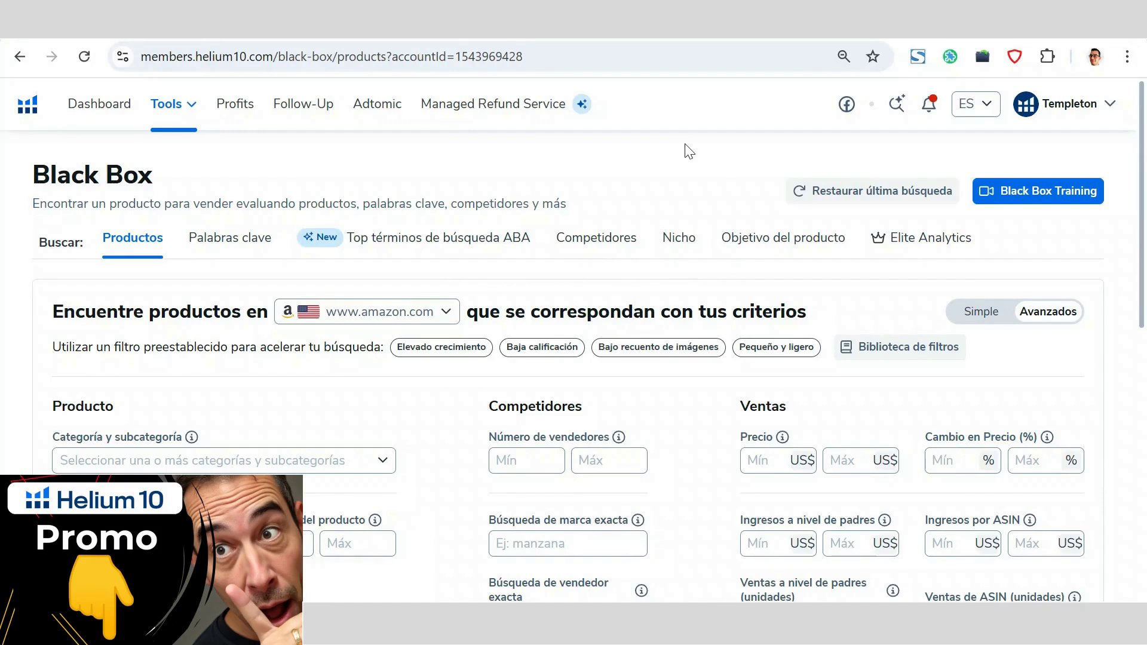
click(452, 314)
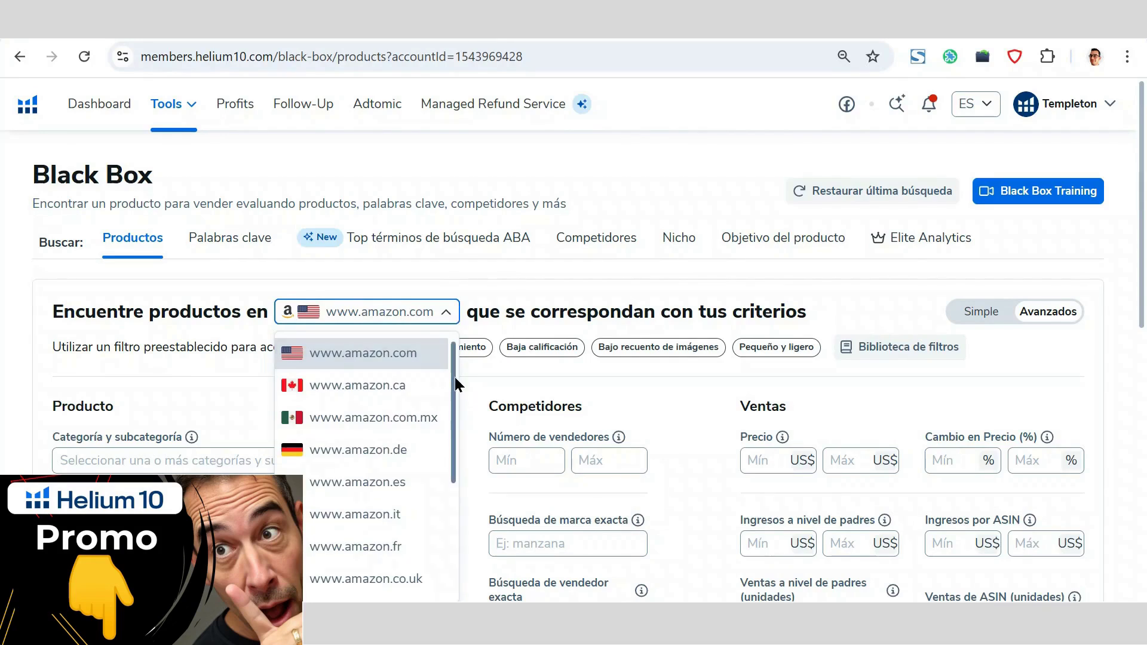
scroll(456, 378, down, 1)
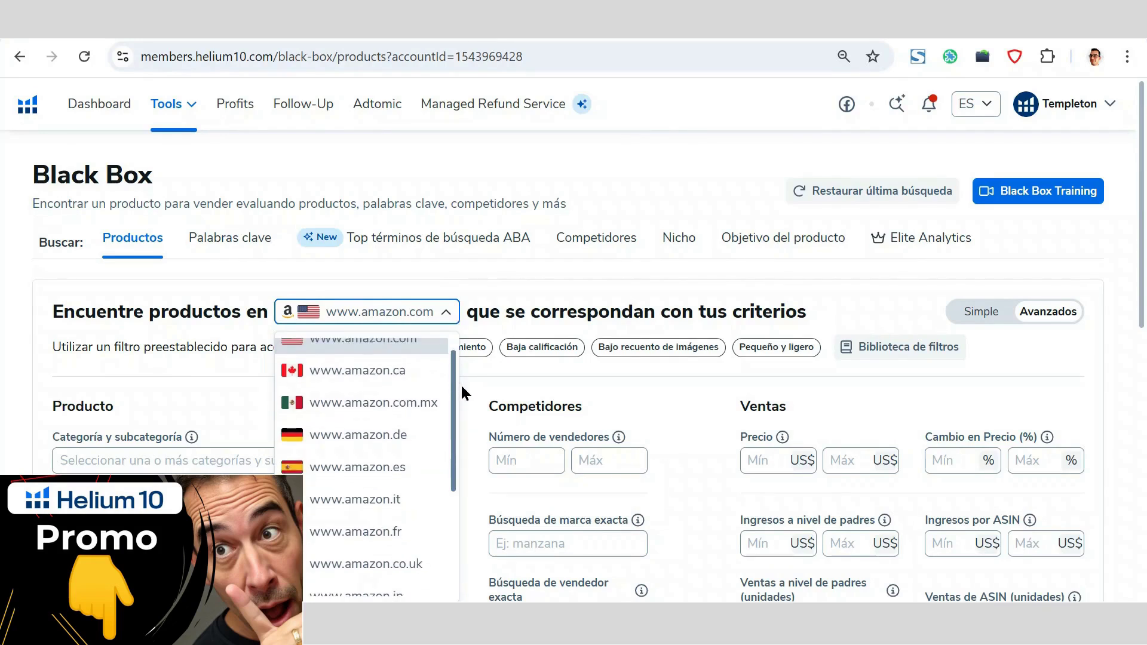
scroll(461, 391, down, 2)
drag(464, 413, 453, 486)
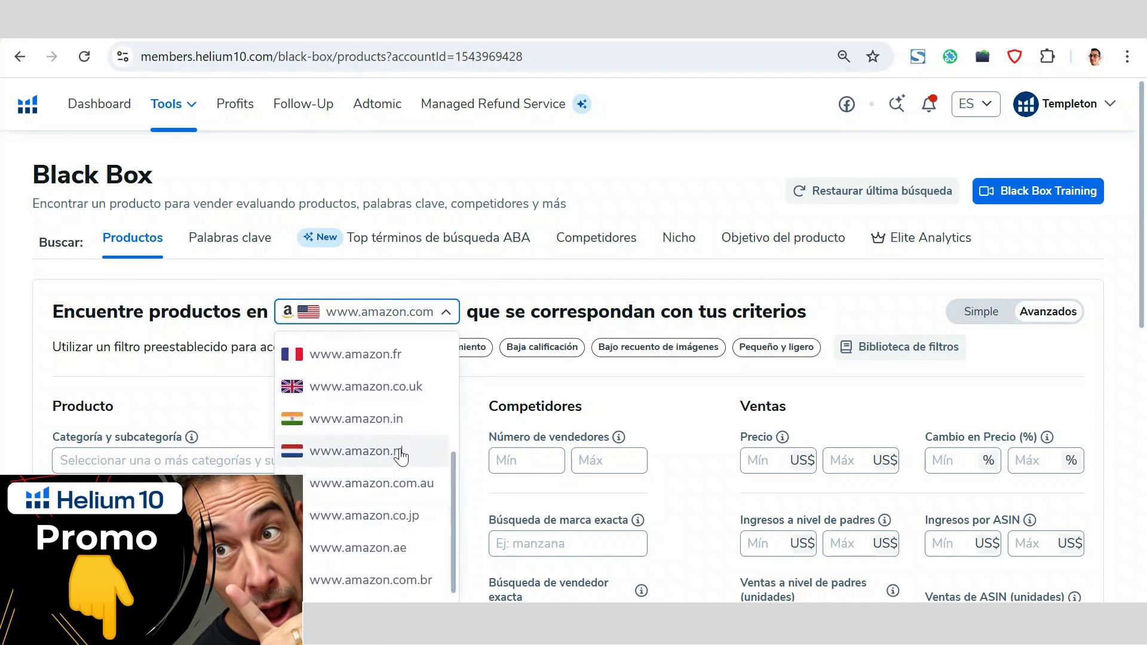
scroll(397, 448, down, 2)
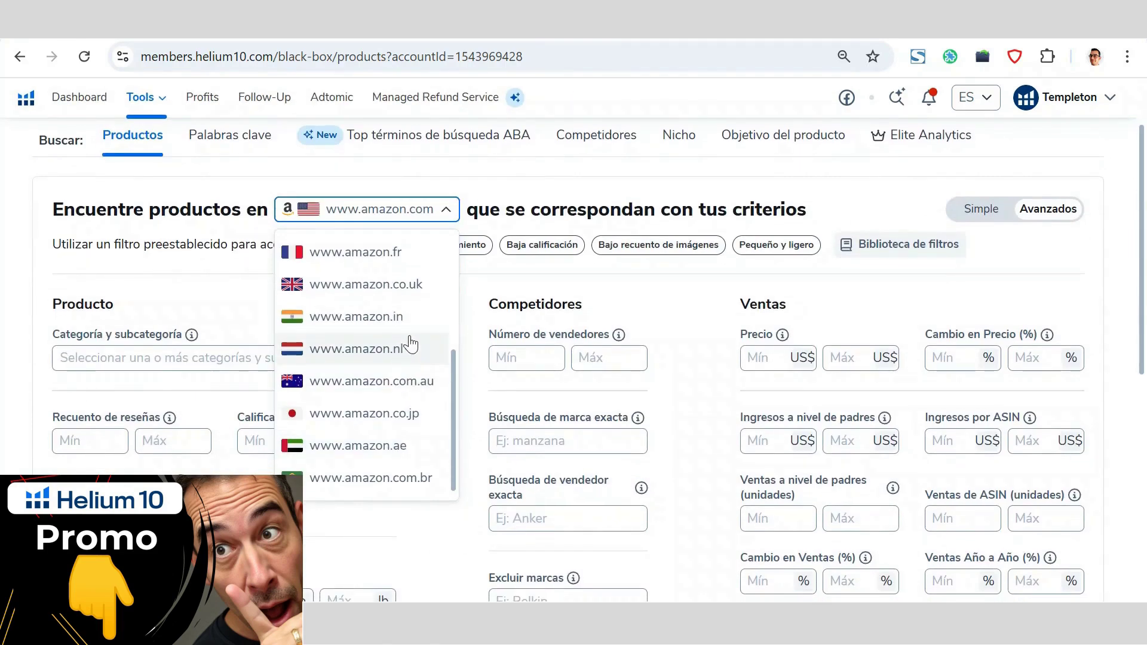
drag(453, 360, 454, 295)
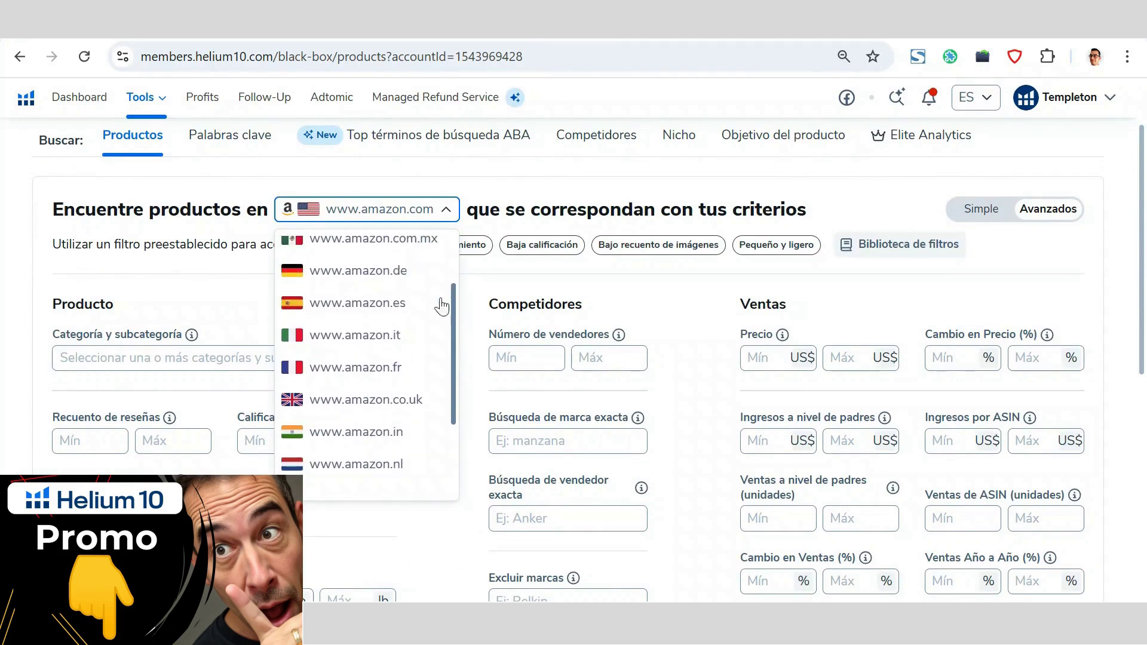
click(408, 310)
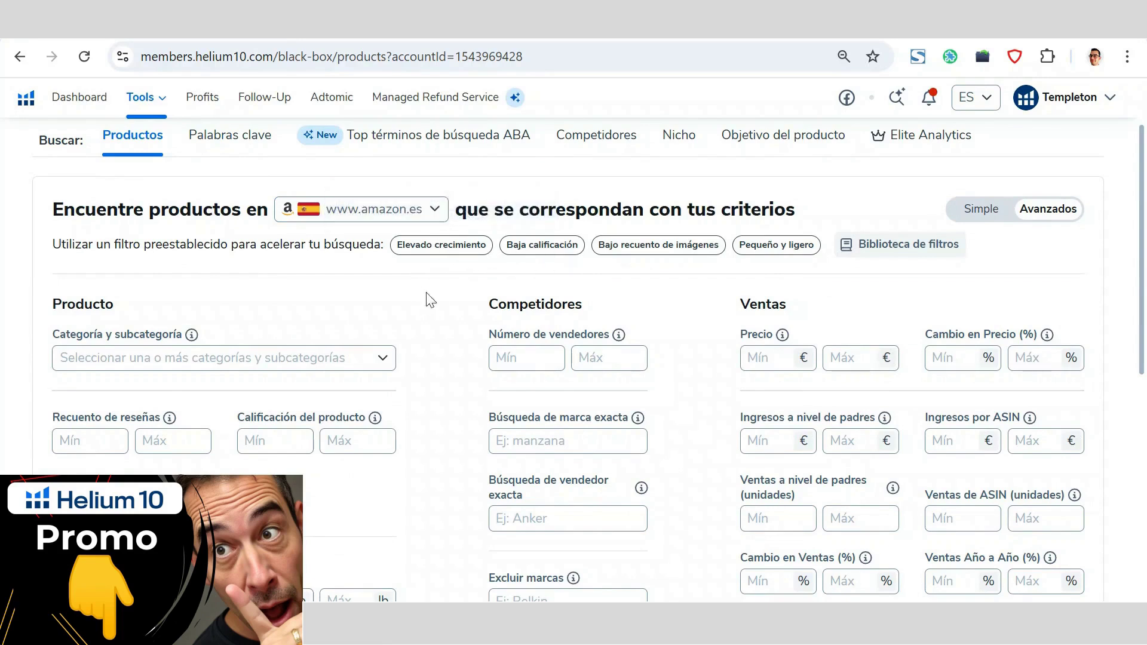
- Switch the product search to Simple mode and choose the Deportes de disco subcategory under Deportes y aire libre
scroll(430, 273, down, 2)
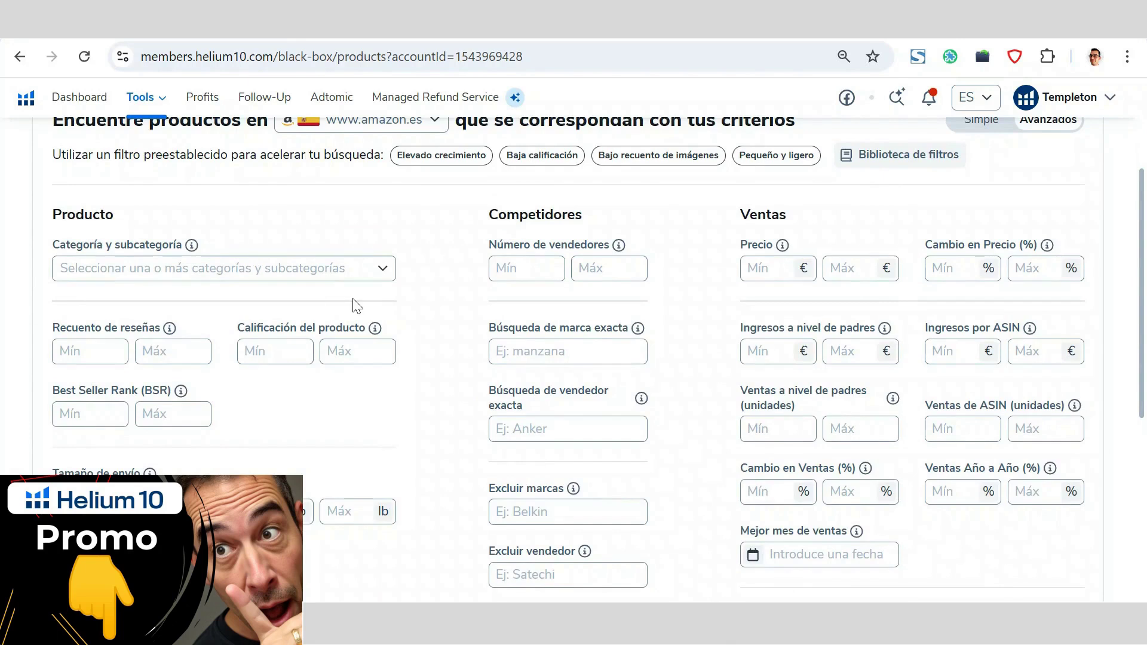
scroll(418, 286, up, 2)
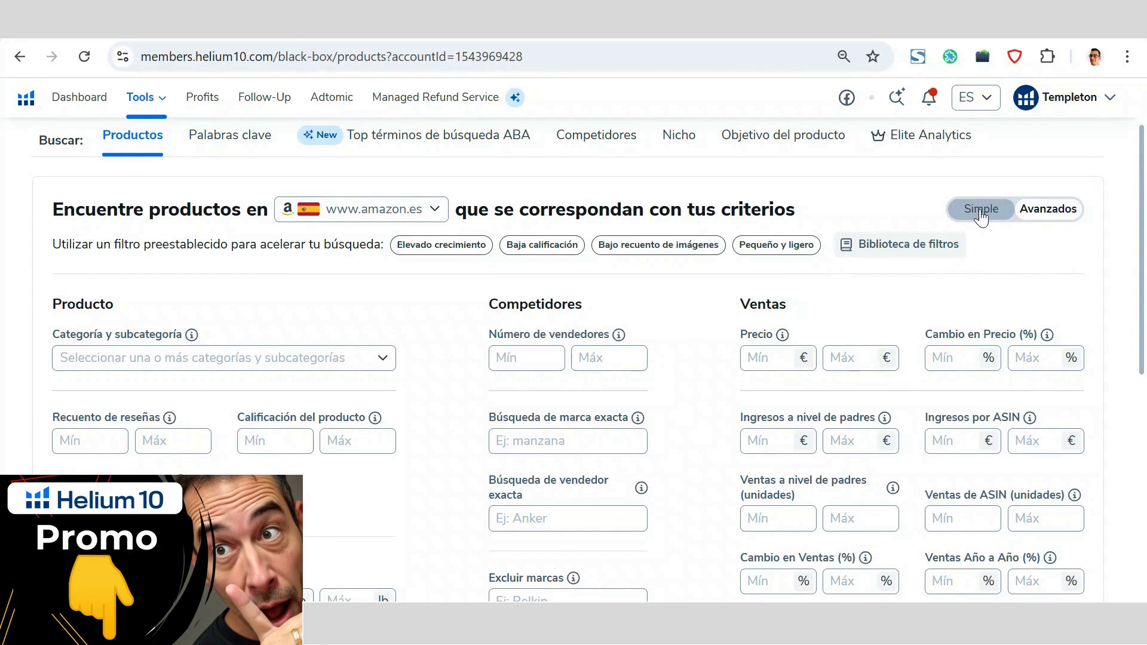
click(980, 210)
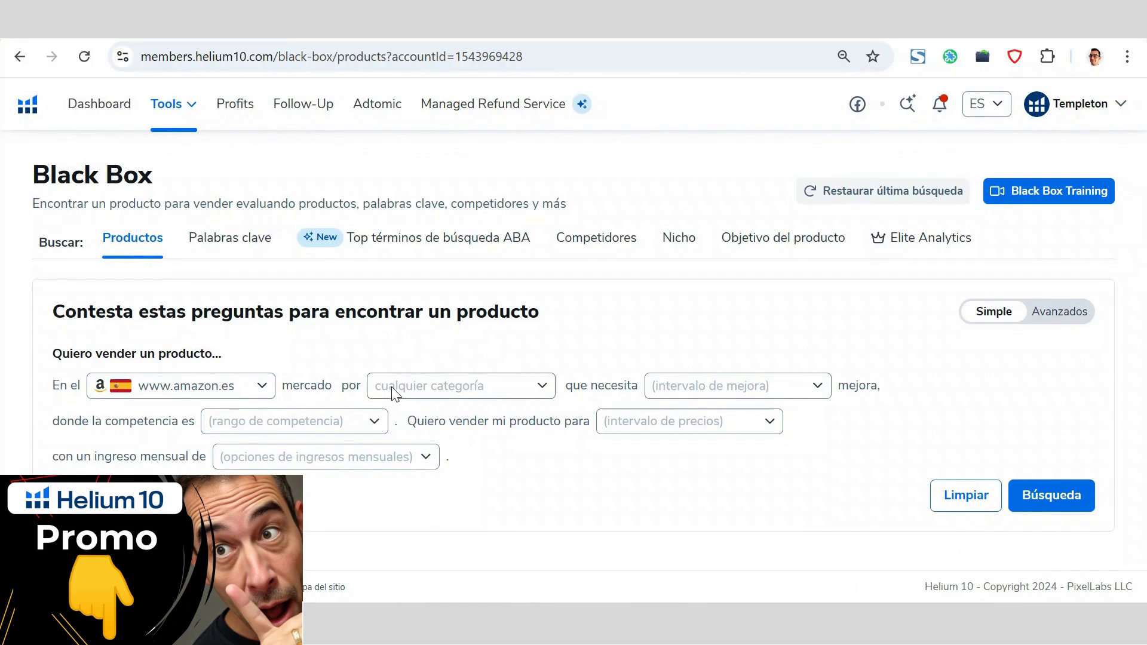
click(428, 392)
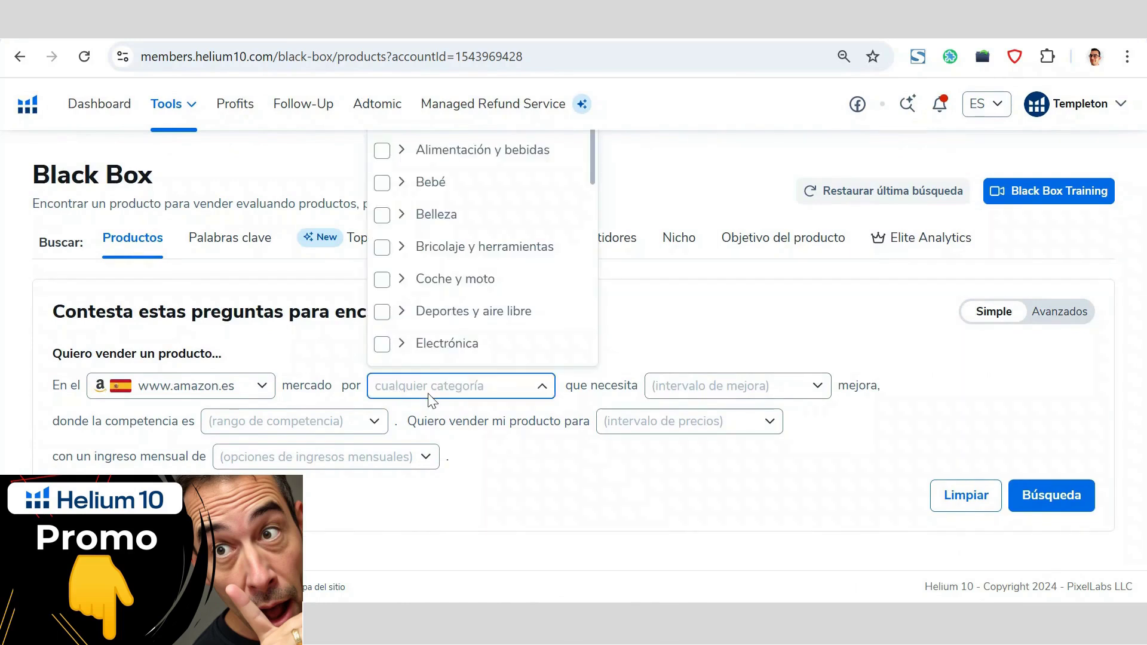
click(401, 314)
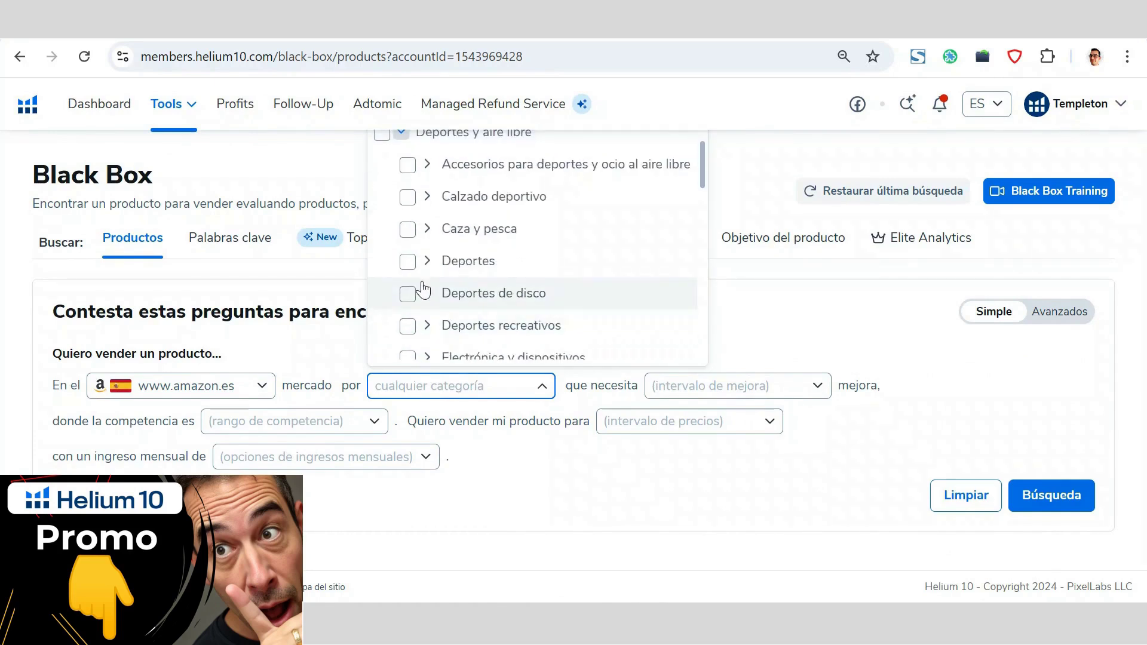
click(407, 293)
- Set the needed improvement to "alguna" and the competition range to "bajo"
click(679, 387)
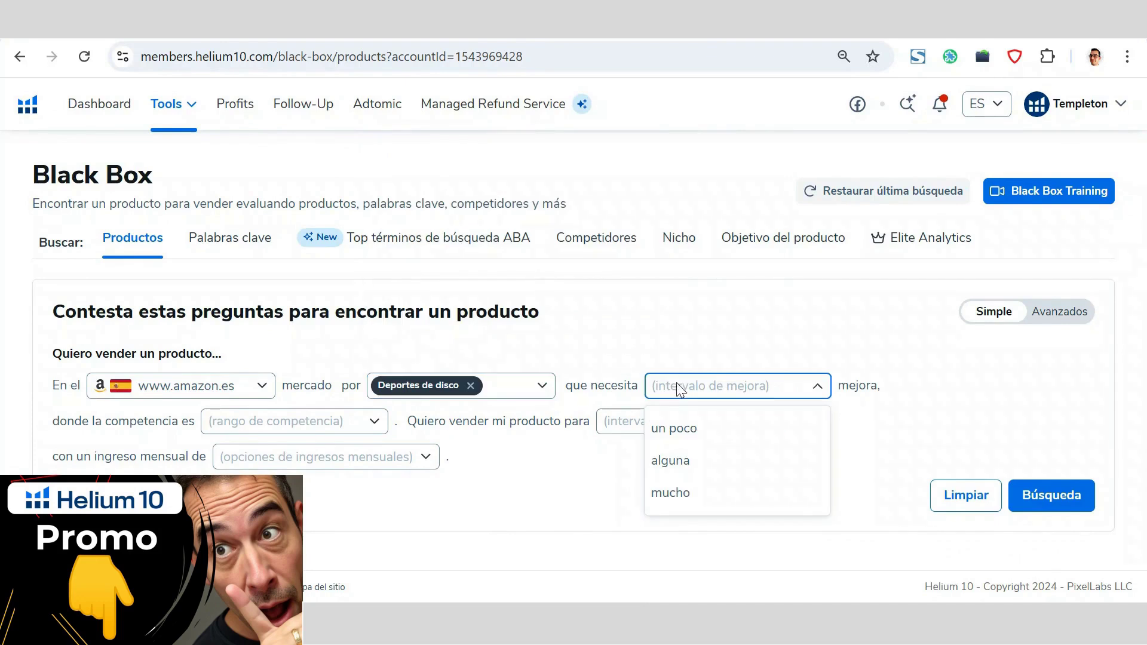
click(679, 465)
click(249, 427)
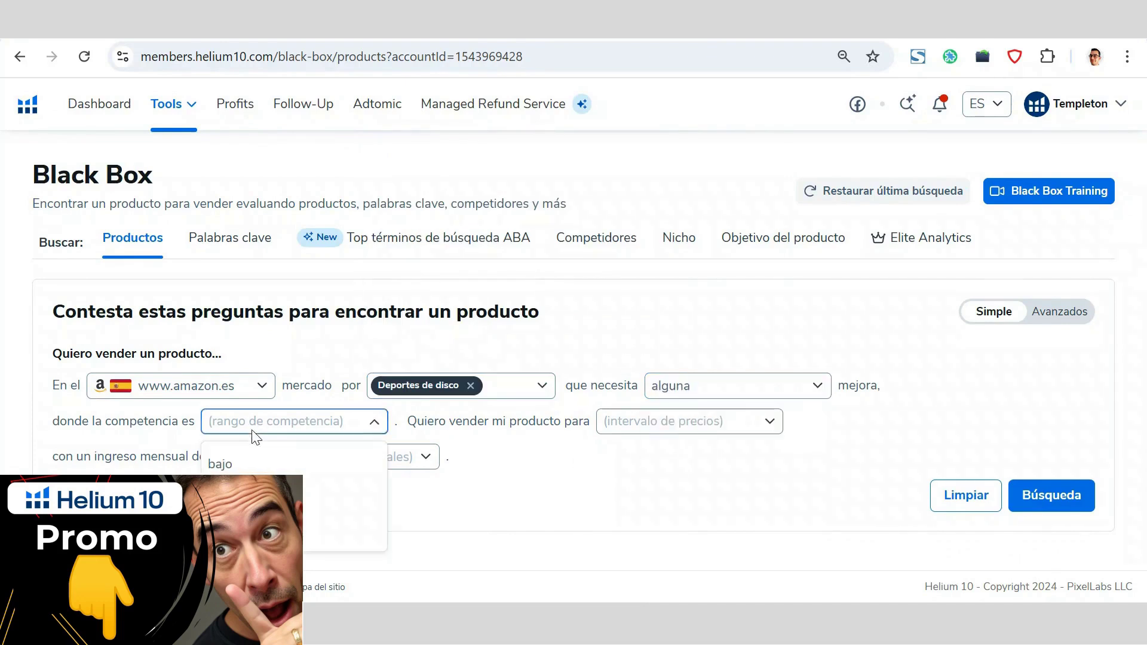
click(254, 469)
- Set the price range to 30 €-100 and the monthly income to €1,000–10,000, and run the search
click(665, 430)
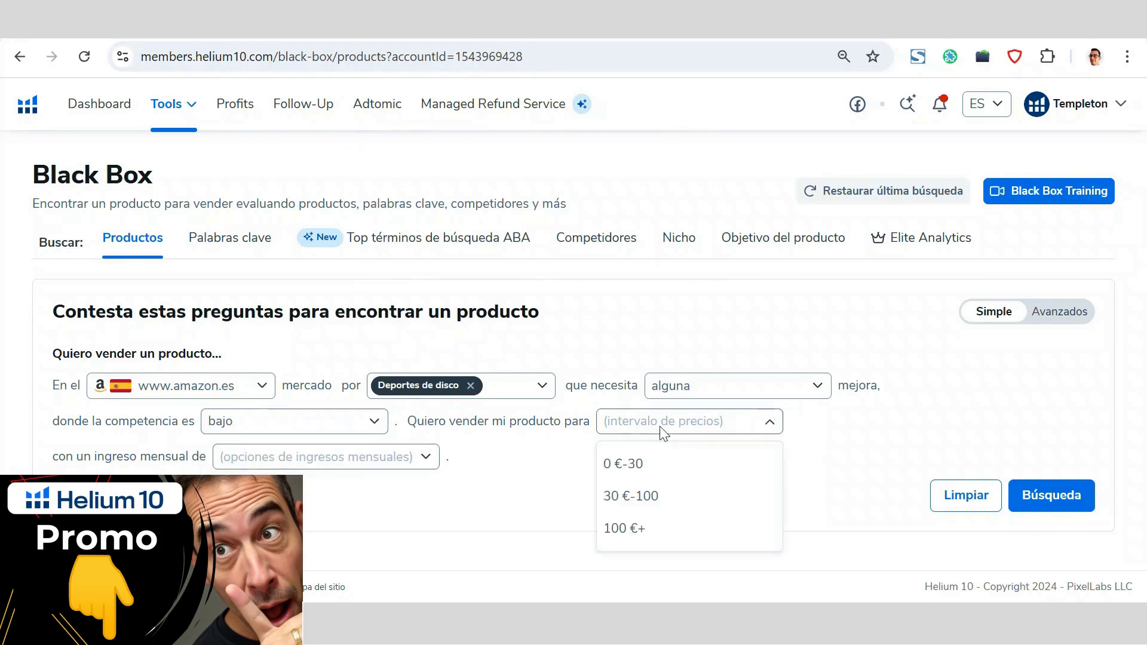
click(637, 500)
click(369, 455)
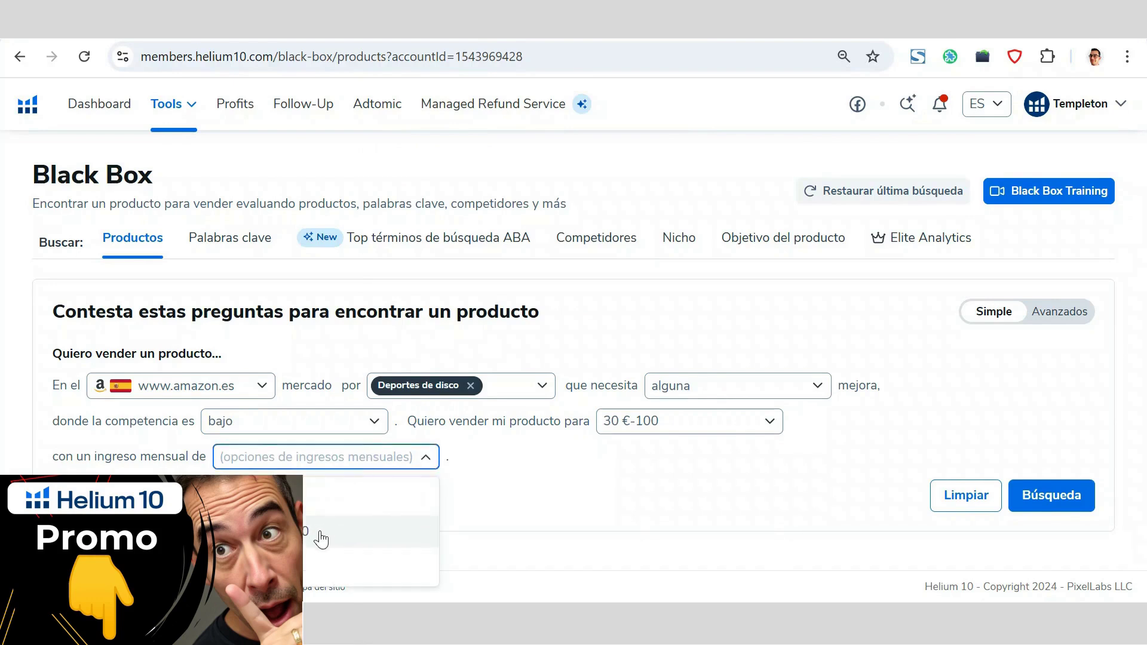
click(360, 530)
click(1035, 493)
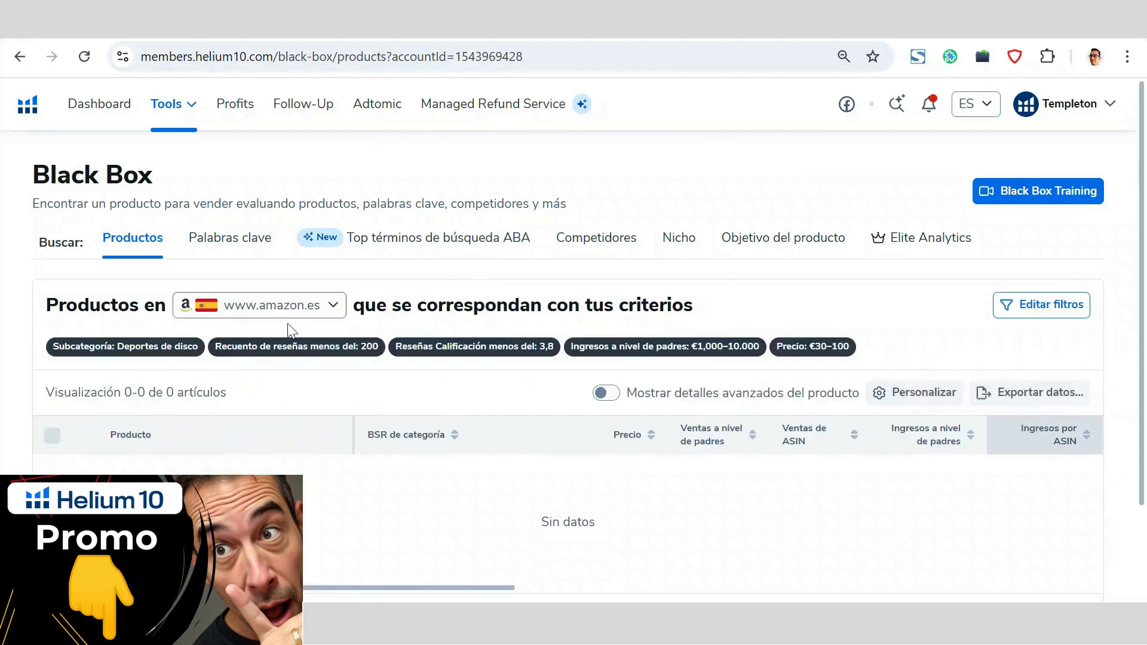
- Edit the search filters to cover the whole Deportes y aire libre category instead of Deportes de disco, and apply them
scroll(321, 339, down, 2)
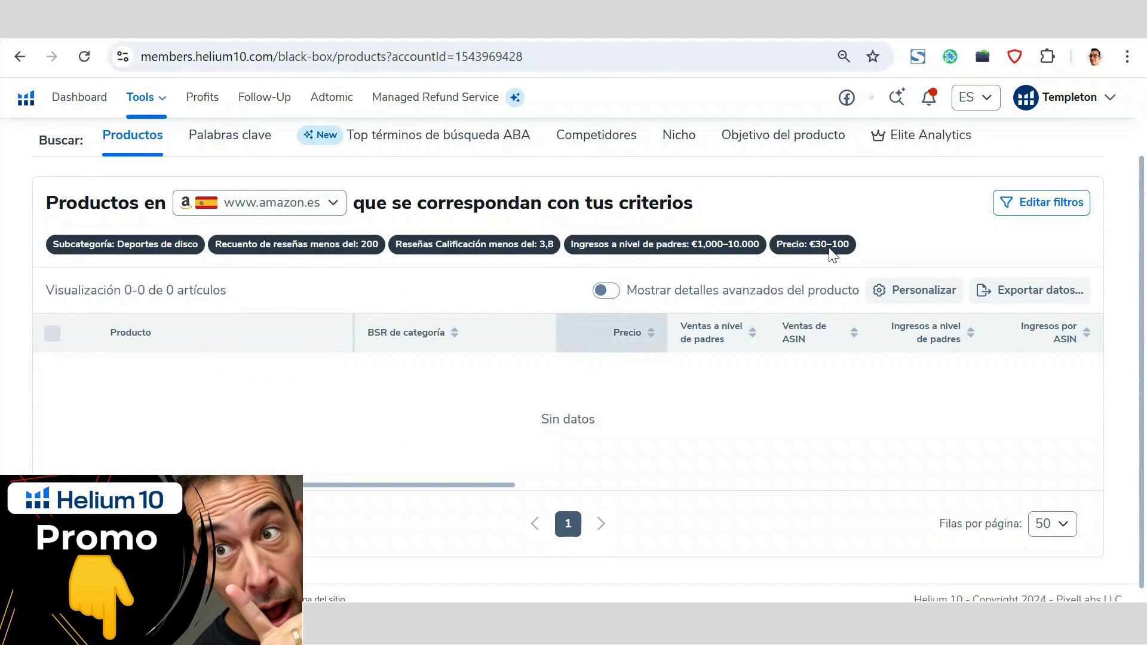
click(1026, 209)
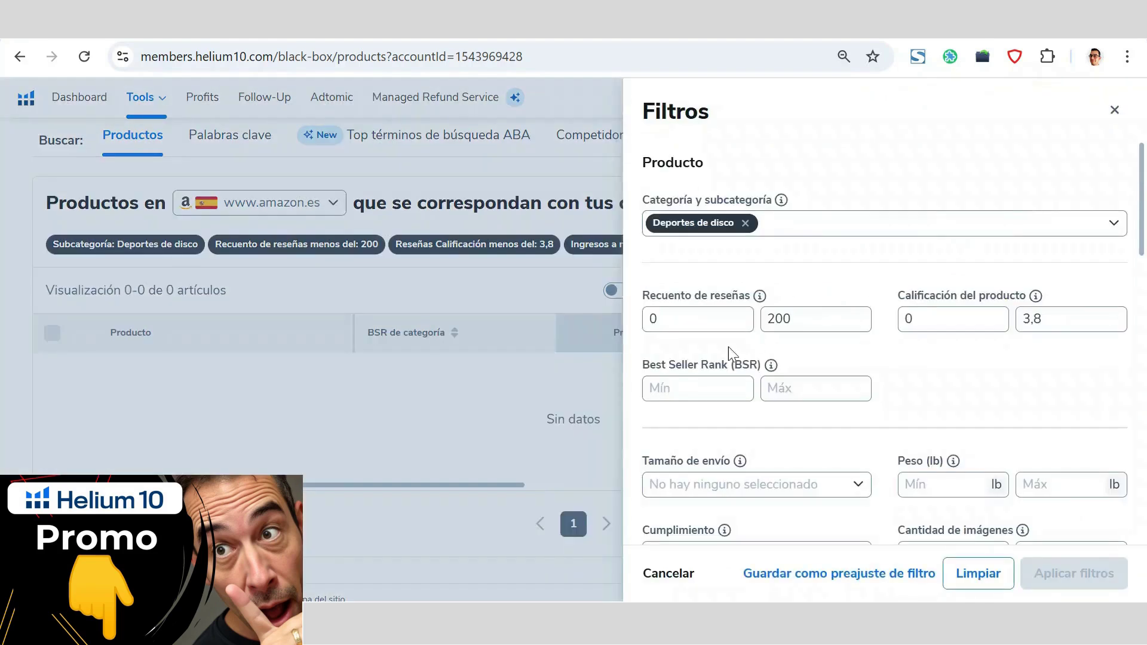
scroll(934, 366, down, 5)
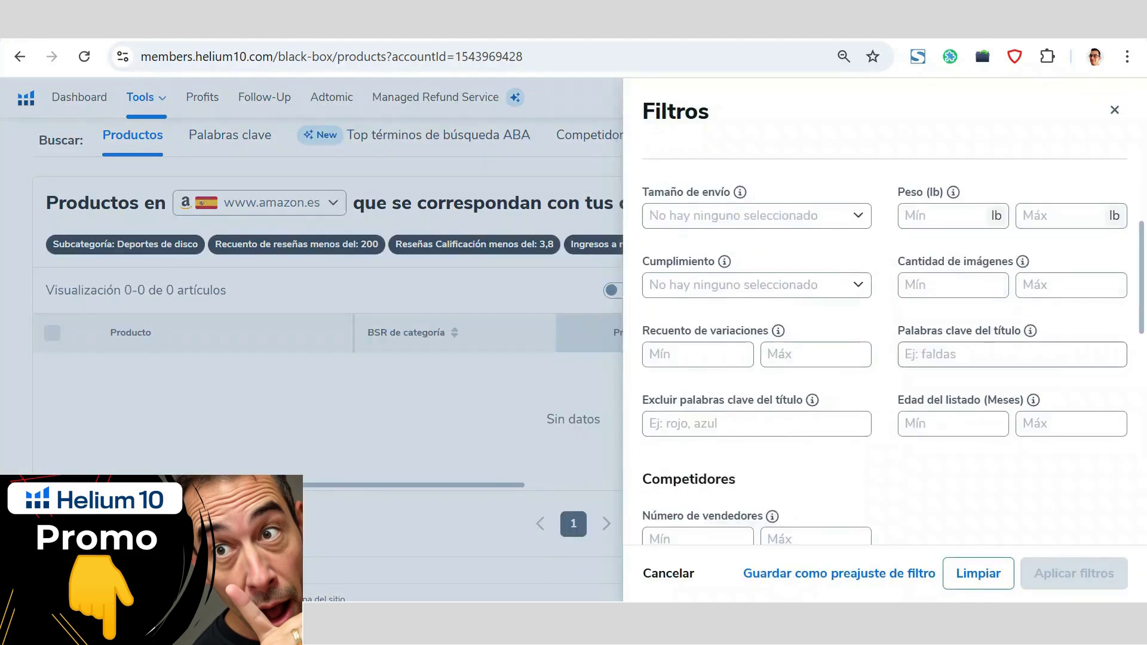
scroll(932, 361, up, 3)
scroll(932, 358, up, 2)
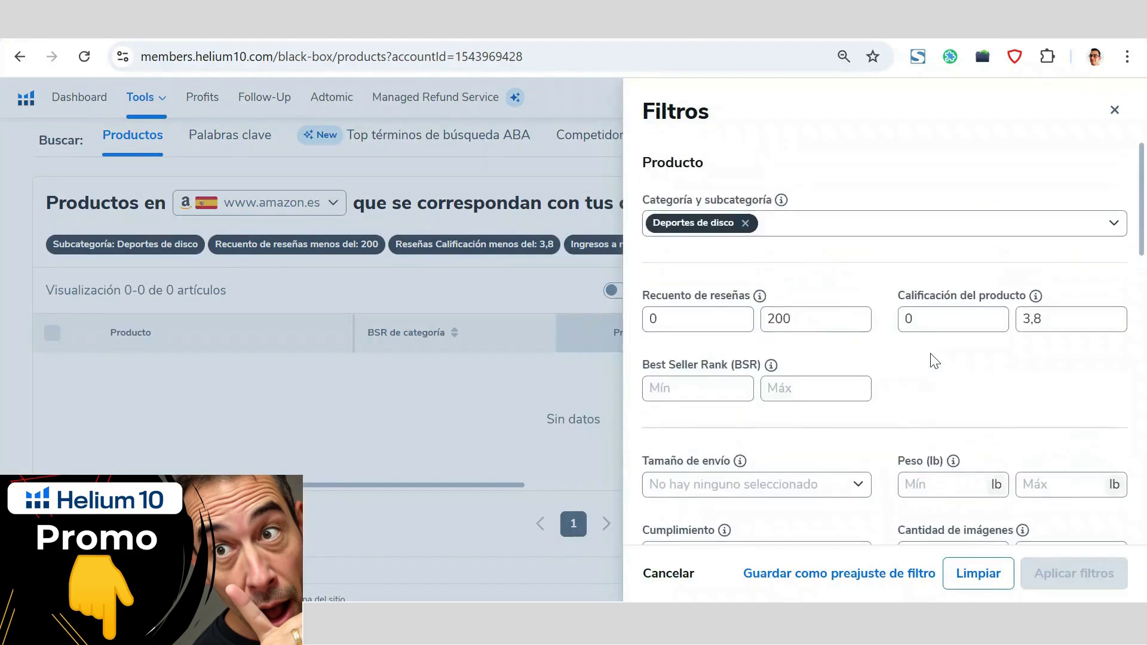
click(1114, 223)
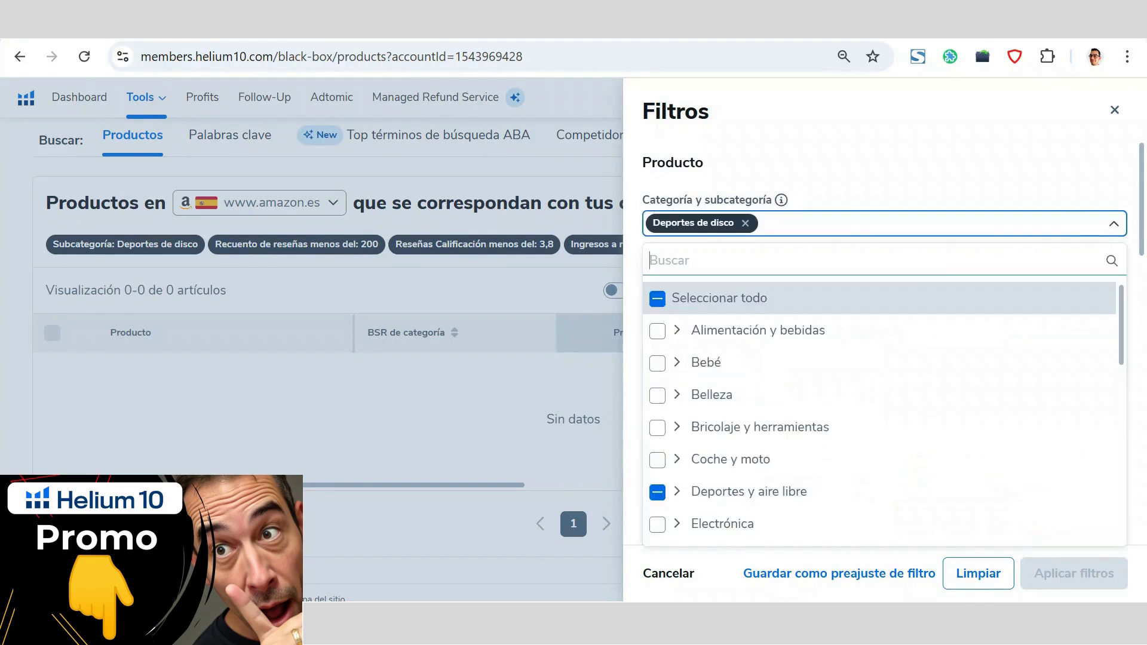
click(656, 491)
click(657, 491)
click(1051, 574)
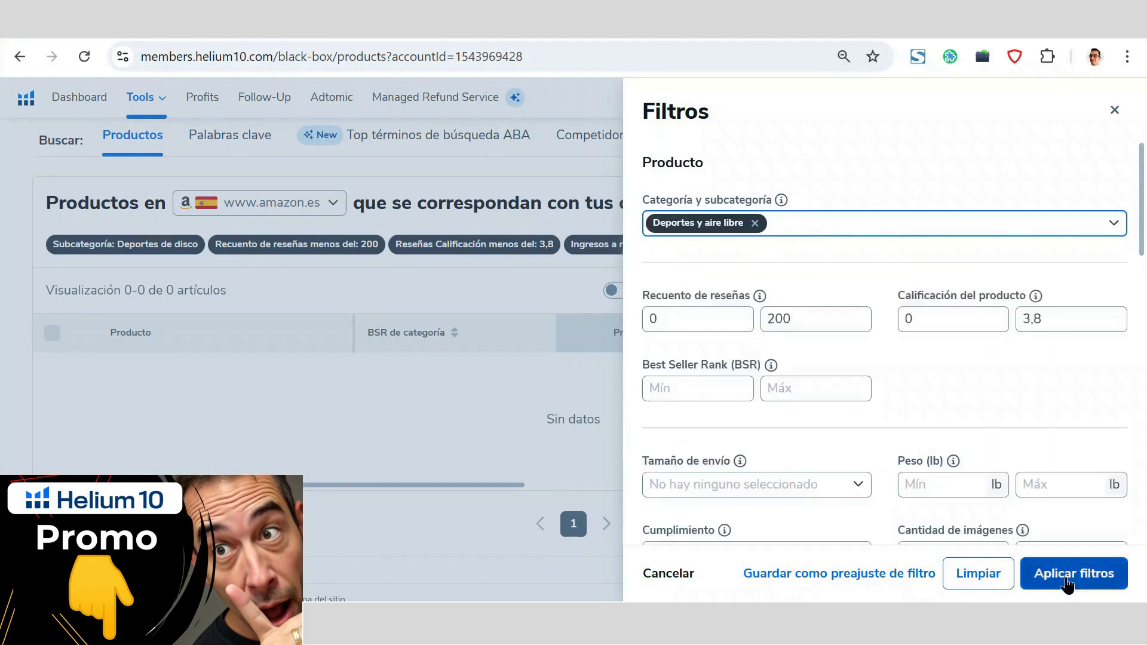
click(1051, 574)
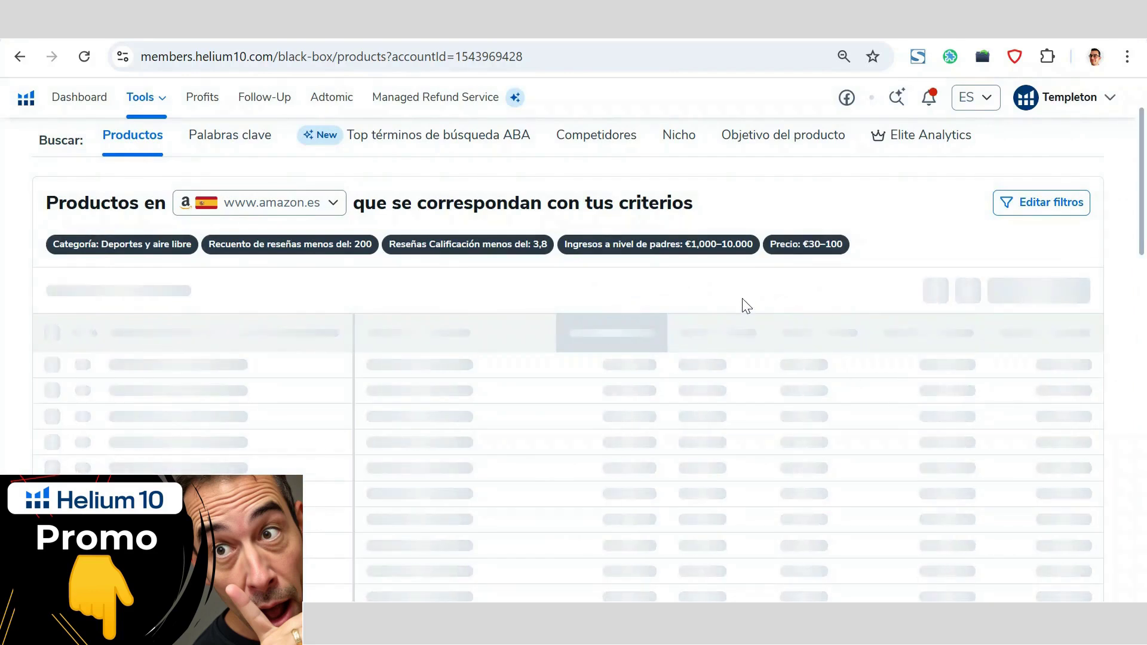
scroll(385, 300, down, 1)
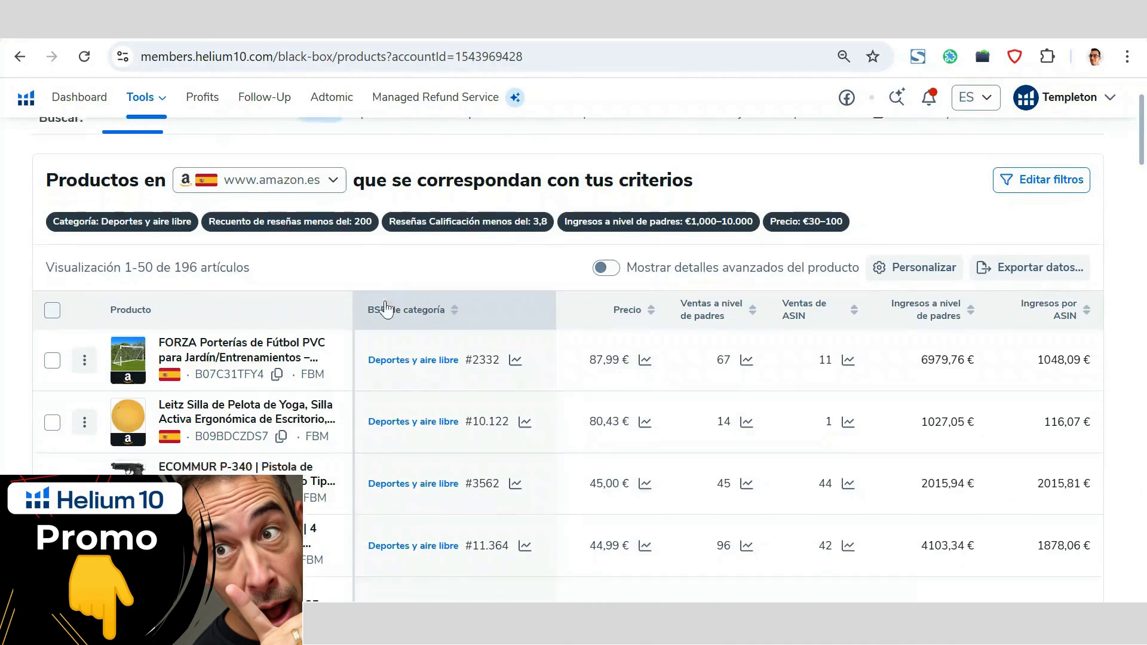
scroll(386, 308, down, 1)
scroll(597, 418, up, 2)
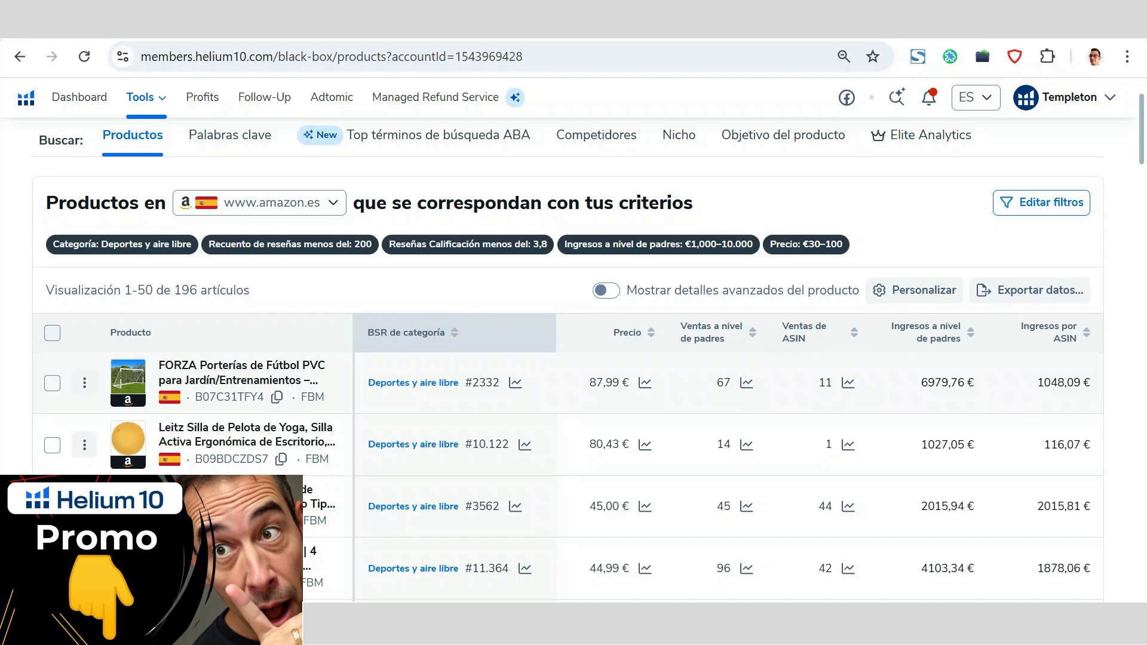
scroll(954, 312, up, 2)
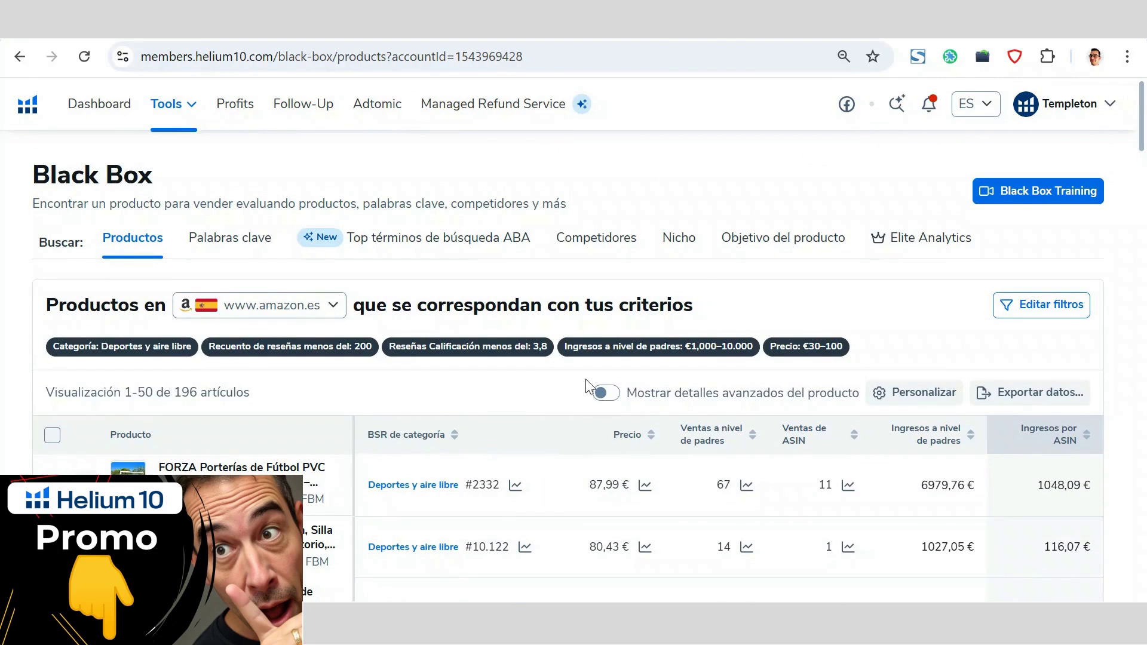
click(84, 56)
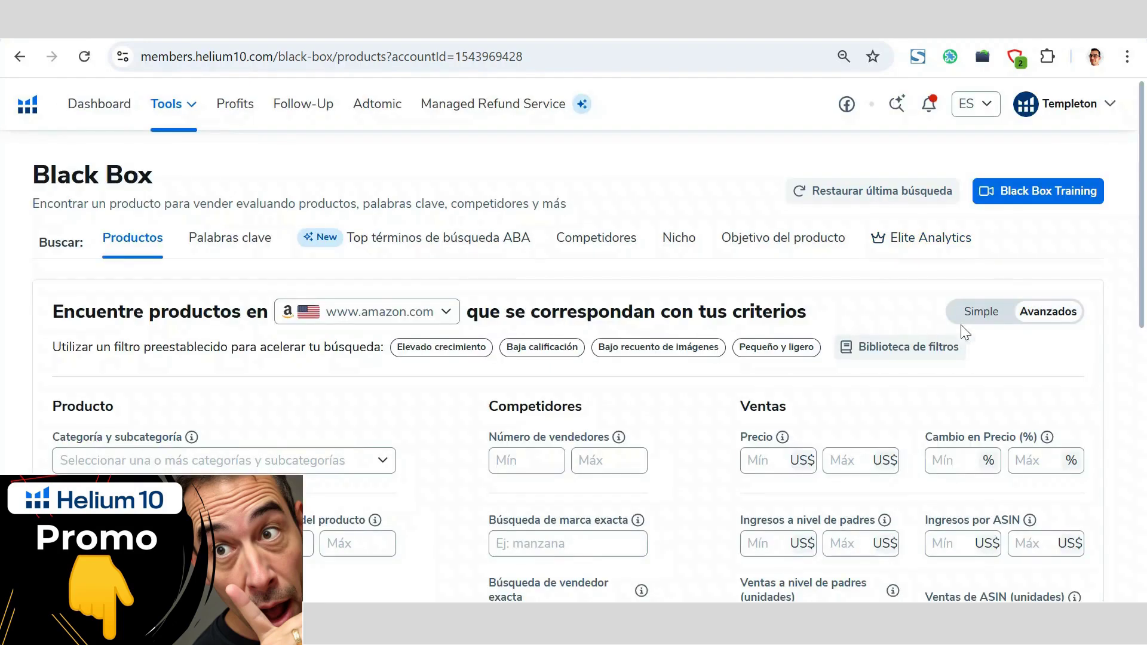
click(386, 312)
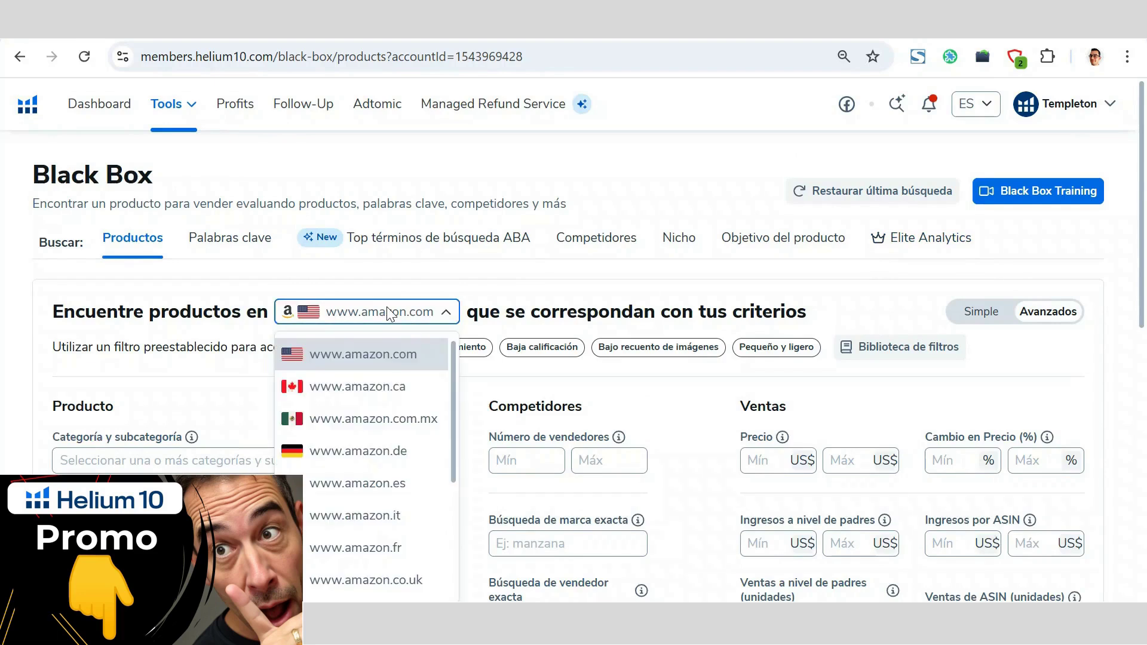
click(374, 482)
- Select Deportes y aire libre as the product category in the advanced filters
scroll(519, 369, down, 2)
click(387, 360)
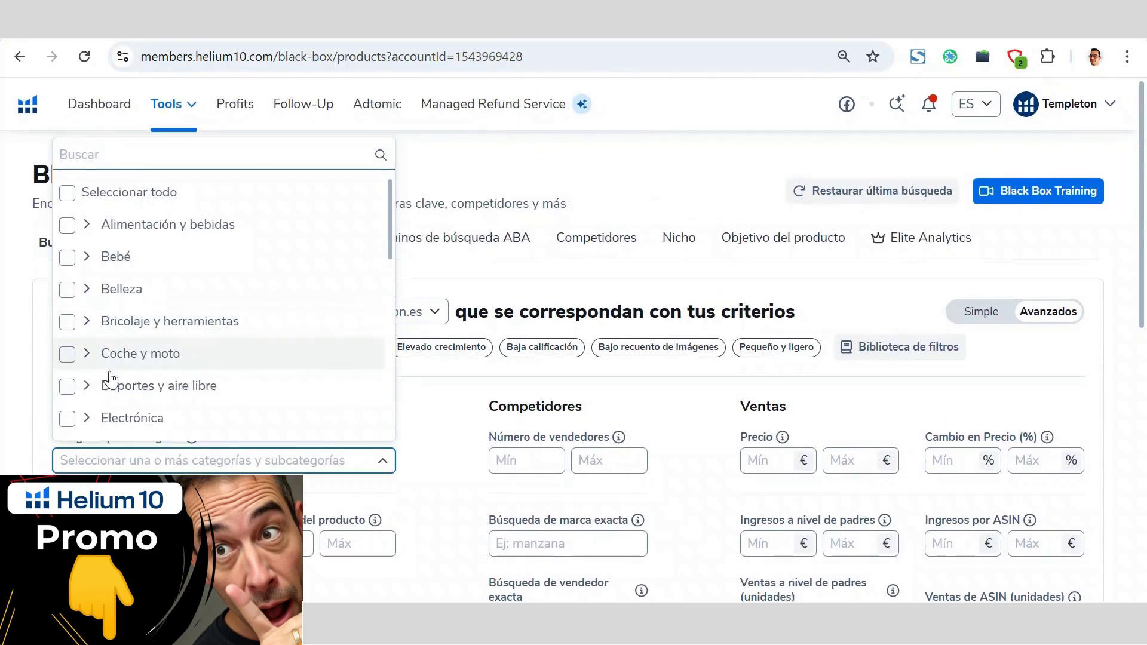
click(67, 380)
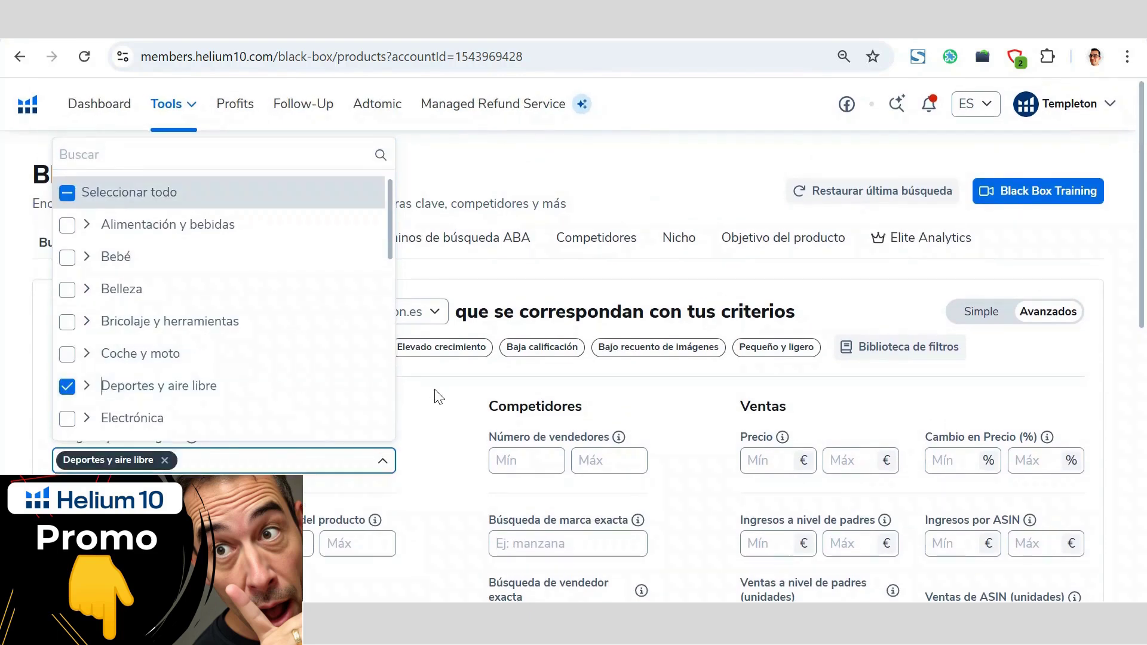
click(440, 396)
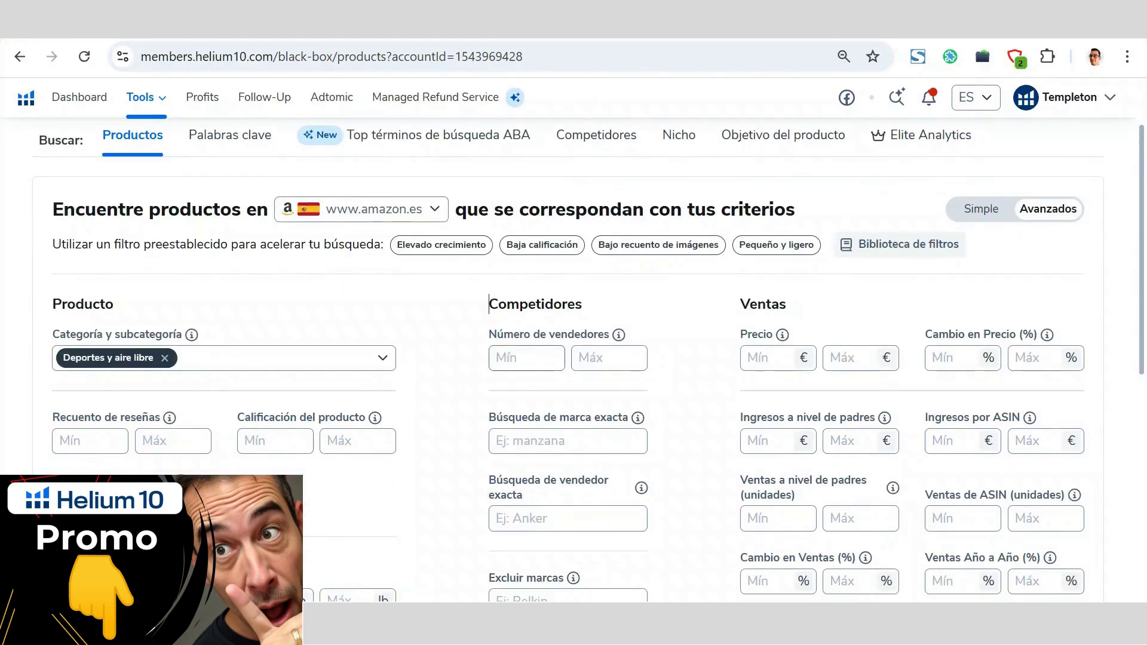
- Set both the minimum and maximum number of sellers to 1
click(526, 359)
text(1)
click(615, 359)
text(1)
click(649, 341)
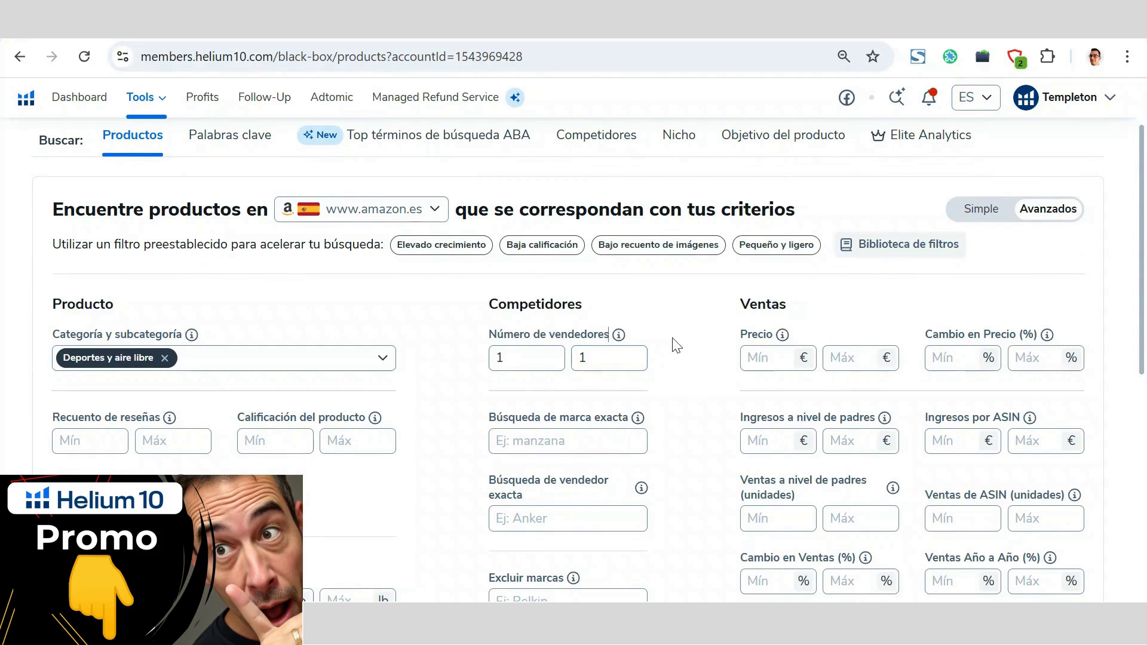
- Set the minimum price to 30 € in the sales filters
scroll(729, 359, down, 2)
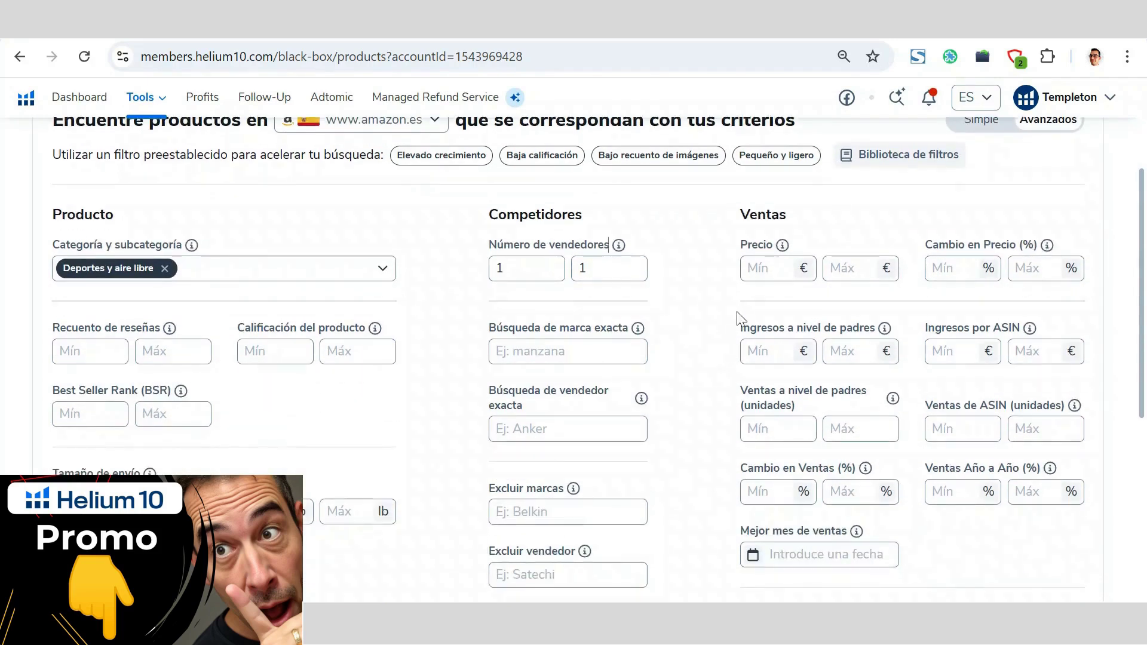
click(752, 268)
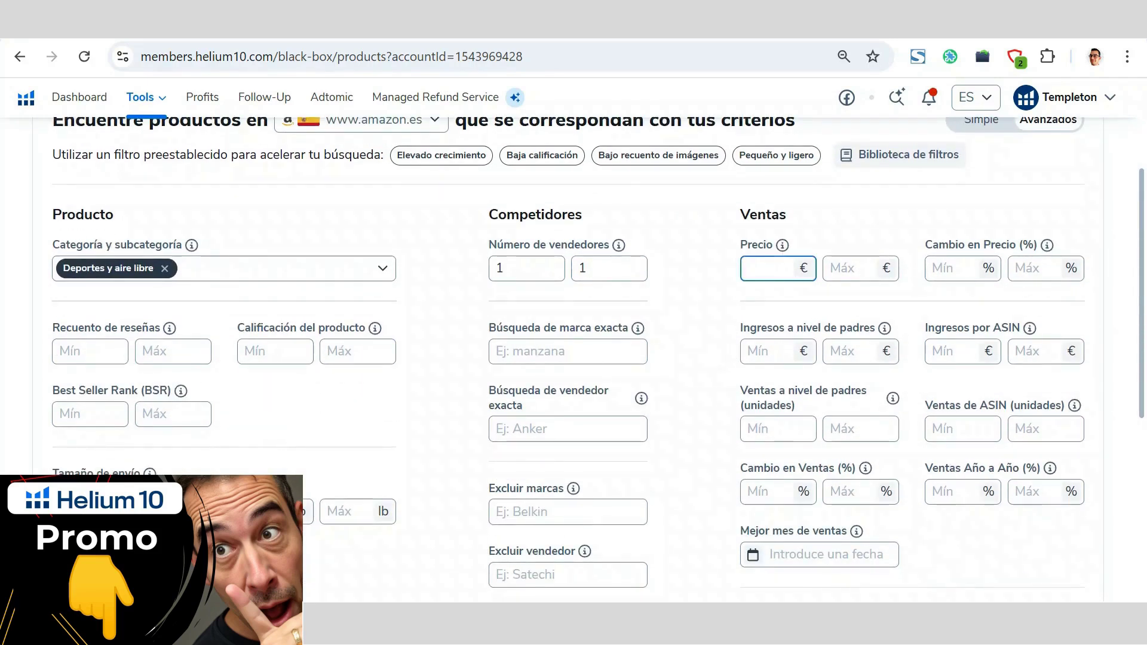
click(672, 346)
scroll(680, 349, down, 2)
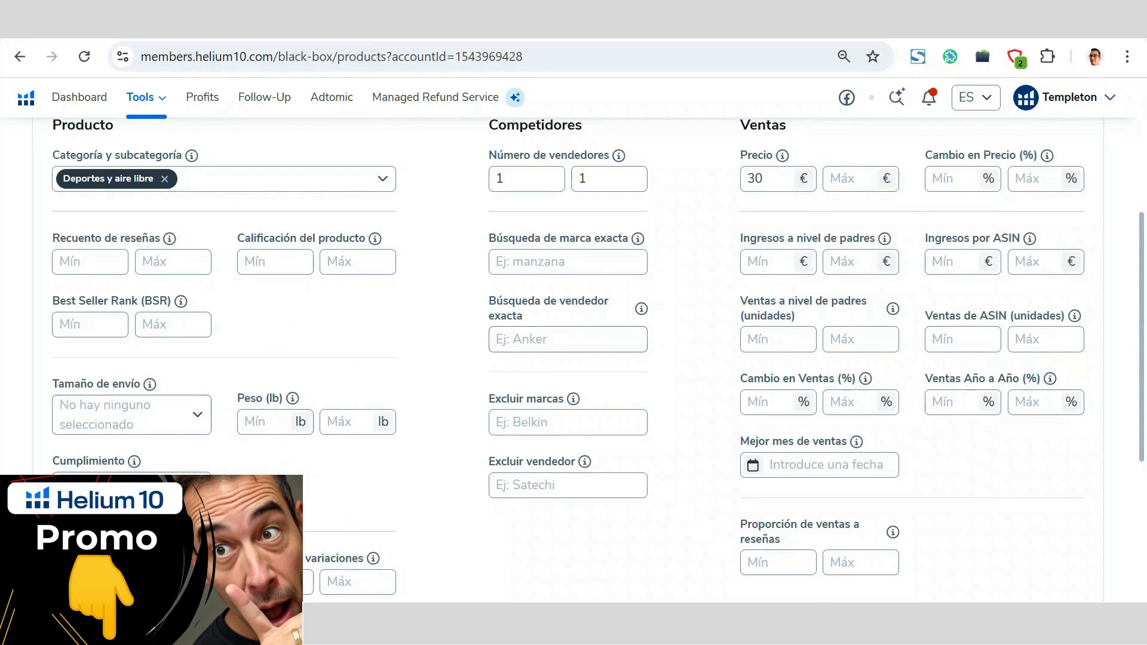
- Restrict the Cumplimiento filter to FBA products
click(113, 480)
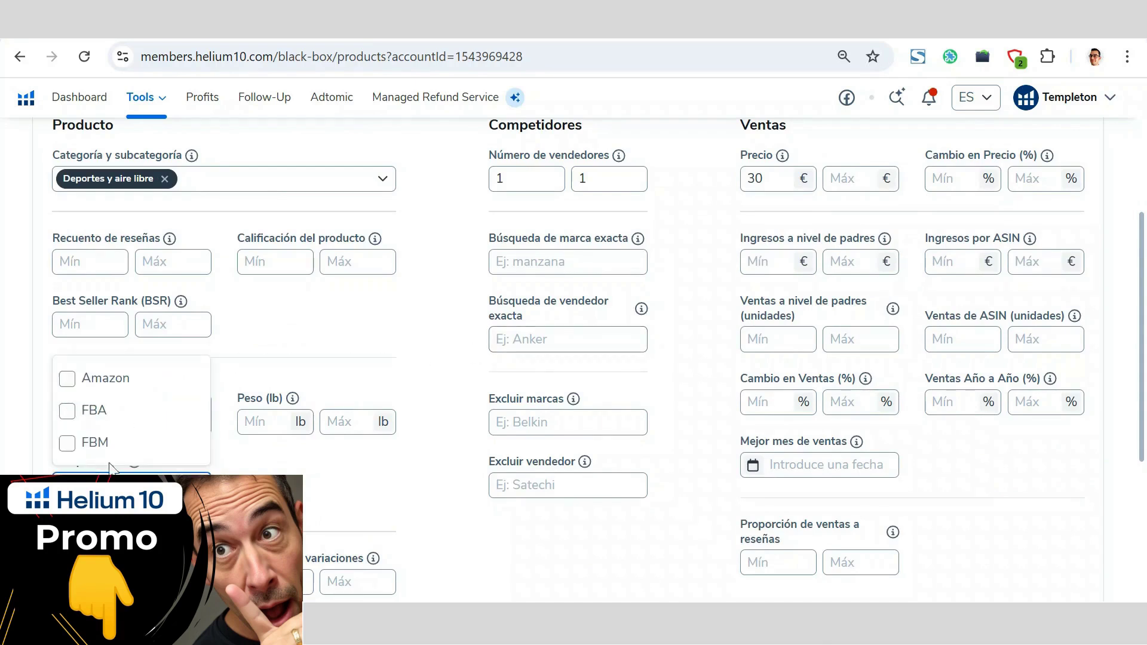
click(71, 418)
click(423, 478)
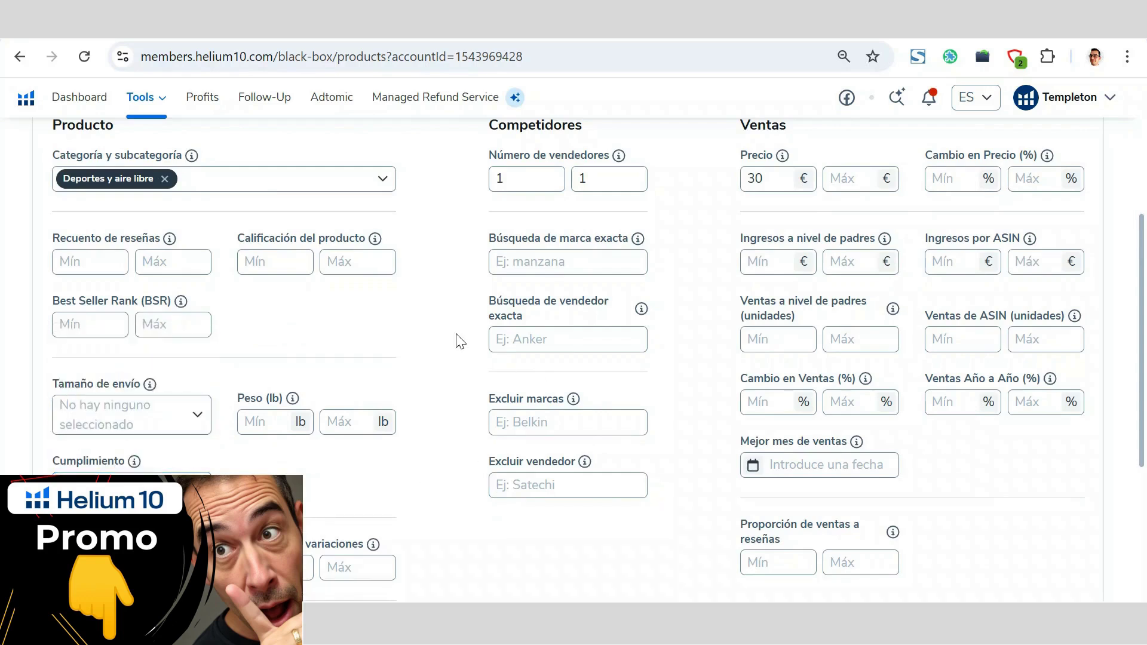
- Set the minimum parent-level sales to 100 units and run the product search
scroll(460, 340, down, 2)
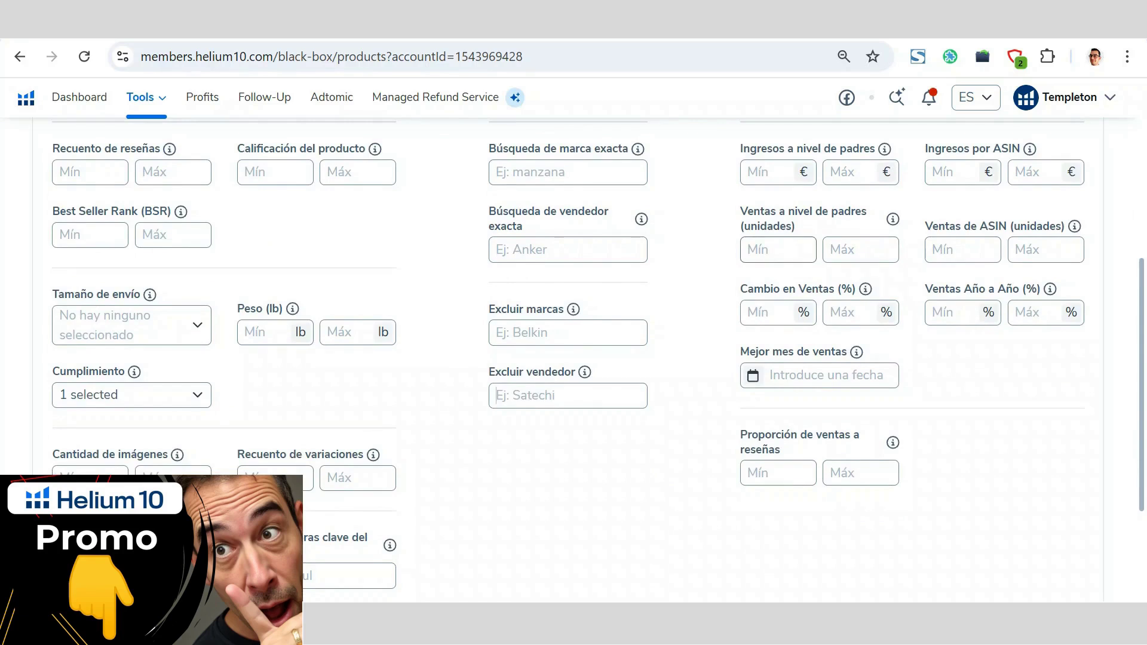
click(777, 250)
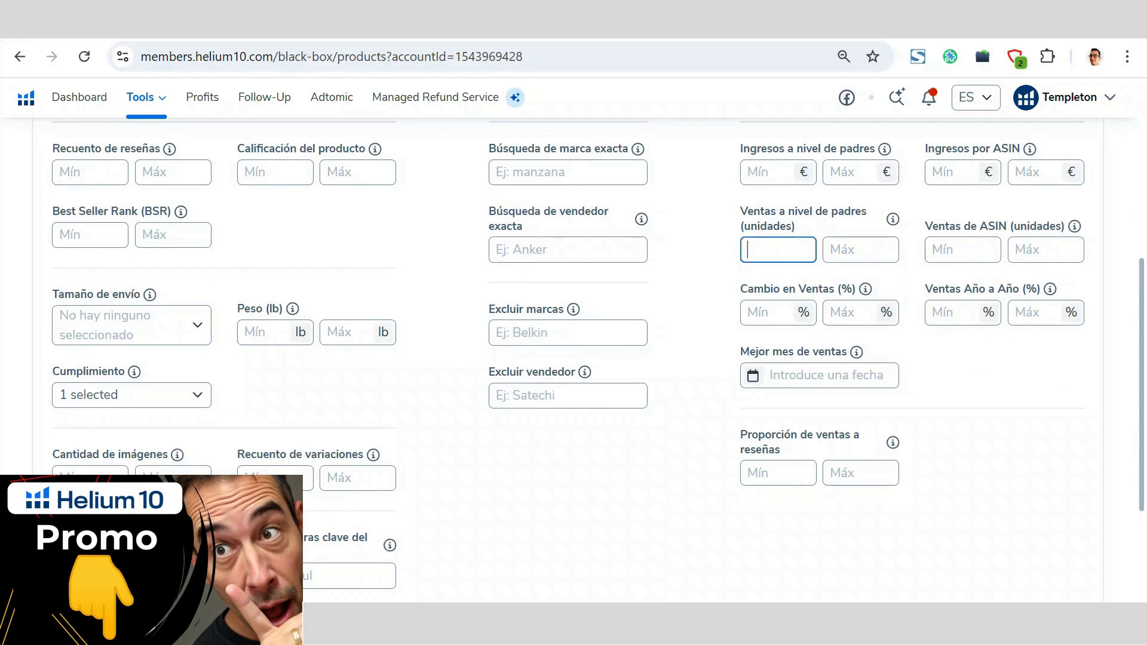
click(690, 262)
scroll(790, 278, up, 2)
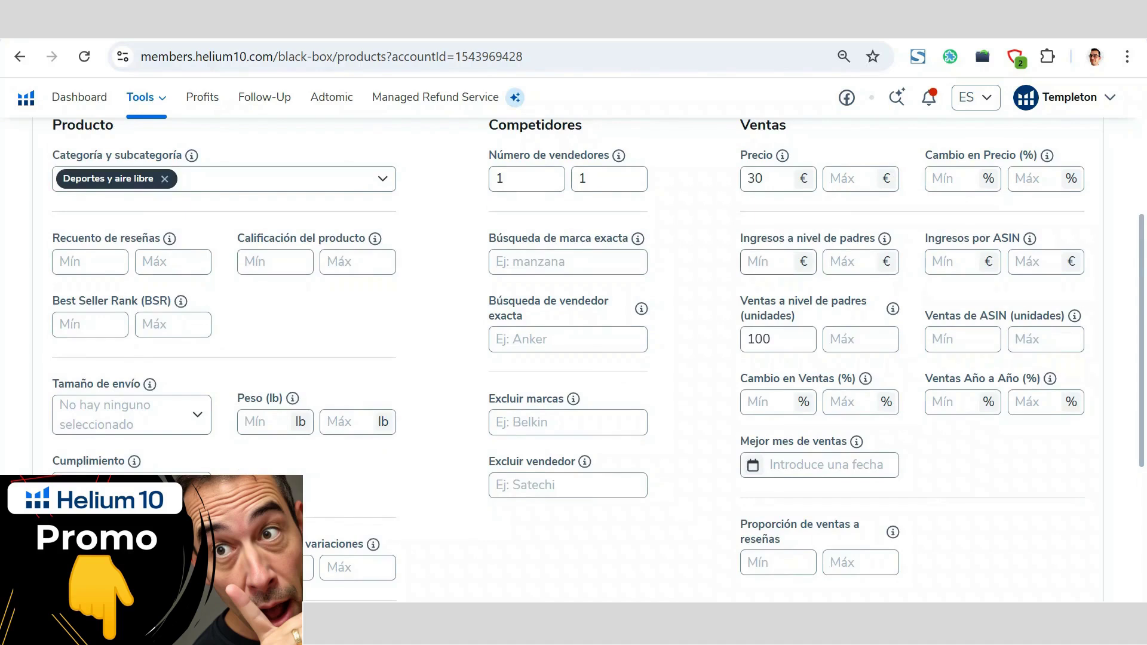
double_click(759, 340)
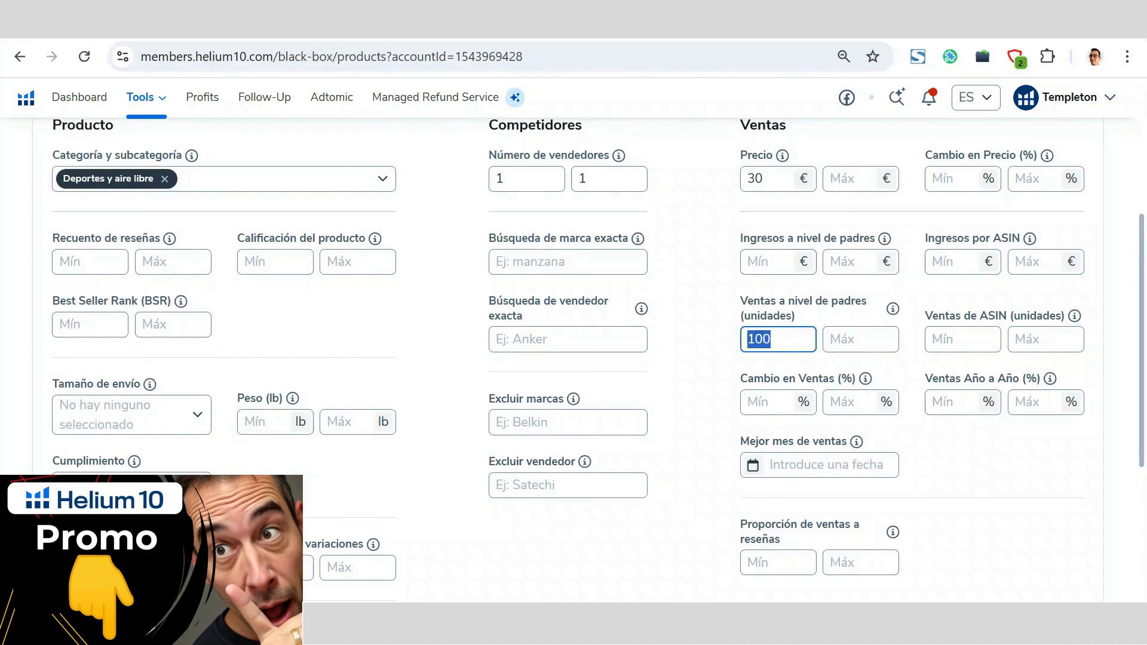
click(724, 362)
scroll(725, 358, down, 5)
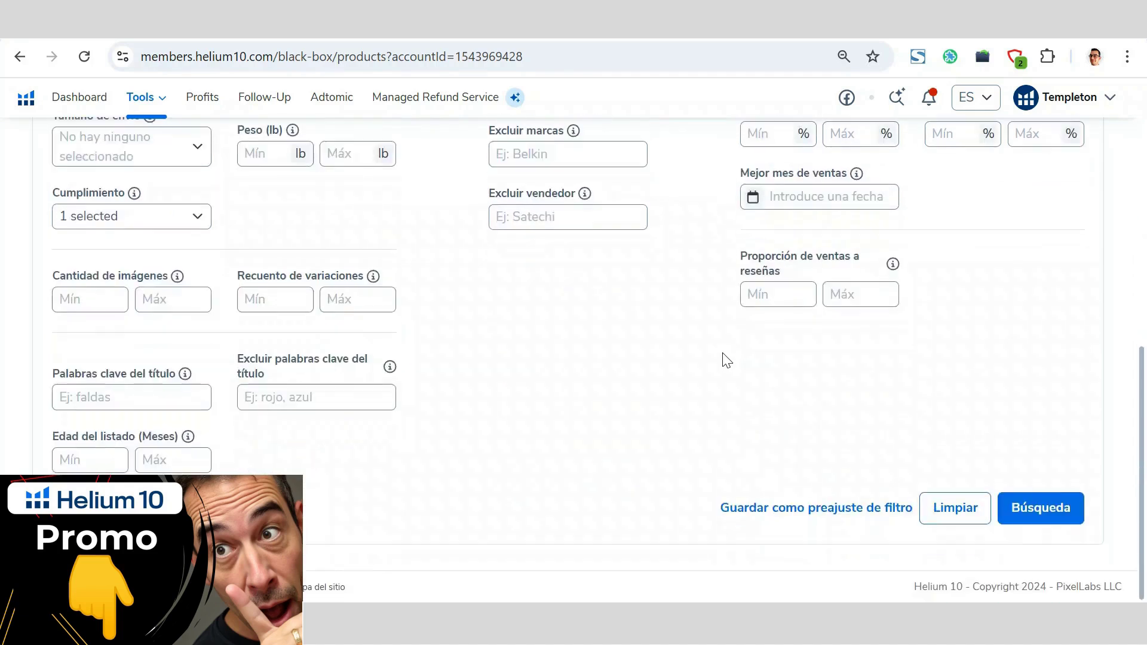
click(1026, 510)
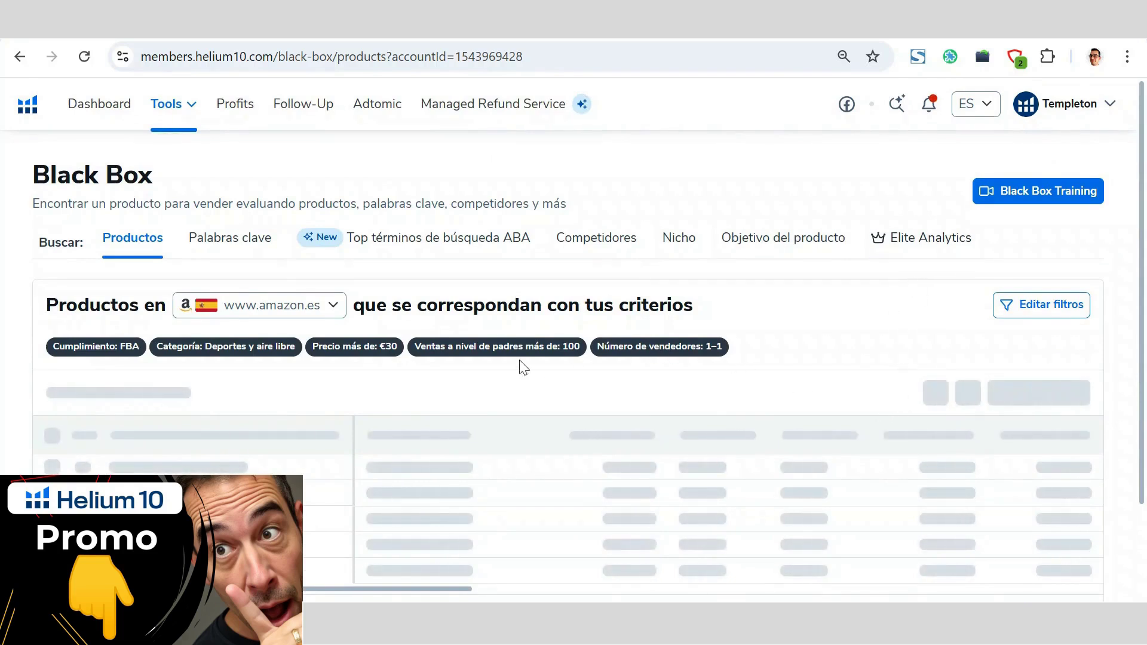
- Review the product results, the table customization options, and the shipping, weight, best sales period, age and image count columns
scroll(414, 369, down, 1)
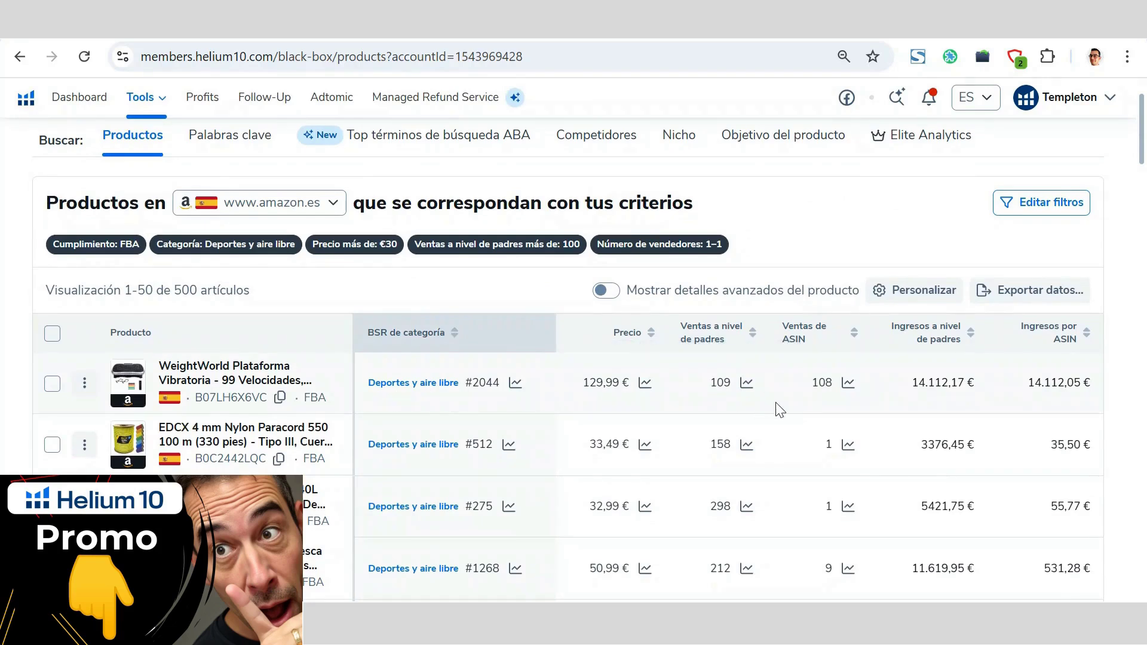
click(915, 291)
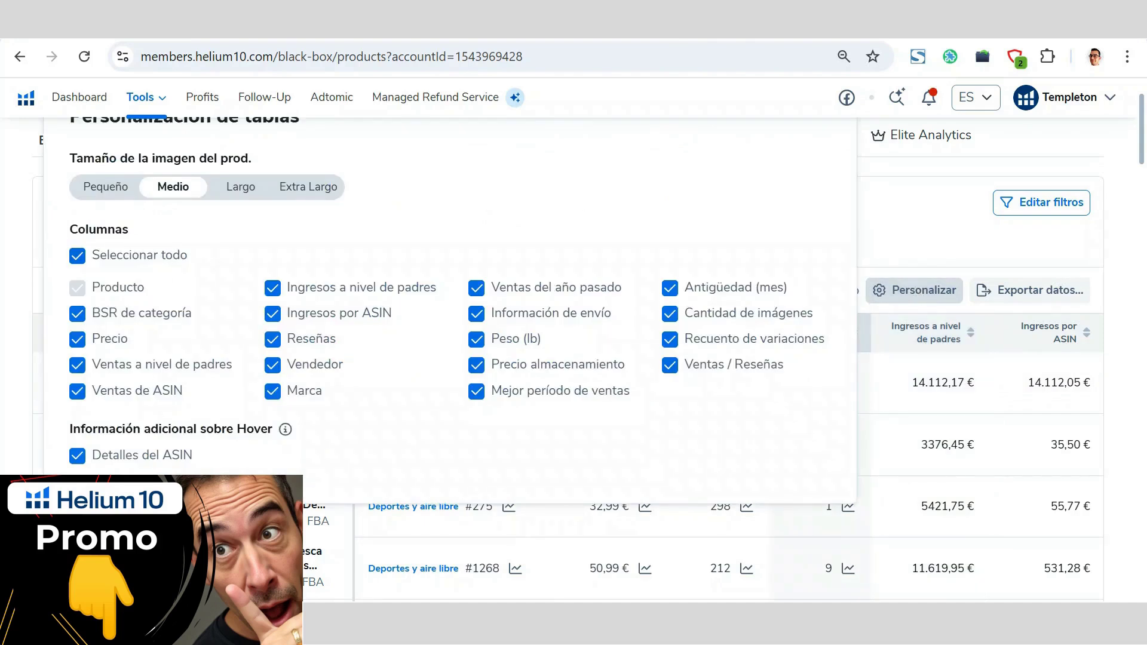
click(922, 239)
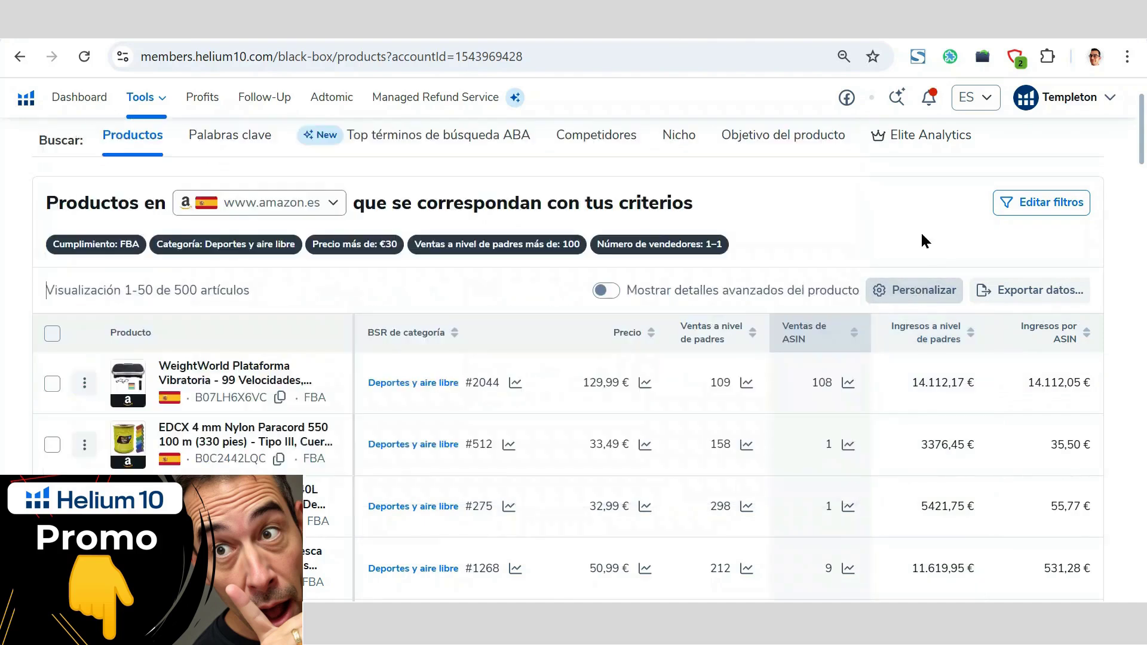
scroll(473, 597, down, 10)
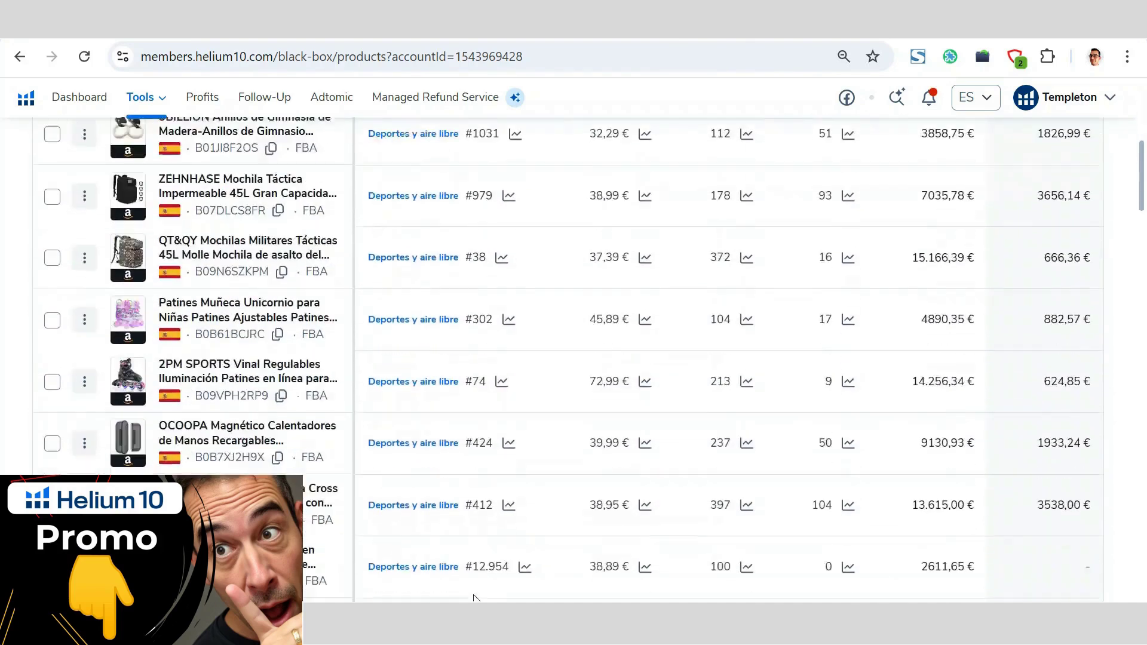
scroll(473, 597, down, 10)
drag(451, 473, 977, 488)
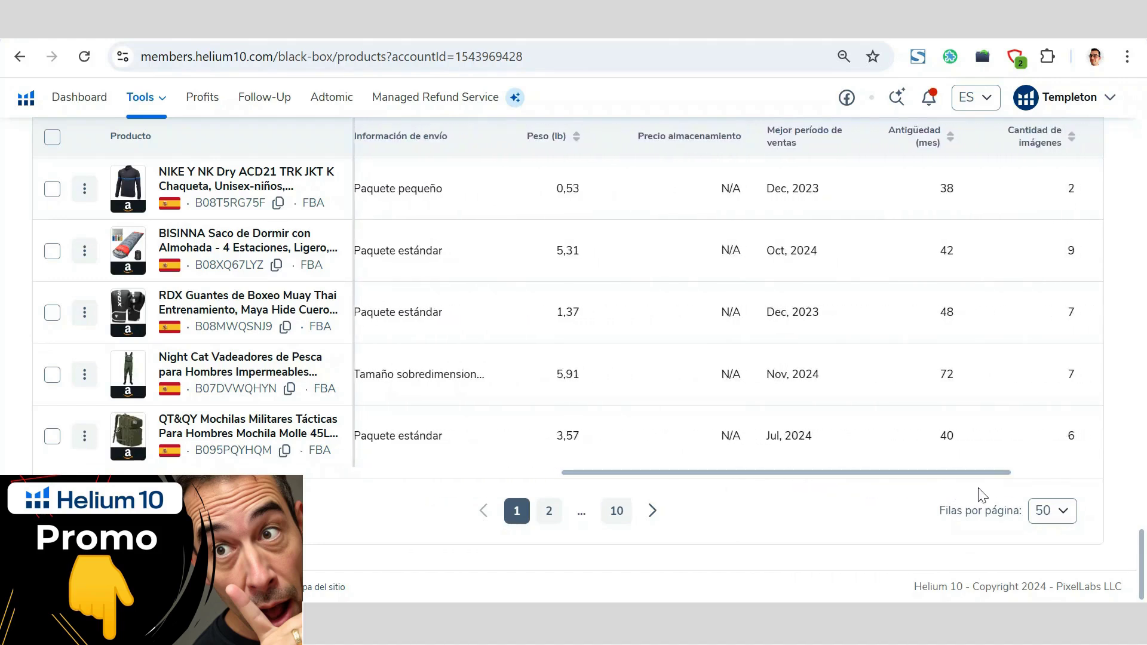
drag(1142, 535, 1142, 138)
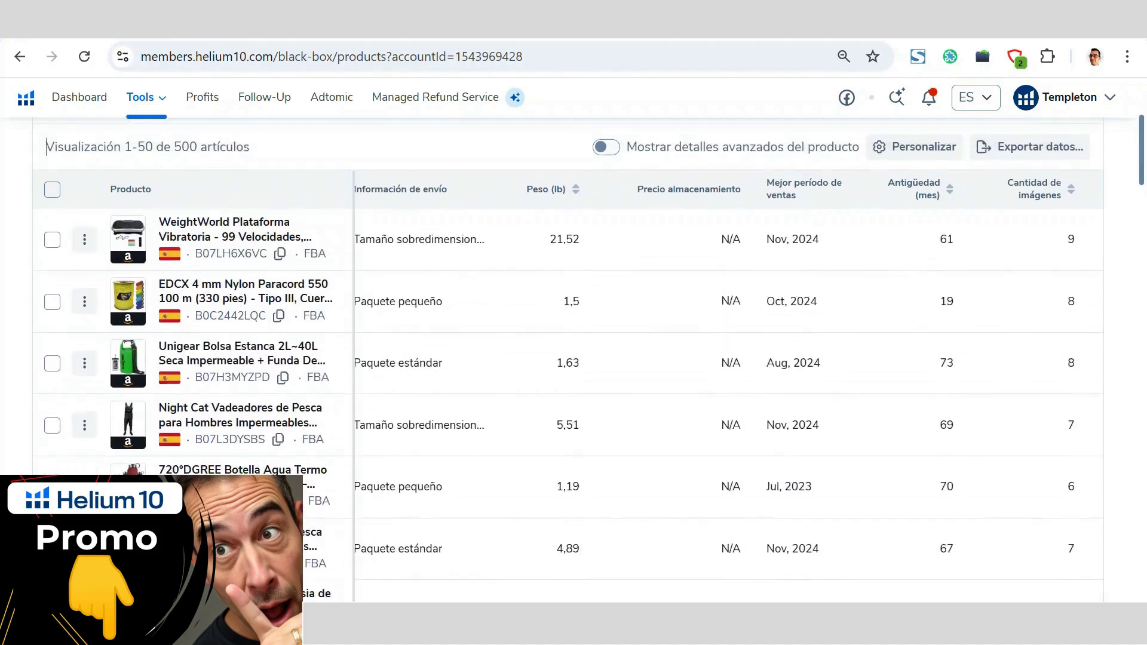
- Check the available export formats for the results and turn on the advanced product details
click(1069, 149)
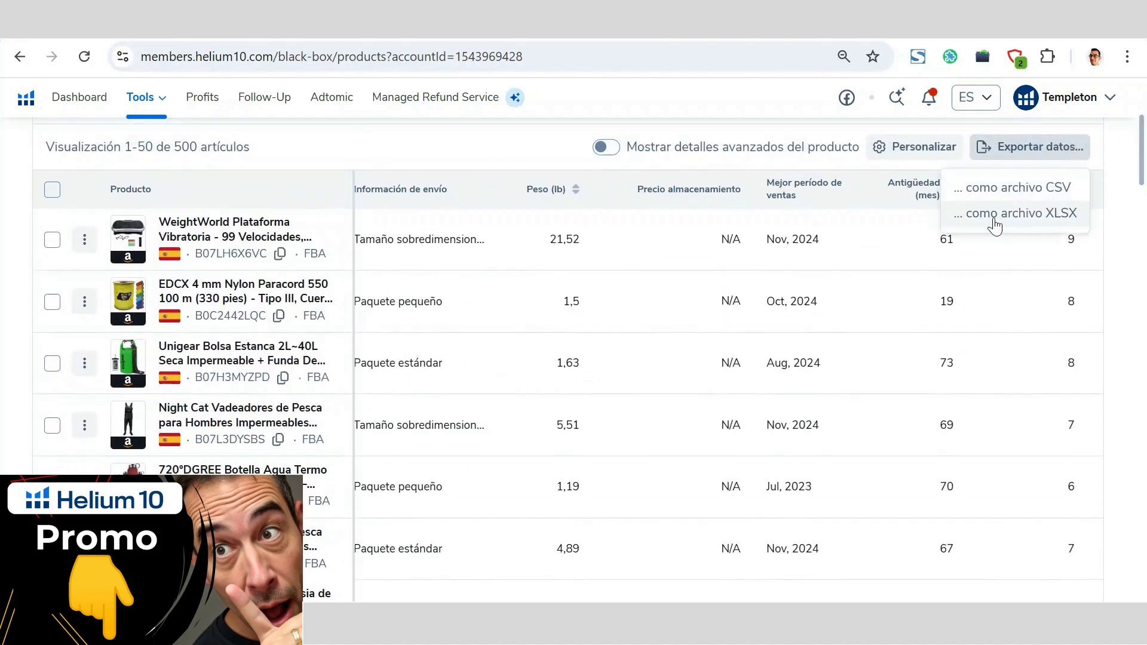
scroll(1111, 298, up, 3)
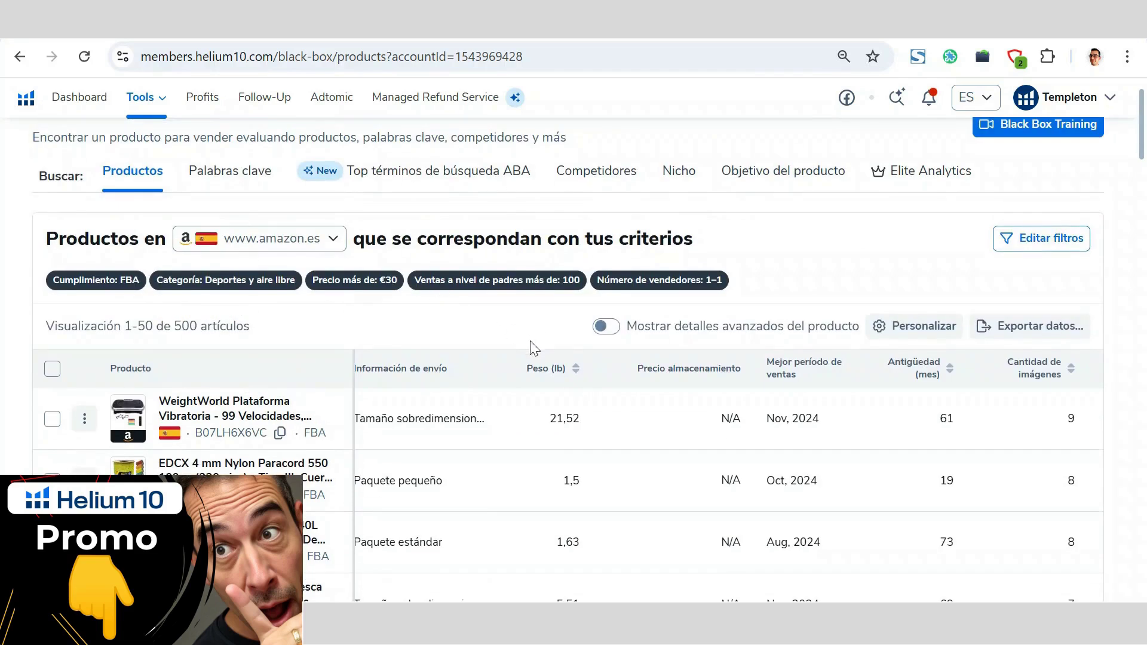
click(607, 328)
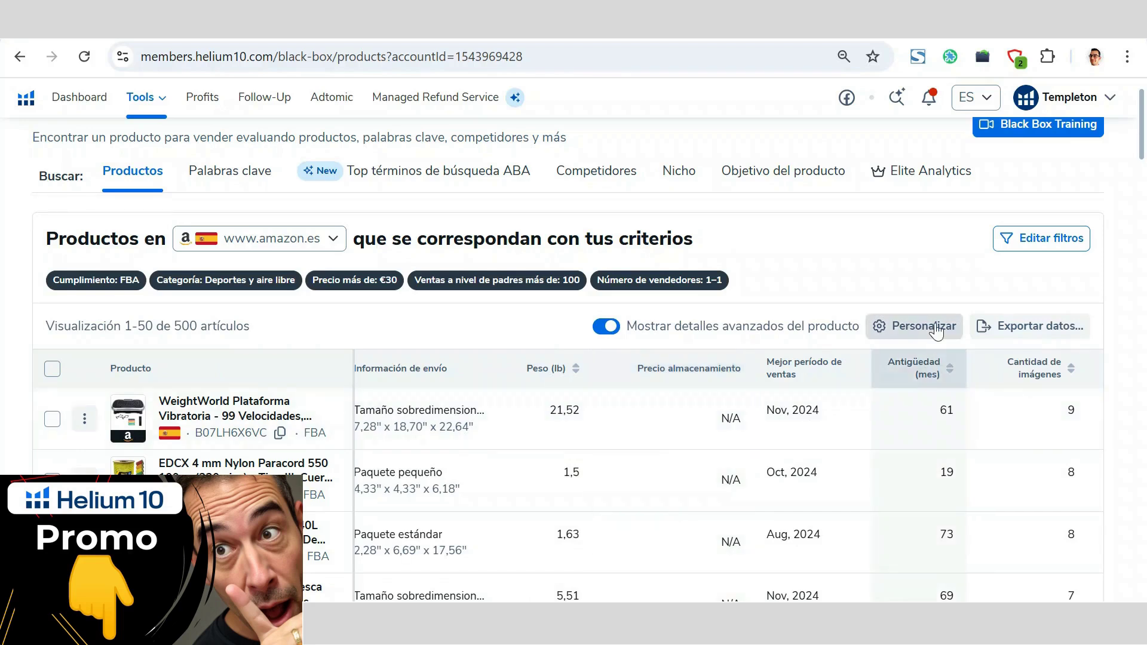
- Edit the filters to limit the shipping size to Sobre pequeño and Paquete pequeño, and apply them to the results
click(1010, 250)
scroll(941, 275, down, 2)
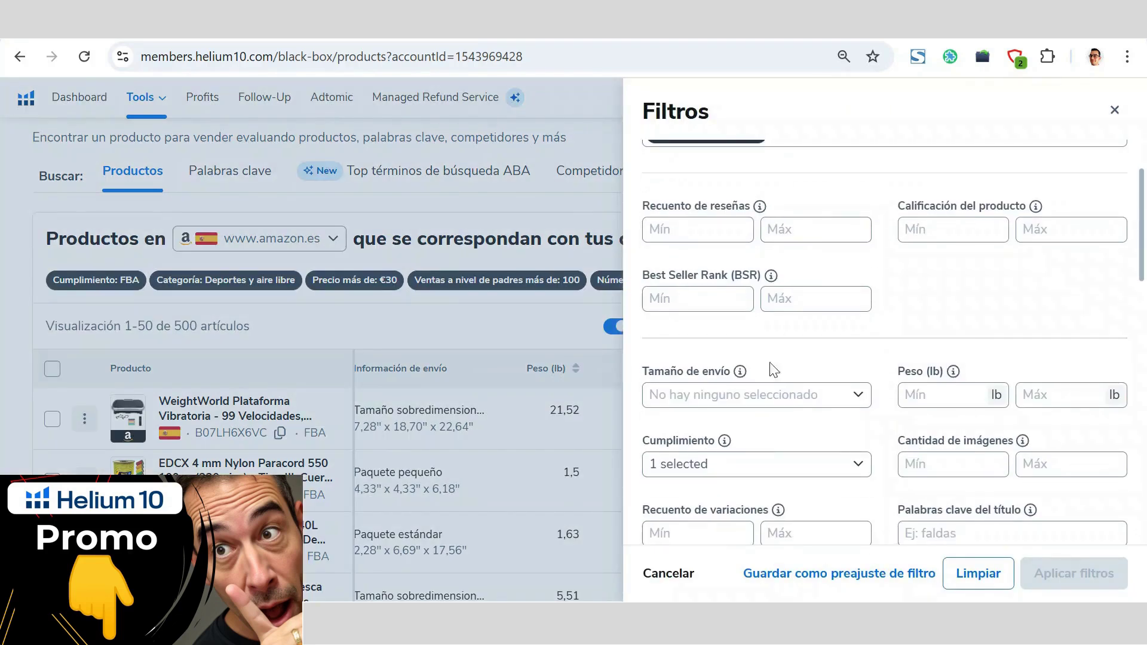
click(860, 399)
click(677, 223)
scroll(737, 279, down, 3)
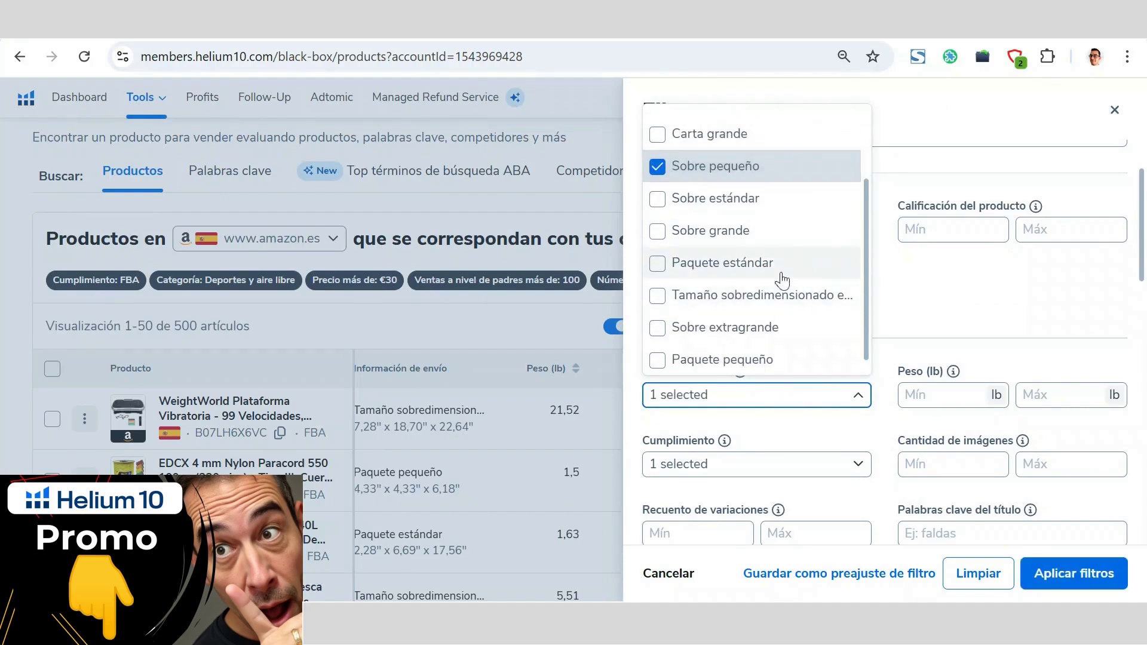
click(709, 360)
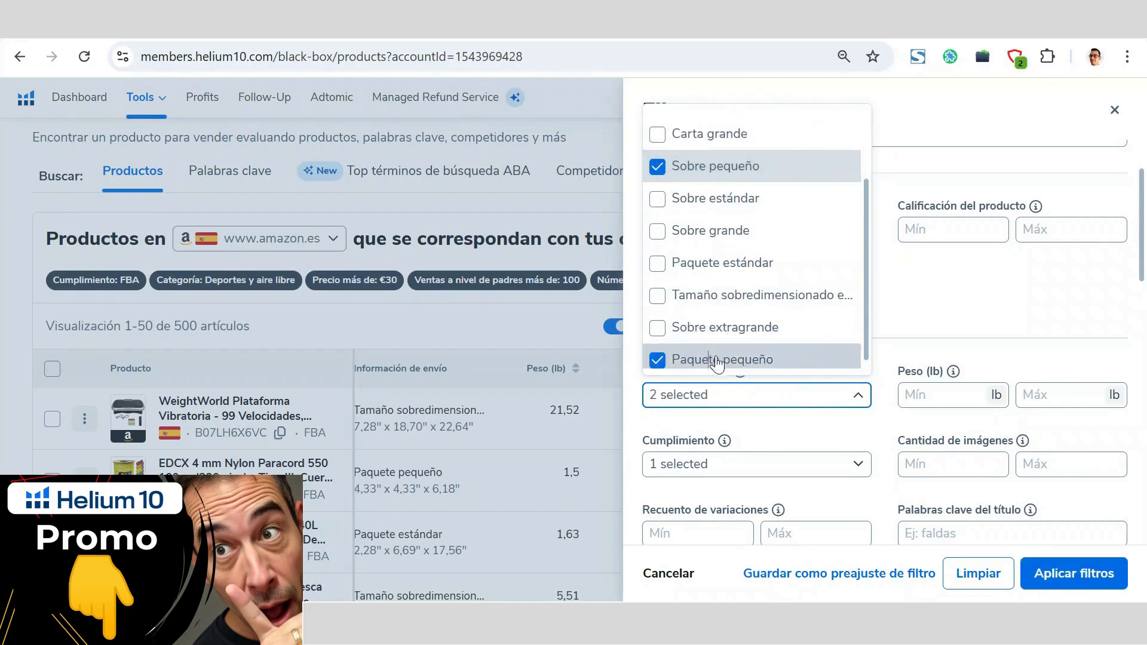
click(936, 312)
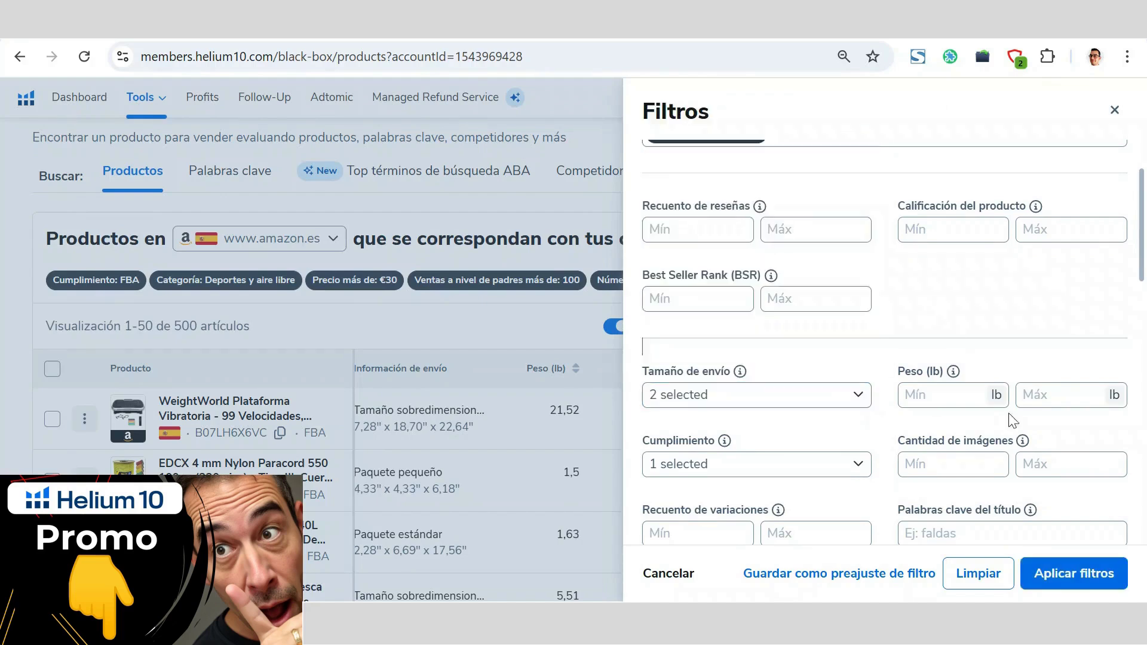
click(1049, 577)
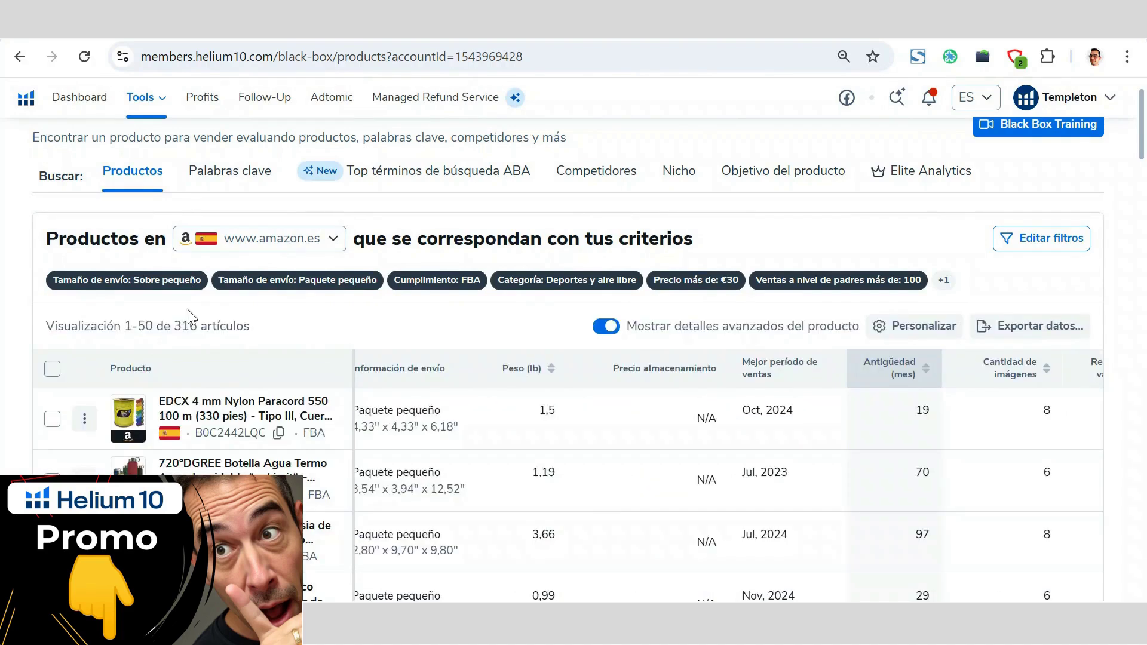
drag(173, 325, 197, 325)
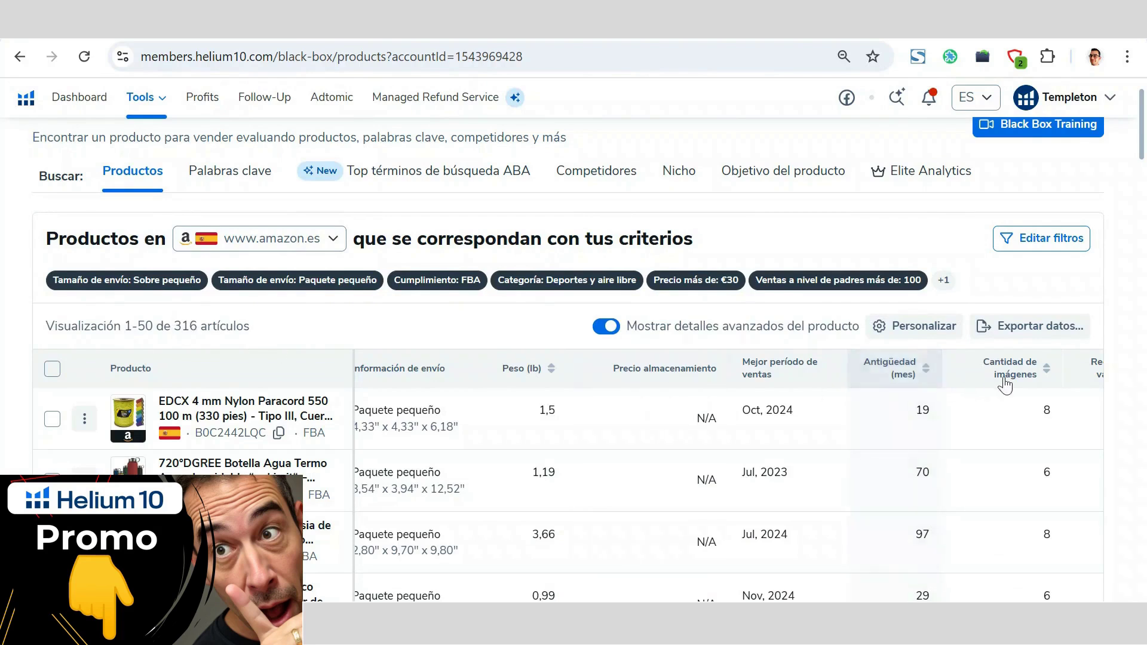
- Filter the results to products with a rating from 4 to 5
click(1067, 241)
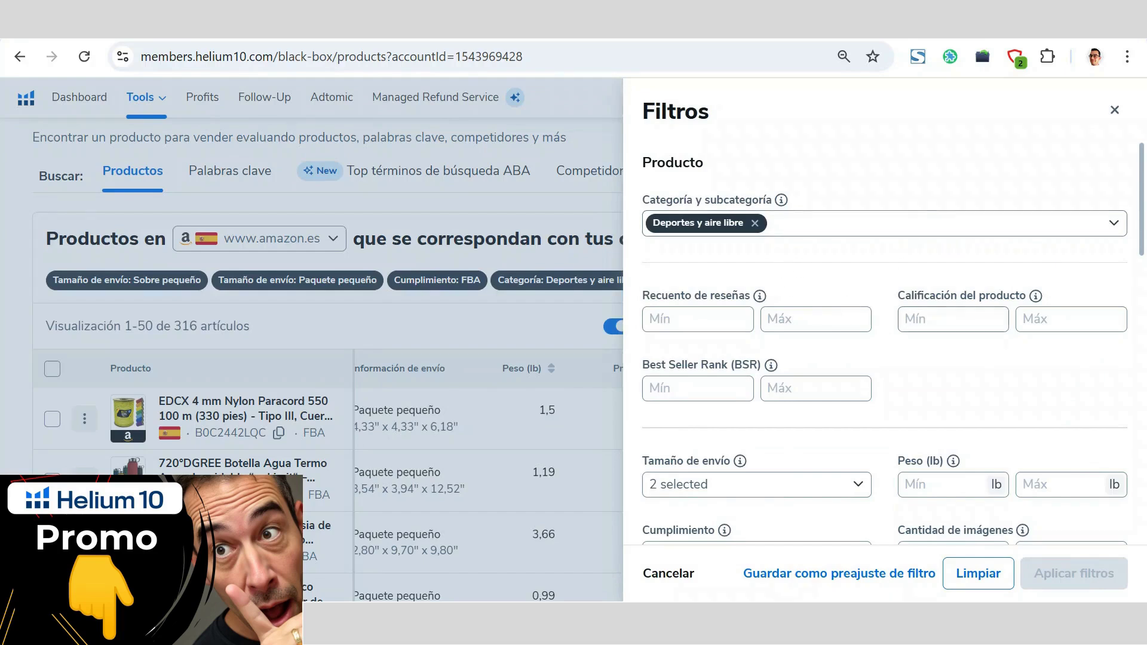
click(911, 318)
text(4)
key(Tab)
text(5)
click(1039, 382)
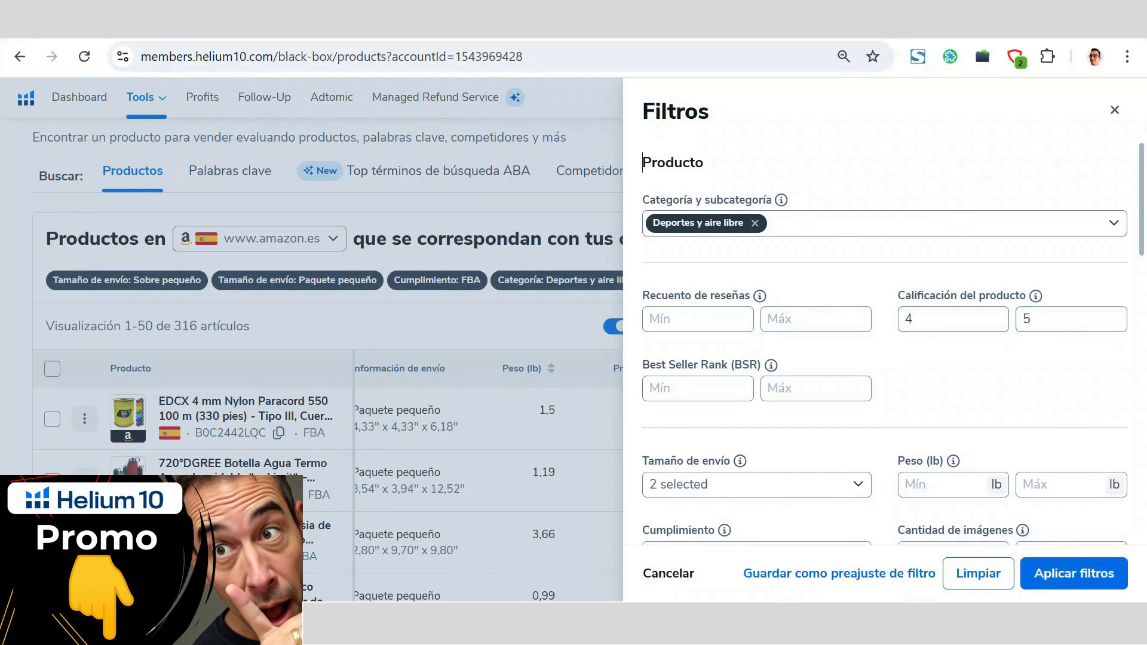
click(1093, 574)
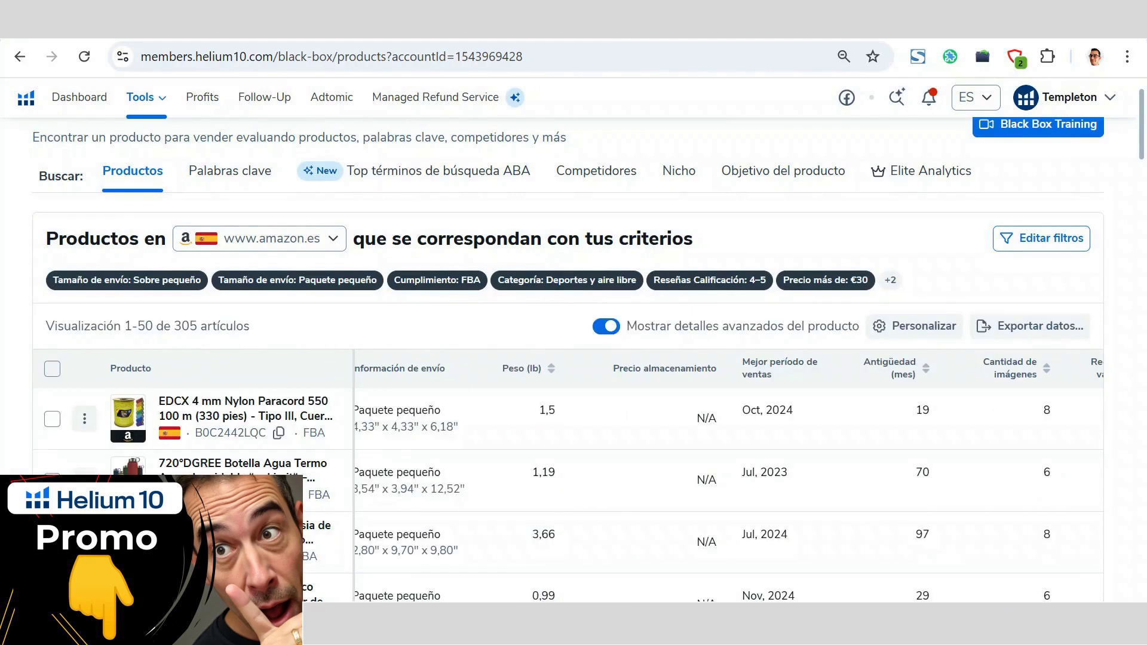
- Set the image count filter to a minimum of 7 and a maximum of 9
click(1051, 239)
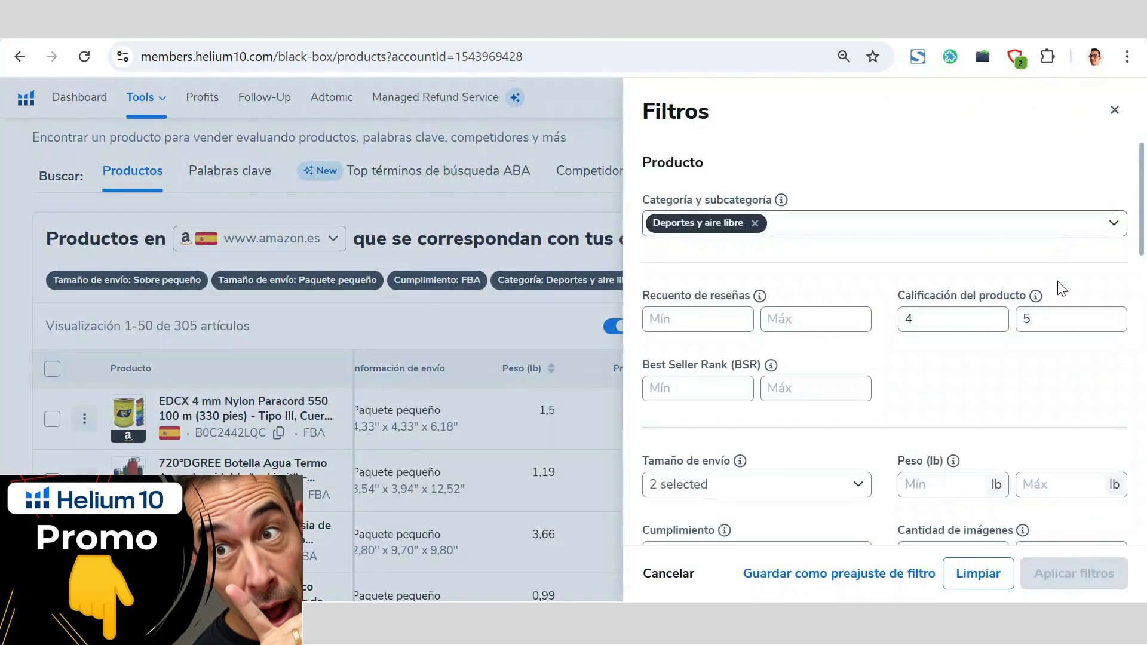
scroll(953, 380, down, 5)
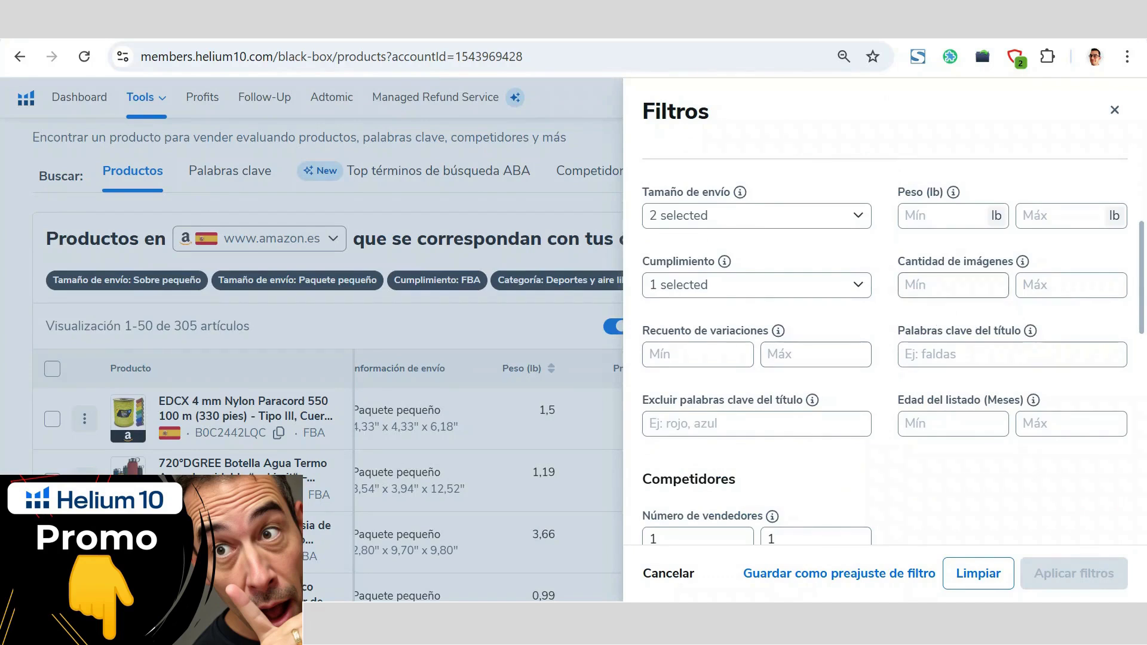
click(952, 284)
text(7)
click(1071, 284)
click(1054, 320)
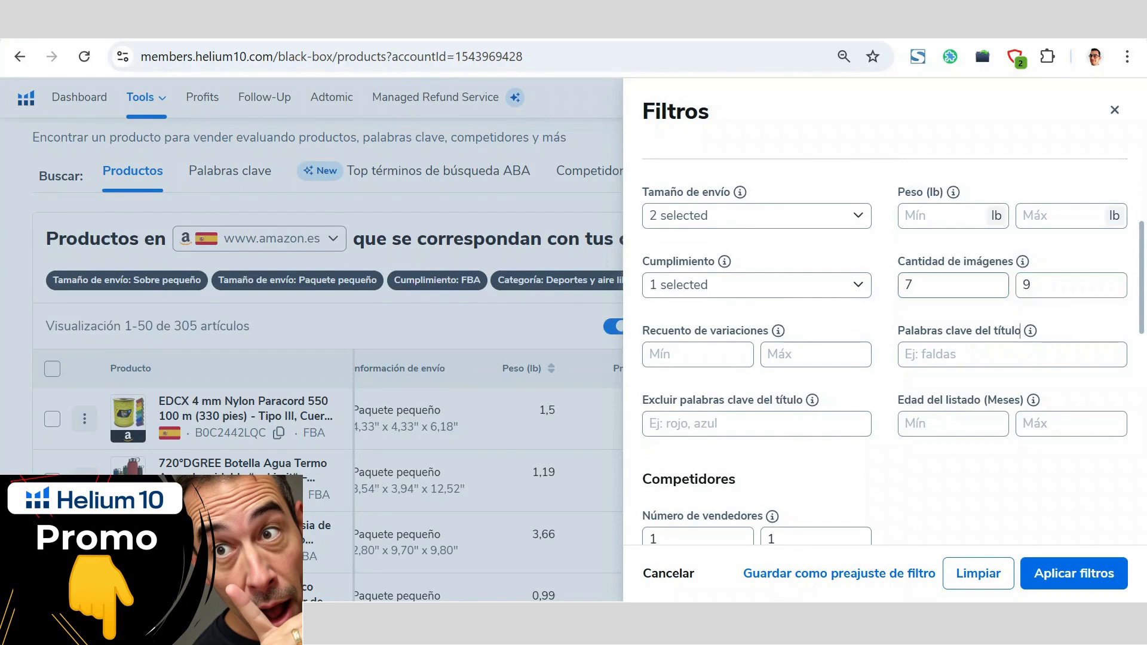
- Set the minimum variation count to 2, apply the filters, and check the number of matching products
click(696, 354)
text(2)
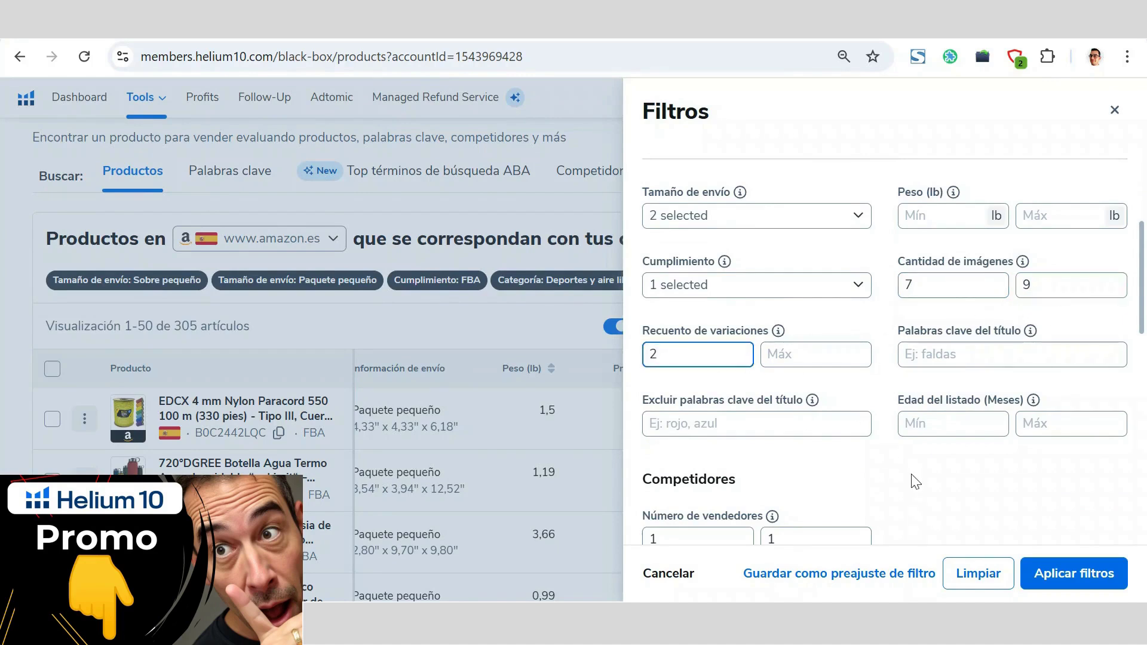
click(1093, 573)
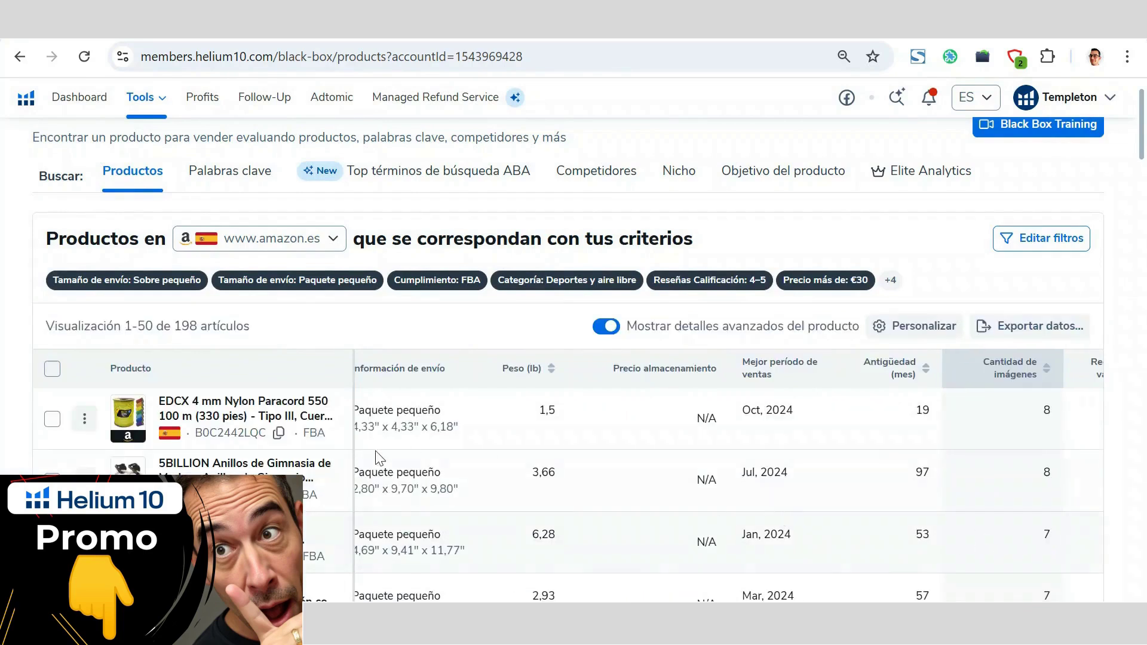
drag(174, 326, 200, 325)
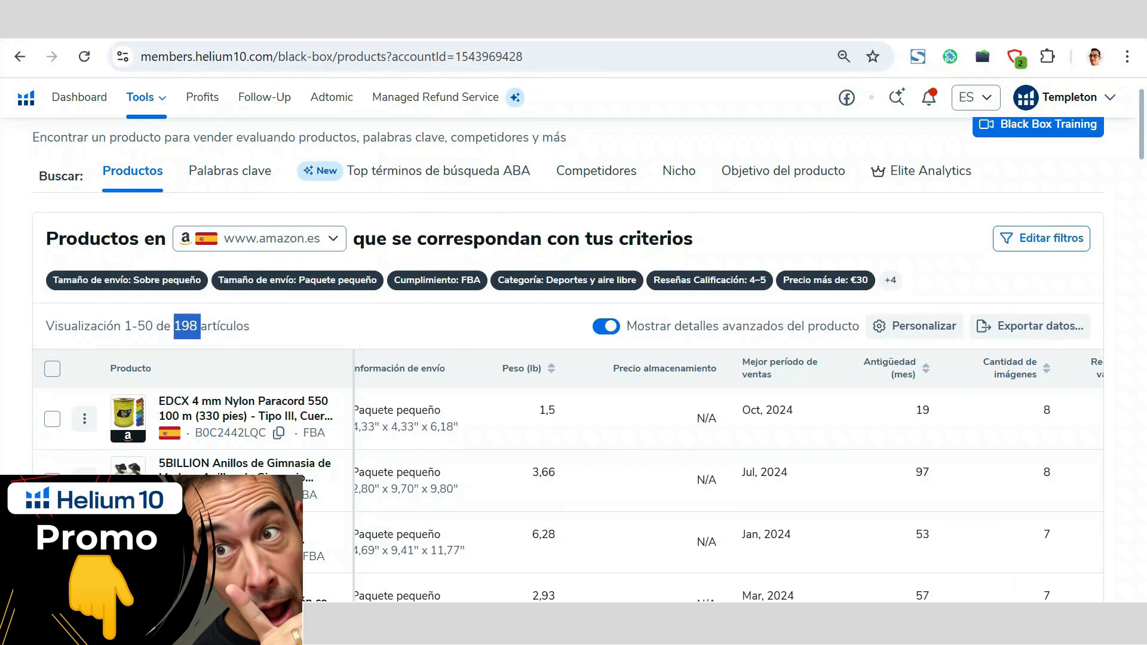
click(353, 351)
- Switch to the Palabras clave search in Black Box and dismiss the webinar promotion
scroll(287, 353, up, 1)
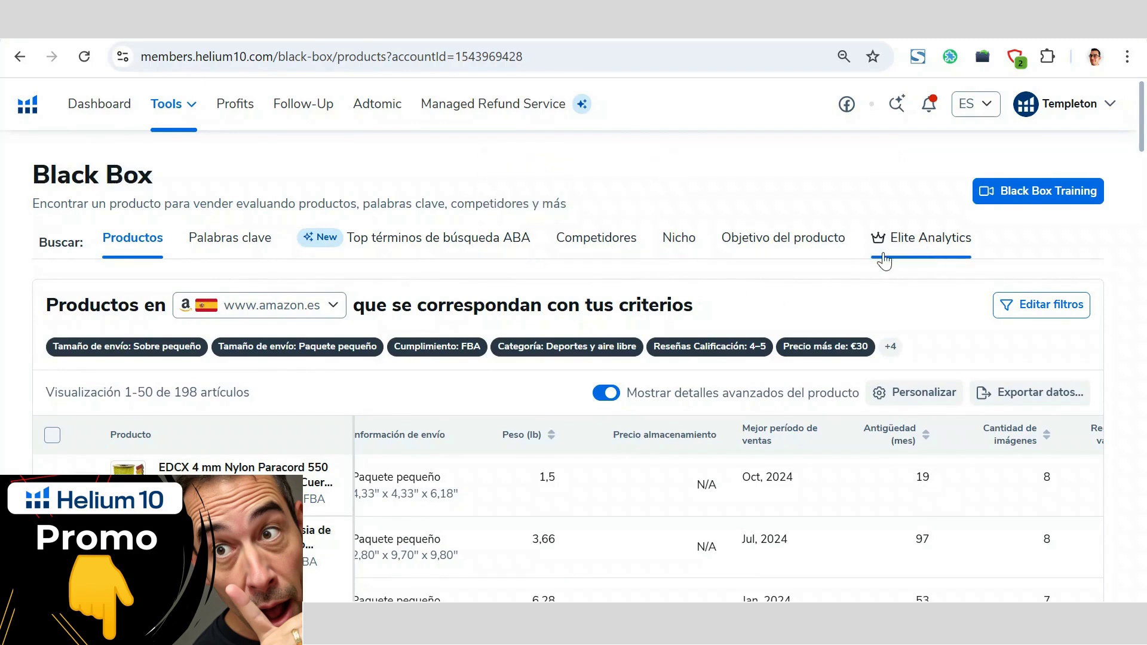
click(221, 250)
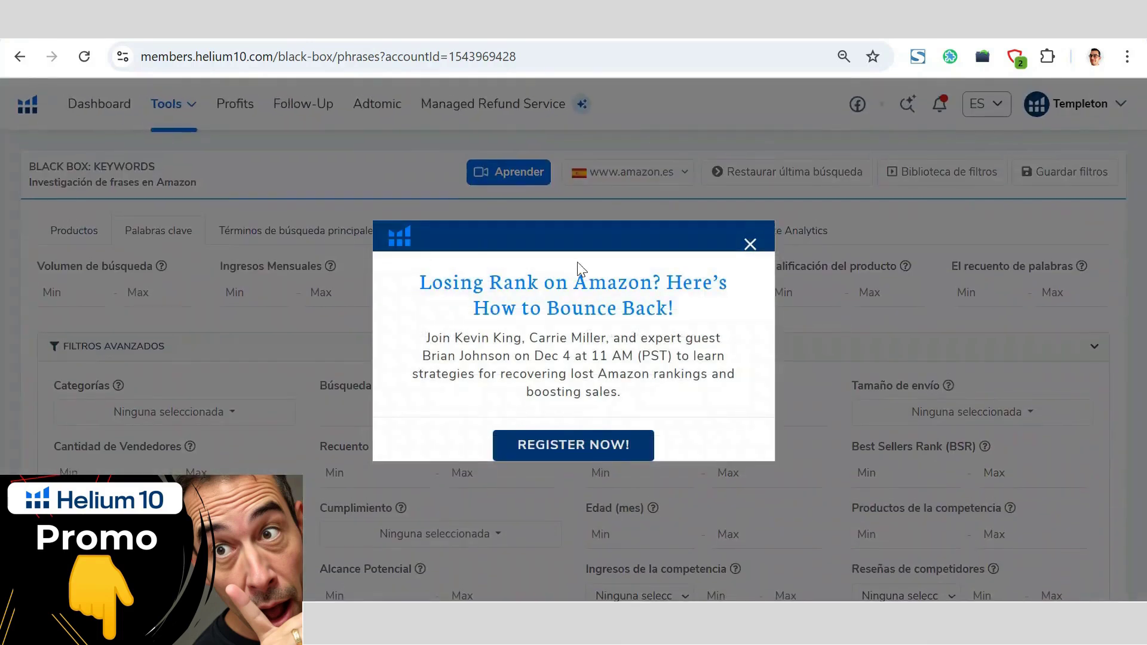
click(750, 245)
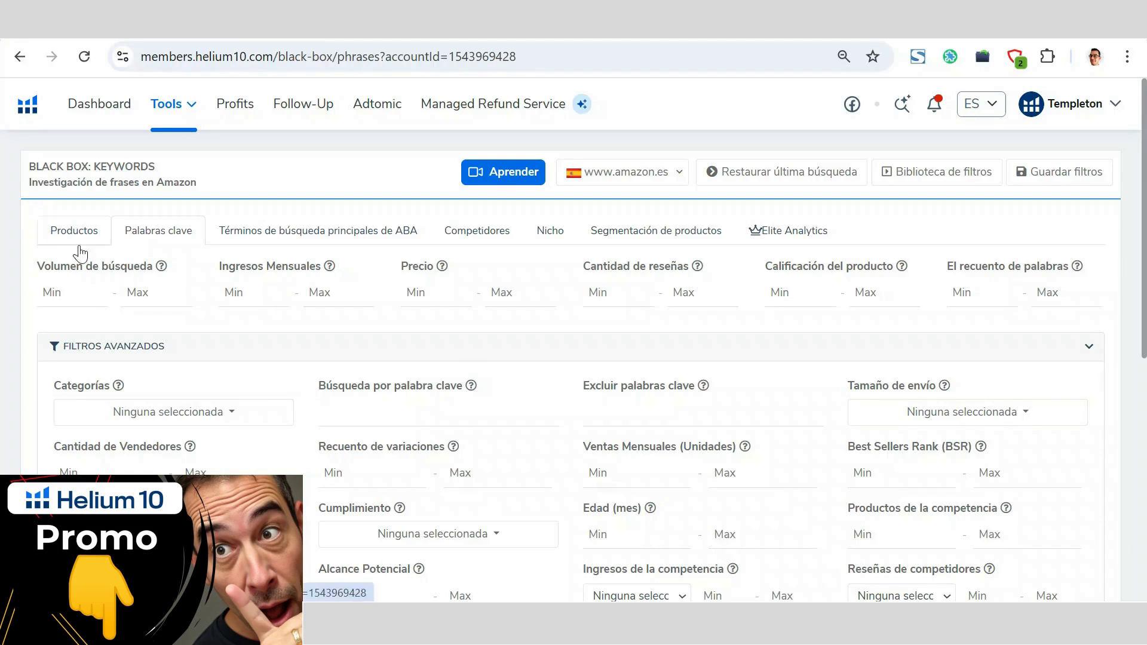
- Set the keyword search filter to "tazas" and run the search
scroll(131, 256, down, 2)
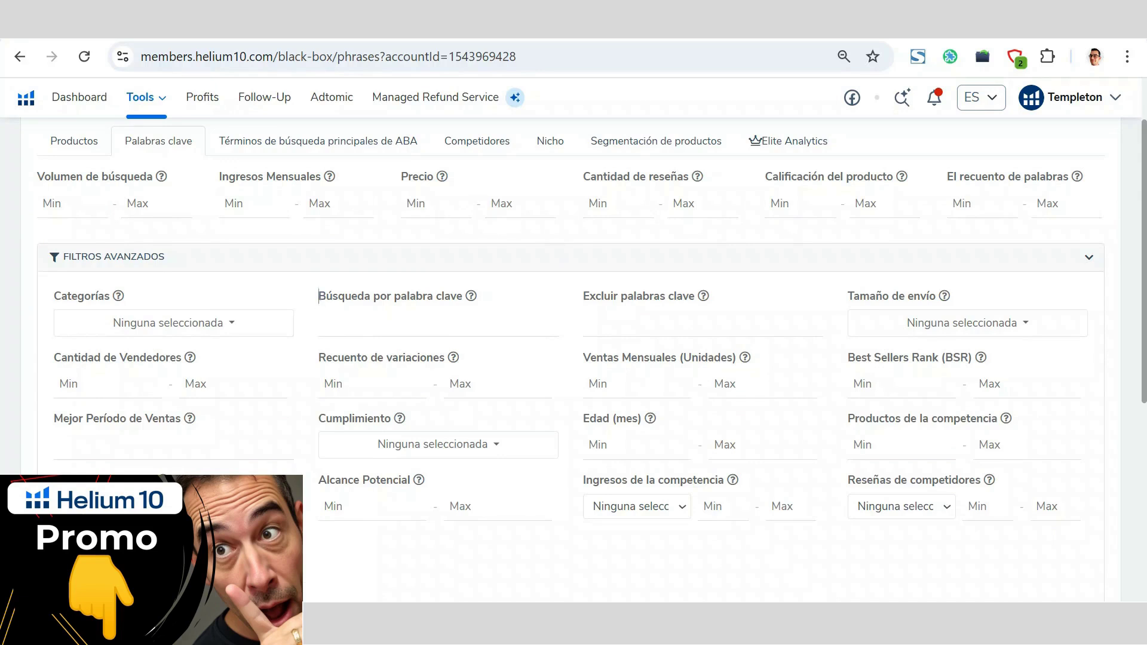
drag(318, 295, 481, 315)
click(518, 300)
click(439, 323)
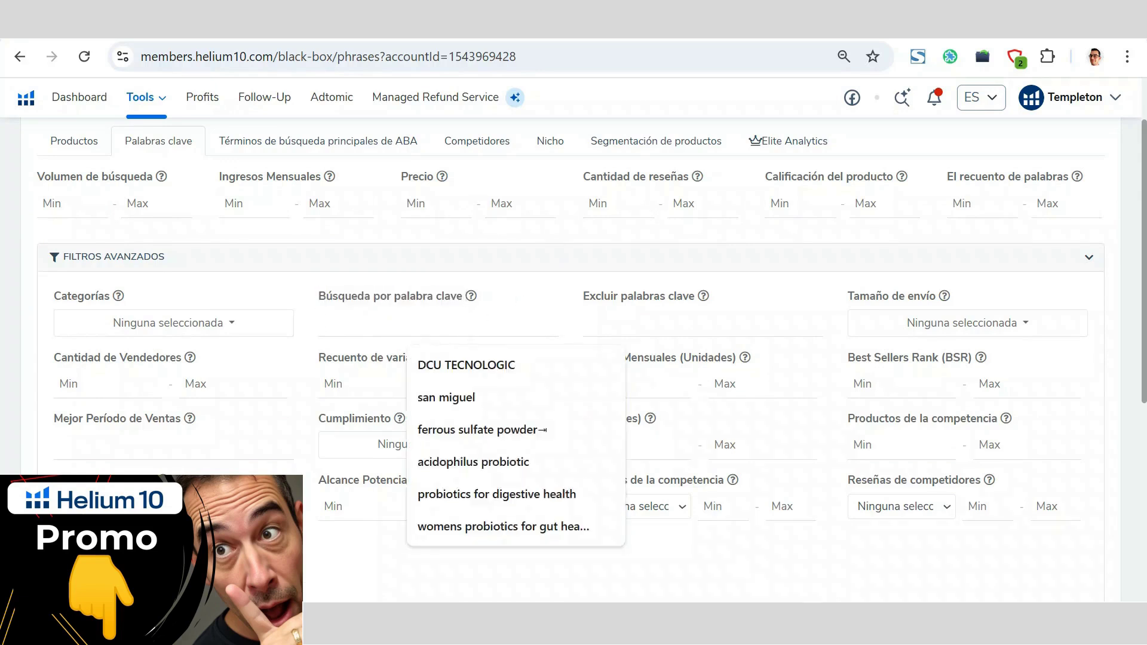
text(taz)
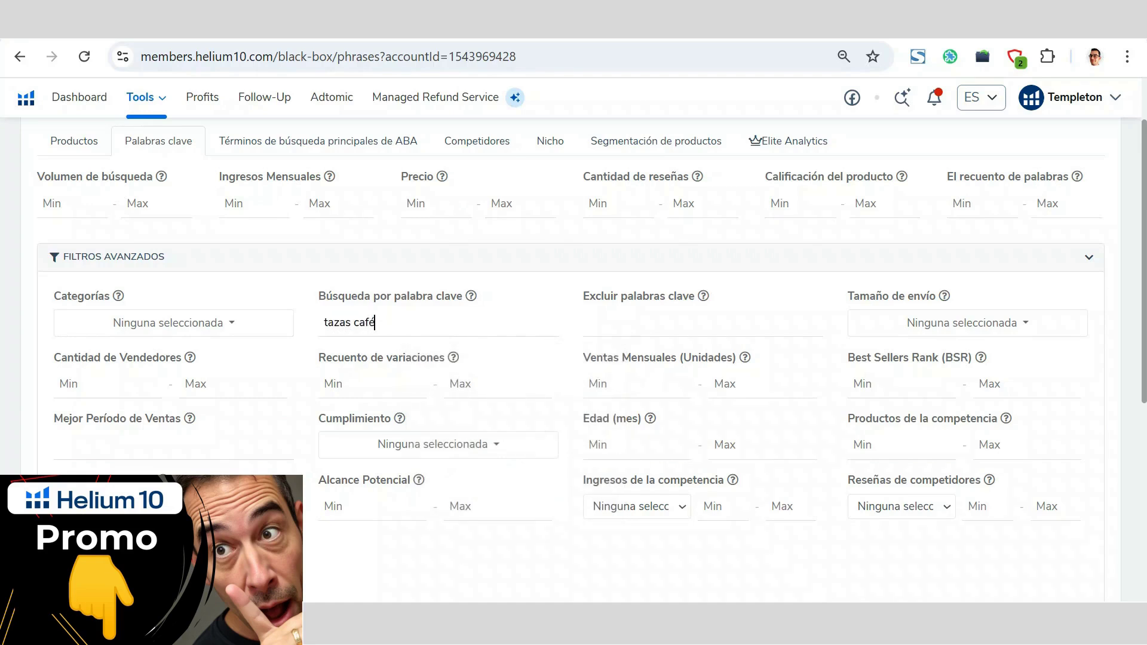
text(as café)
key(ctrl+shift+Left)
key(shift+Left)
key(BackSpace)
scroll(1003, 410, down, 5)
click(1054, 377)
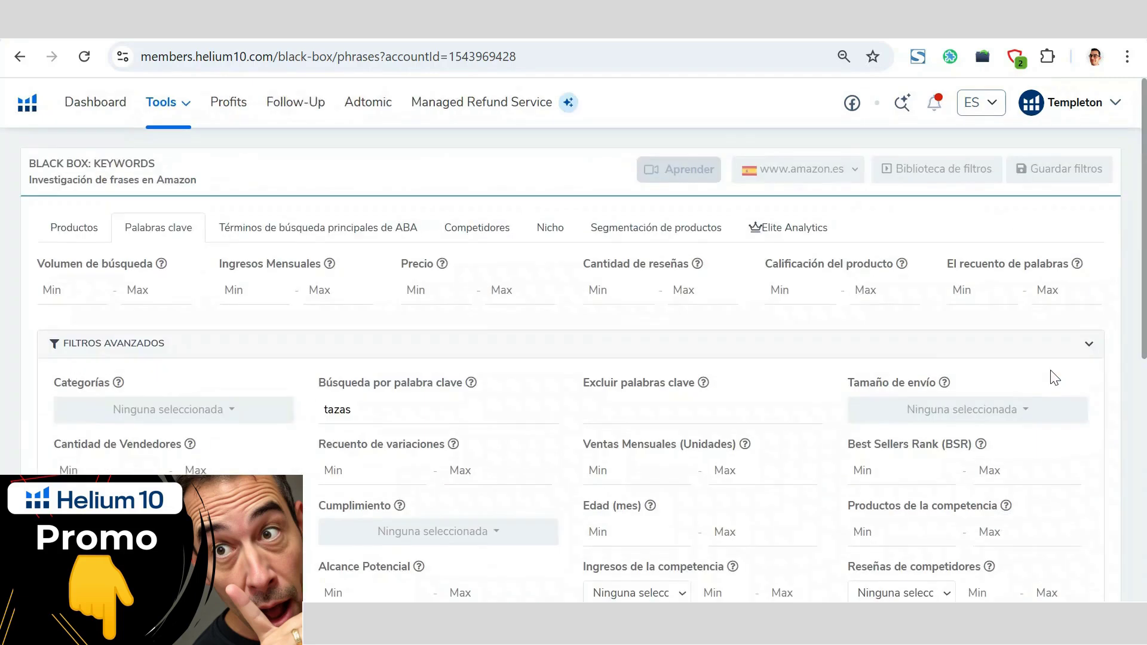
- Examine the "tazas" result's fulfilment, size tier, variation count, word count and title density, and open its available actions
scroll(691, 453, down, 9)
scroll(206, 365, down, 2)
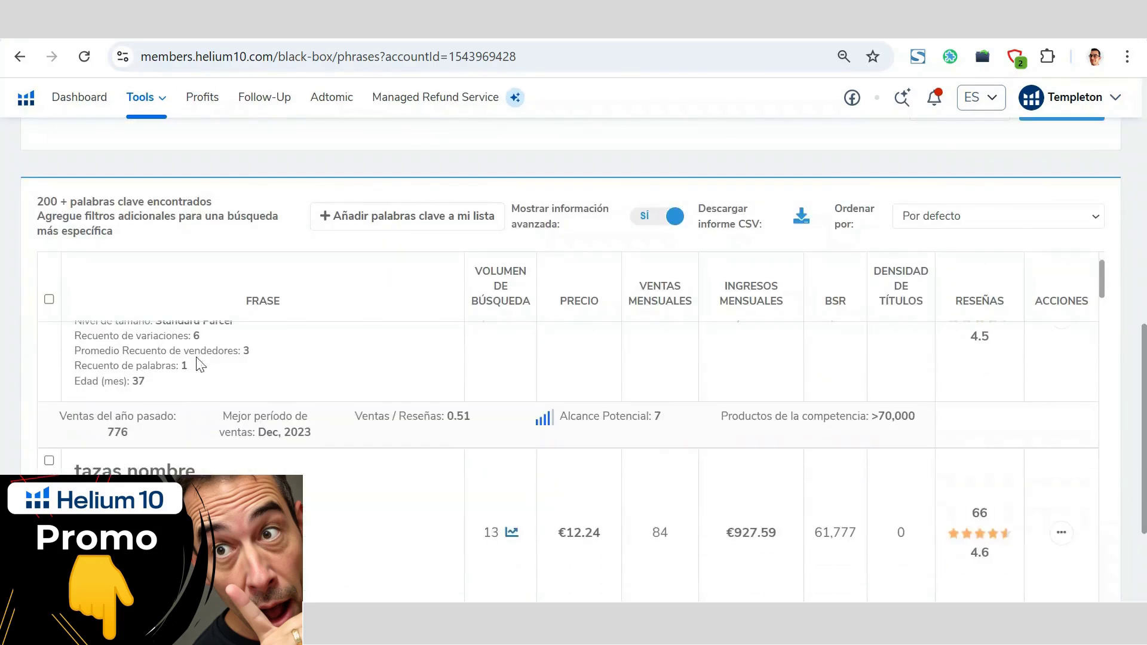
scroll(206, 356, up, 2)
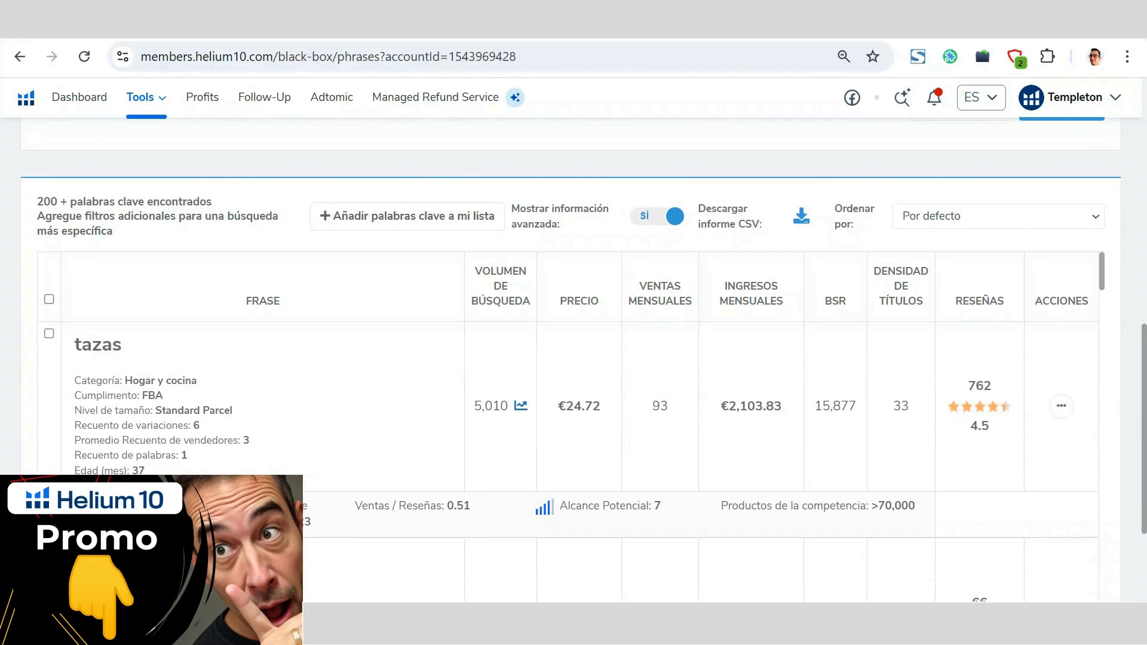
drag(142, 396, 240, 412)
click(163, 396)
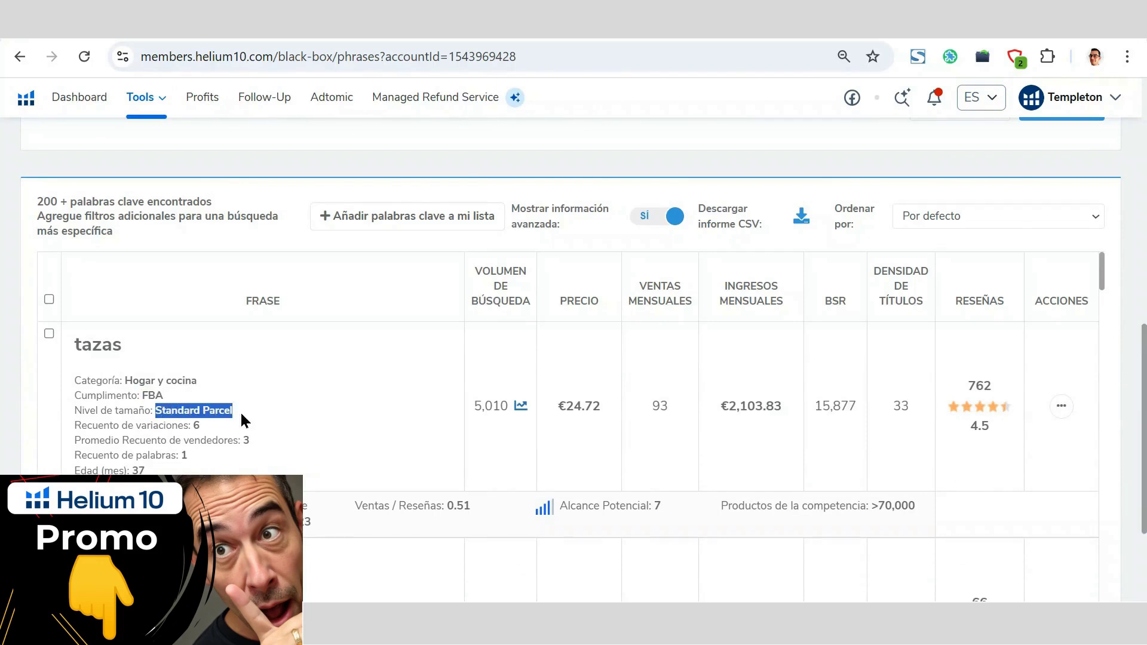
click(242, 413)
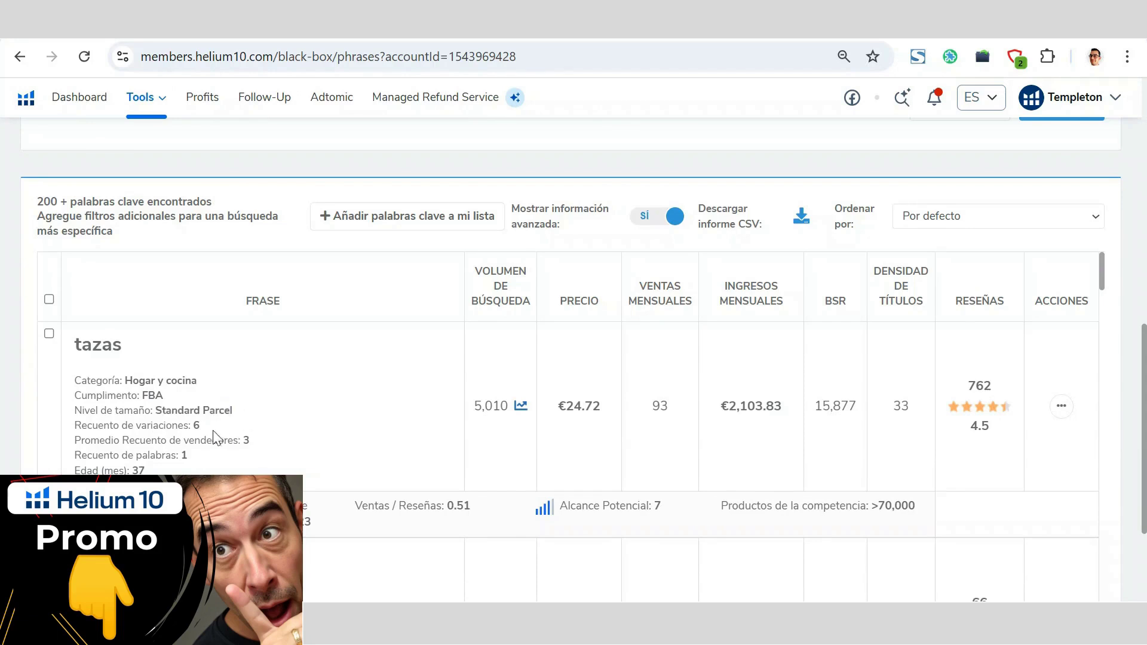
drag(193, 426, 202, 426)
click(202, 426)
click(181, 455)
drag(892, 406, 908, 406)
click(907, 409)
click(1060, 406)
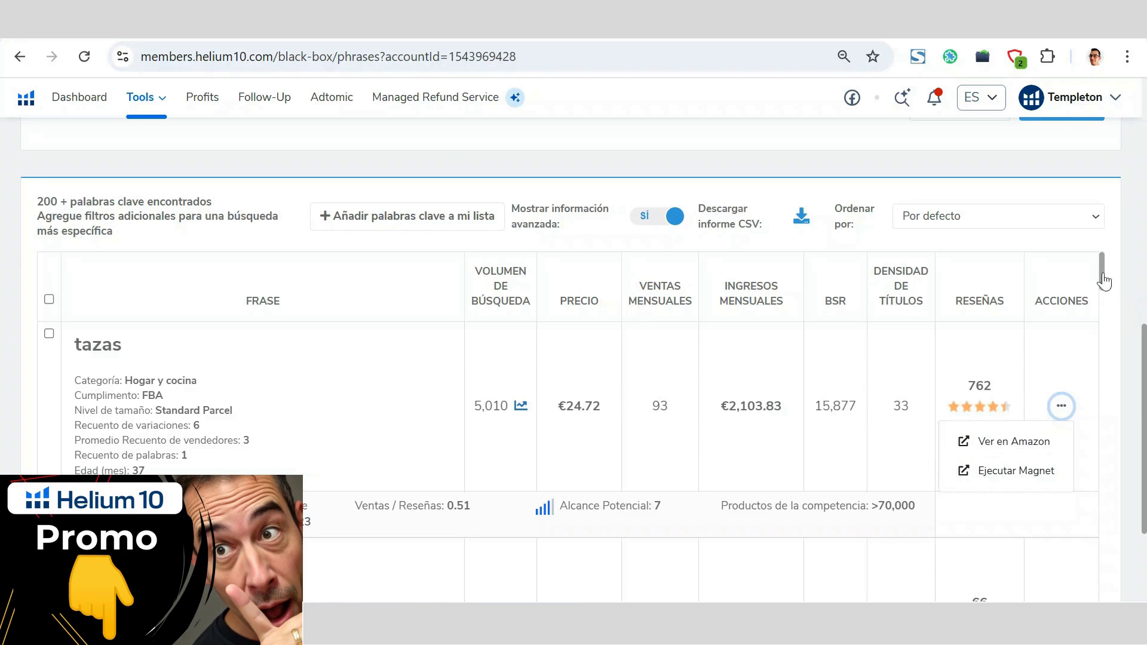
- Browse the related phrases in the results, including the brand term in "tazas duralex", for promising mug keywords
scroll(1106, 324, down, 2)
scroll(1102, 319, down, 2)
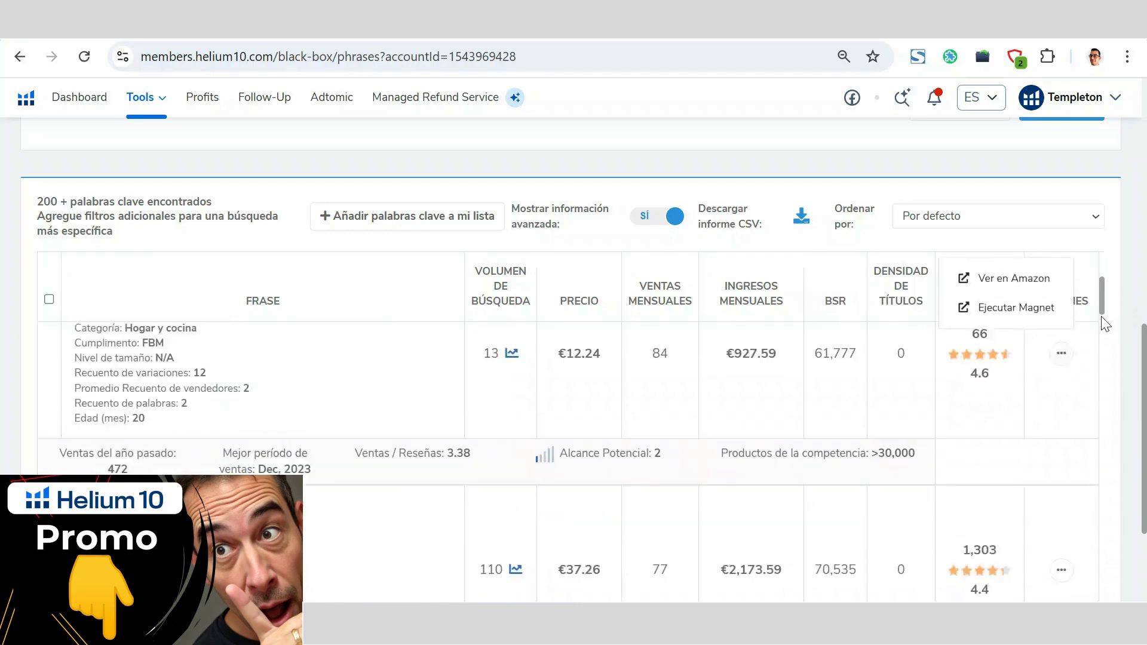
scroll(1101, 320, up, 1)
click(127, 381)
scroll(203, 376, down, 1)
scroll(203, 381, down, 6)
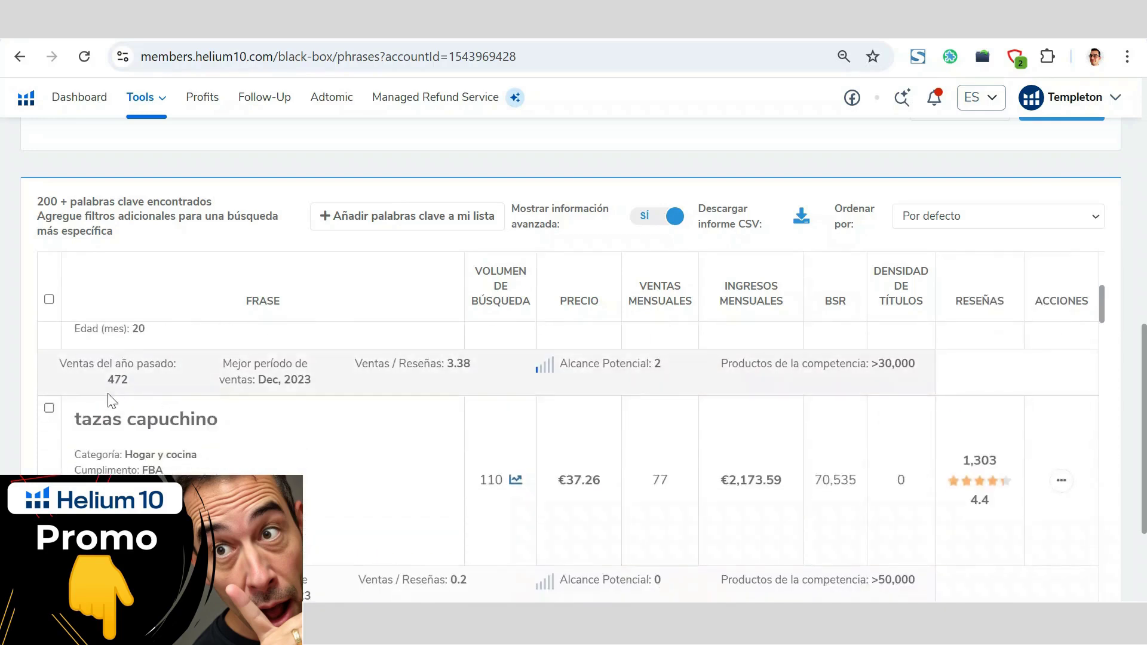
scroll(197, 458, down, 6)
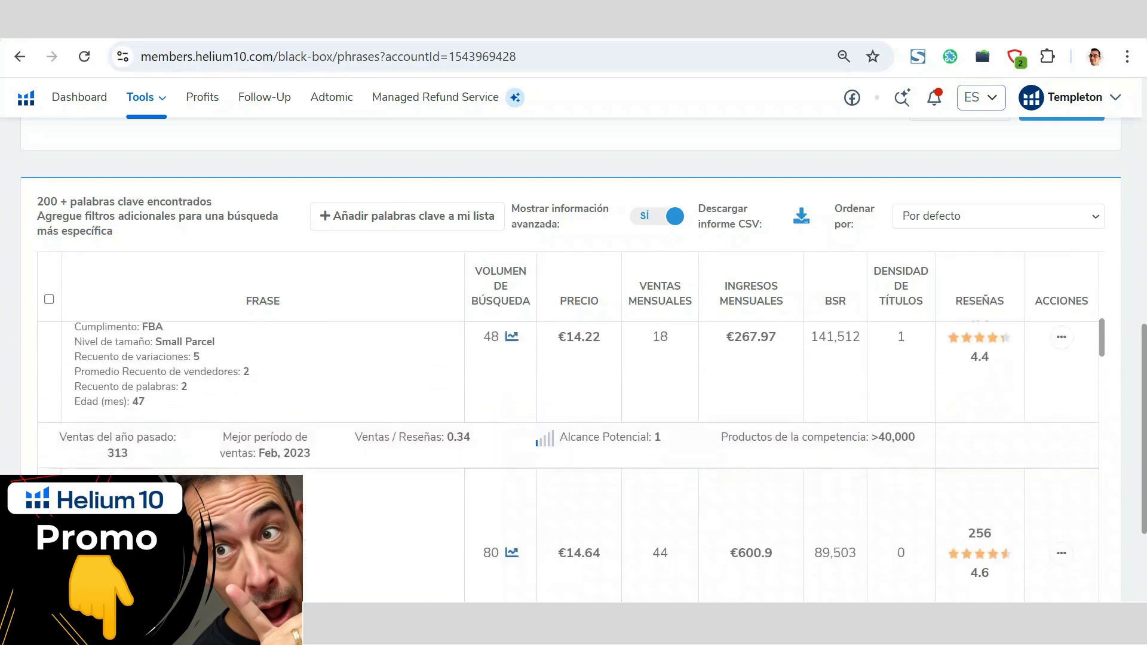
scroll(199, 459, down, 3)
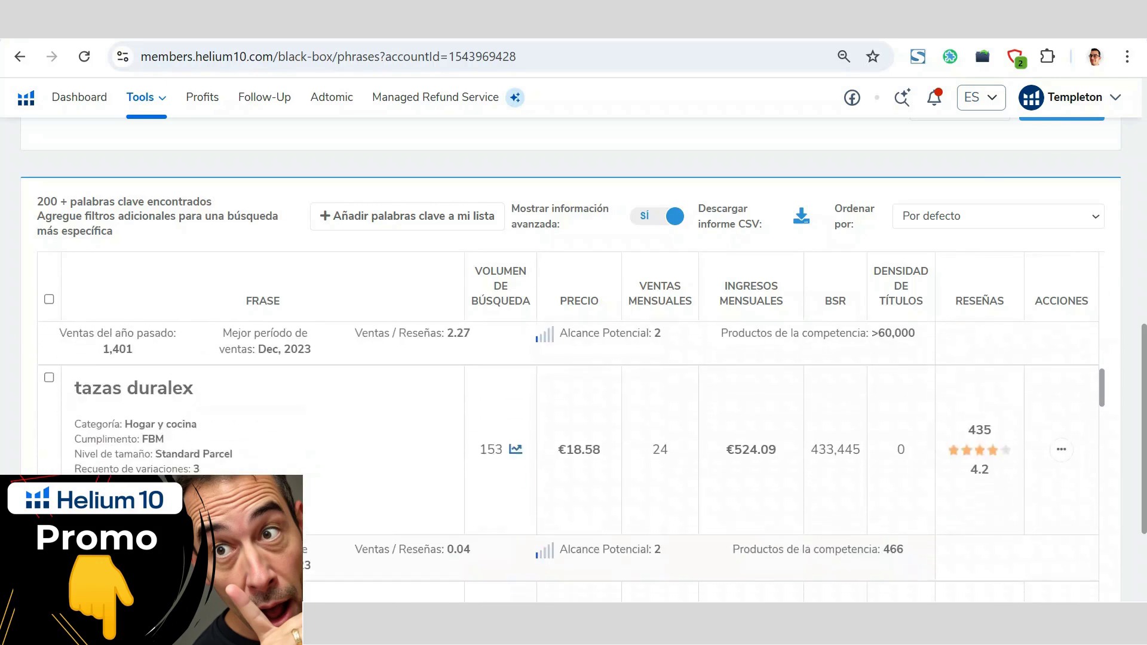
scroll(202, 411, down, 3)
scroll(149, 410, up, 3)
drag(126, 388, 220, 391)
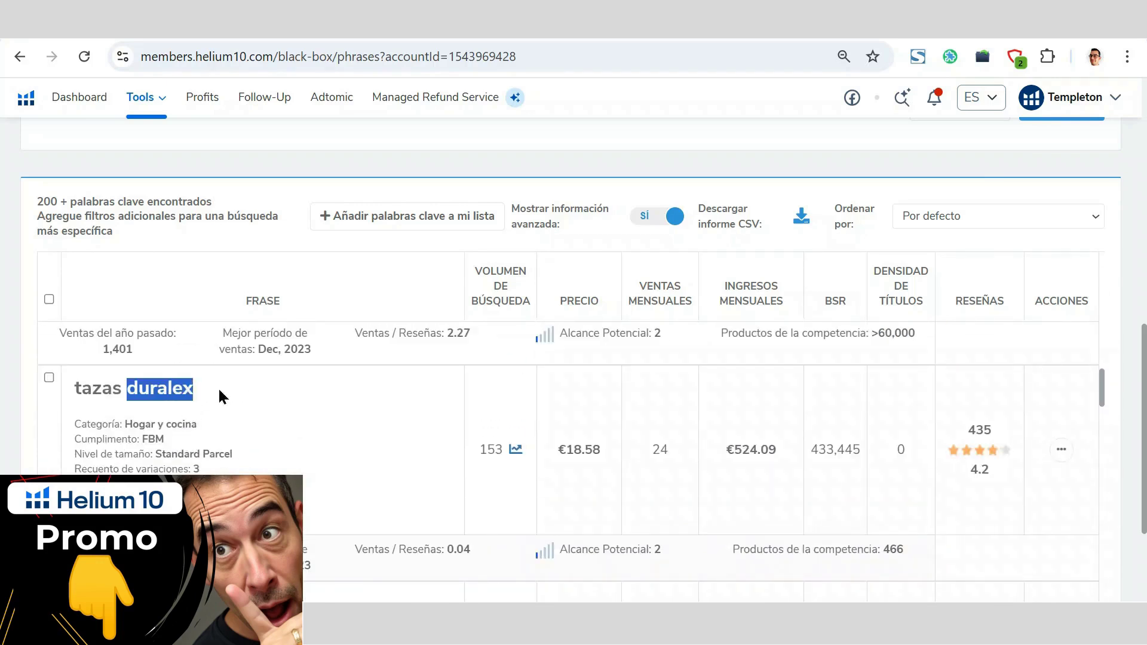
click(218, 388)
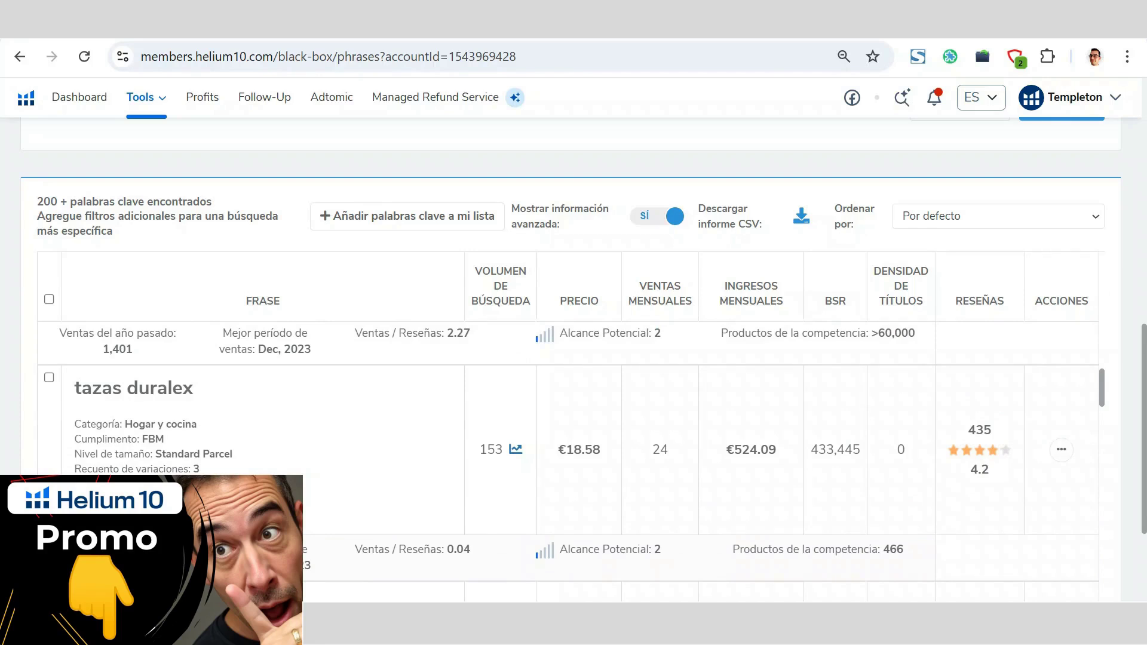
scroll(151, 425, down, 3)
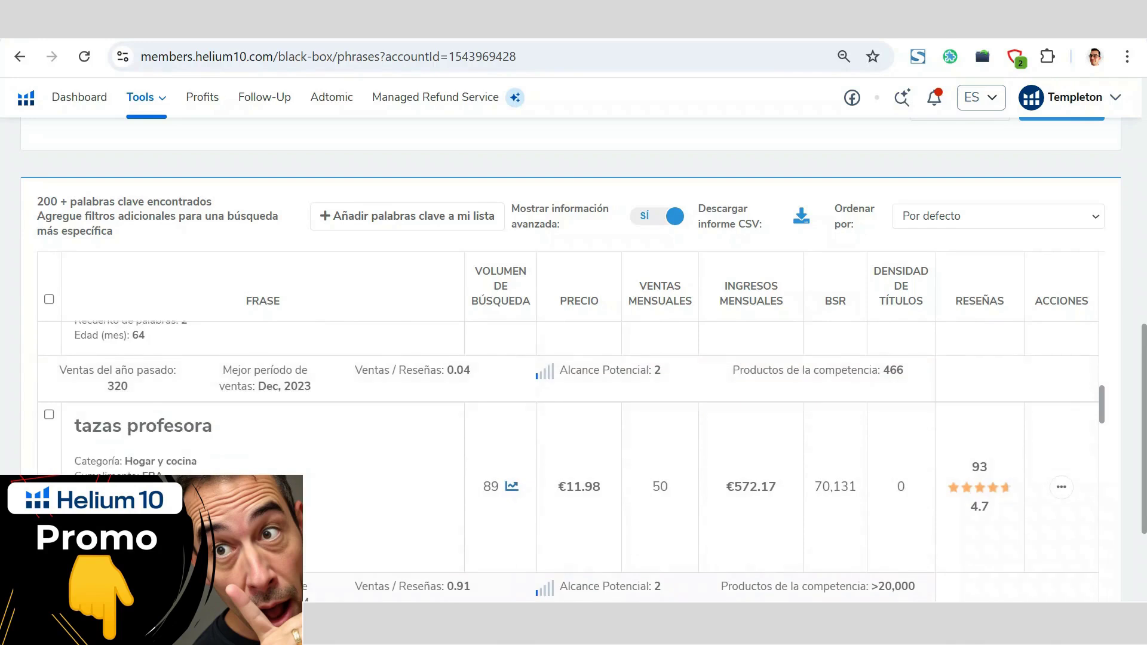
scroll(567, 448, down, 5)
- Copy the phrase "tazas profesora" from the results and change the keyword search filter to "tazas profesora"
triple_click(174, 426)
right_click(170, 430)
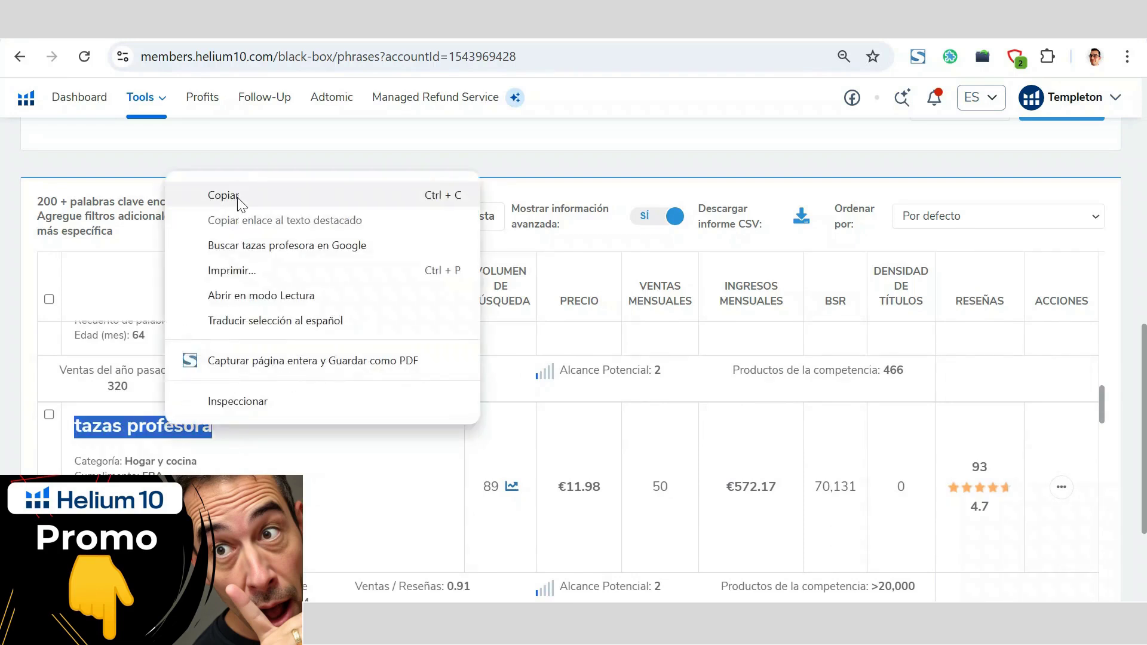
click(239, 198)
scroll(254, 329, down, 3)
scroll(253, 329, up, 5)
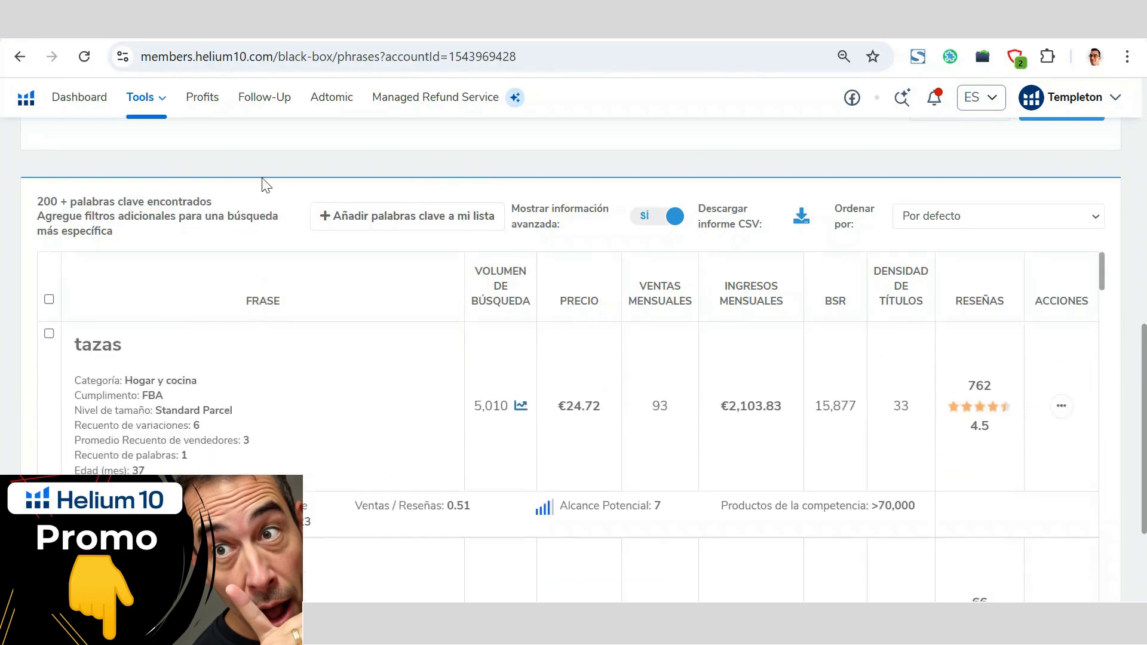
scroll(263, 184, up, 10)
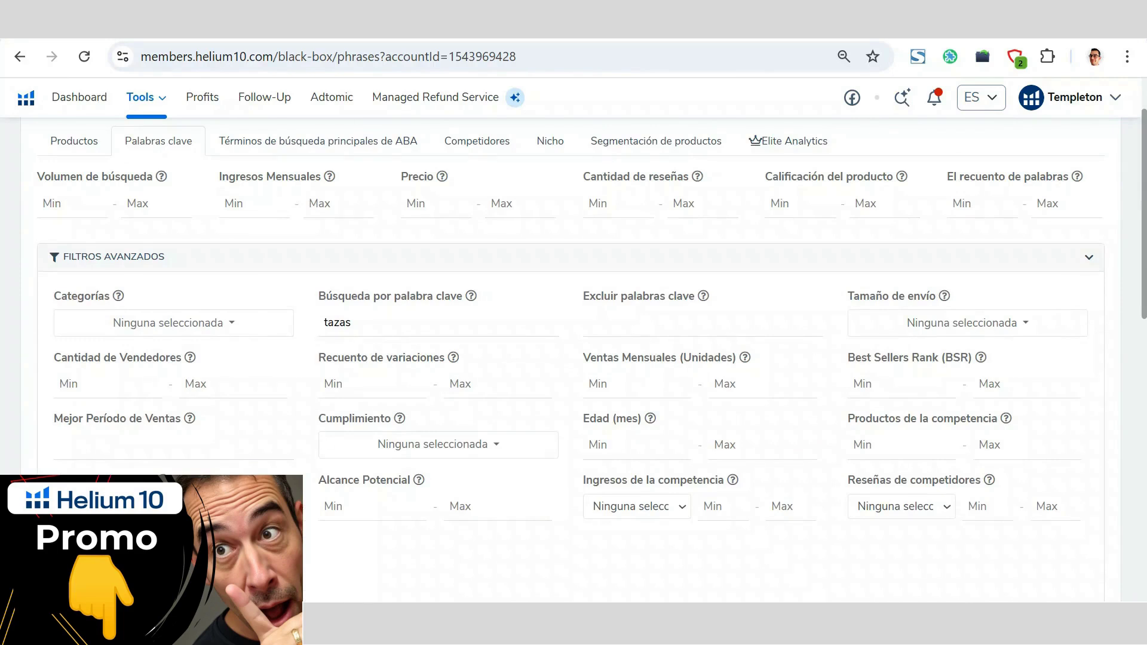
text(profesora)
- Limit the shipping size to Small Oversize, Small Envelope, Standard Envelope, Standard Parcel and Small Parcel
click(969, 330)
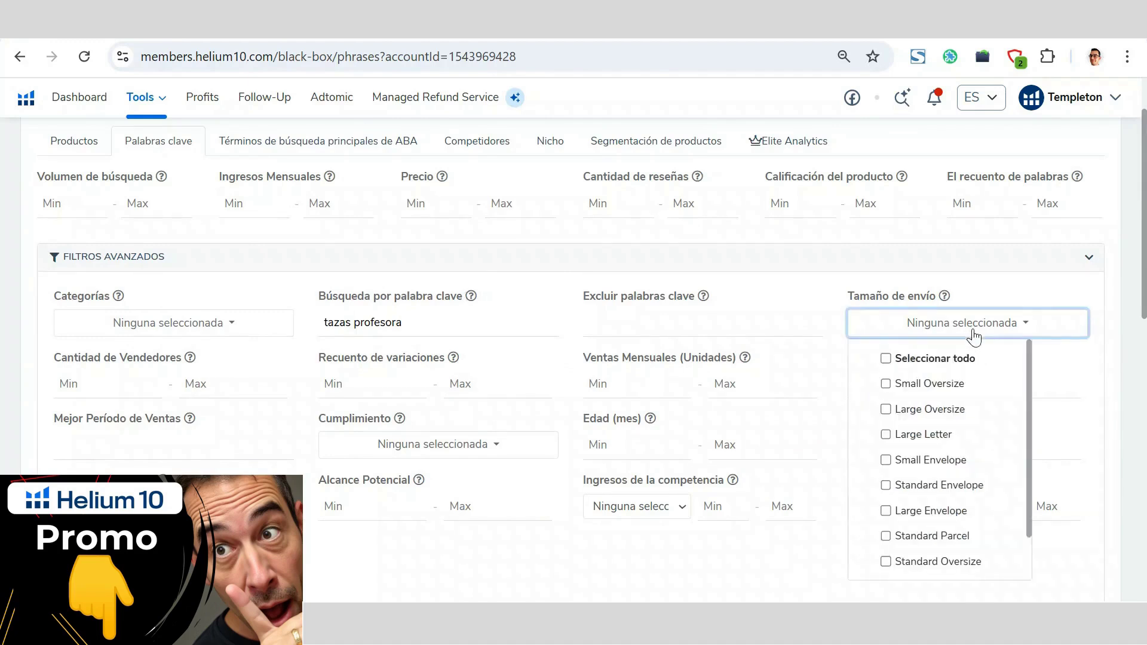
click(946, 391)
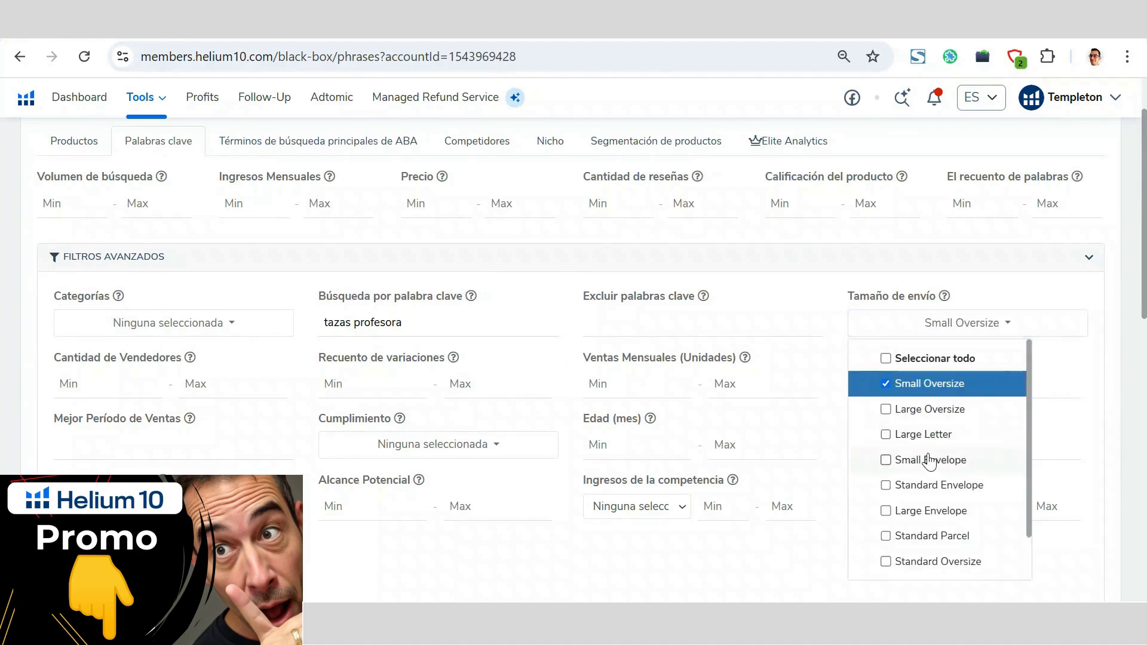
click(928, 465)
click(927, 491)
scroll(941, 484, down, 1)
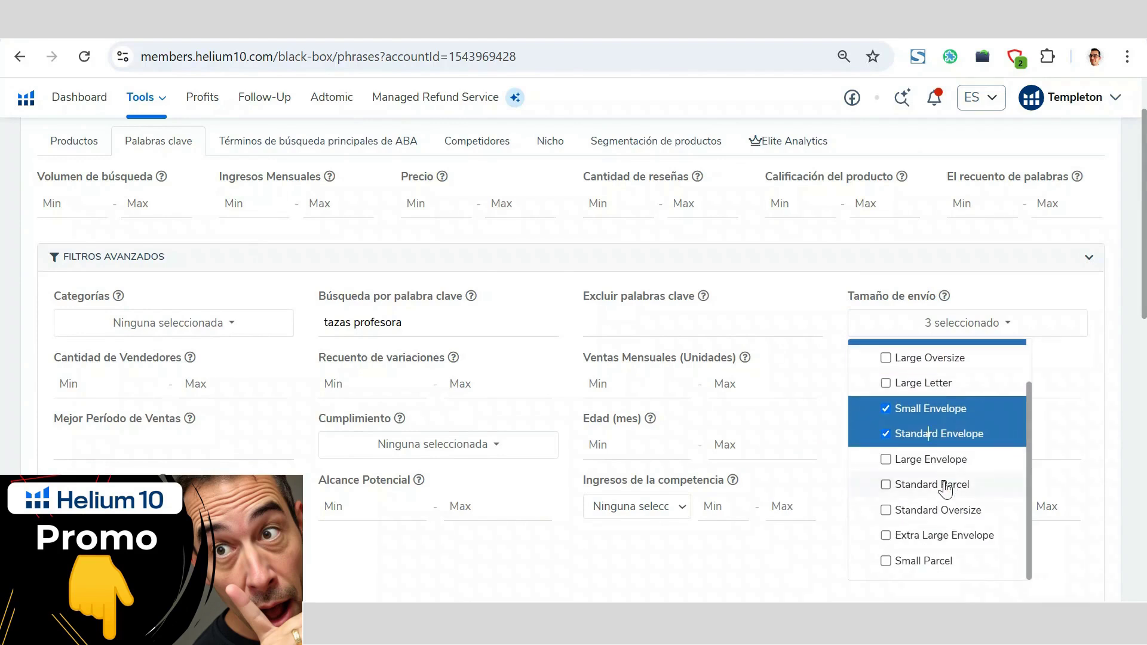
click(944, 487)
click(899, 562)
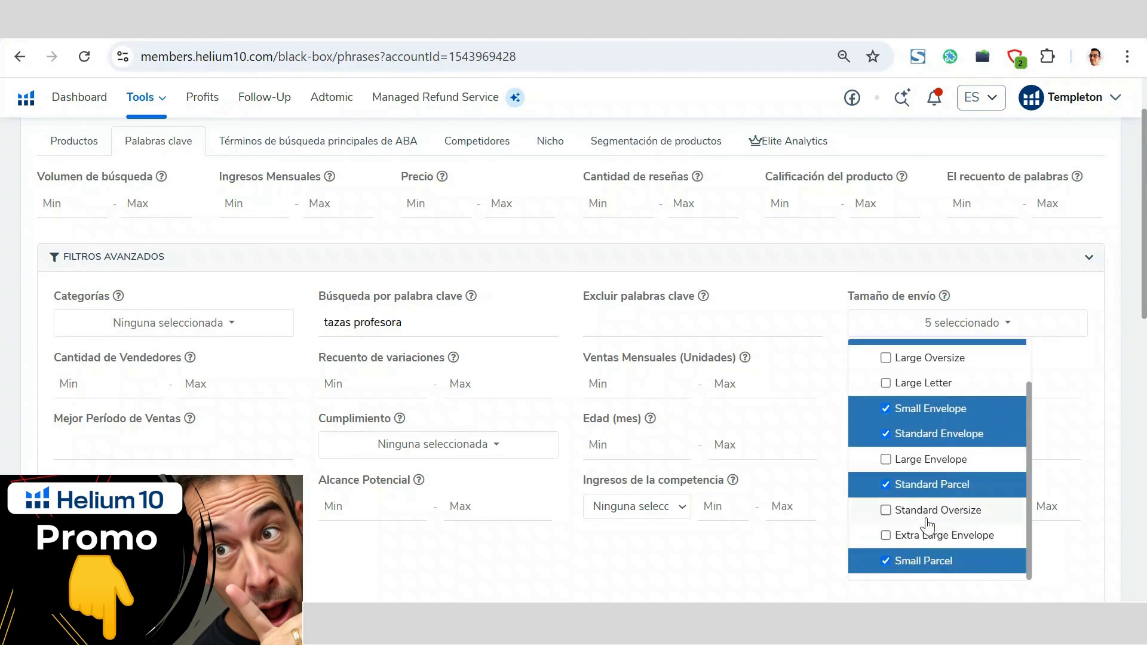
scroll(717, 454, down, 3)
click(577, 467)
- Set the minimum monthly revenue to 5000 and limit the fulfilment filter to FBA
scroll(275, 412, up, 3)
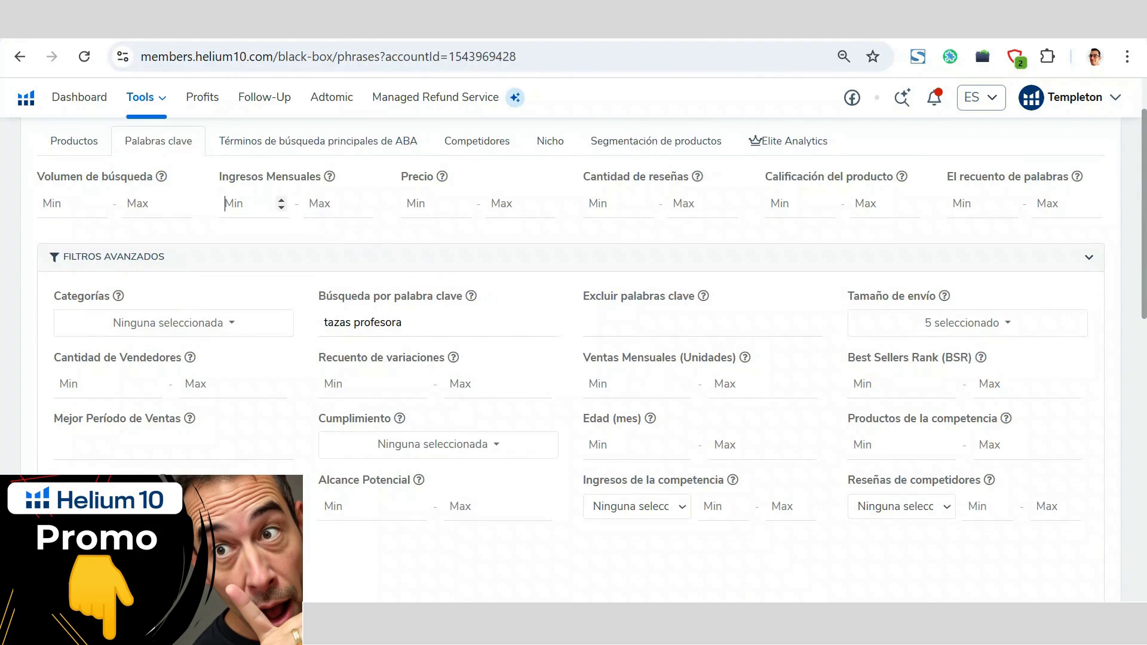
key(Tab)
scroll(249, 236, down, 1)
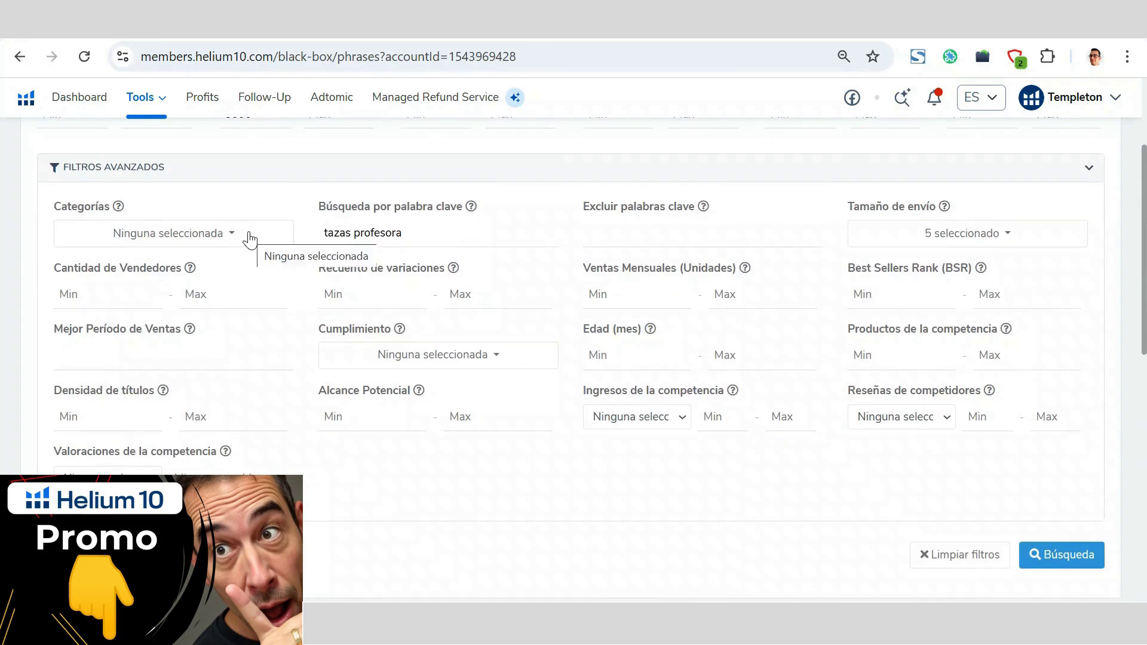
click(476, 358)
click(373, 421)
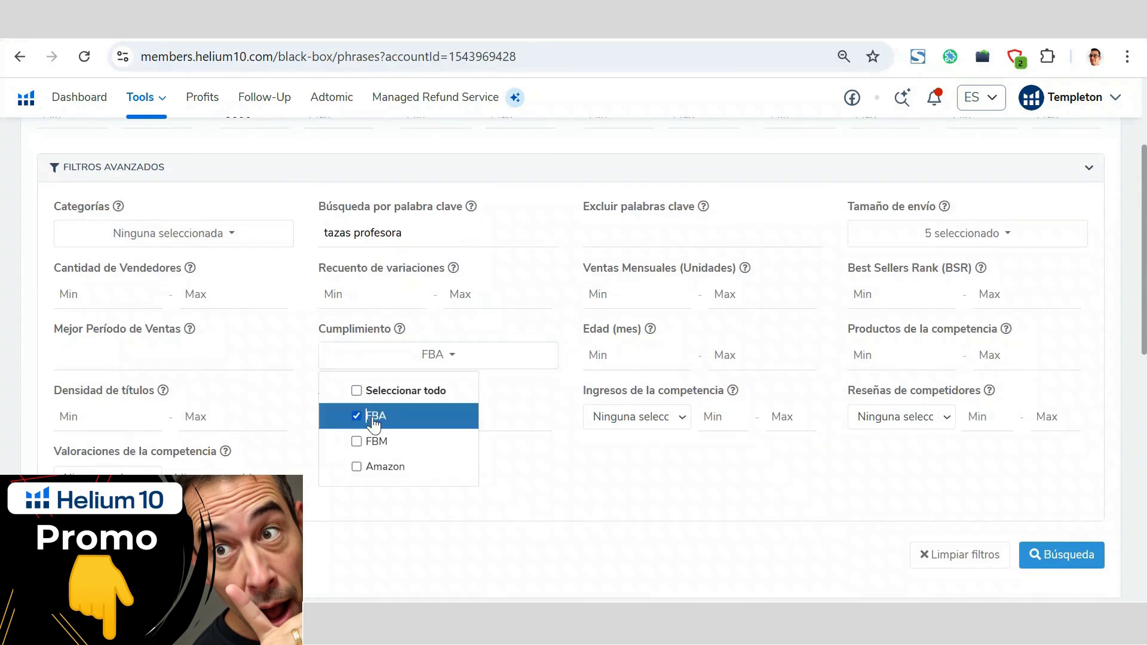
click(637, 488)
- Run the filtered keyword search and check the matching phrases
click(1075, 561)
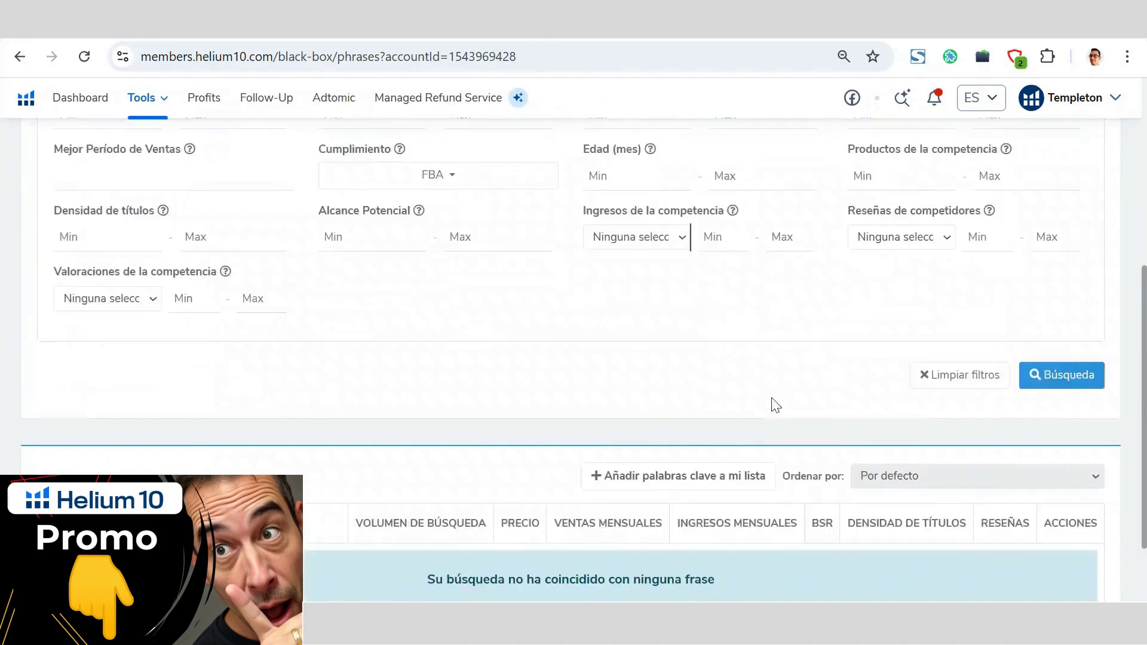
scroll(758, 405, down, 2)
scroll(734, 405, up, 3)
scroll(631, 461, down, 2)
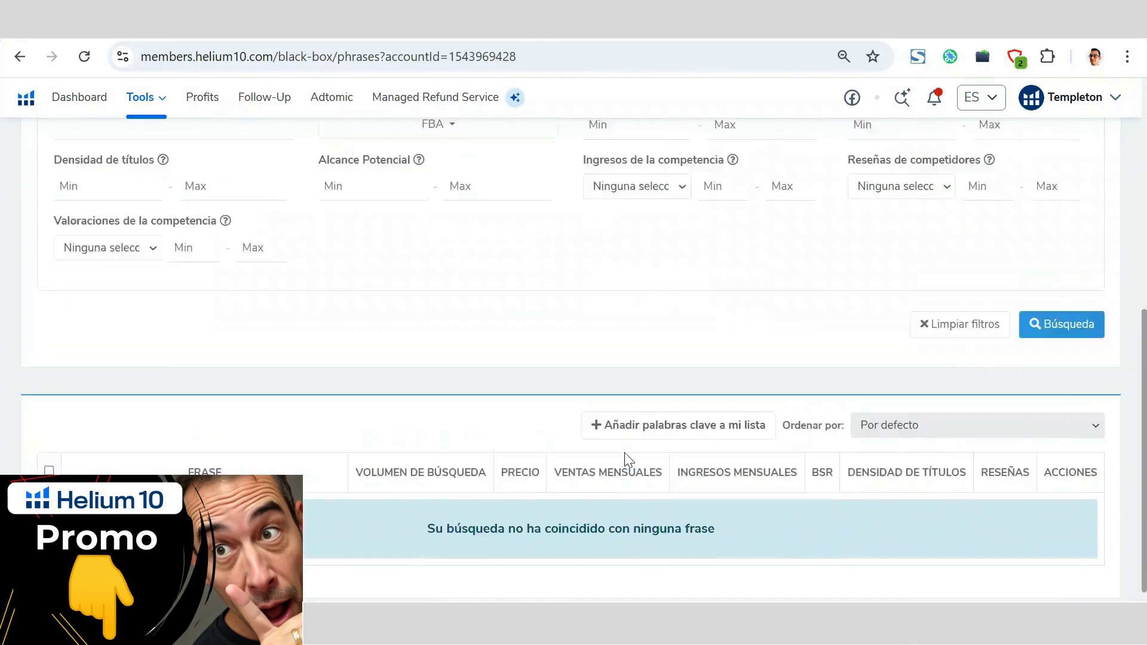
- Set the minimum monthly revenue to 1000 and rerun the search
scroll(627, 458, up, 5)
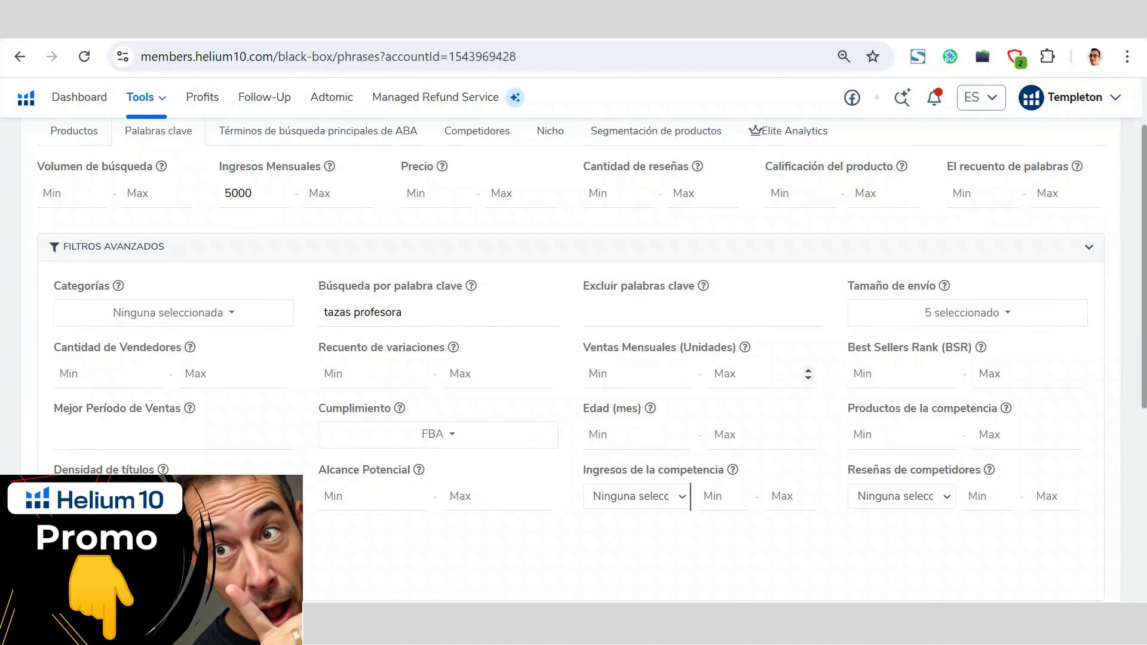
scroll(278, 251, up, 2)
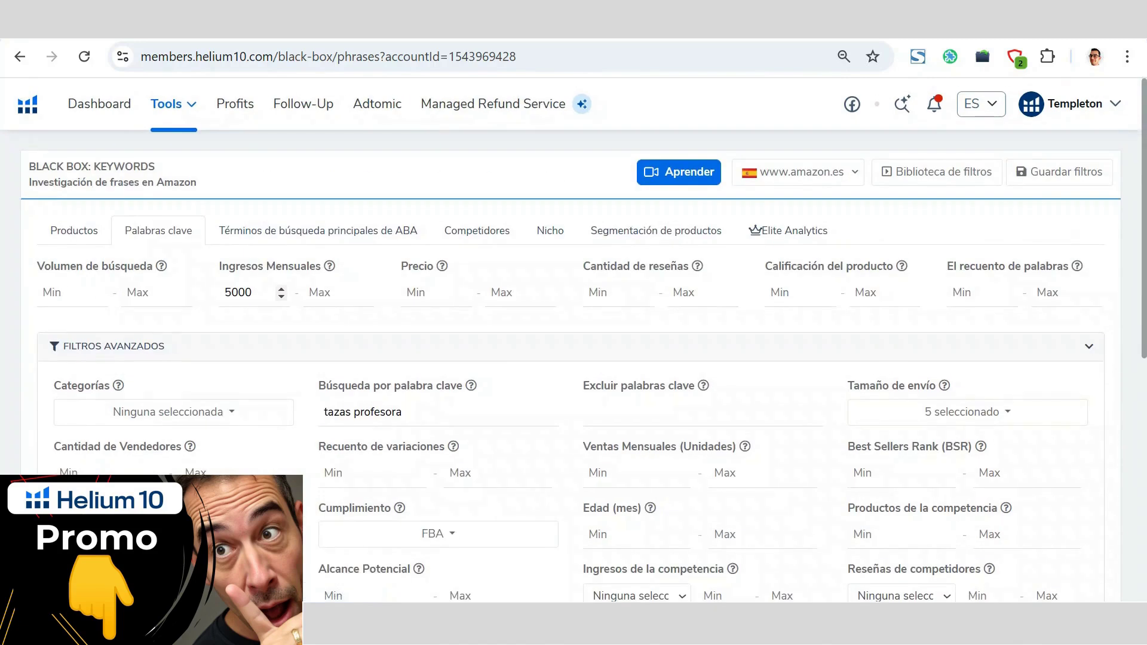
scroll(312, 328, down, 6)
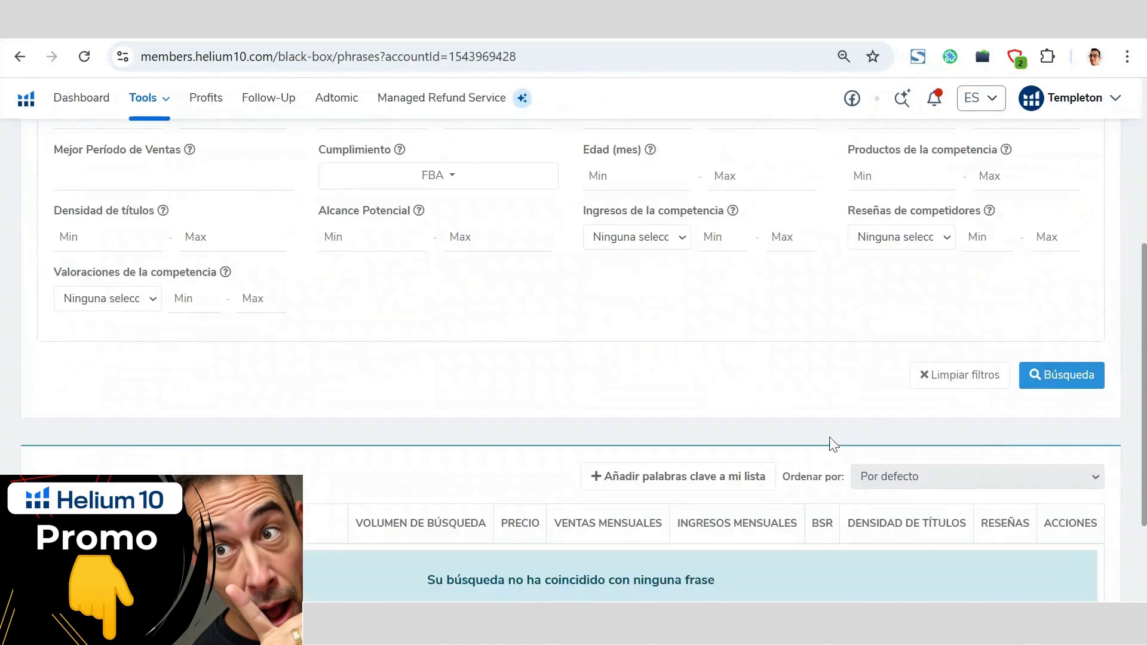
click(1039, 384)
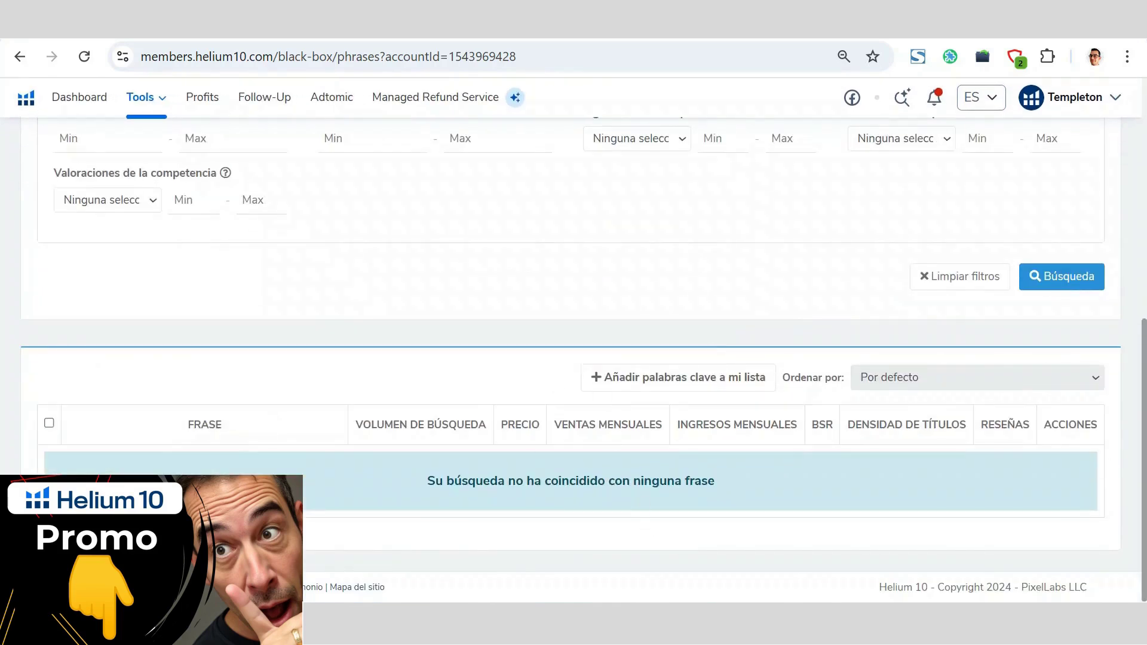
- Select all shipping sizes in the shipping size filter and rerun the keyword search
scroll(537, 478, up, 8)
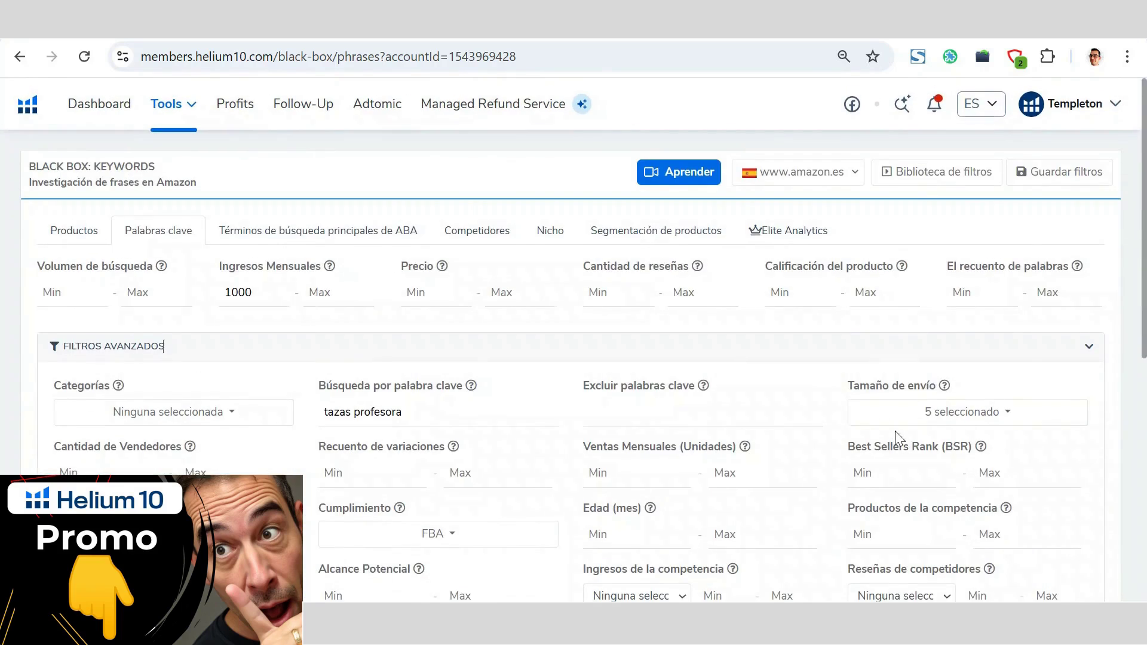
click(900, 424)
click(887, 230)
click(887, 252)
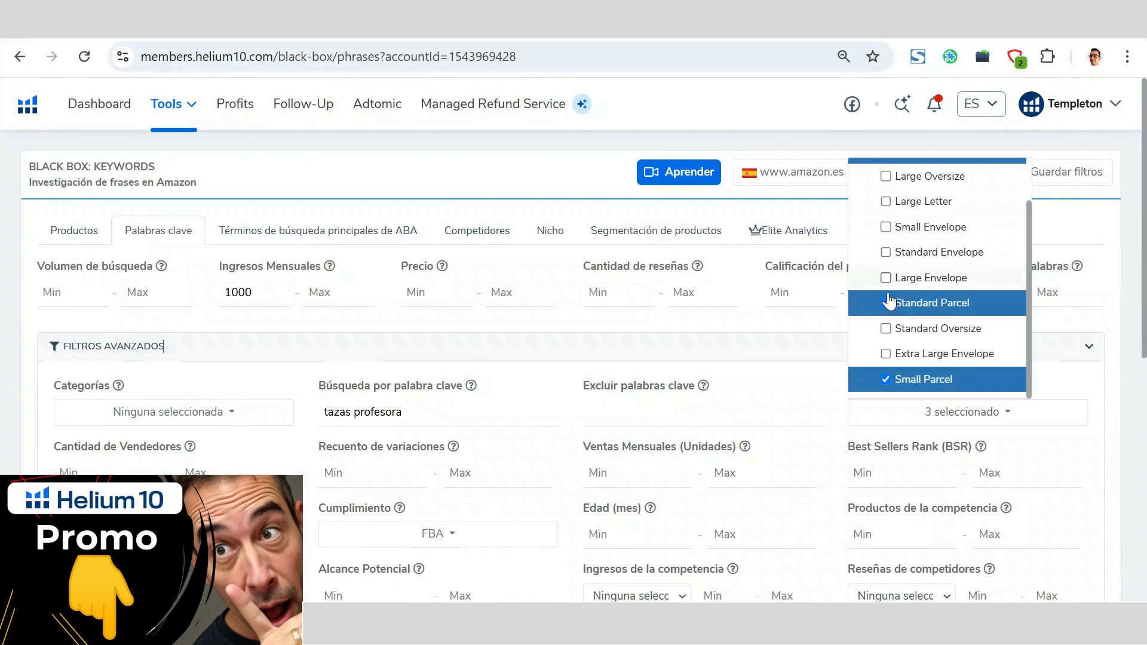
click(887, 303)
click(886, 380)
scroll(887, 385, up, 2)
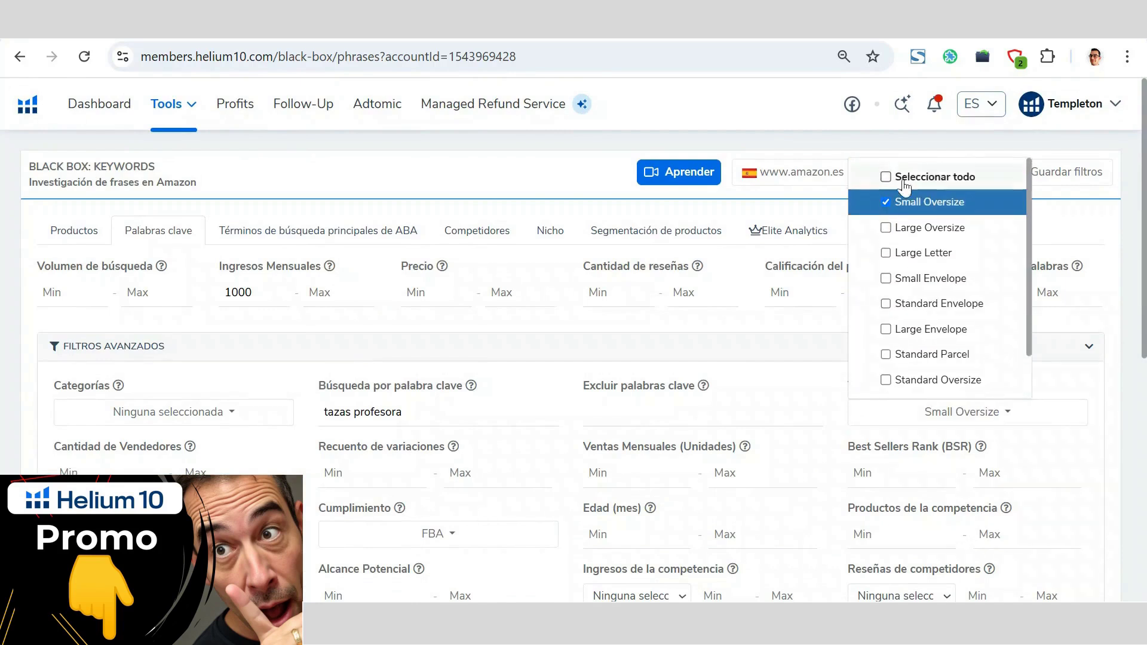
click(886, 179)
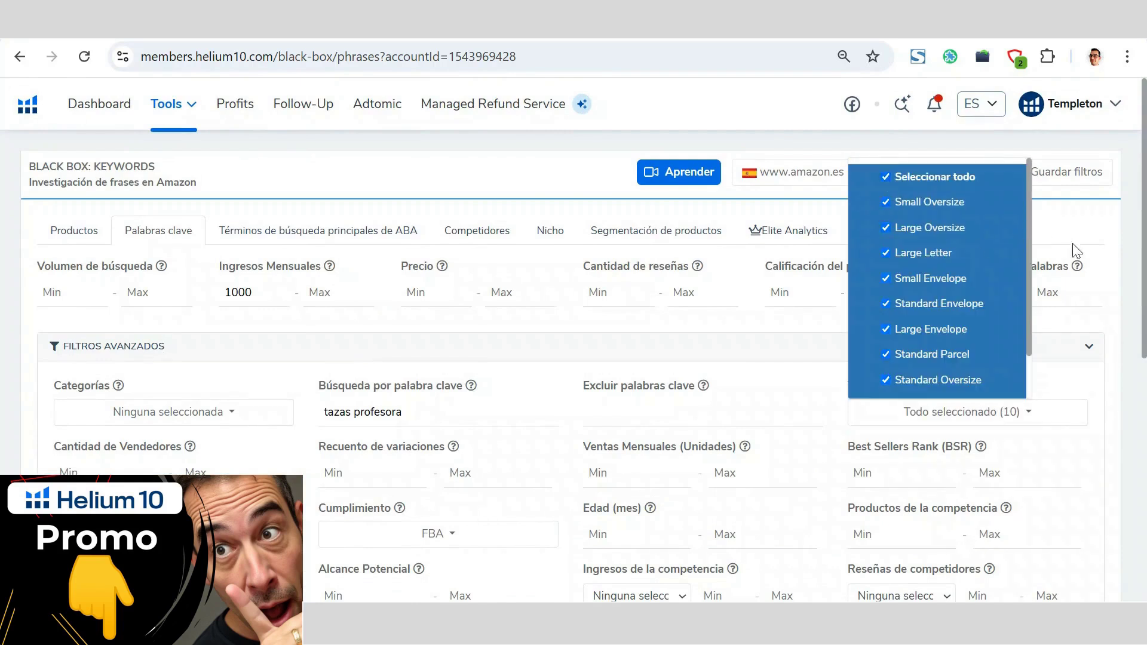
click(1129, 269)
scroll(755, 371, down, 5)
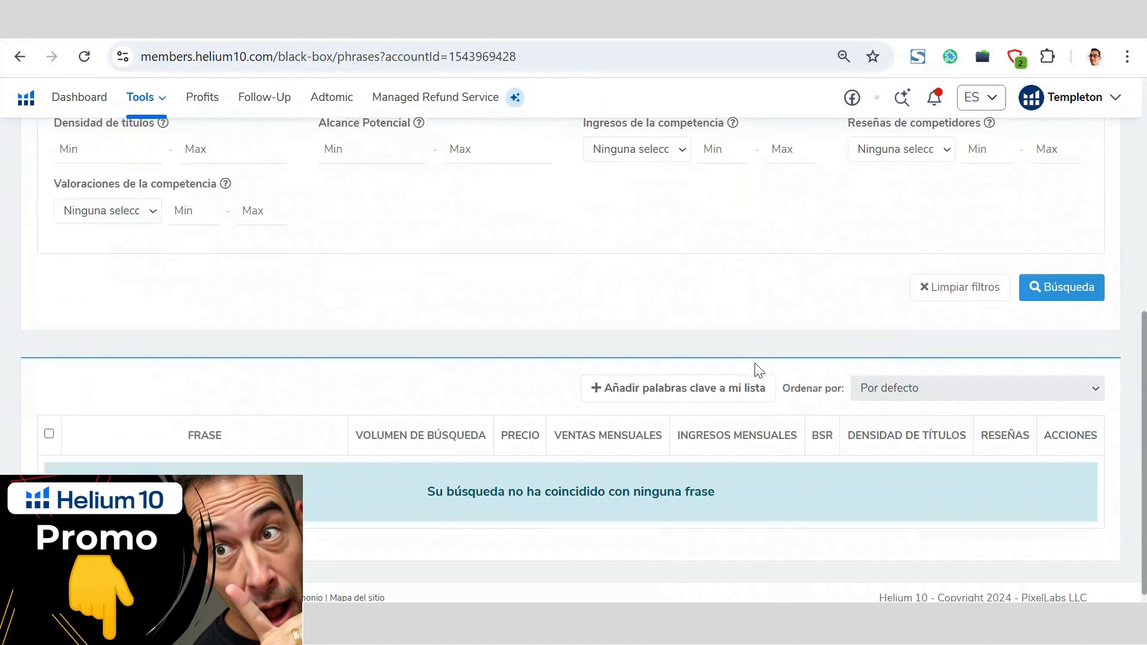
click(1077, 289)
scroll(870, 325, down, 10)
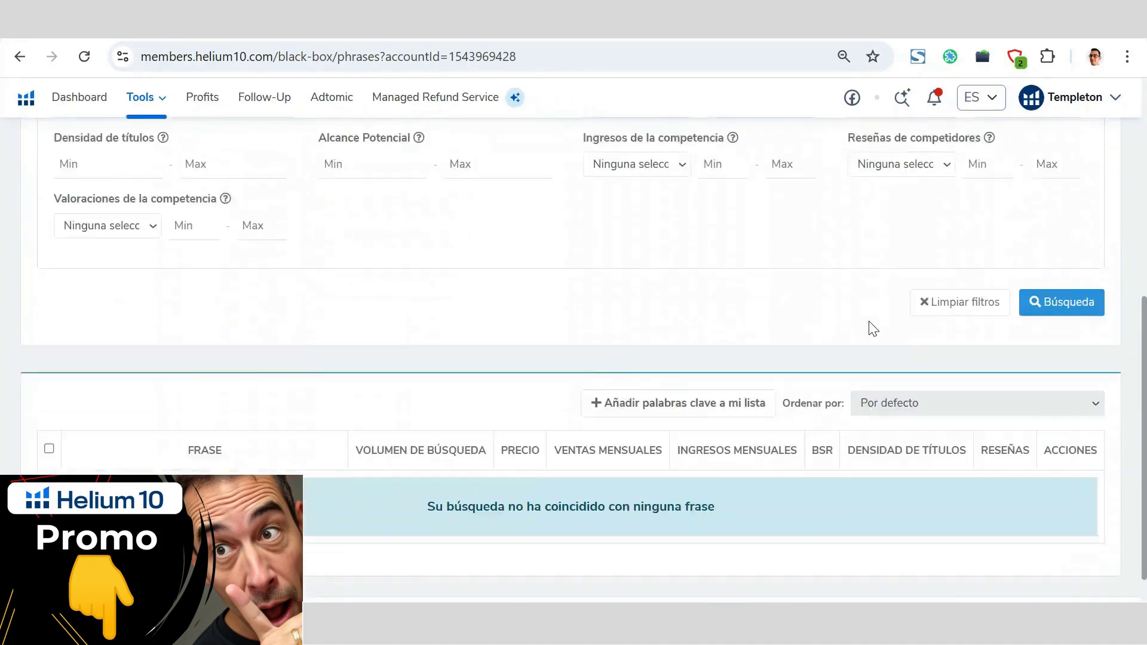
- Clear the minimum monthly revenue filter and run the search for "tazas profesora" again
scroll(360, 461, up, 10)
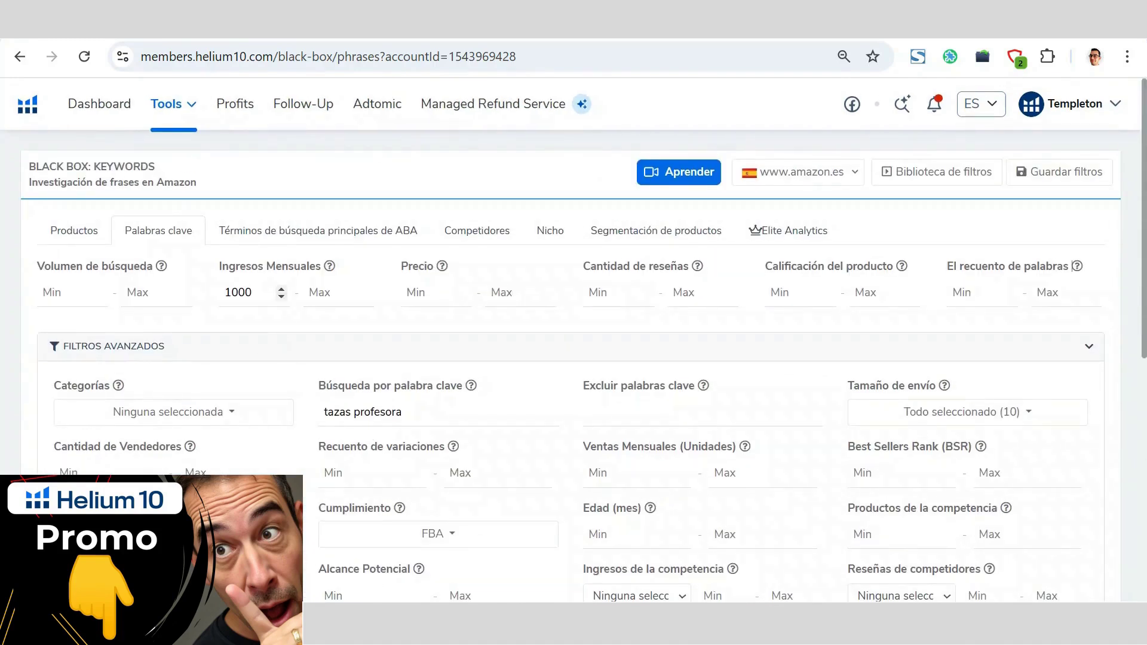
drag(252, 292, 225, 292)
key(BackSpace)
scroll(366, 328, down, 6)
click(1065, 377)
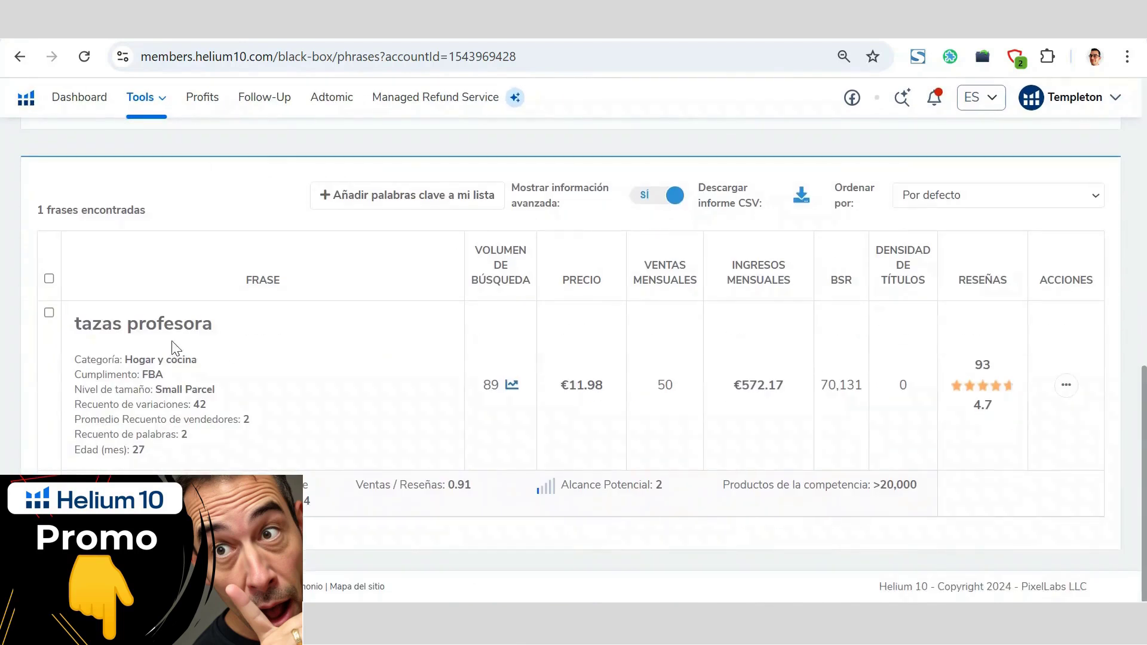
- Examine the monthly revenue, phrase and available actions of the "tazas profesora" result
drag(732, 387, 783, 385)
click(445, 365)
drag(72, 323, 220, 327)
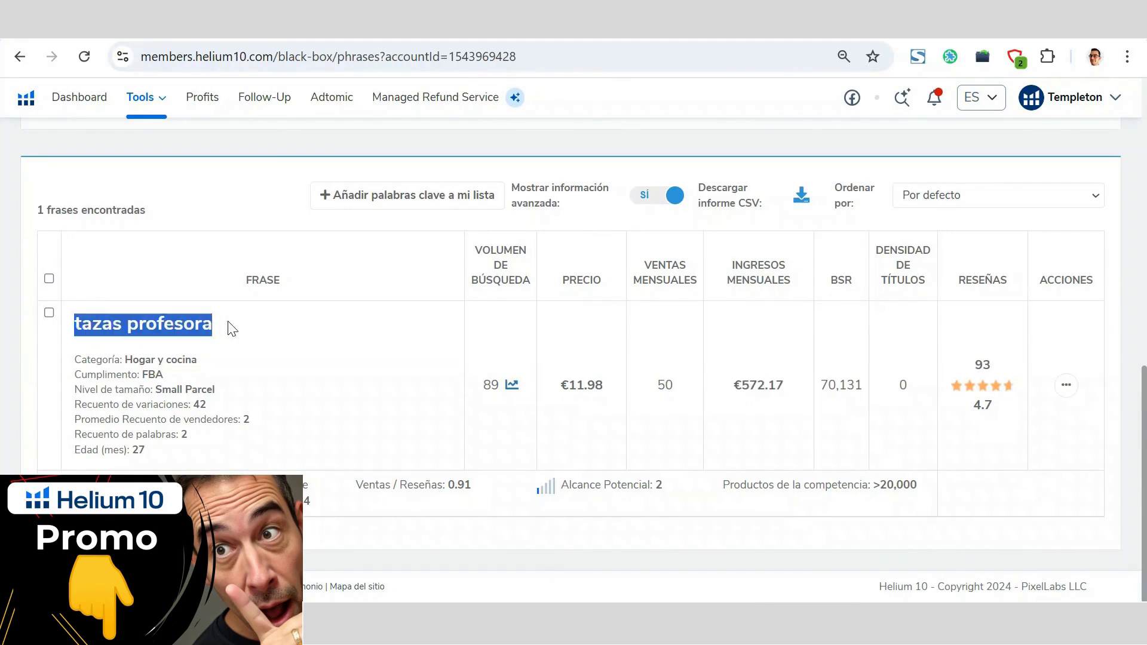
click(328, 374)
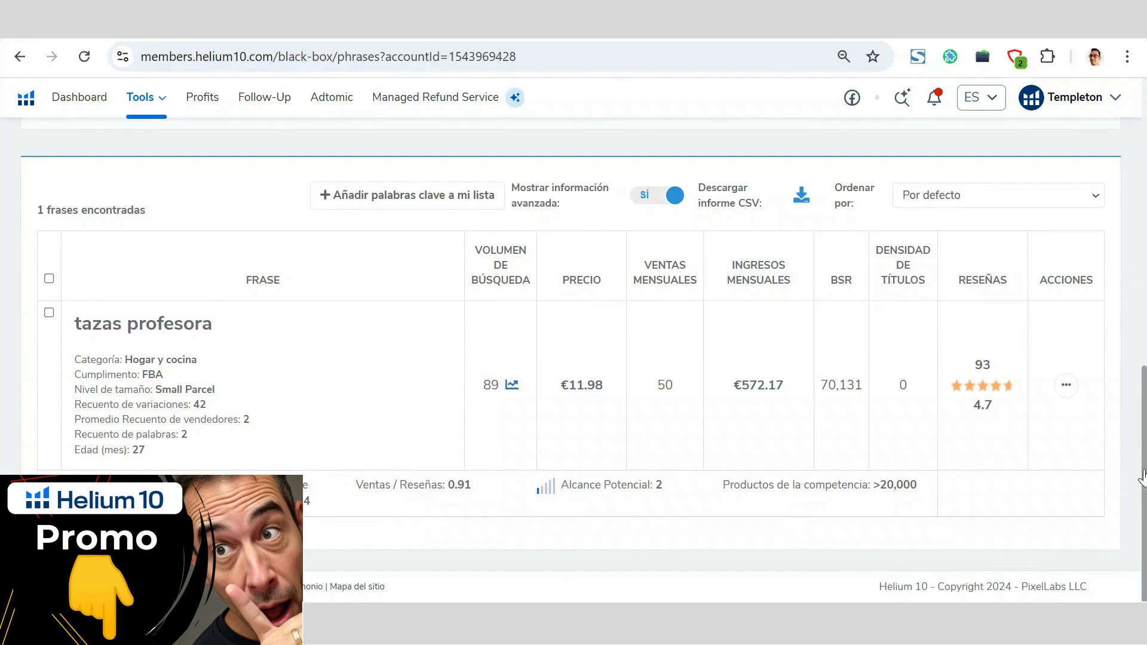
click(1066, 386)
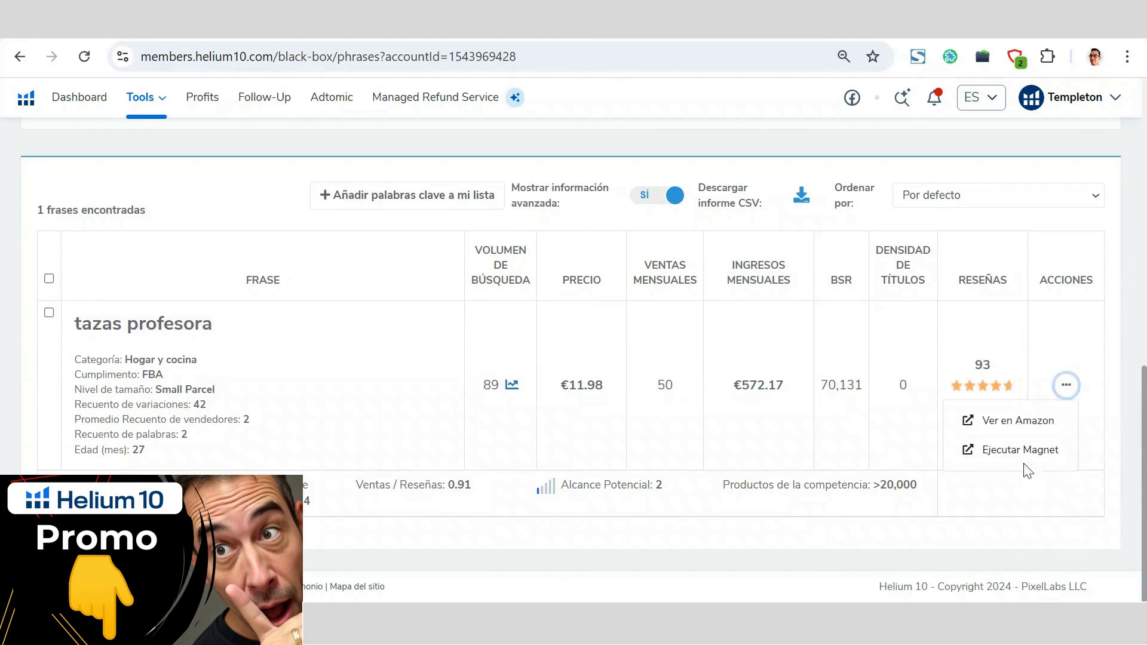
click(1009, 491)
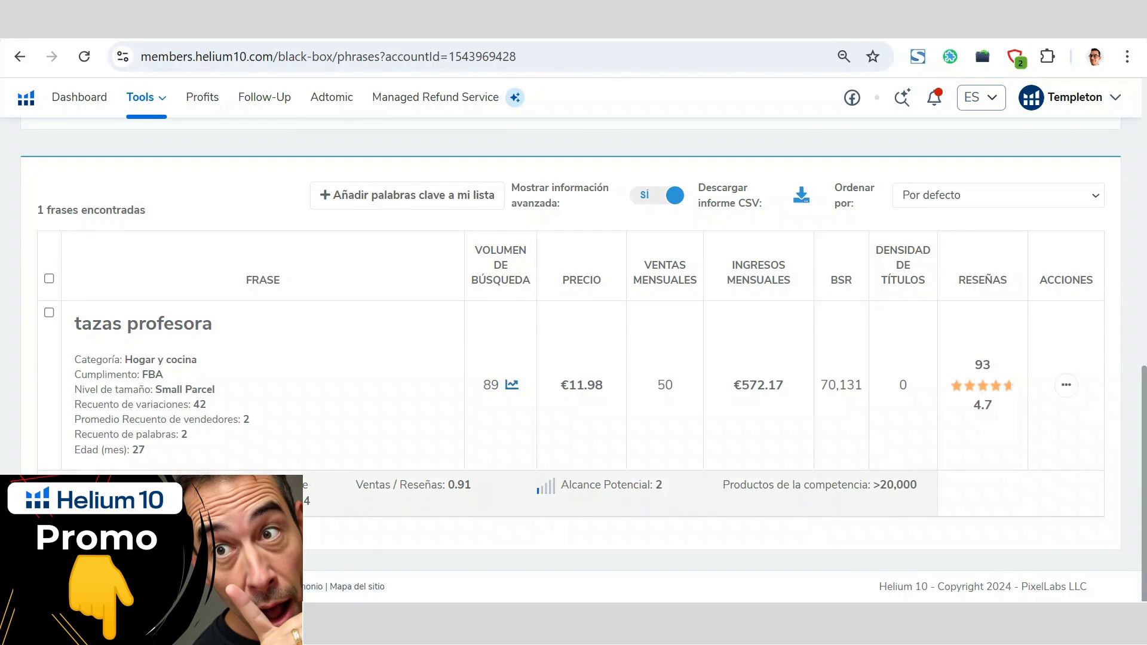
- Switch to the ABA top search terms search and dismiss its introductory banner
scroll(339, 507, up, 1)
scroll(336, 508, up, 1)
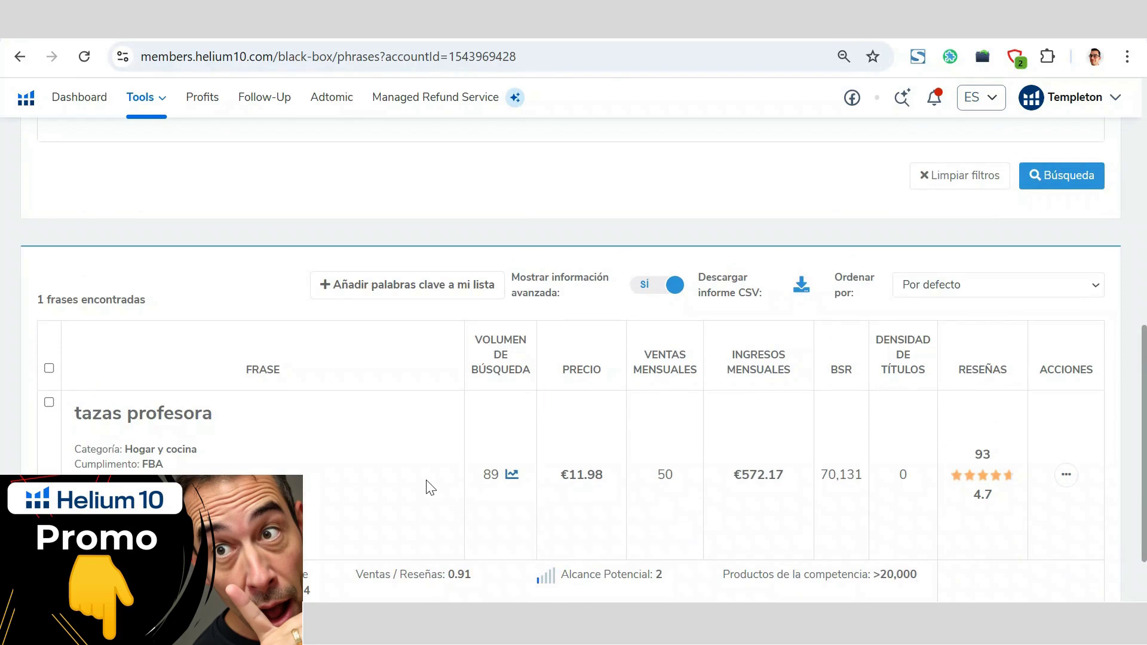
scroll(428, 487, up, 10)
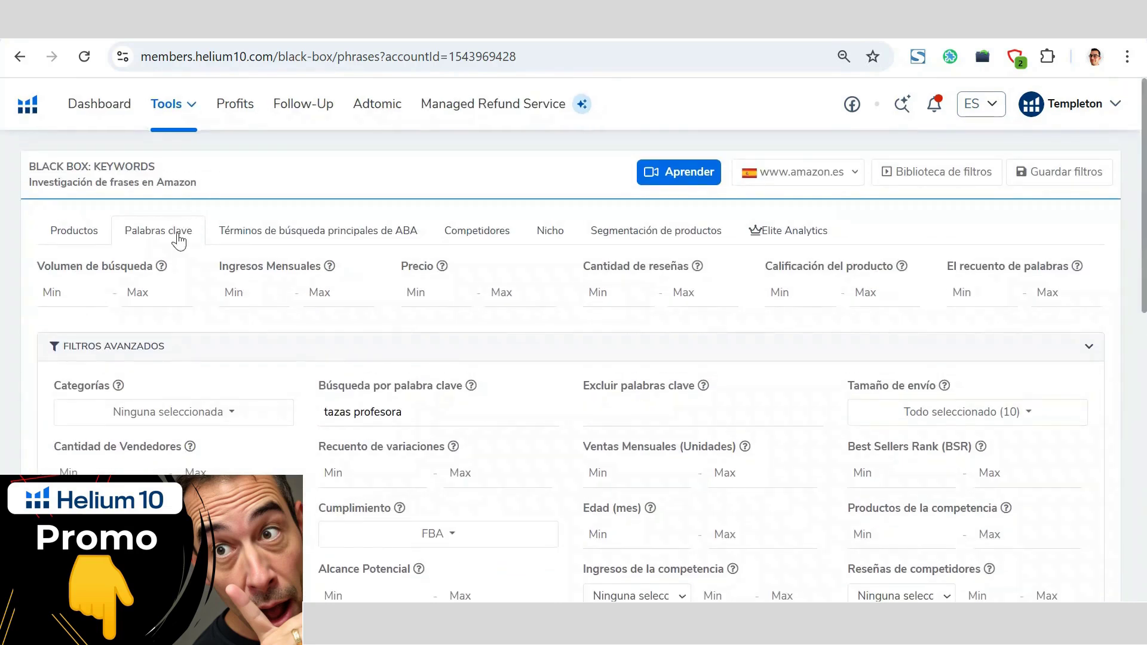
click(258, 240)
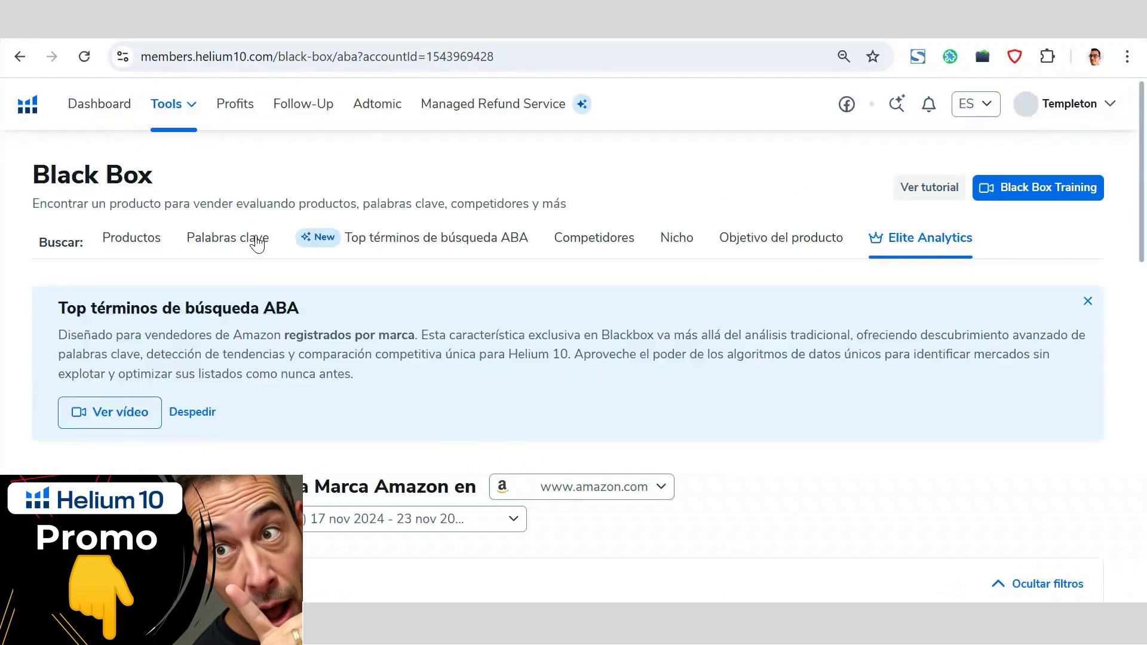
click(1087, 301)
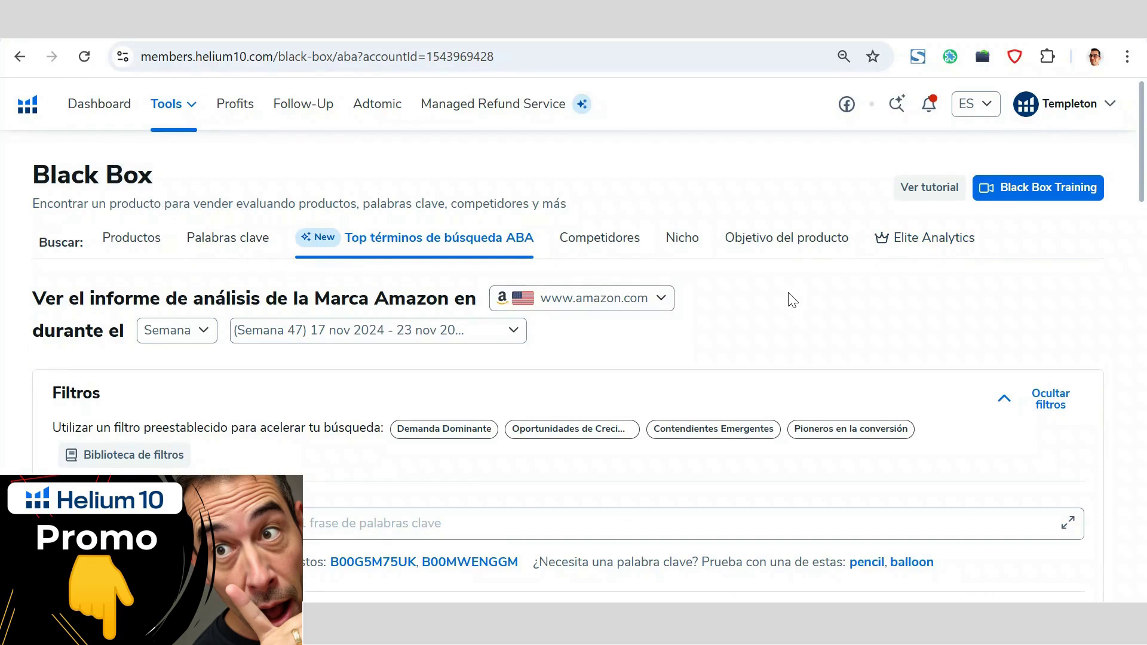
- Use the suggested example ASIN B00G5M75UK as the search input and apply the filters
scroll(793, 298, down, 2)
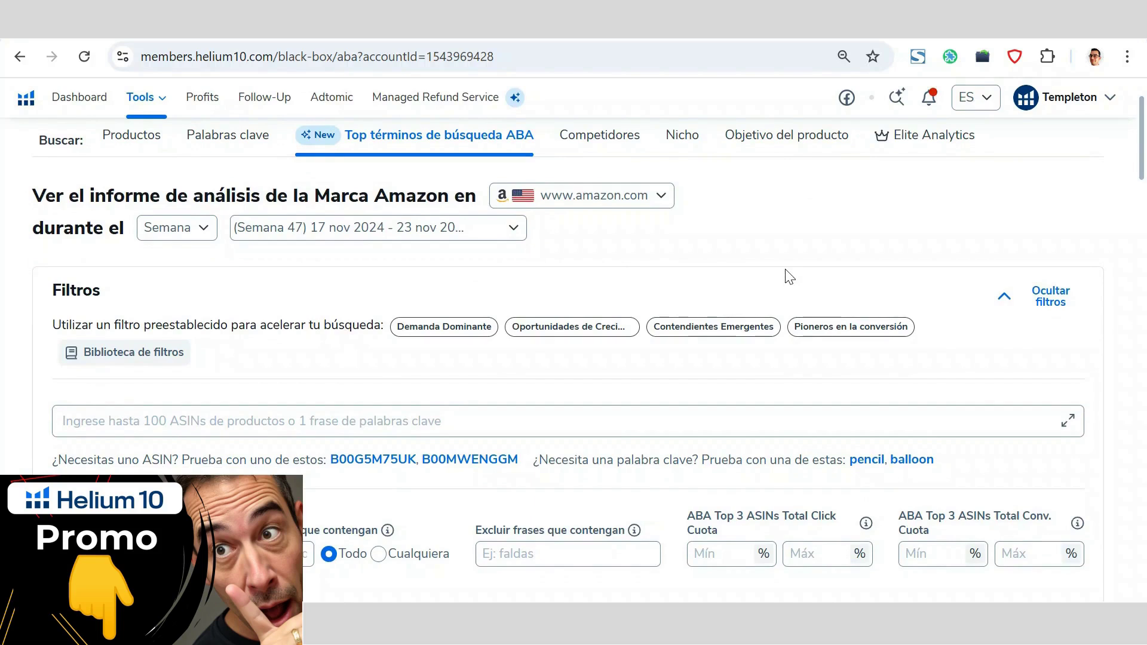
scroll(789, 276, down, 2)
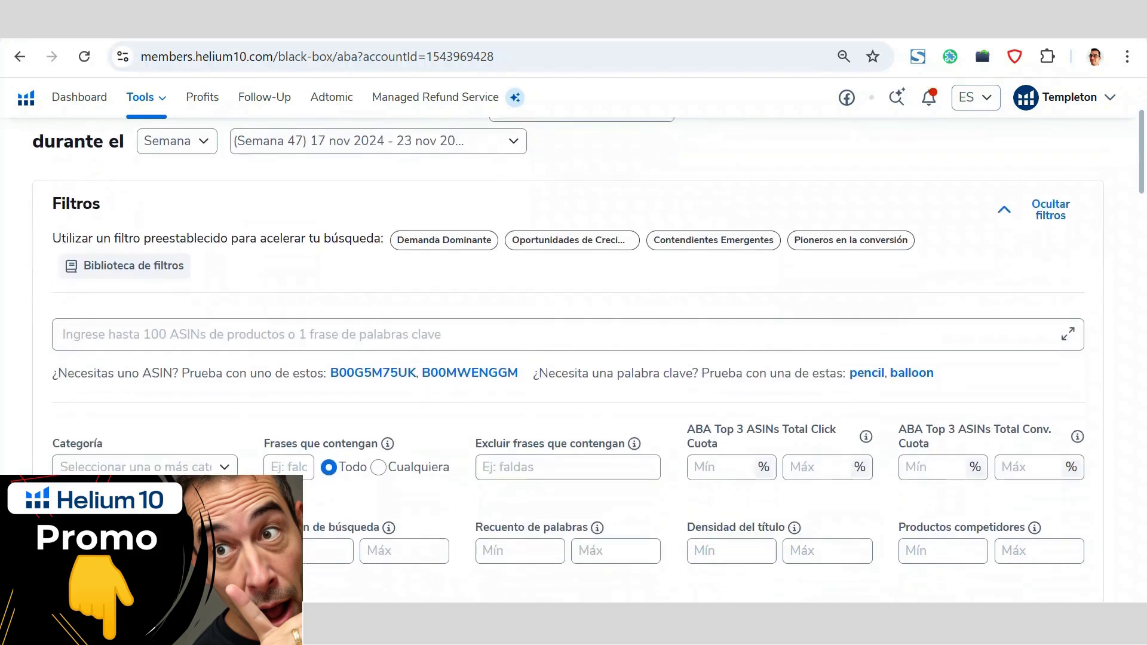
click(368, 371)
scroll(1028, 461, down, 8)
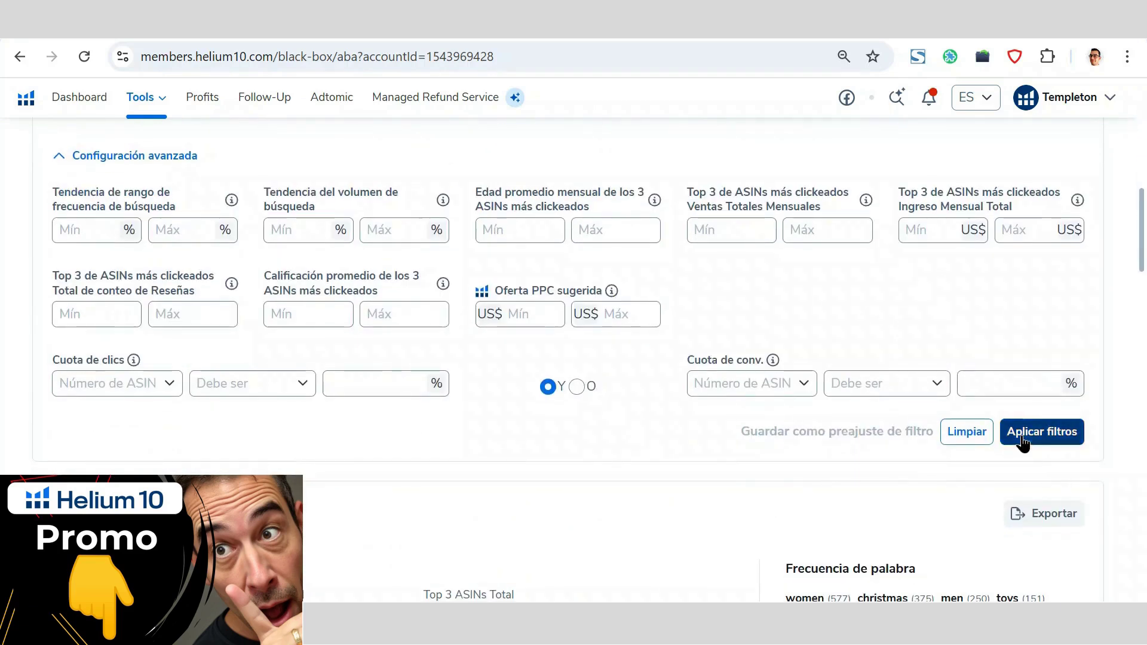
click(1020, 432)
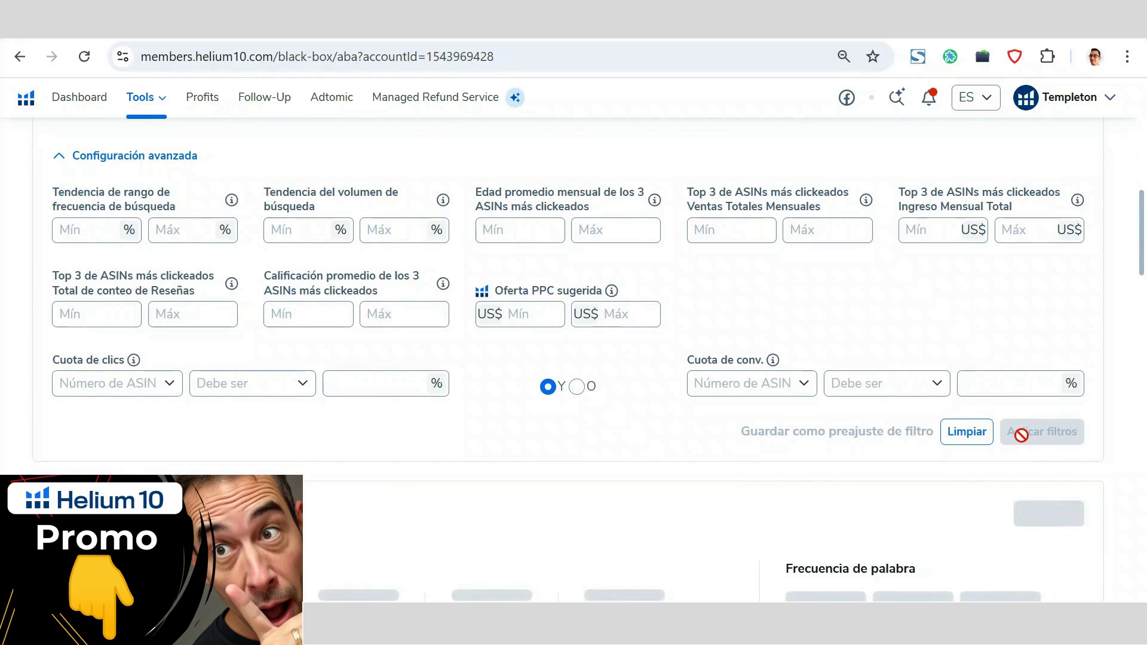
- Examine the top 3 ASINs' total click share and conversion share for "duck dog toy"
scroll(1020, 434, down, 7)
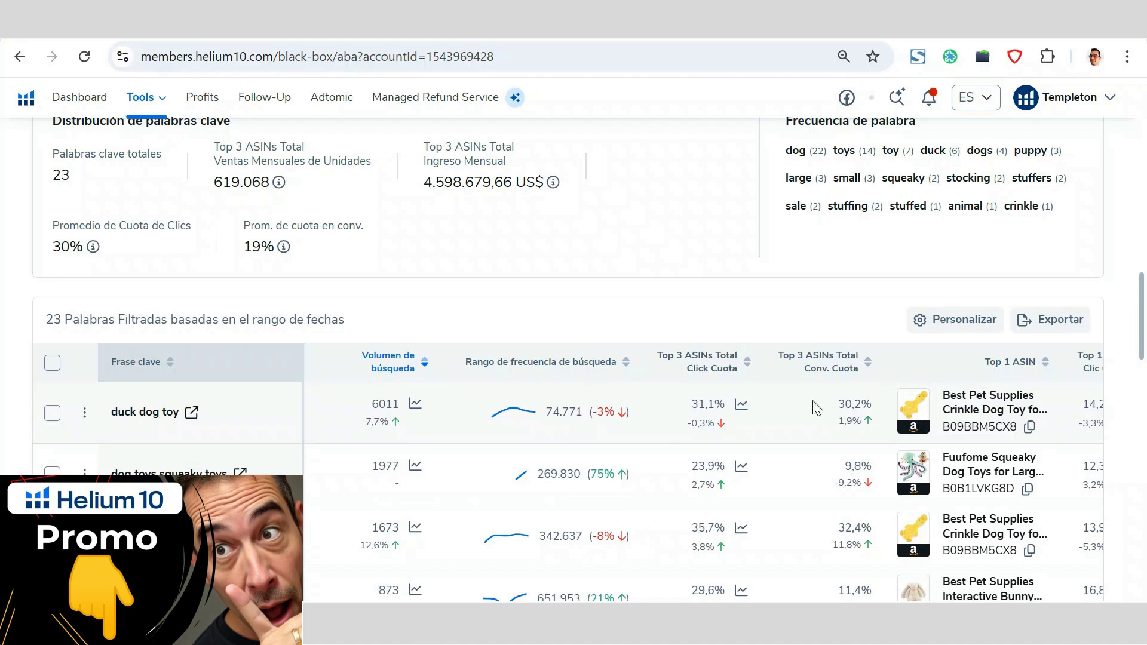
drag(692, 405, 727, 418)
drag(838, 405, 872, 404)
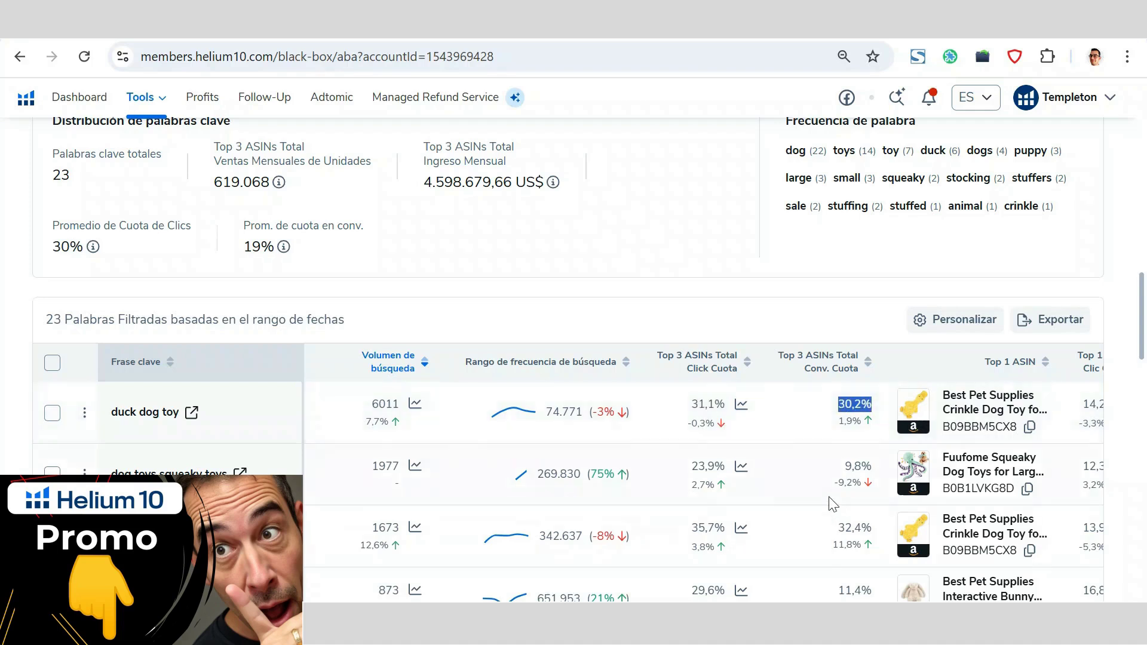
click(785, 328)
- Review the top ASIN, brand and category columns for the filtered keywords at the end of the results table
scroll(802, 323, down, 2)
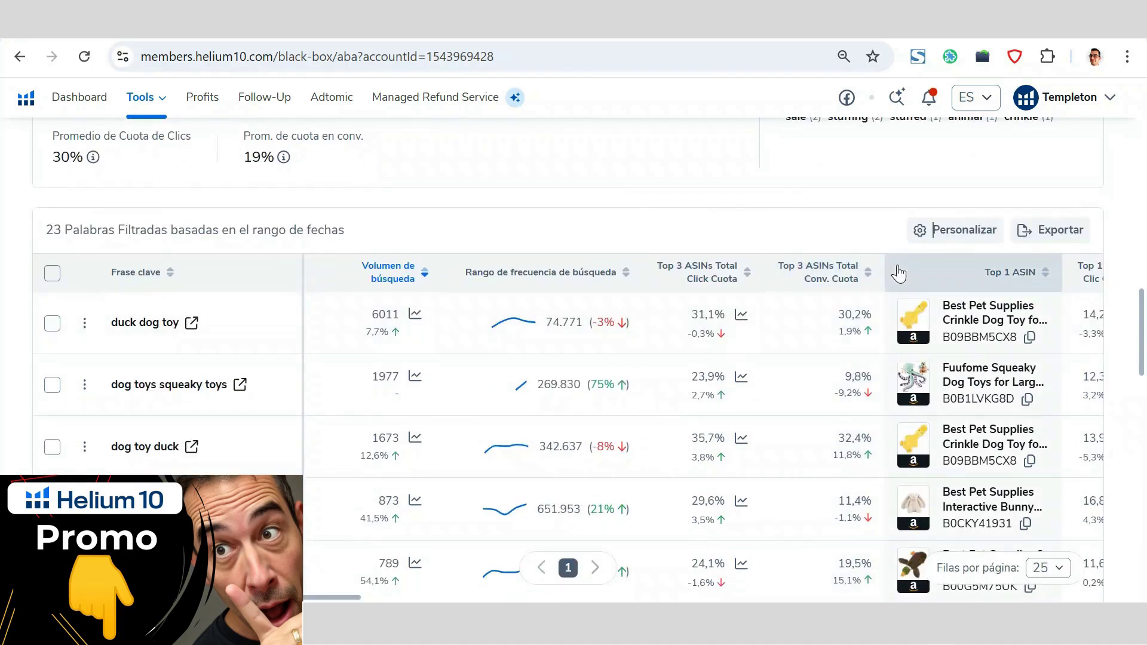
drag(1143, 352, 1143, 585)
drag(289, 472, 497, 488)
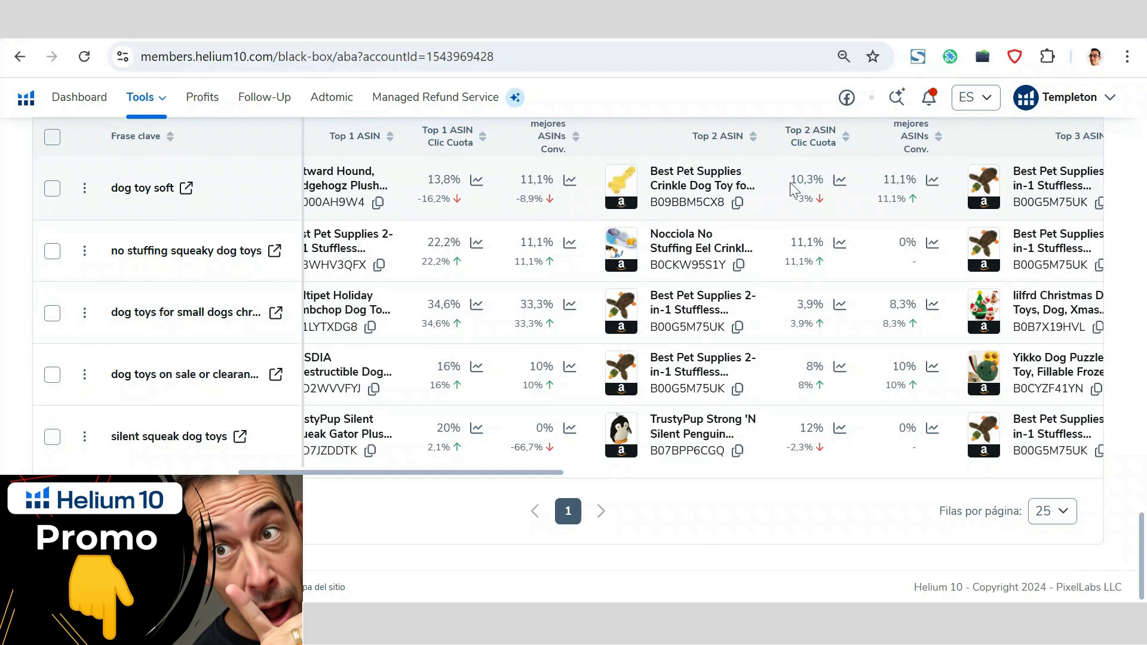
drag(512, 473, 723, 481)
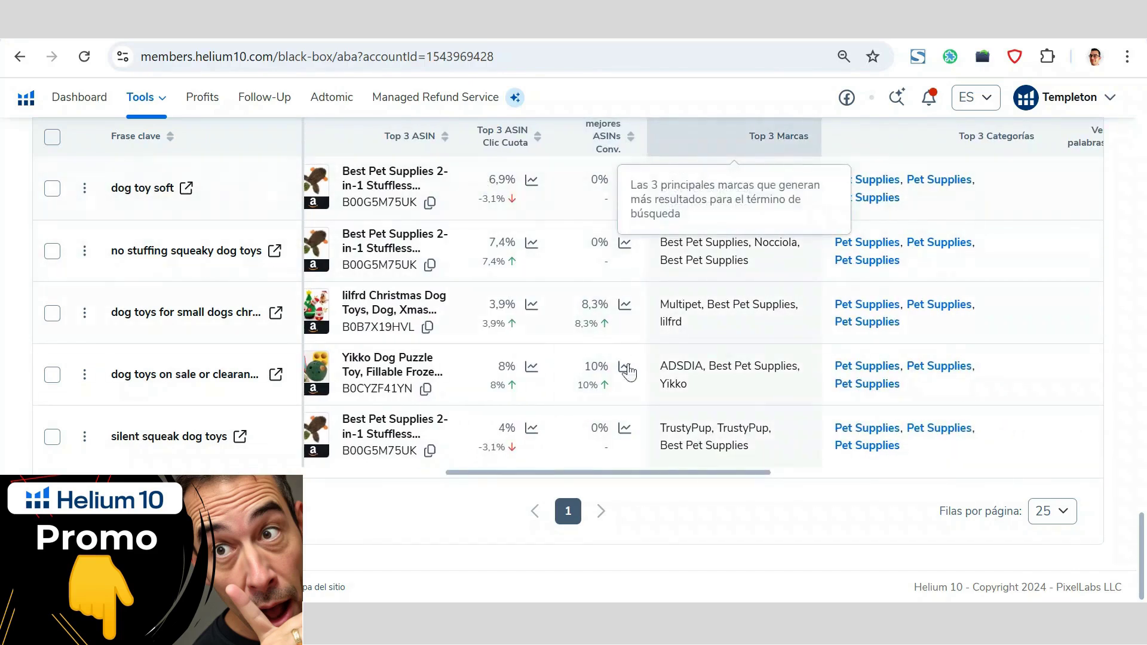
drag(678, 477, 794, 488)
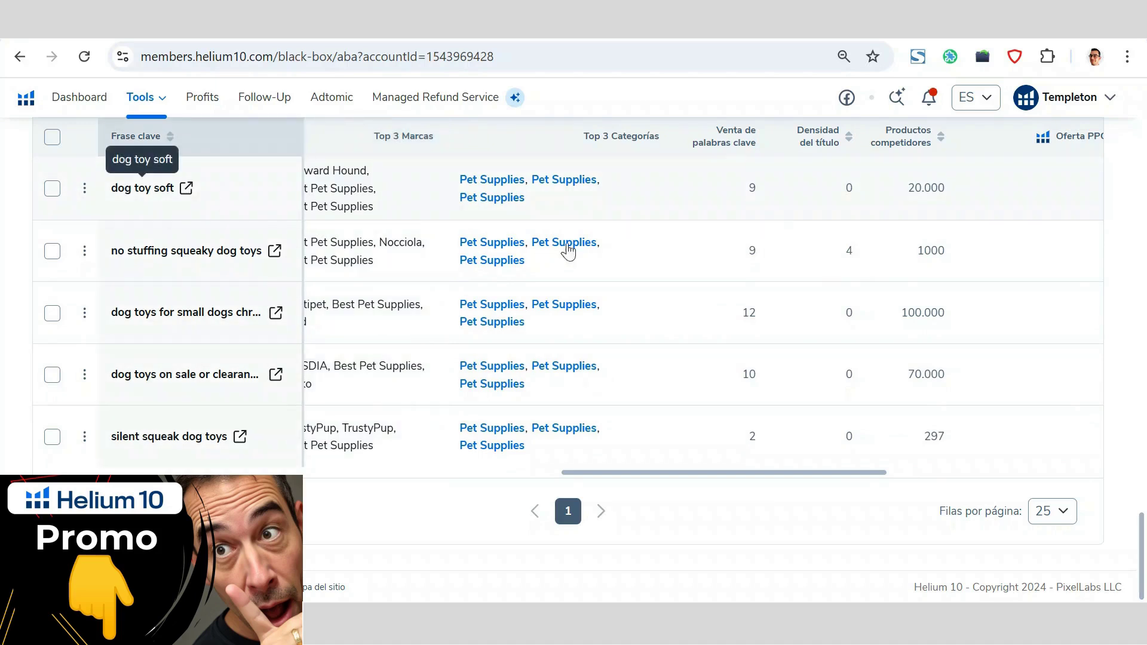
- Examine the competing products, suggested PPC bid, average age, monthly sales and revenue for "dog toy soft"
drag(906, 192, 949, 197)
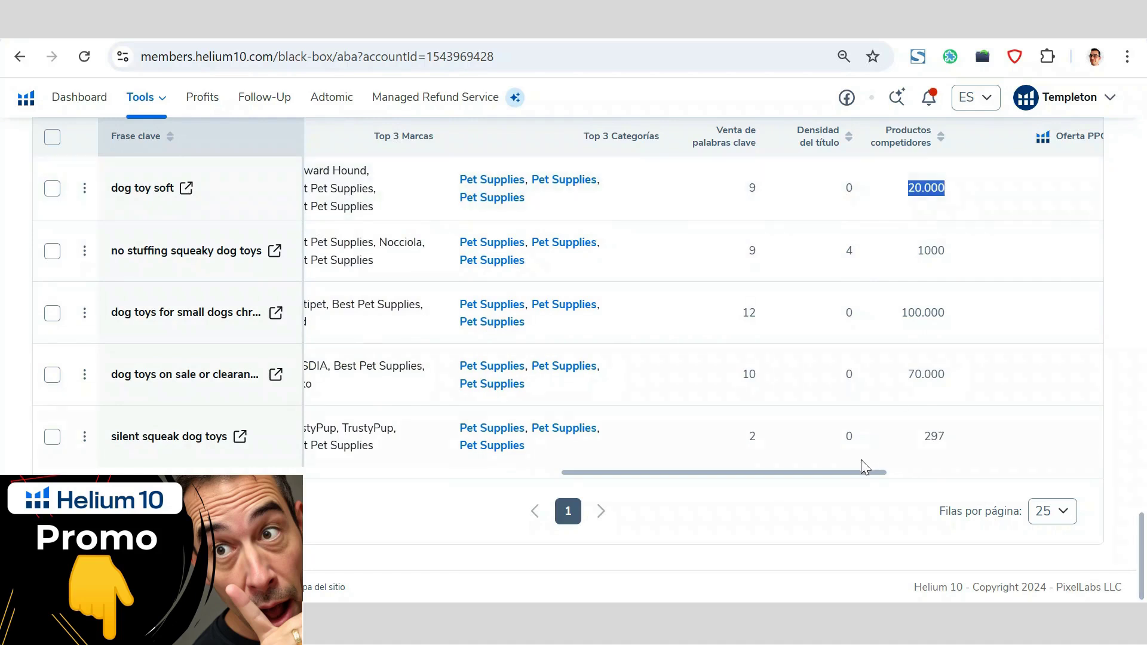
drag(860, 471, 1005, 478)
double_click(635, 189)
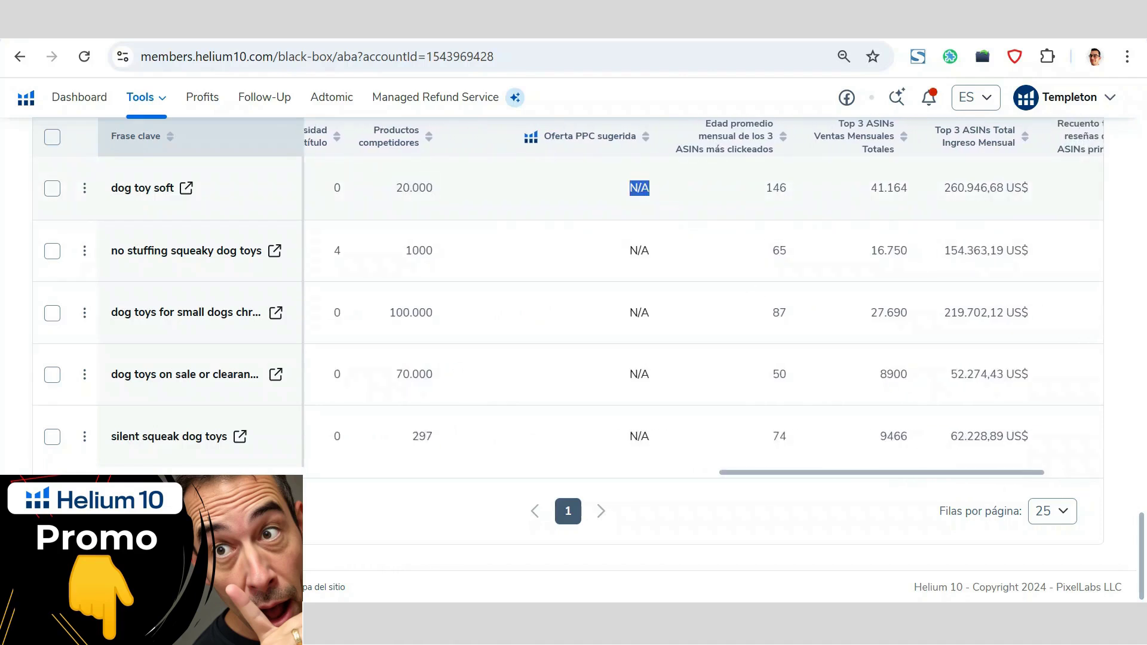
click(650, 191)
drag(765, 187, 780, 188)
drag(870, 187, 1028, 189)
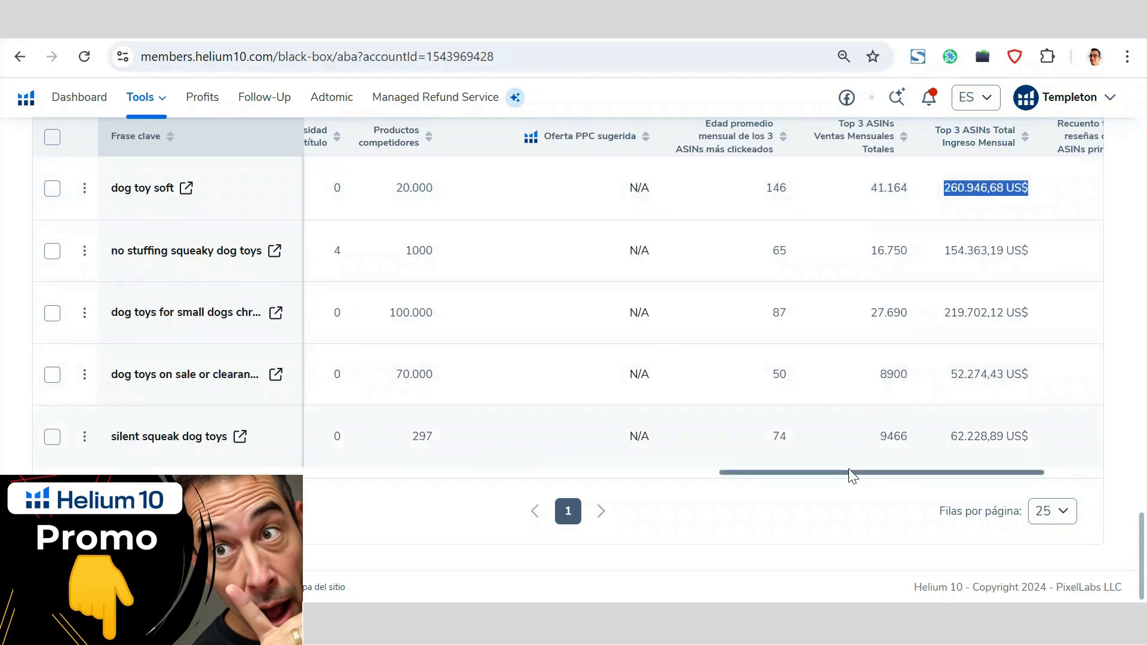
- Switch to the competitor search and activate its ASIN field for entry
scroll(842, 448, up, 15)
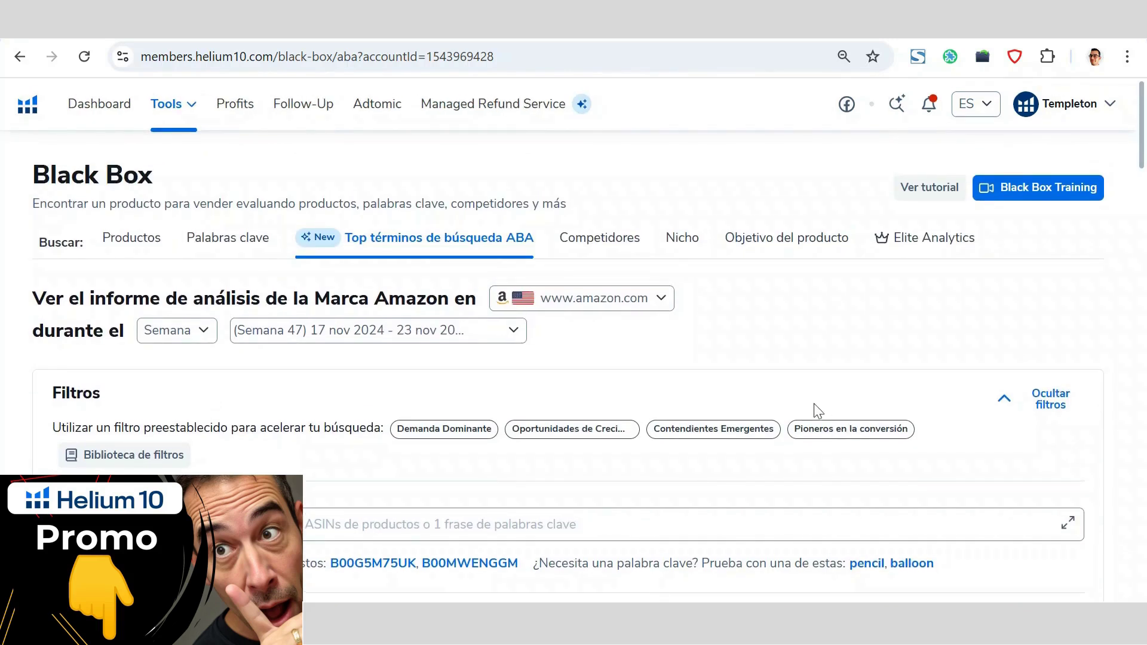
click(610, 246)
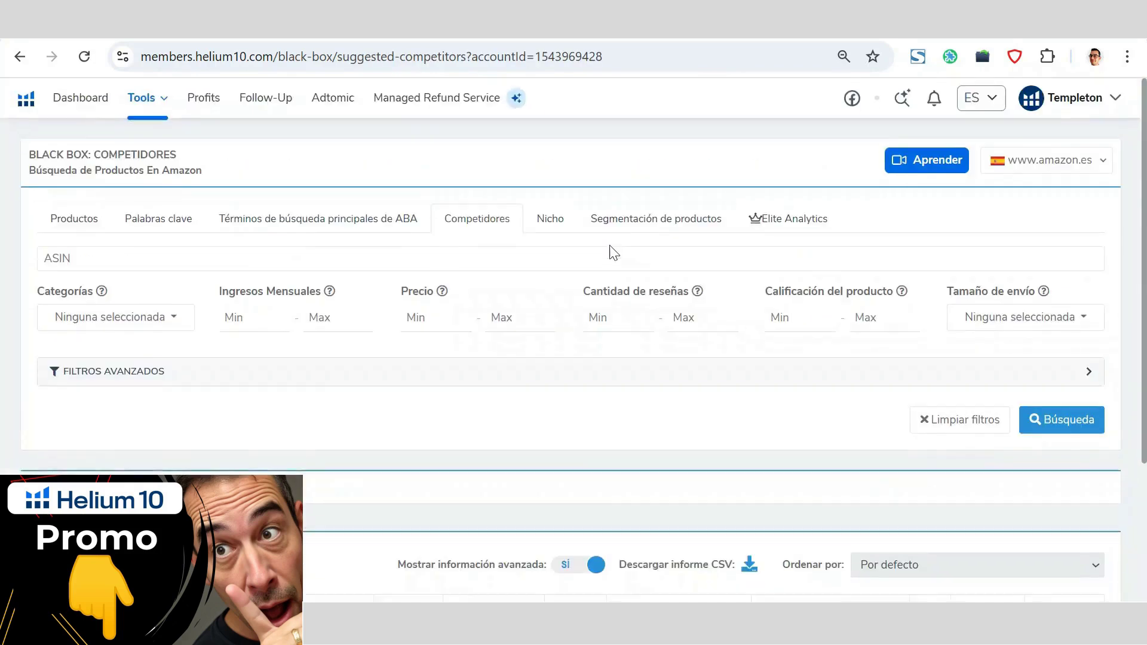
click(44, 270)
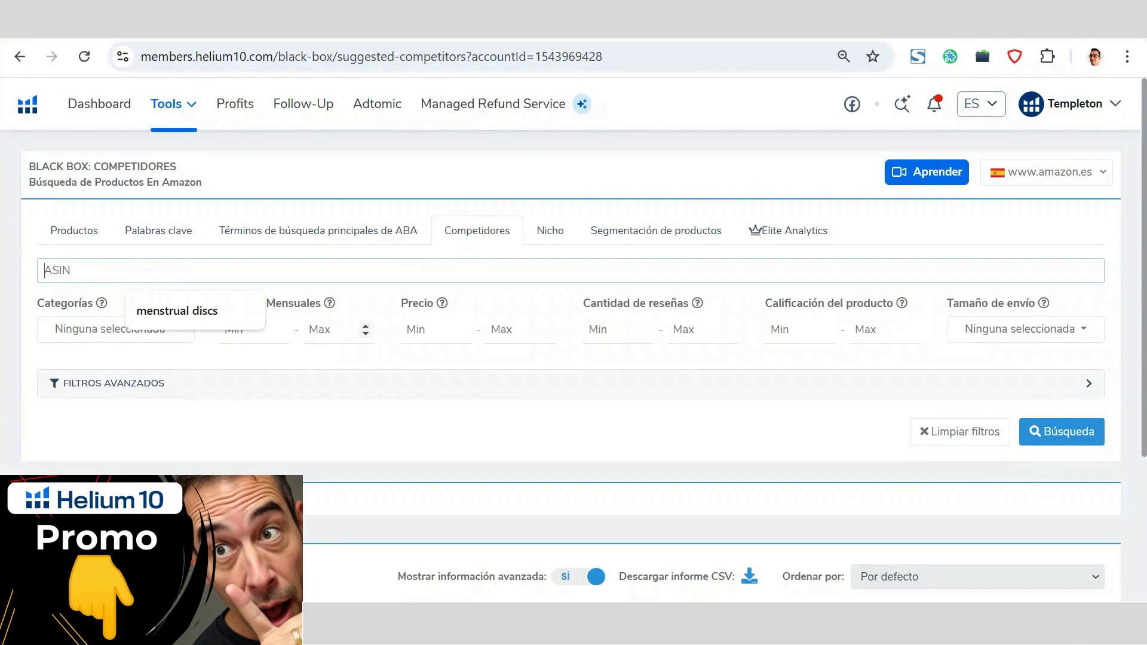
click(476, 39)
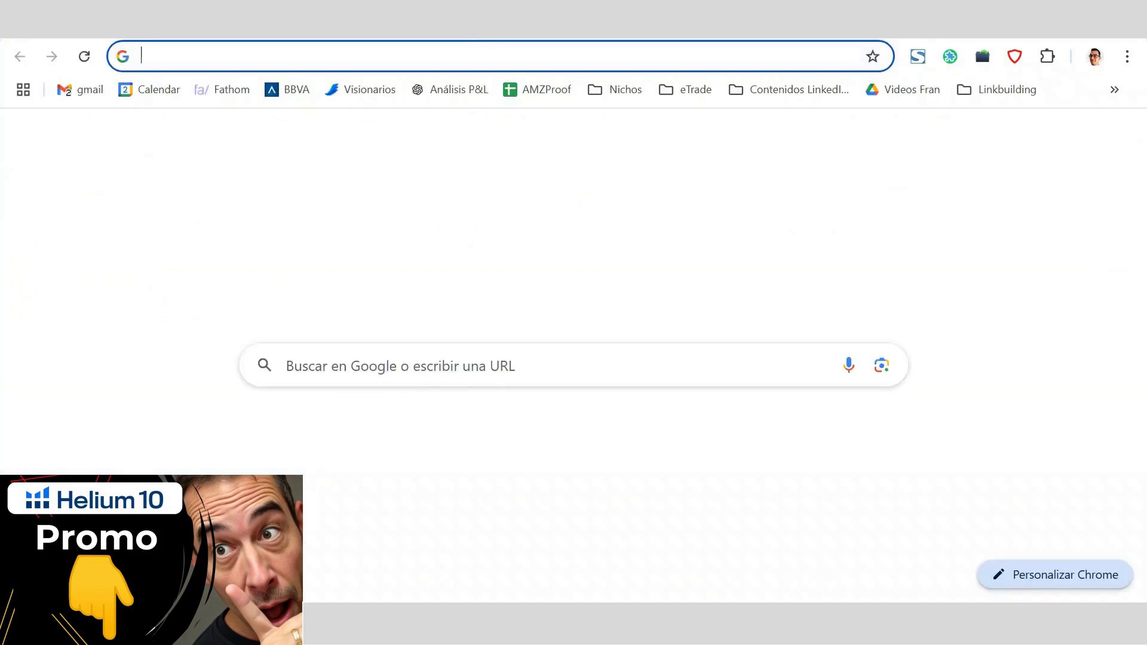
text(amazon.es/dp/B09W1MT94N)
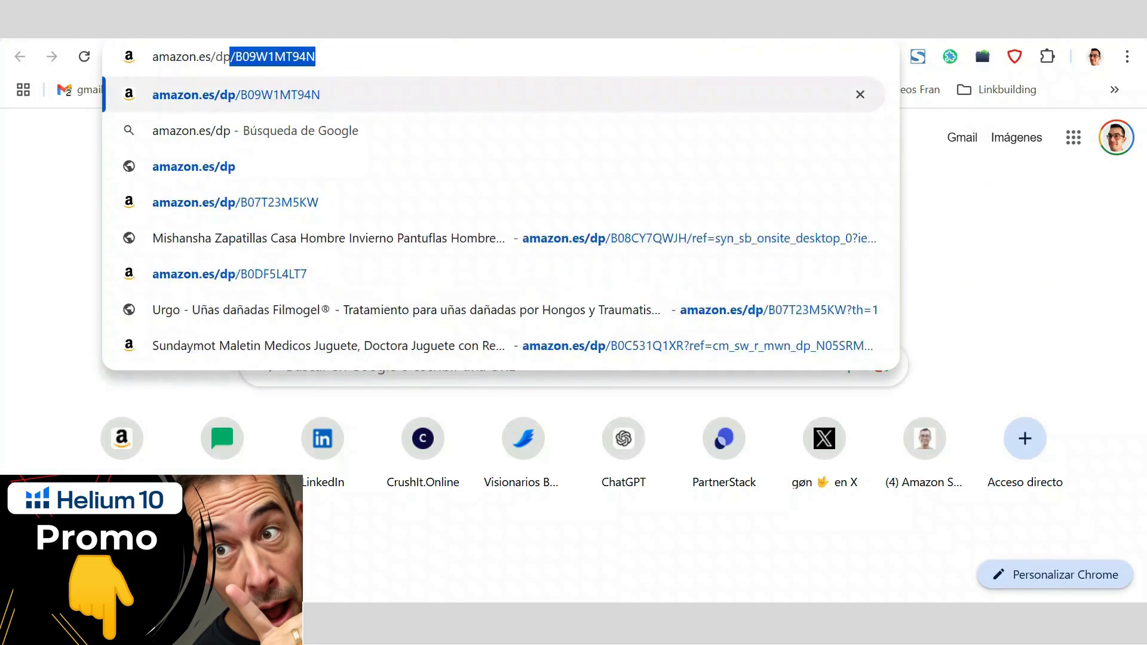
key(ctrl+w)
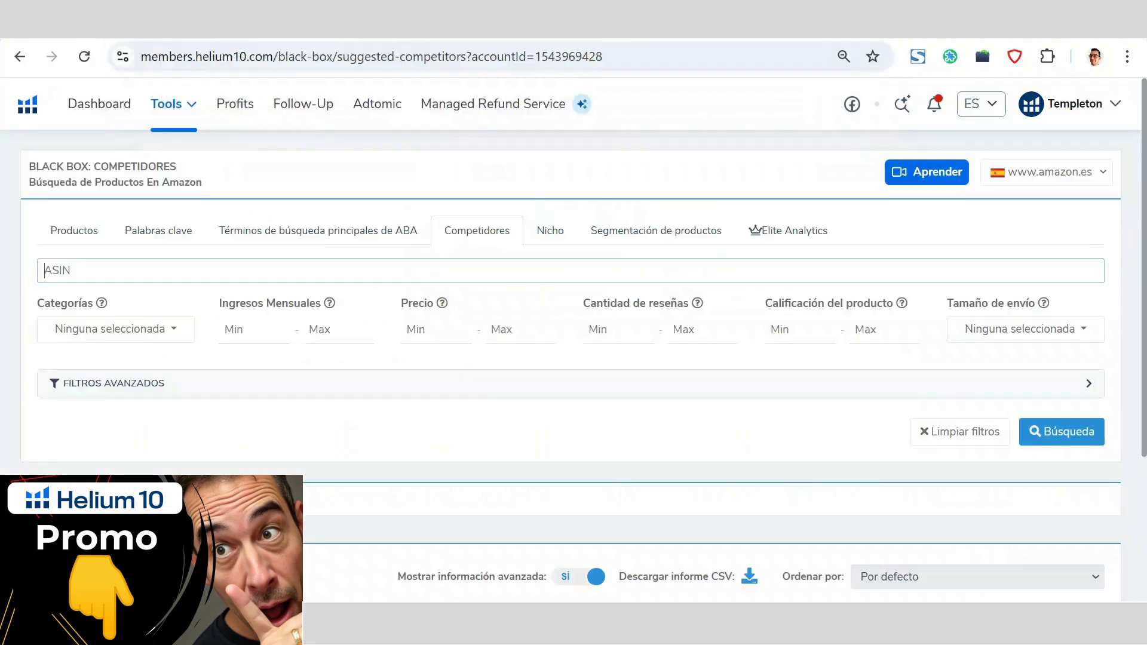
- Try the competitor search with ASIN B09W1MT94N and check the results table
text(B09W1MT94N)
click(1092, 437)
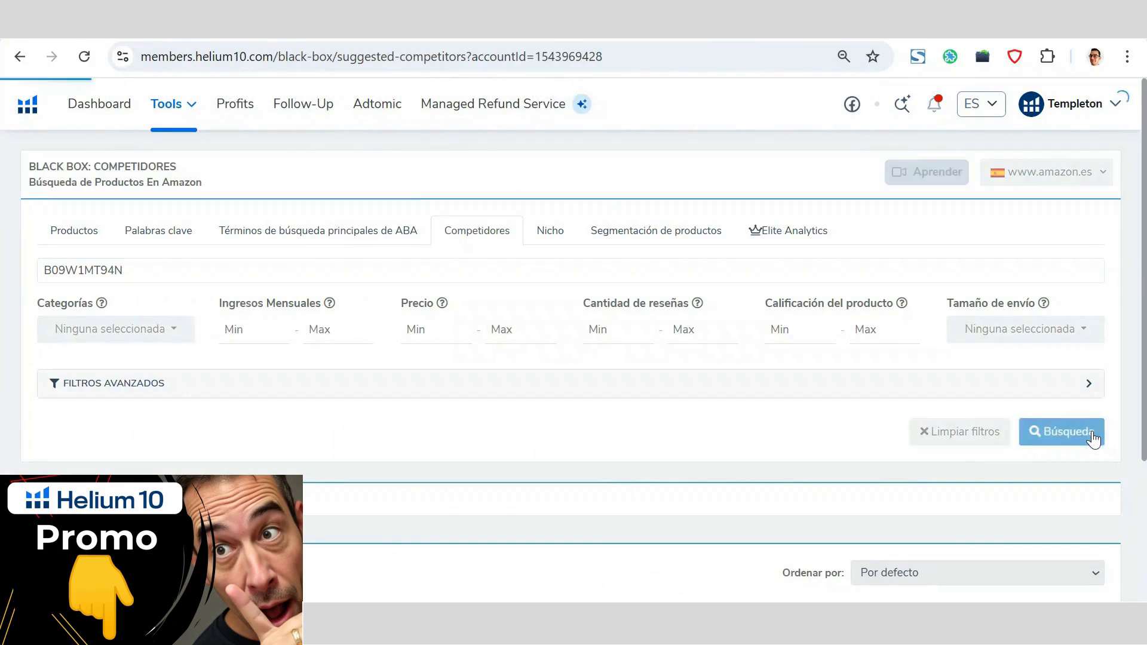
scroll(355, 428, down, 3)
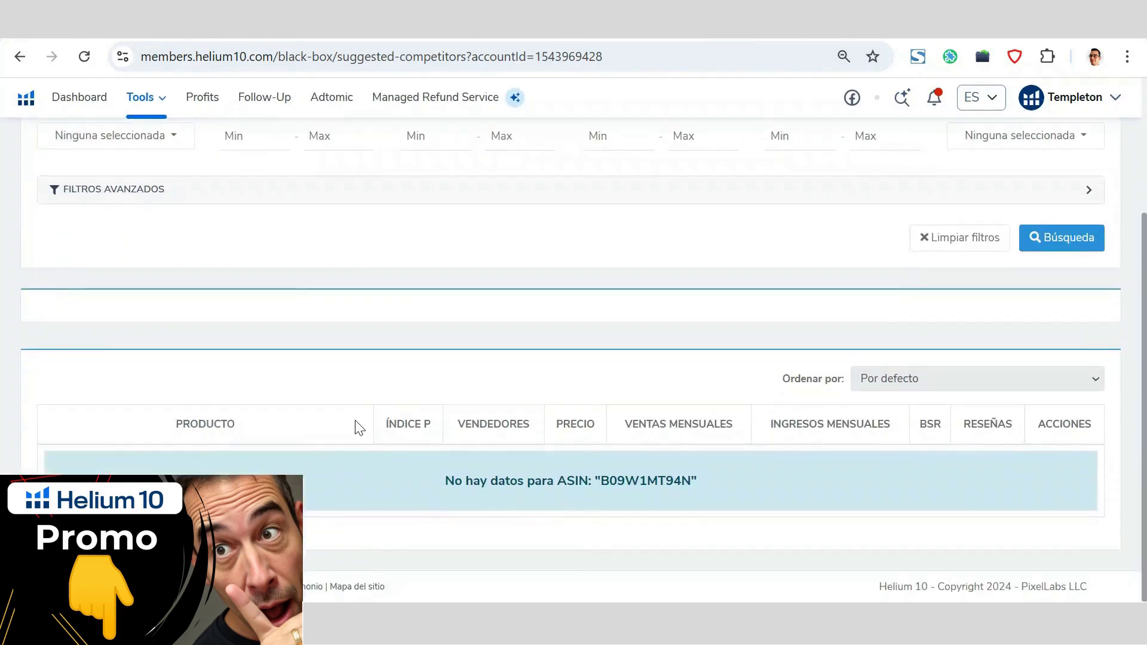
scroll(356, 428, up, 3)
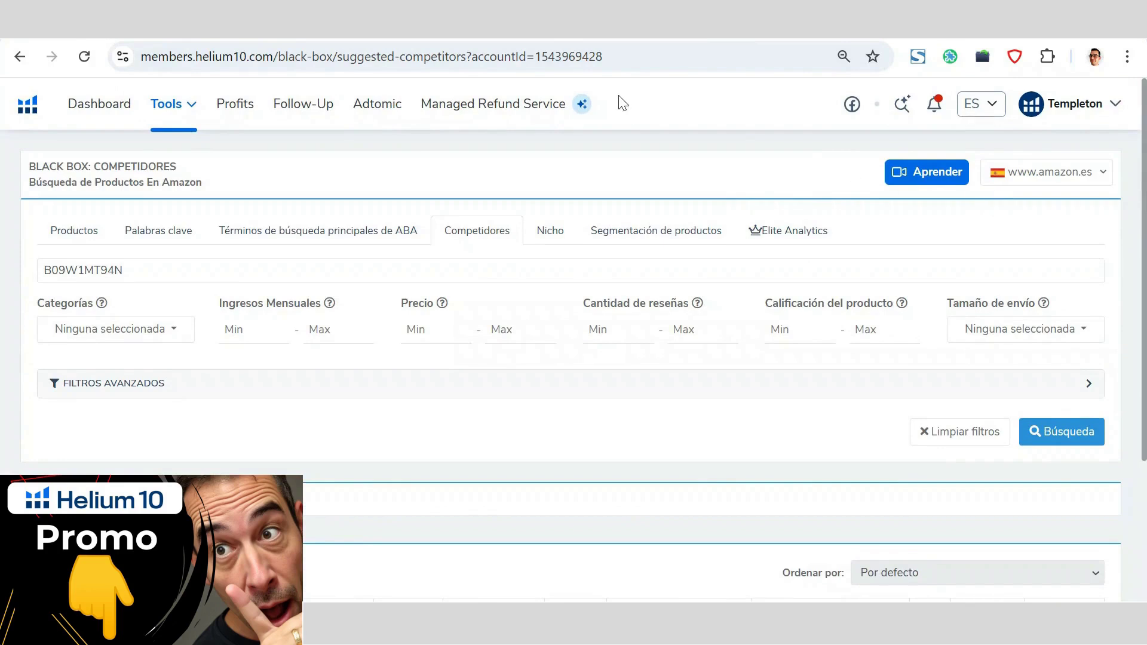
- Copy the ASIN B00TPM1BBQ of the Urgo wart cryotherapy product from the amazon.es/dp/ address suggestions in a temporary browser tab
key(ctrl+t)
text(amazon.es/dp/)
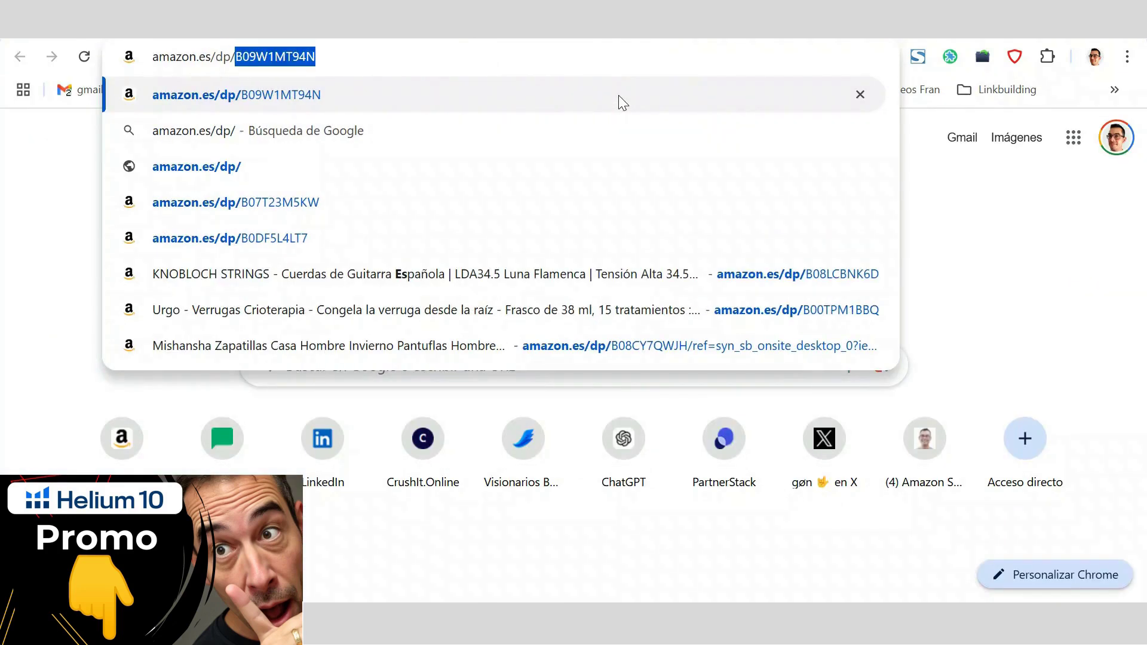
key(Down)
key(Down)
key(Down)
key(Down)
key(Down)
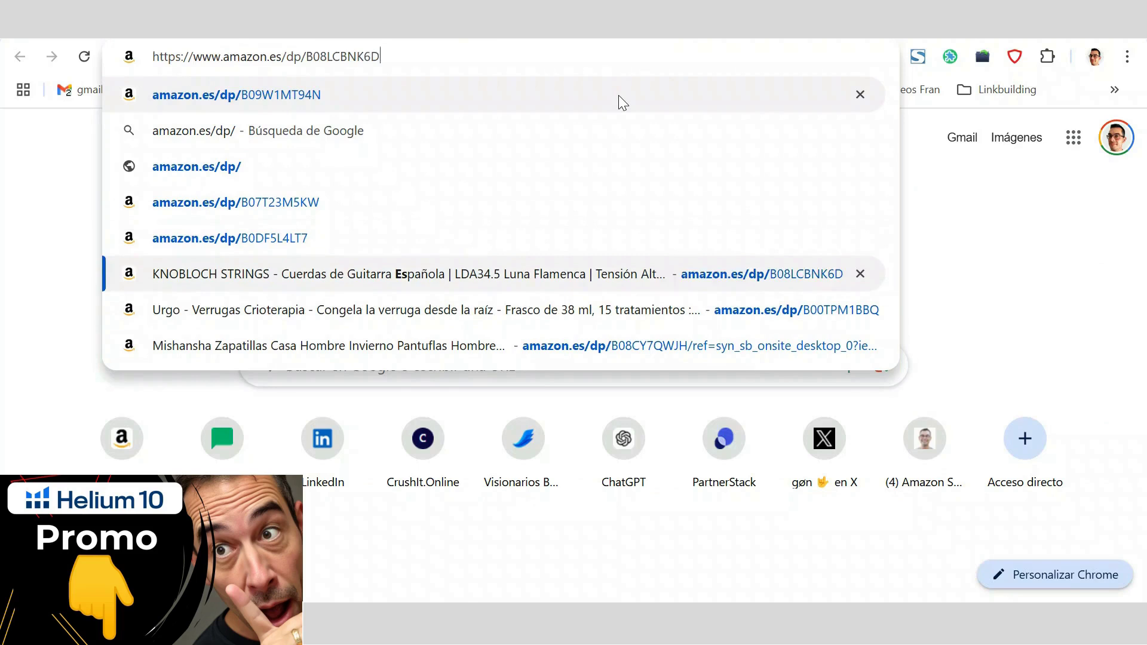
key(Down)
key(ctrl+shift+Left)
key(ctrl+c)
key(ctrl+w)
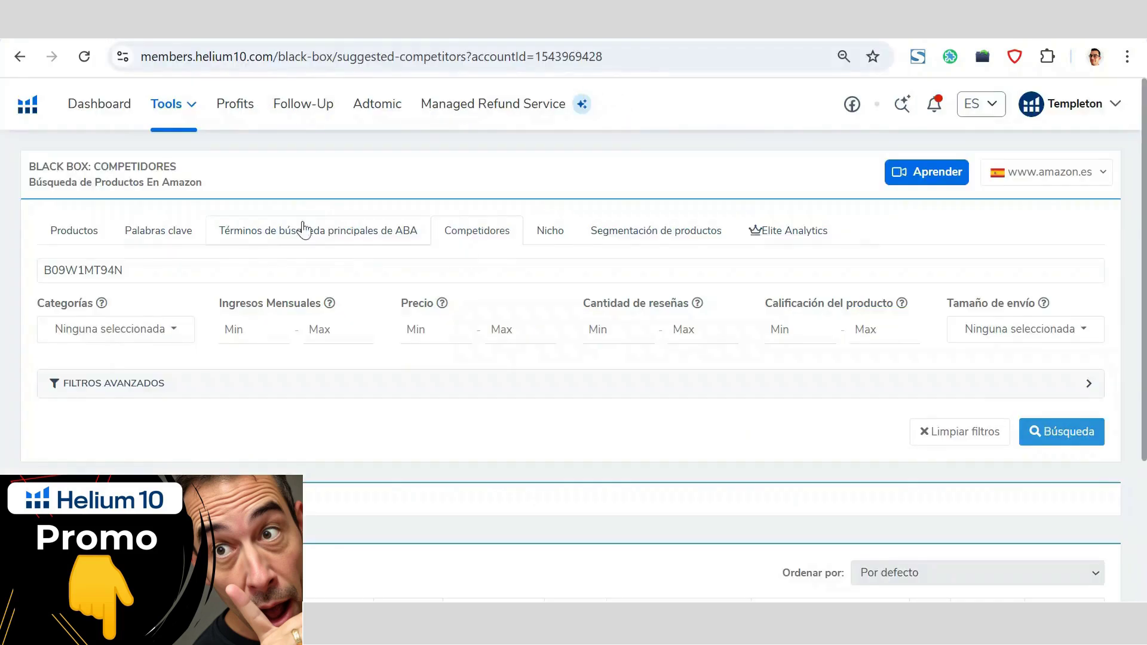
- Replace the ASIN in the competitor search with B00TPM1BBQ and run the search
click(153, 270)
key(ctrl+a)
key(ctrl+v)
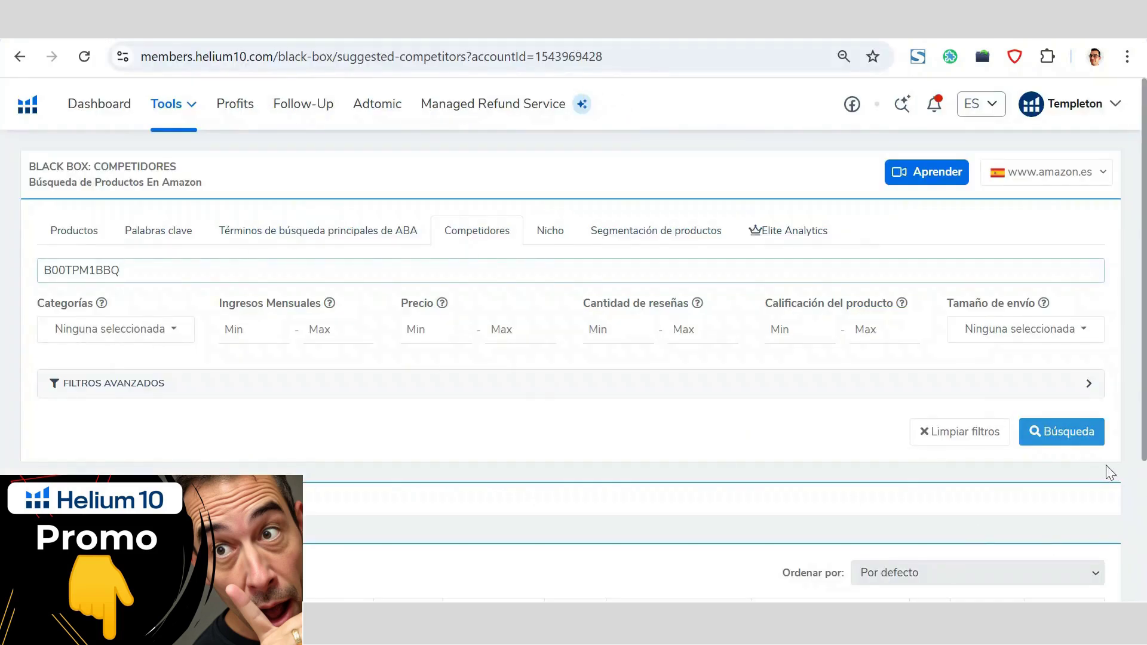
click(1084, 435)
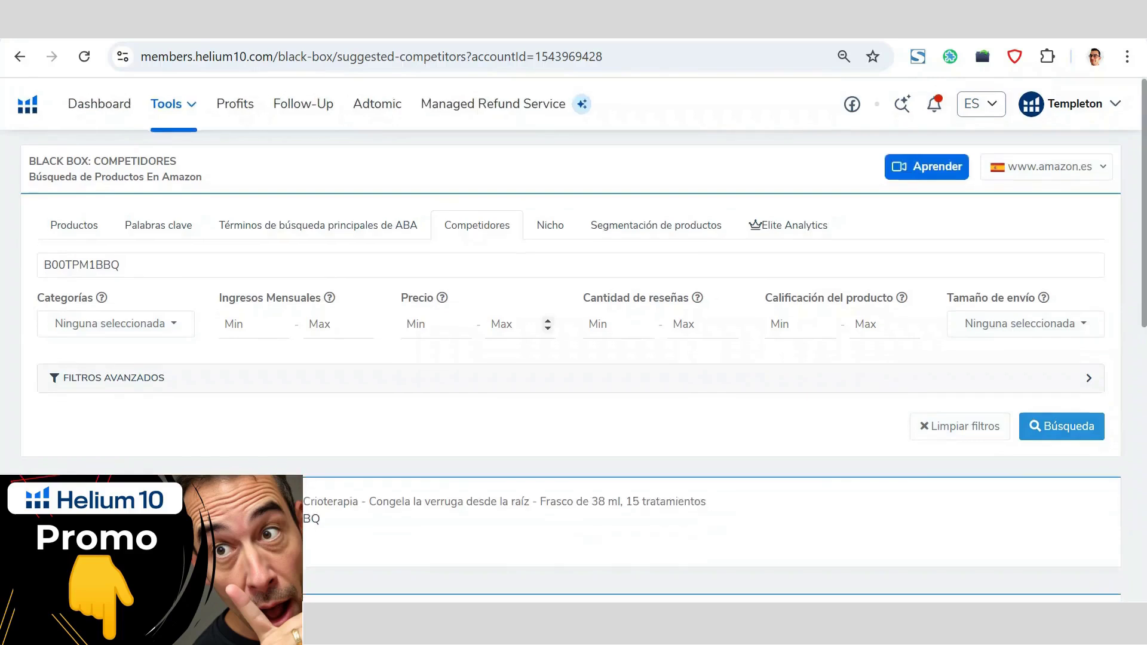
- Review the Urgo product's suggested competitors, including their price, monthly sales, revenue, reviews and sales trends
scroll(356, 307, down, 6)
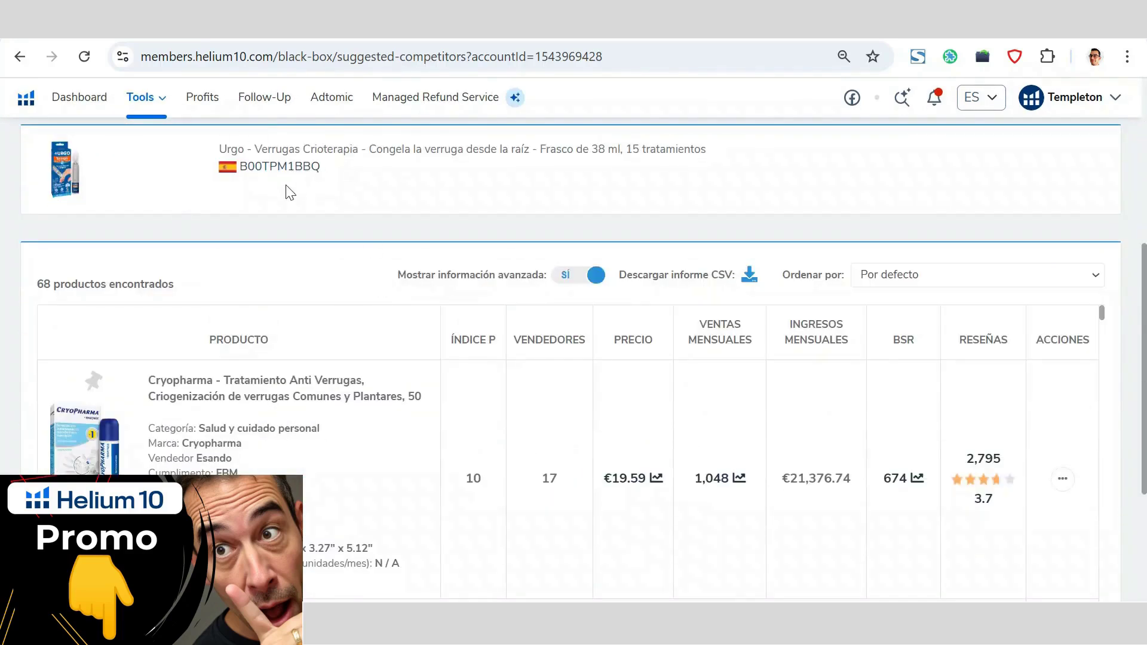
scroll(293, 190, down, 4)
scroll(303, 209, down, 10)
scroll(303, 209, down, 4)
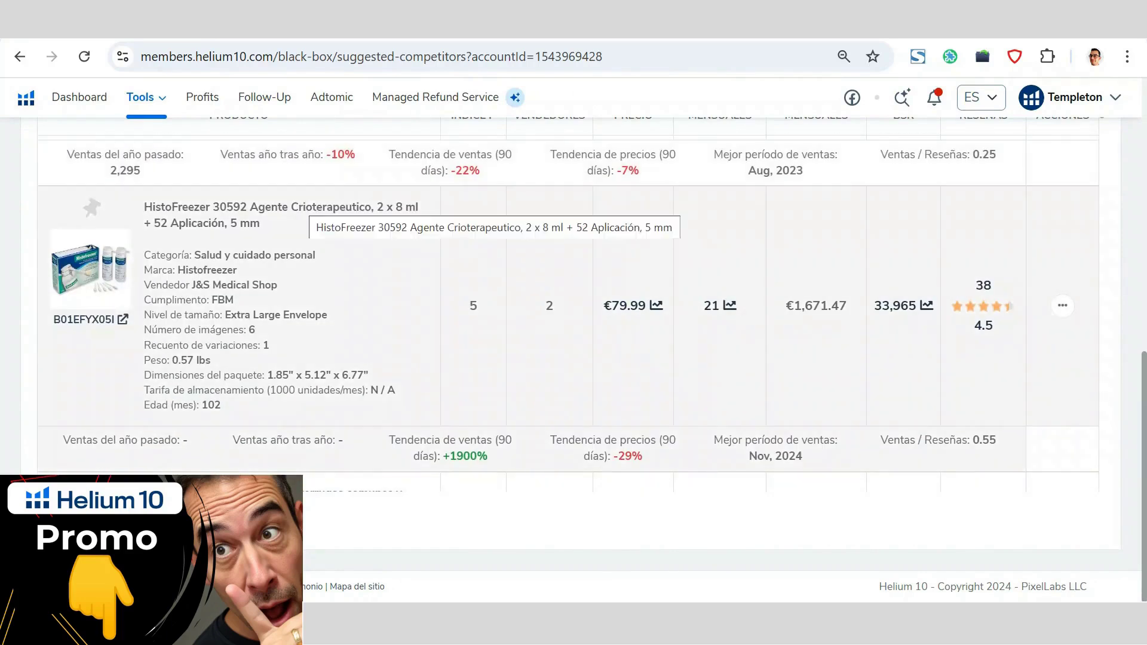
scroll(303, 214, down, 6)
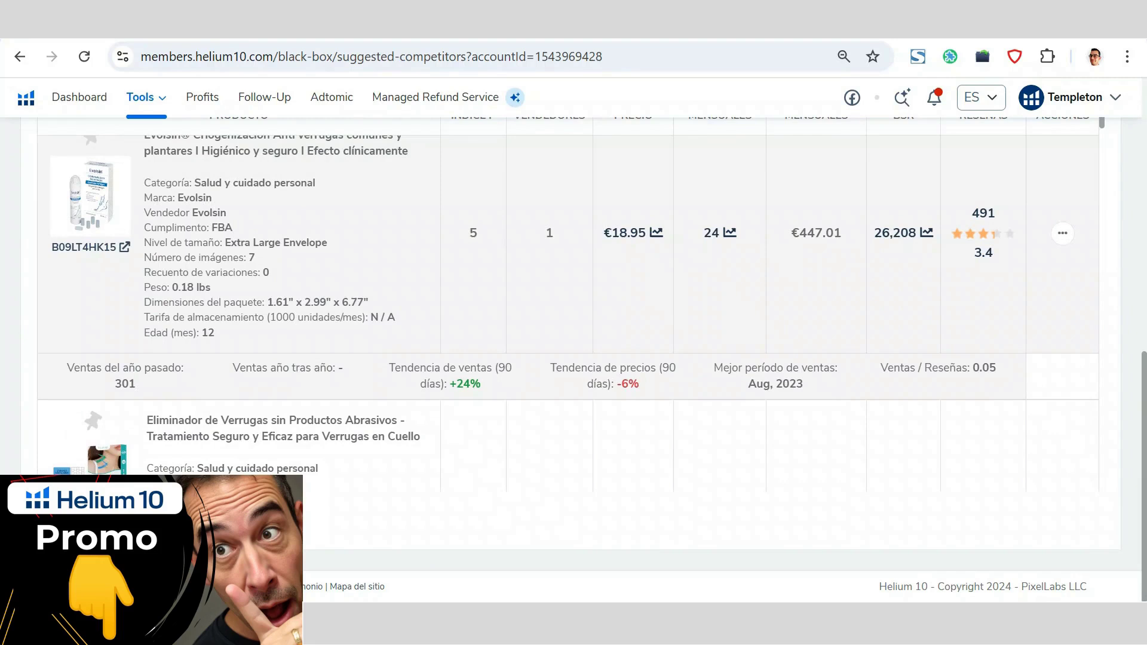
scroll(404, 308, up, 2)
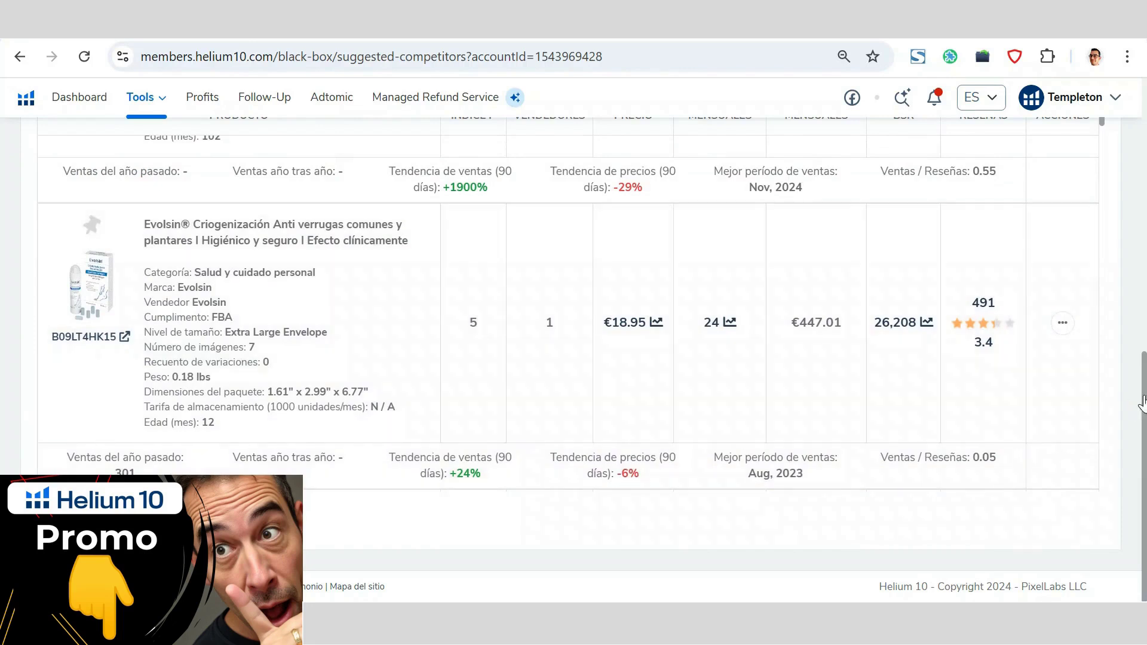
drag(1142, 402, 1142, 131)
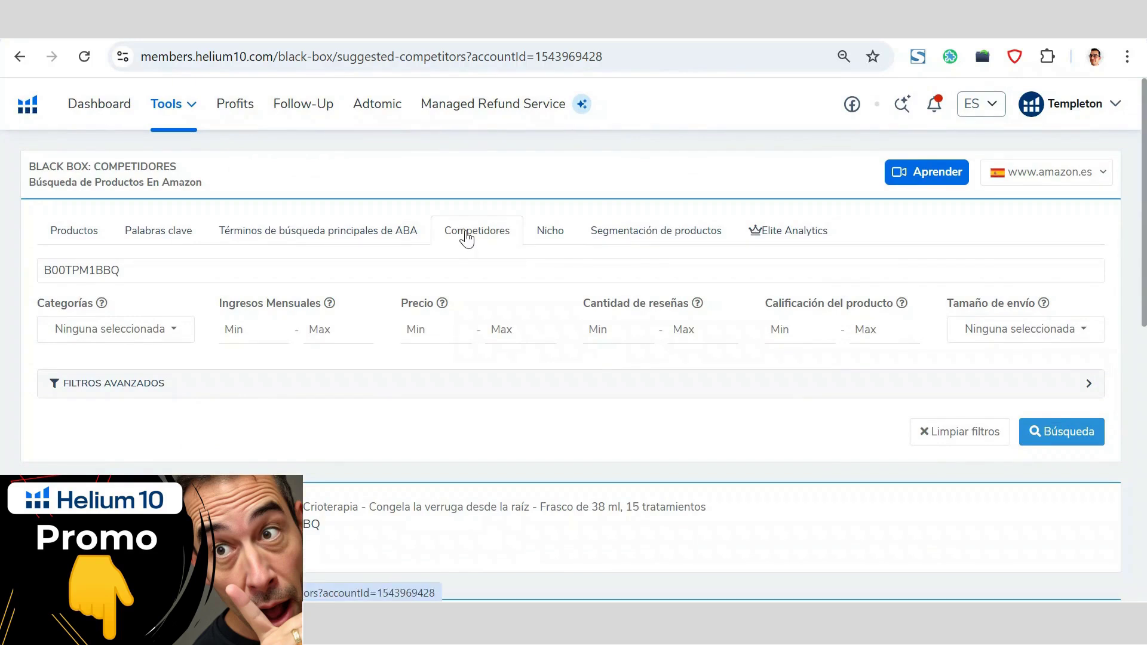
click(548, 238)
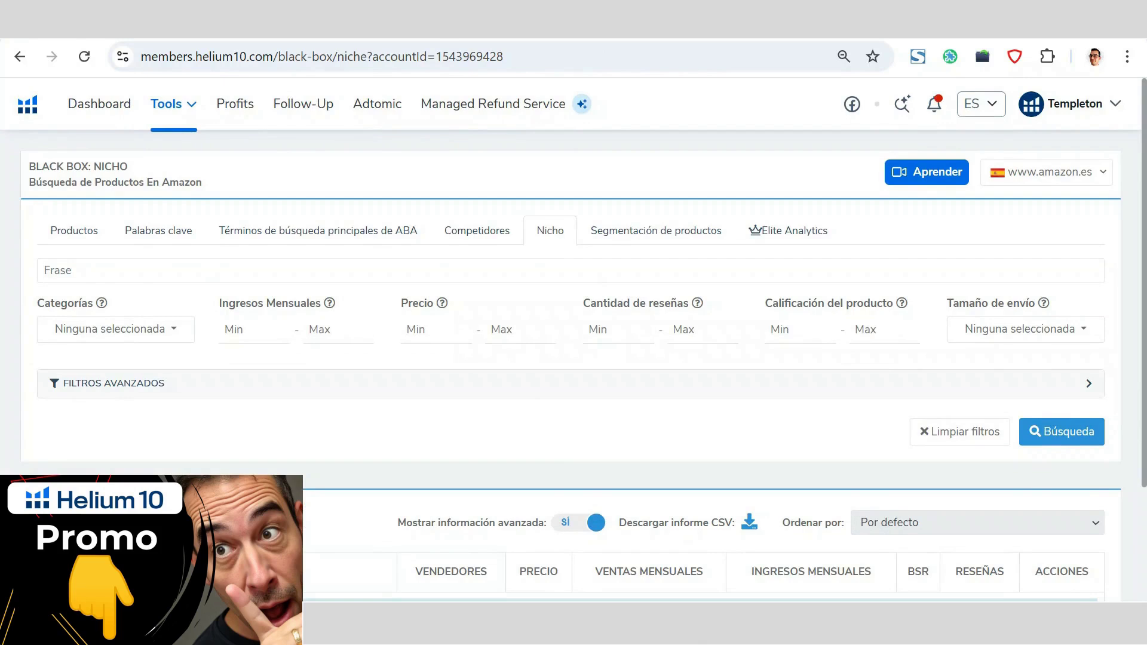
click(143, 271)
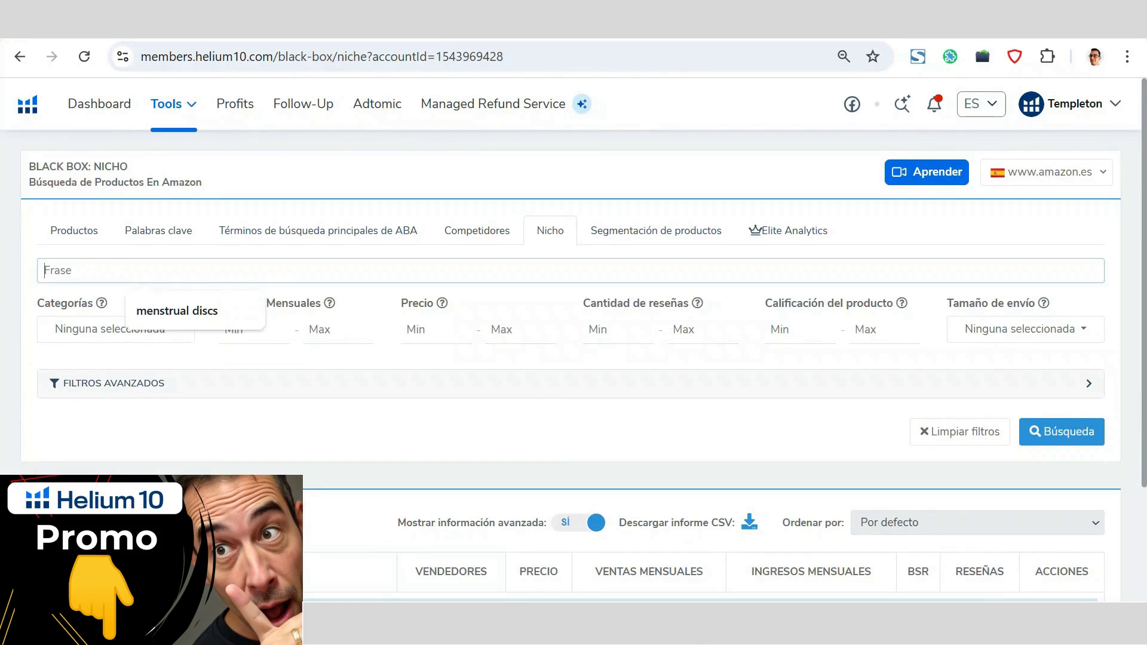
text(verrugas)
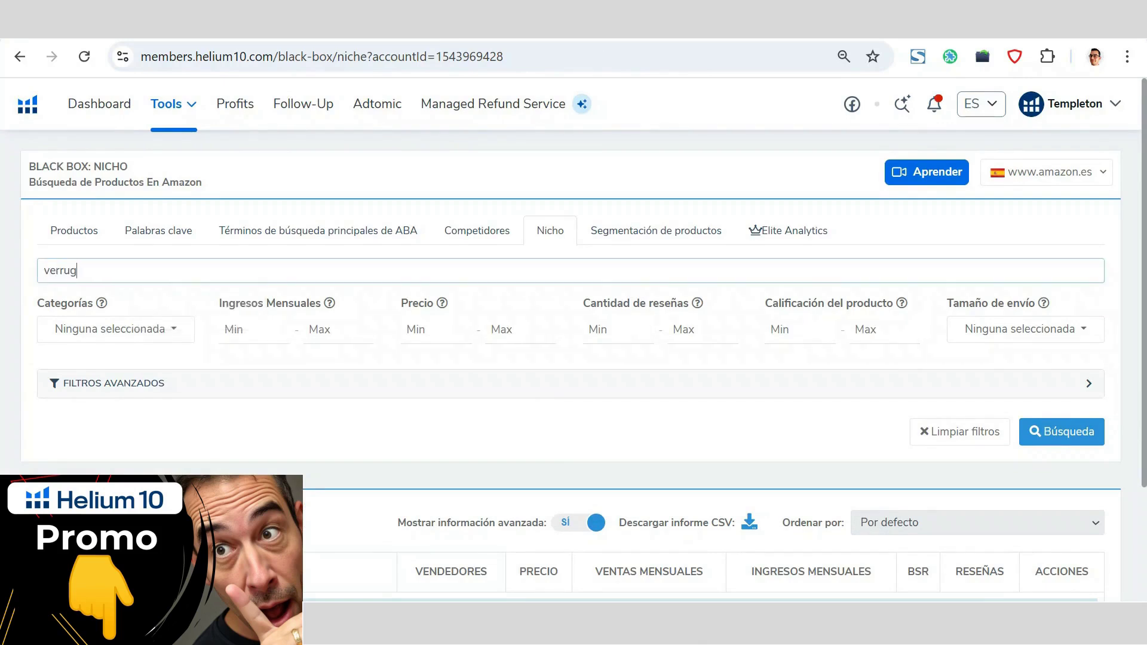
click(22, 275)
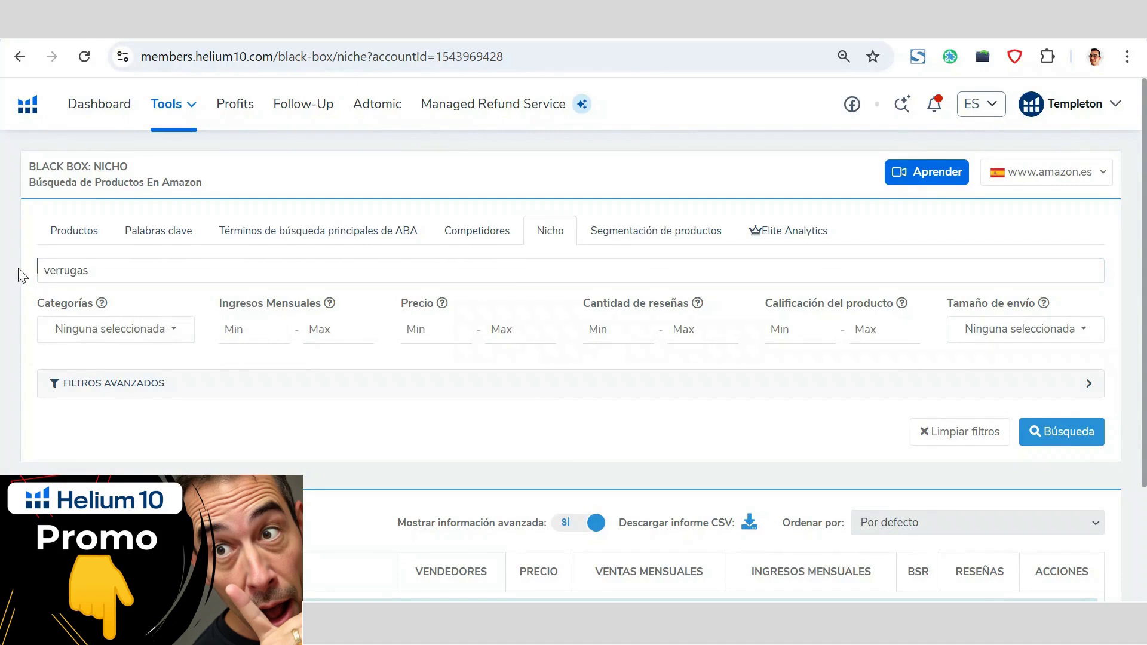
click(1046, 432)
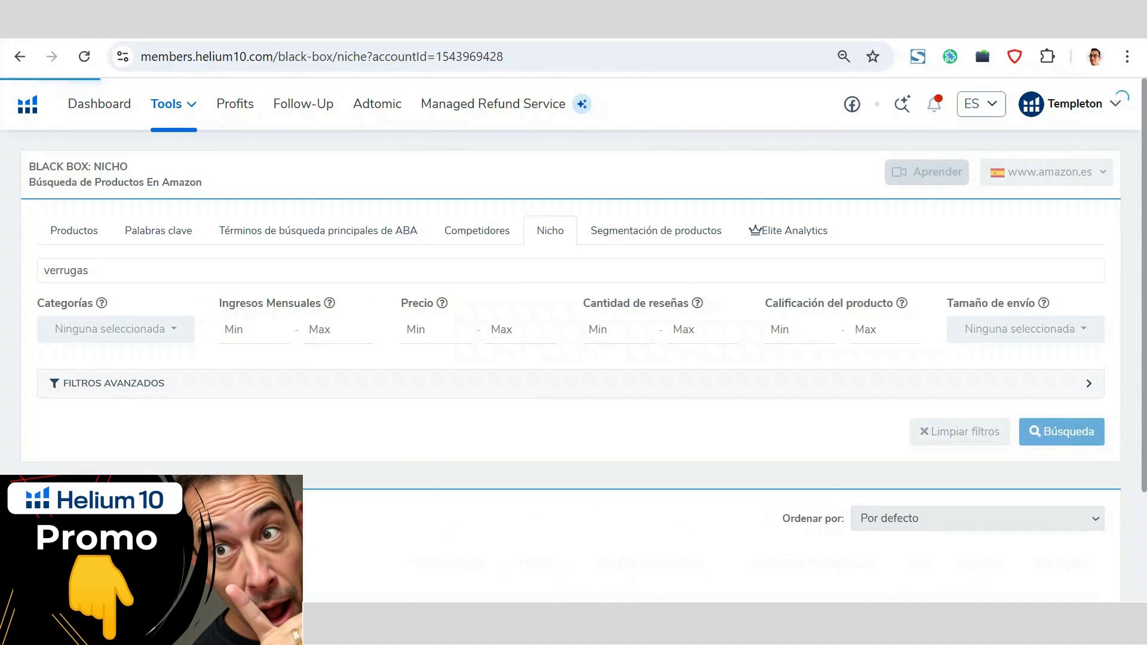
- Examine the "verrugas" niche summary: total and average revenue, average BSR, price, reviews and success score
scroll(794, 343, down, 3)
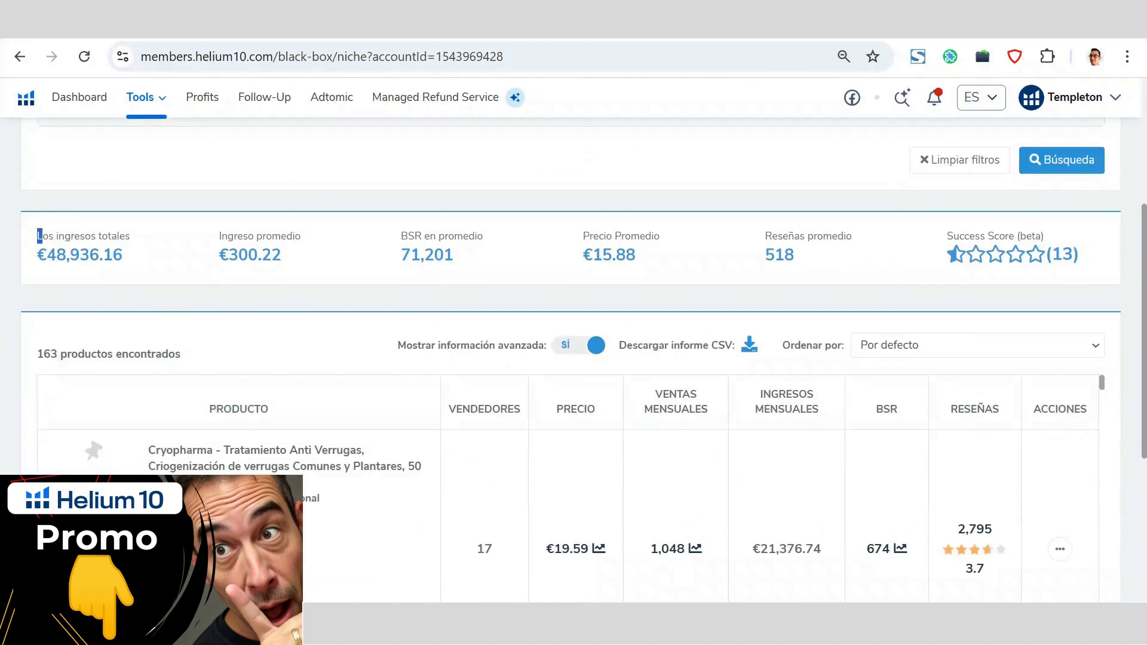
drag(48, 236, 142, 258)
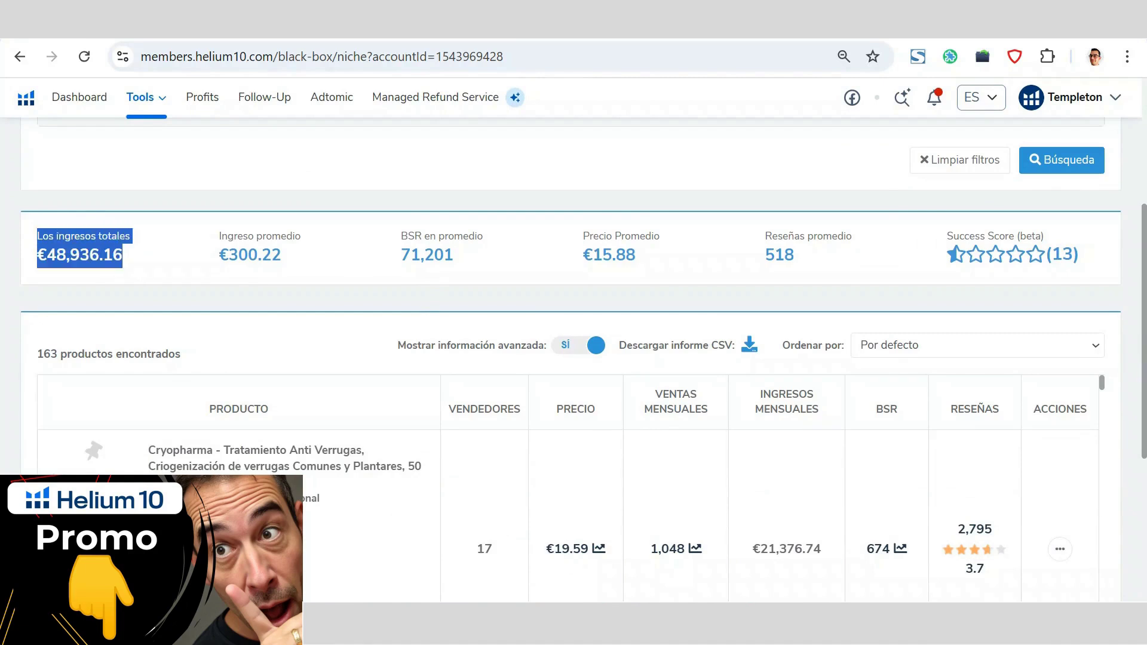
double_click(77, 236)
click(189, 242)
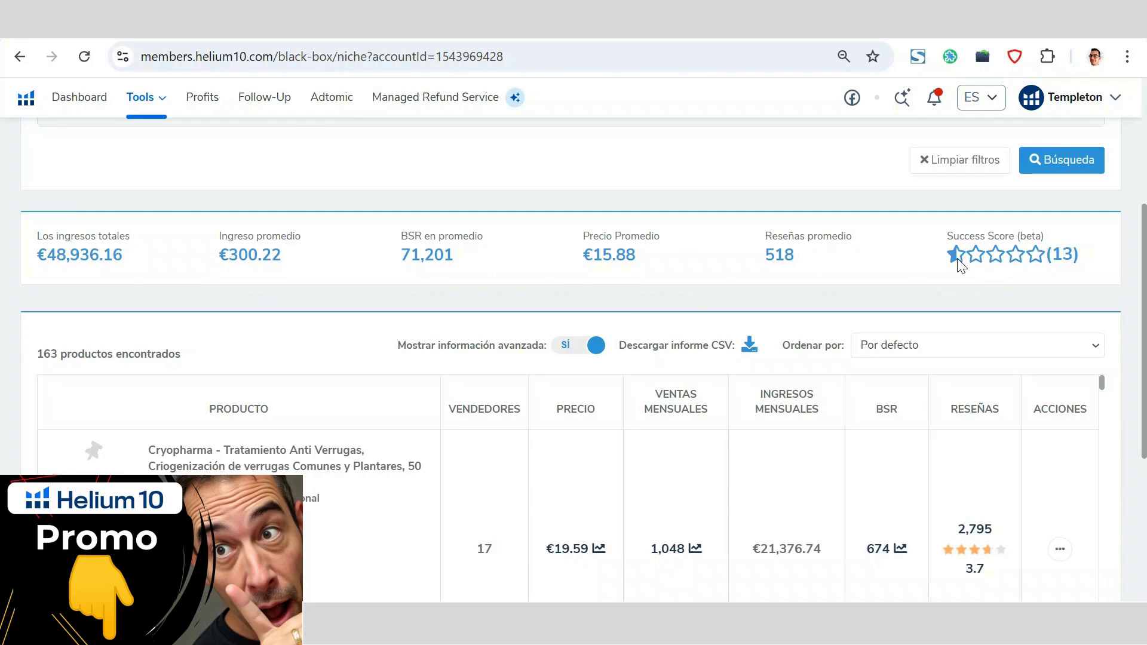
- Review the individual products listed for the "verrugas" niche with their sales, revenue and trend data
scroll(303, 257, down, 3)
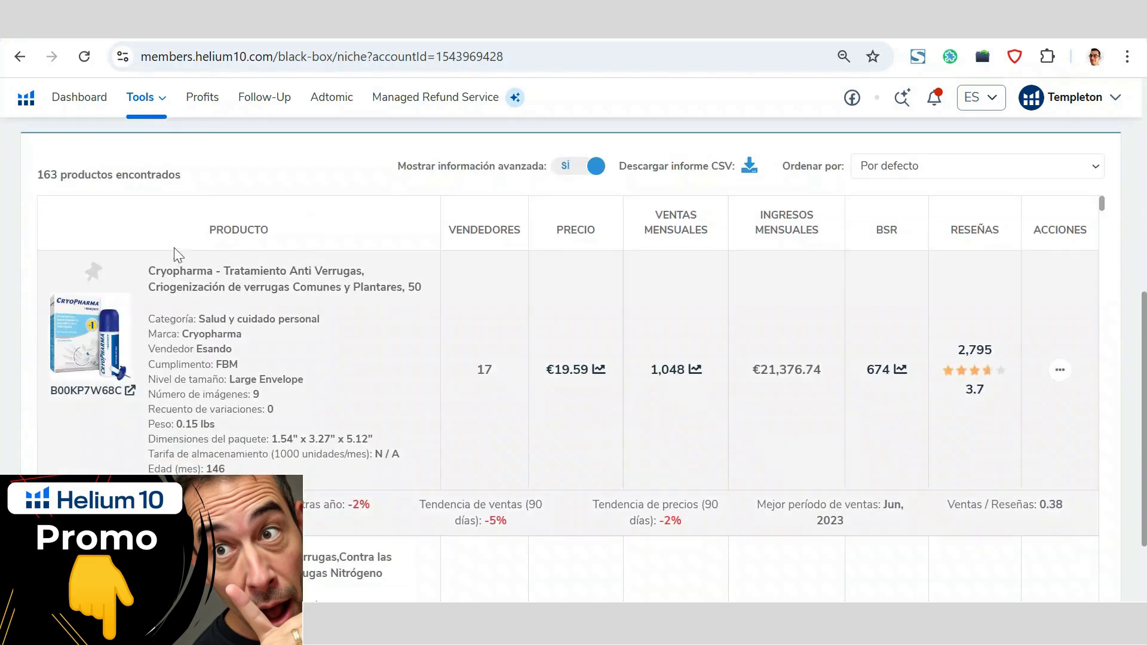
scroll(572, 338, down, 2)
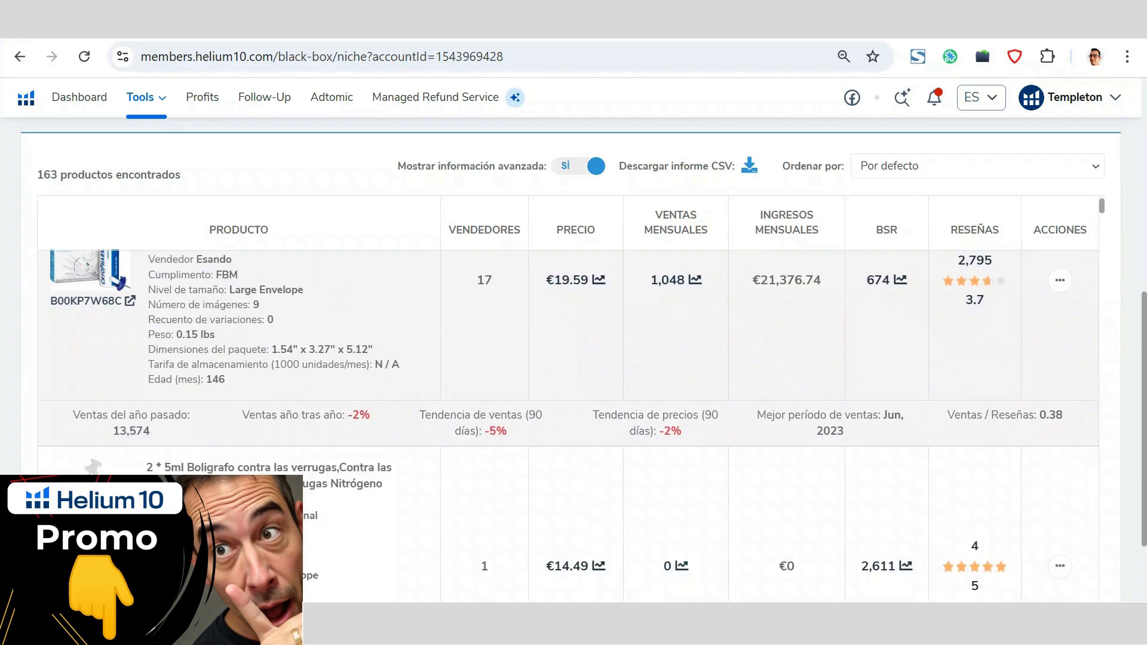
scroll(322, 368, down, 10)
scroll(321, 364, down, 8)
scroll(322, 362, down, 5)
scroll(328, 366, up, 7)
scroll(328, 366, up, 15)
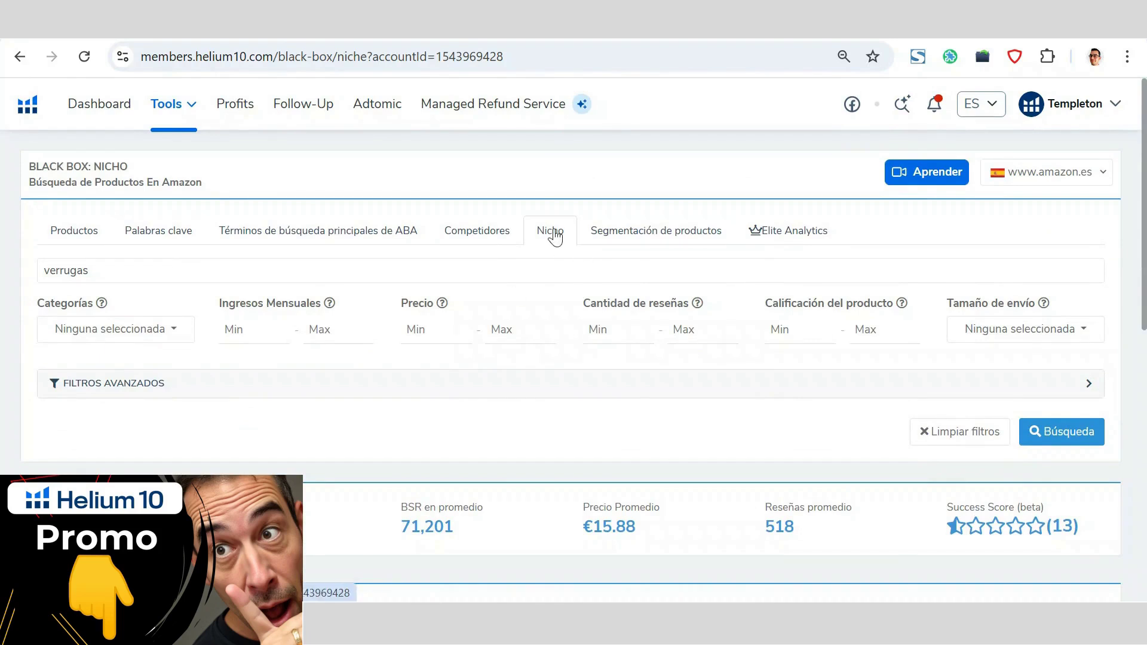
- Switch to the product targeting search and fetch the Urgo product's ASIN B00TPM1BBQ from the amazon.es/dp/ address suggestions
click(631, 238)
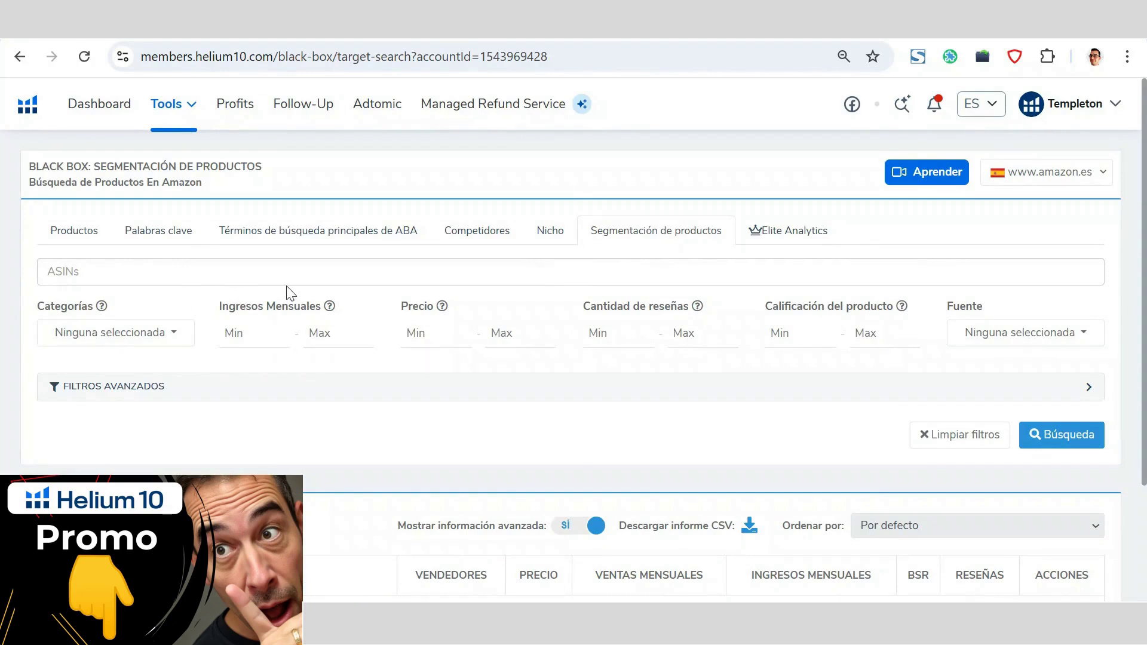
scroll(288, 292, down, 2)
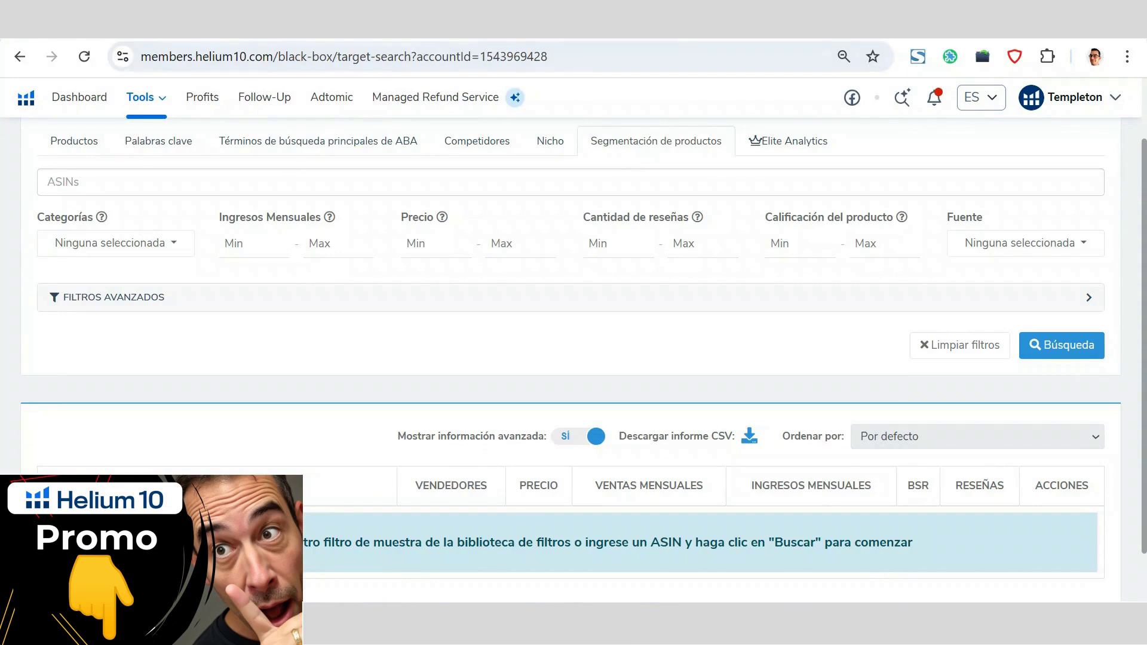
key(ctrl+t)
text(amazon.es/dp/)
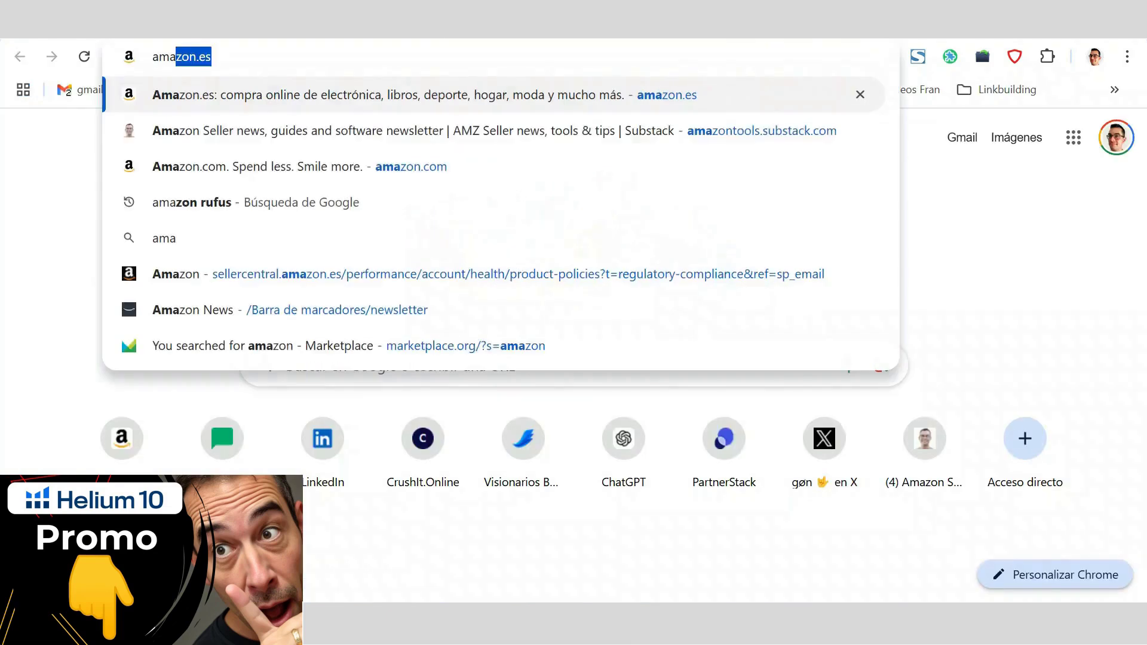
key(Down)
key(Down)
key(Down)
key(Down)
key(Down)
key(Down)
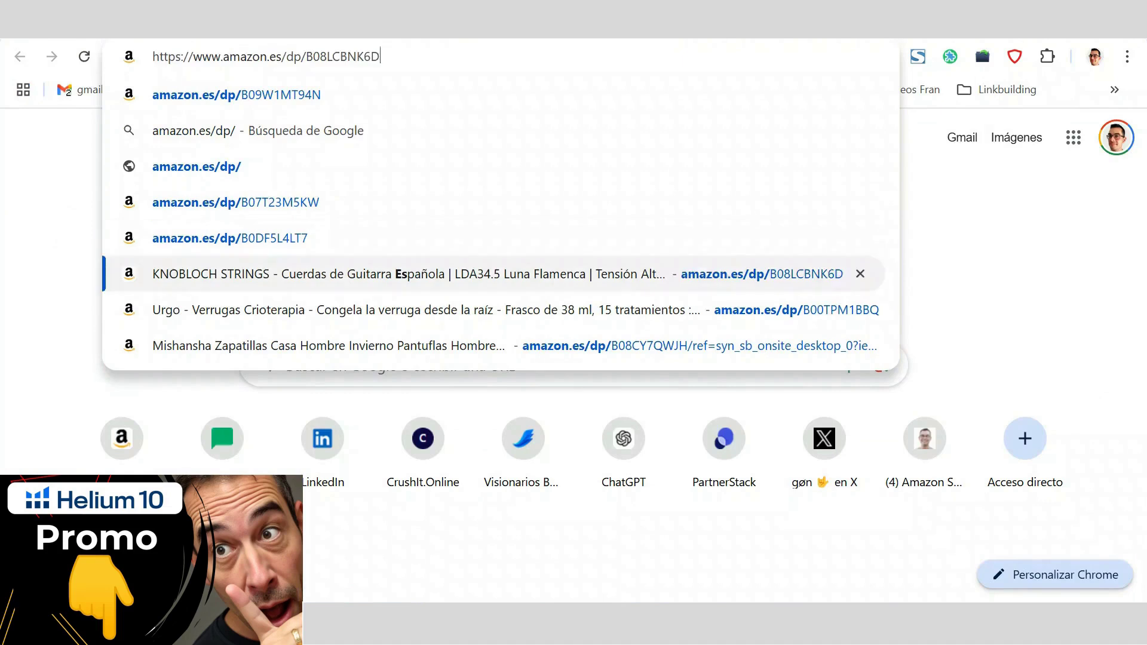
key(ctrl+w)
- Add B00TPM1BBQ as the target ASIN in the product targeting search and run the search
click(278, 184)
text(B00TPM1BBQ)
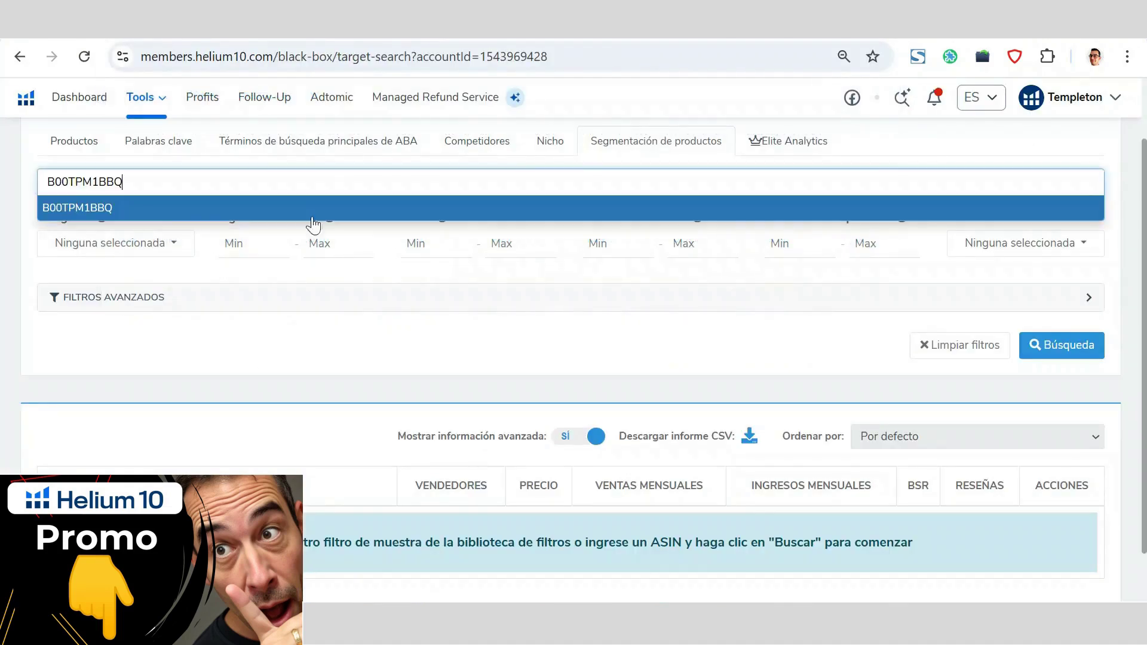
click(281, 205)
click(1032, 350)
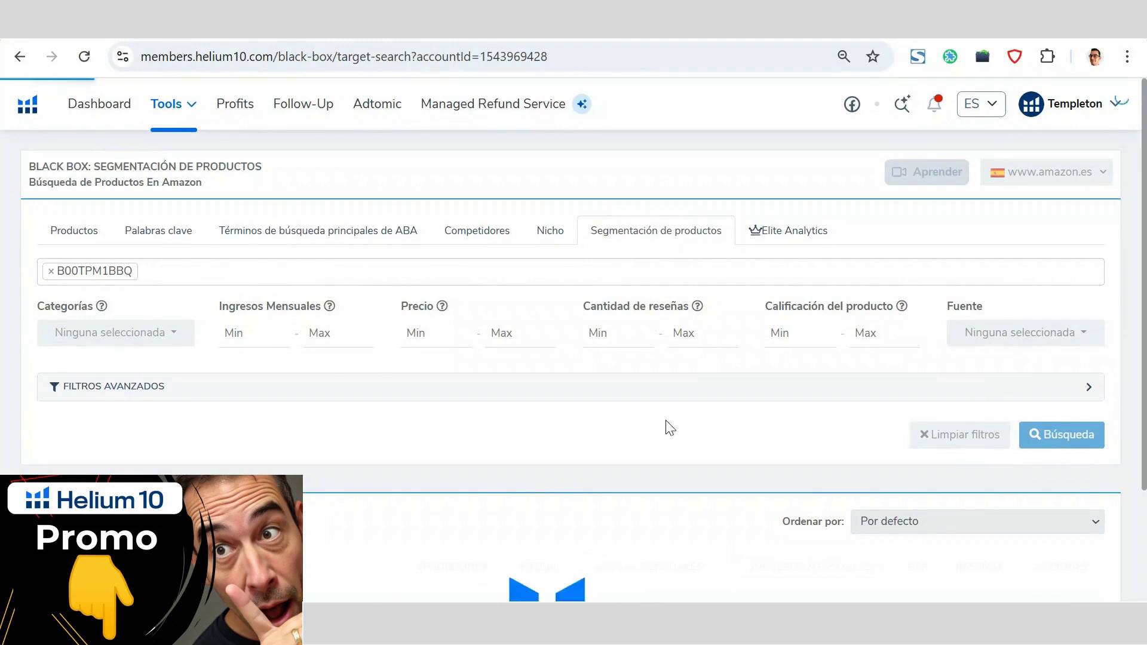
- Review the products suggested for targeting with B00TPM1BBQ, starting with the tesapack packing tape
scroll(449, 393, down, 5)
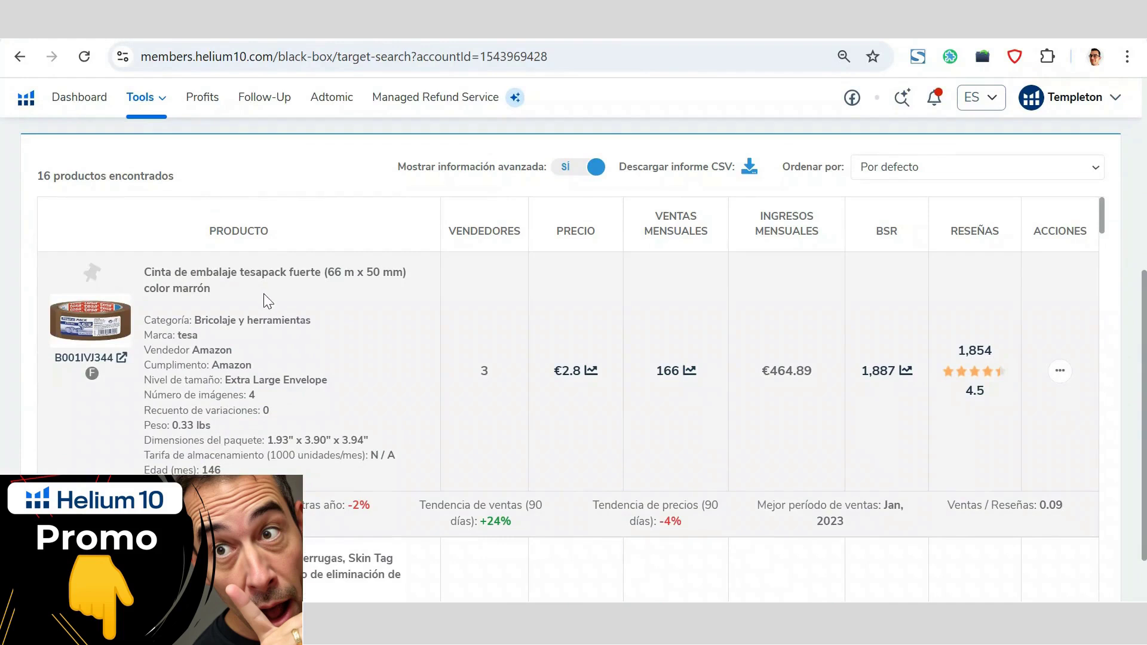
scroll(262, 295, up, 1)
scroll(263, 289, up, 1)
scroll(263, 288, up, 3)
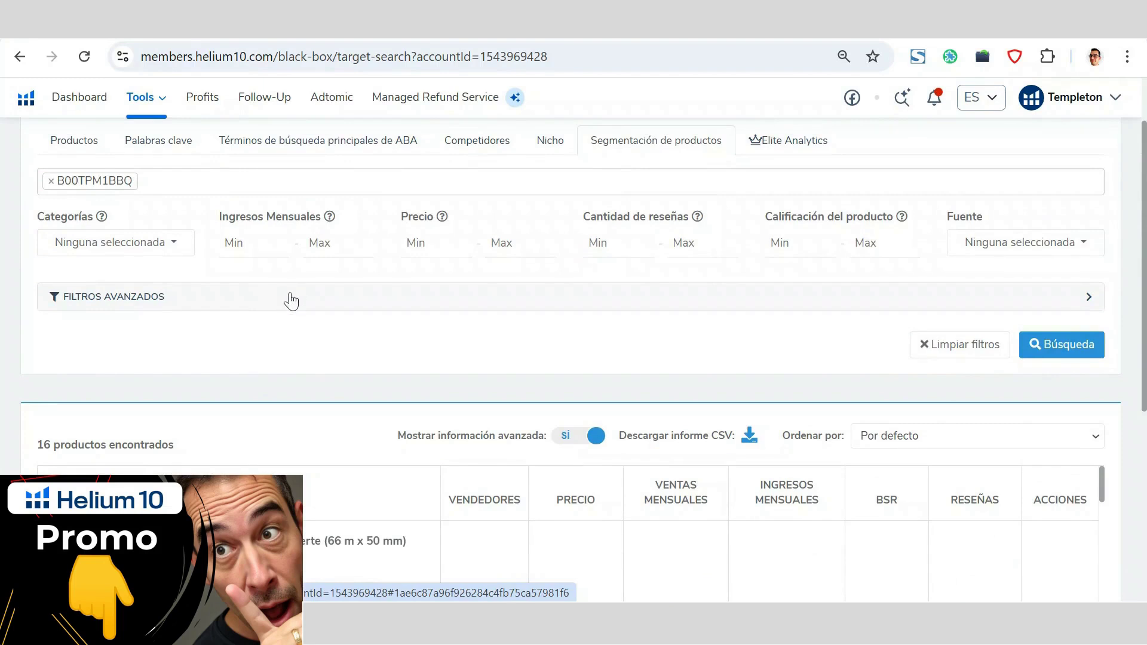
scroll(261, 333, down, 3)
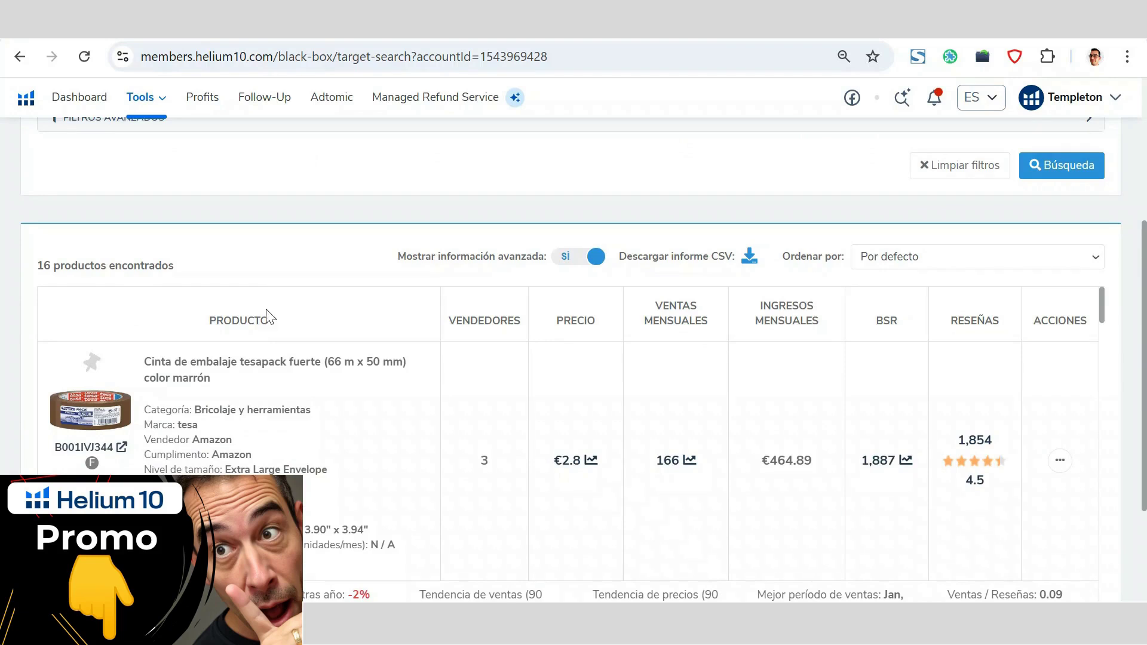
- Open the Urgo wart treatment page, ASIN B00TPM1BBQ, on amazon.es in a new tab, dismissing the cookie notice
key(ctrl+t)
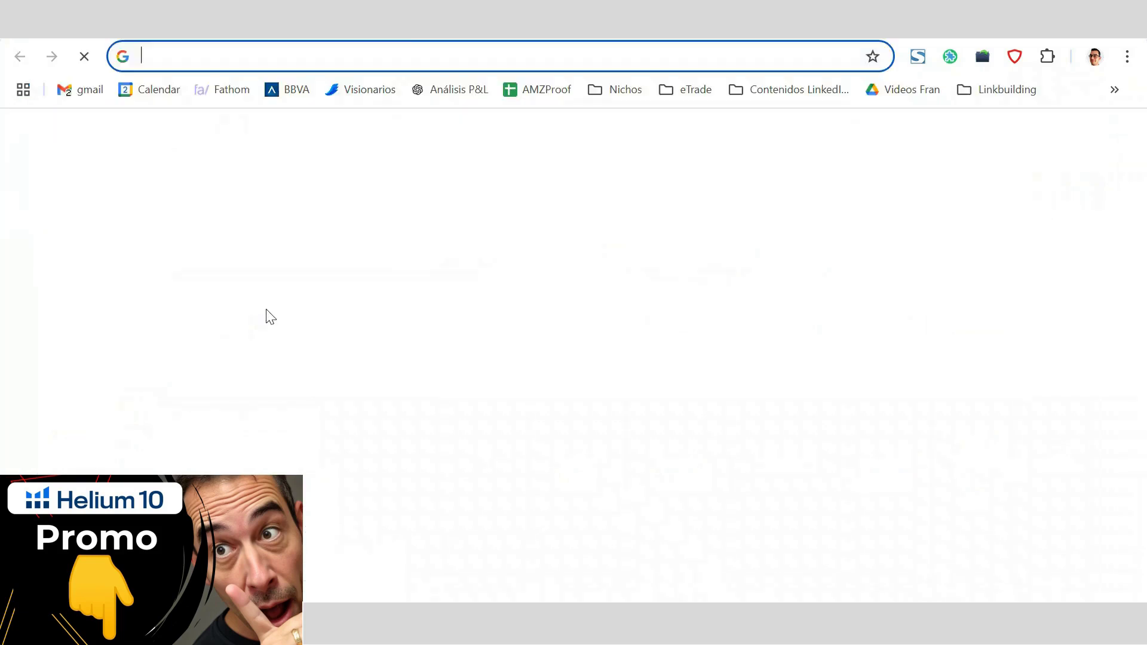
text(amazon.es/d)
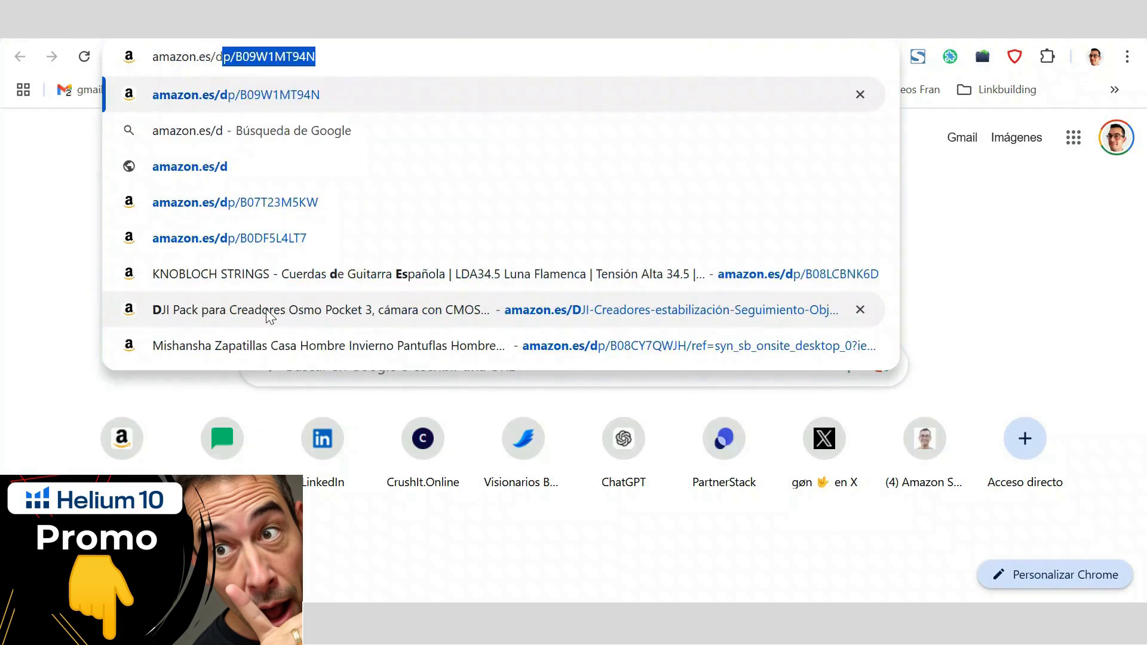
text(o)
key(BackSpace)
text(p/)
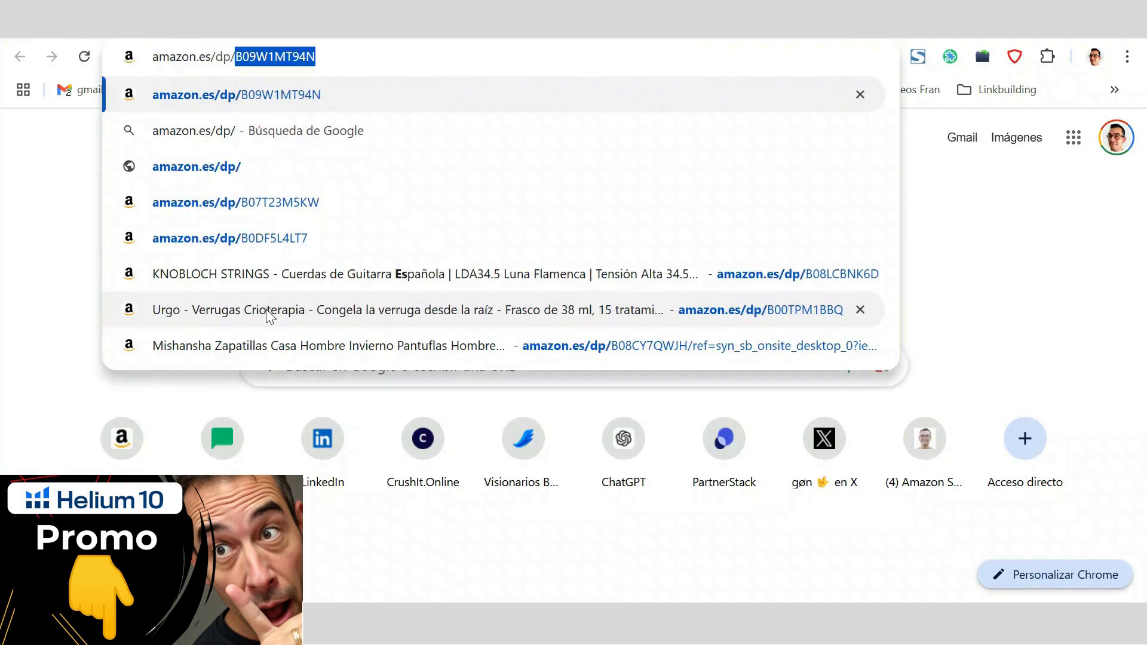
click(267, 309)
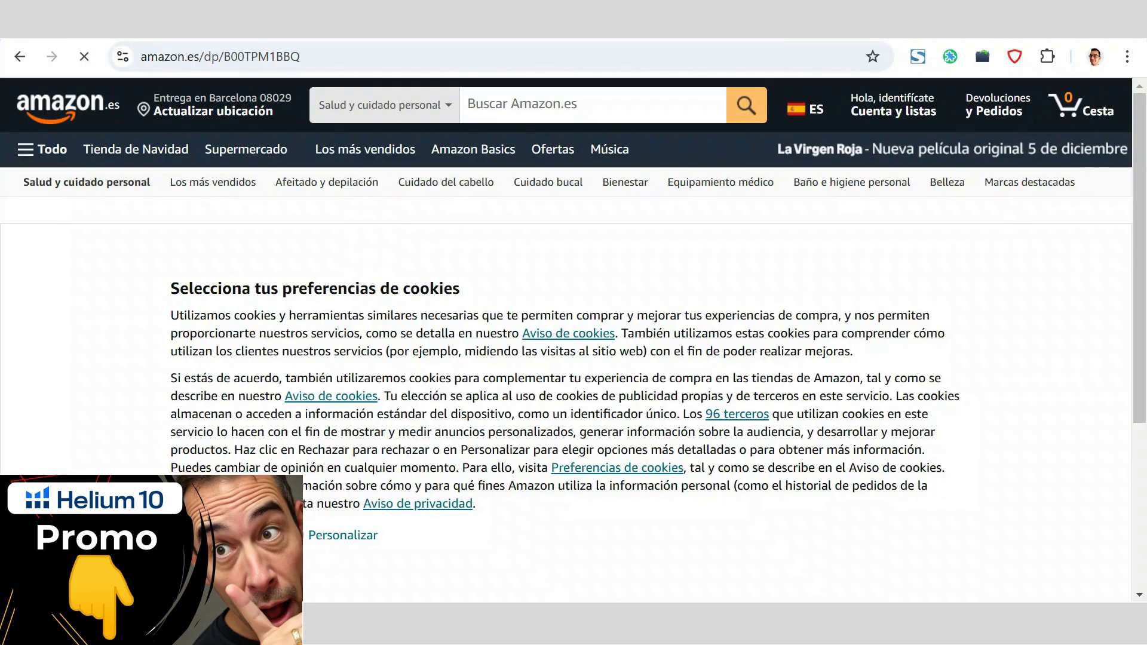
click(197, 534)
scroll(182, 325, down, 3)
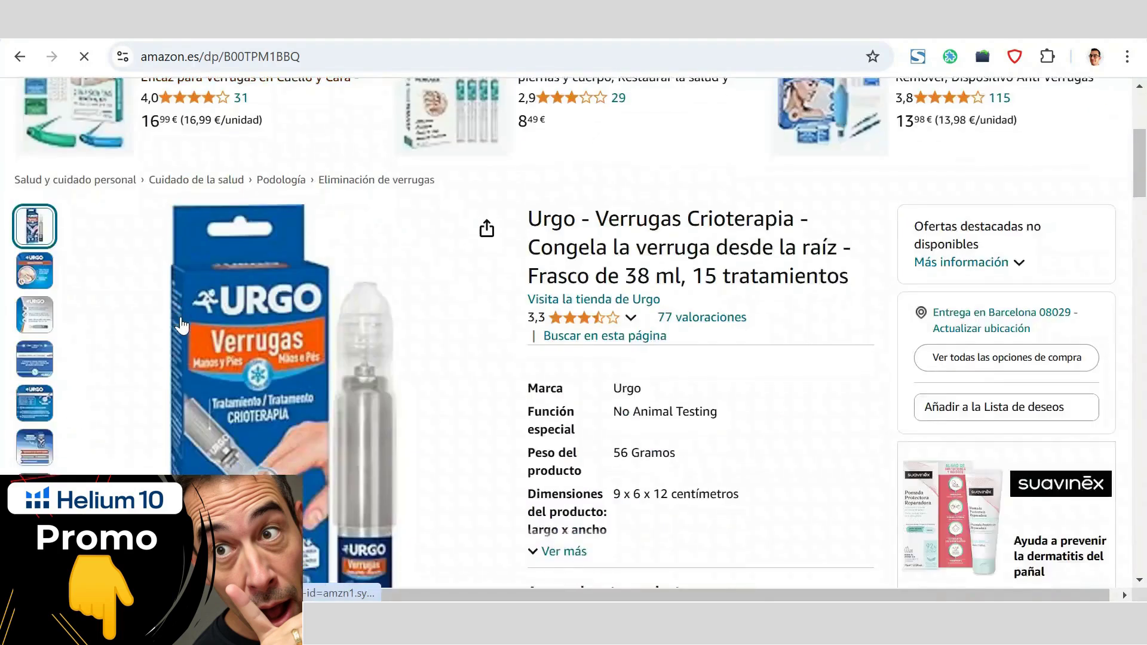
scroll(182, 326, down, 5)
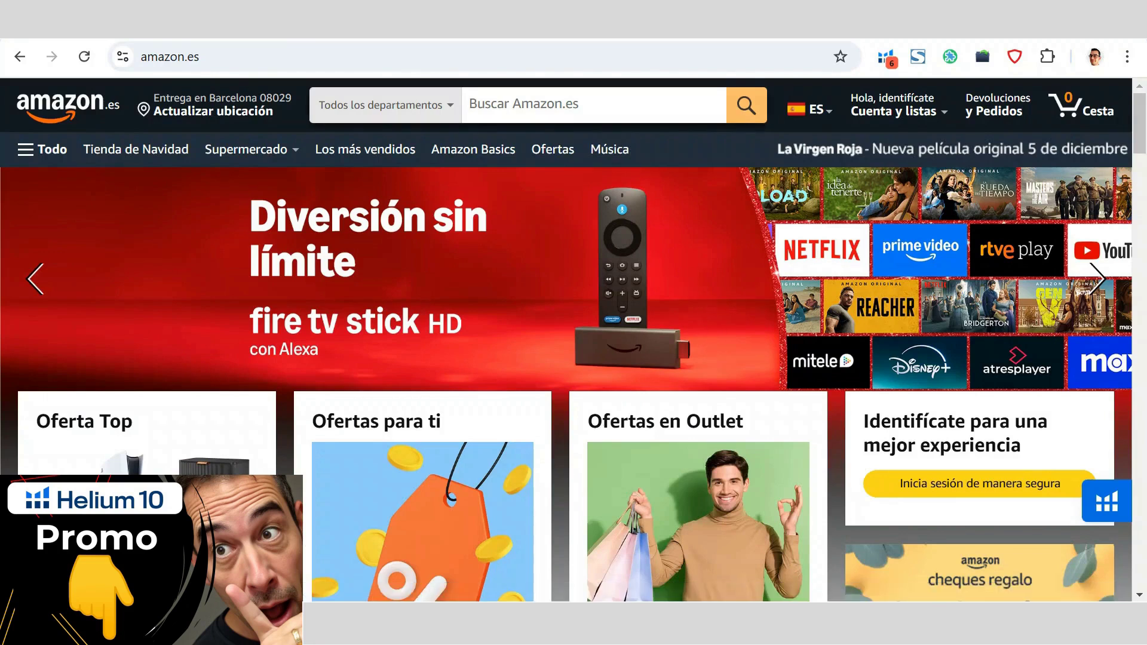
- Search amazon.es for "lapicero" and launch Helium 10's Xray product research on the results
click(525, 104)
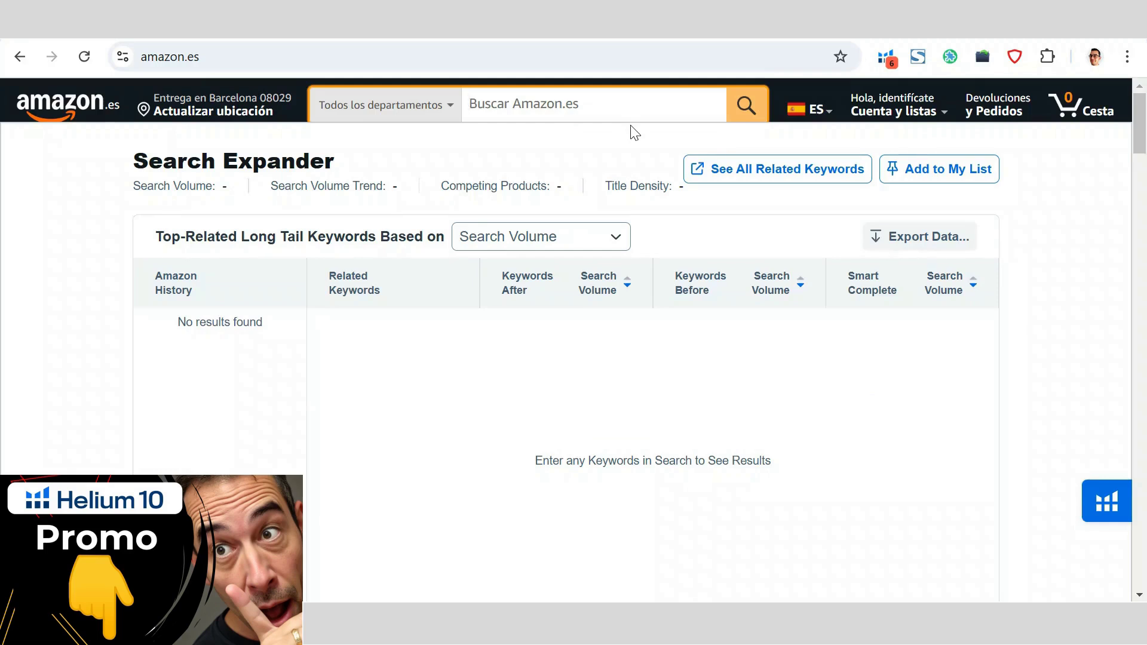
text(lapicero)
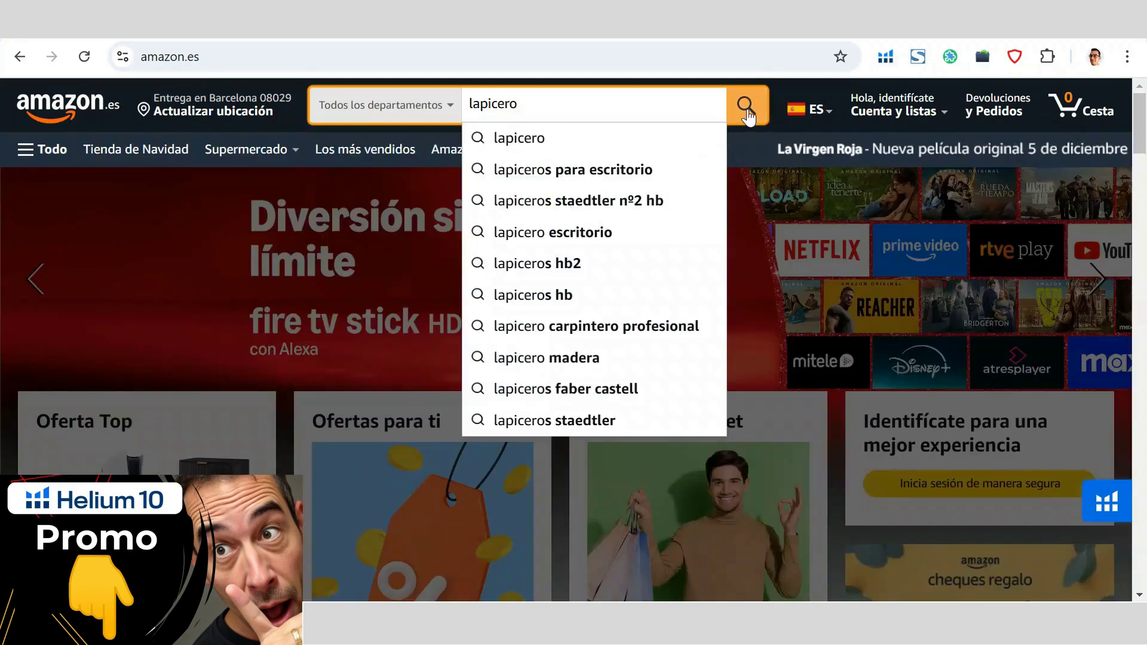
click(747, 113)
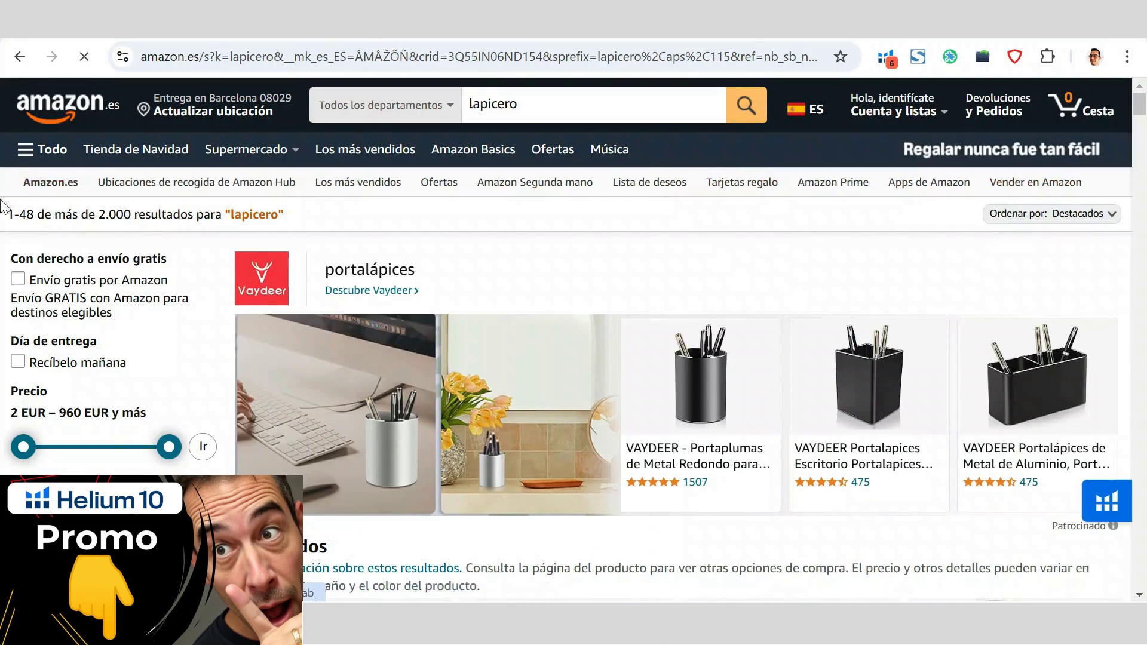
drag(8, 214, 34, 214)
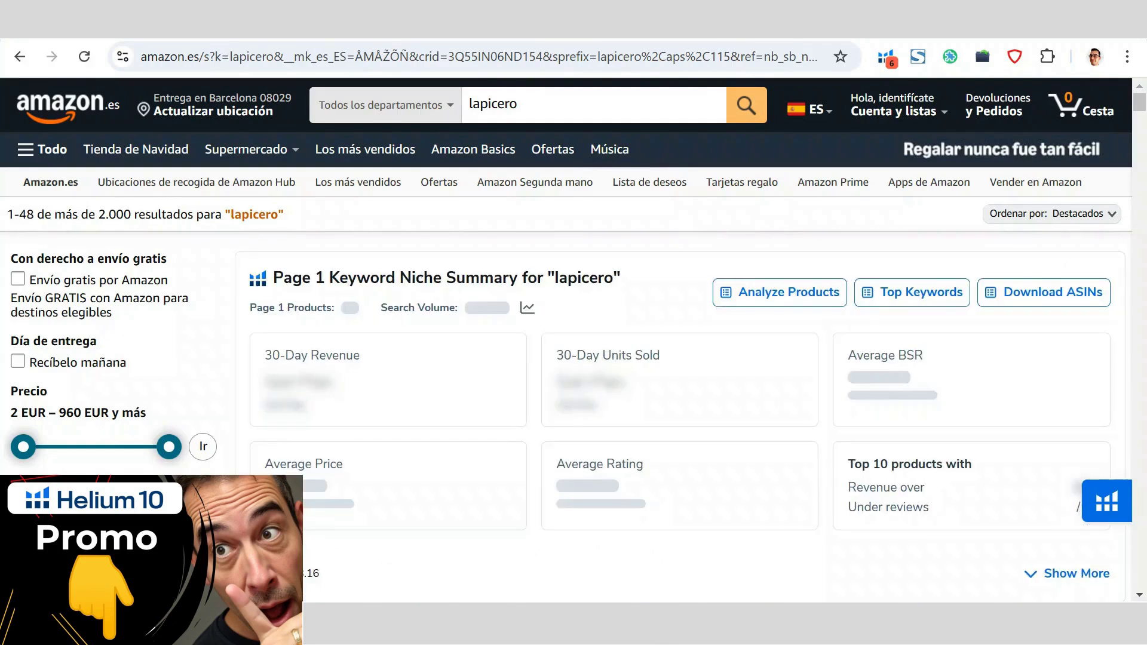
click(451, 227)
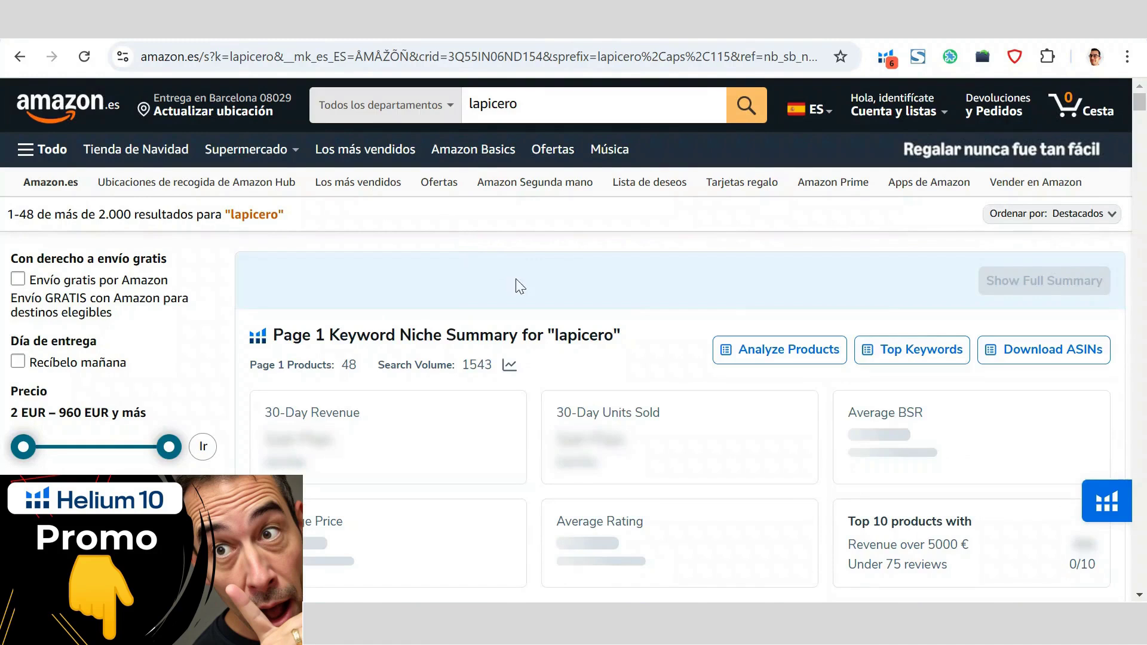
click(1107, 501)
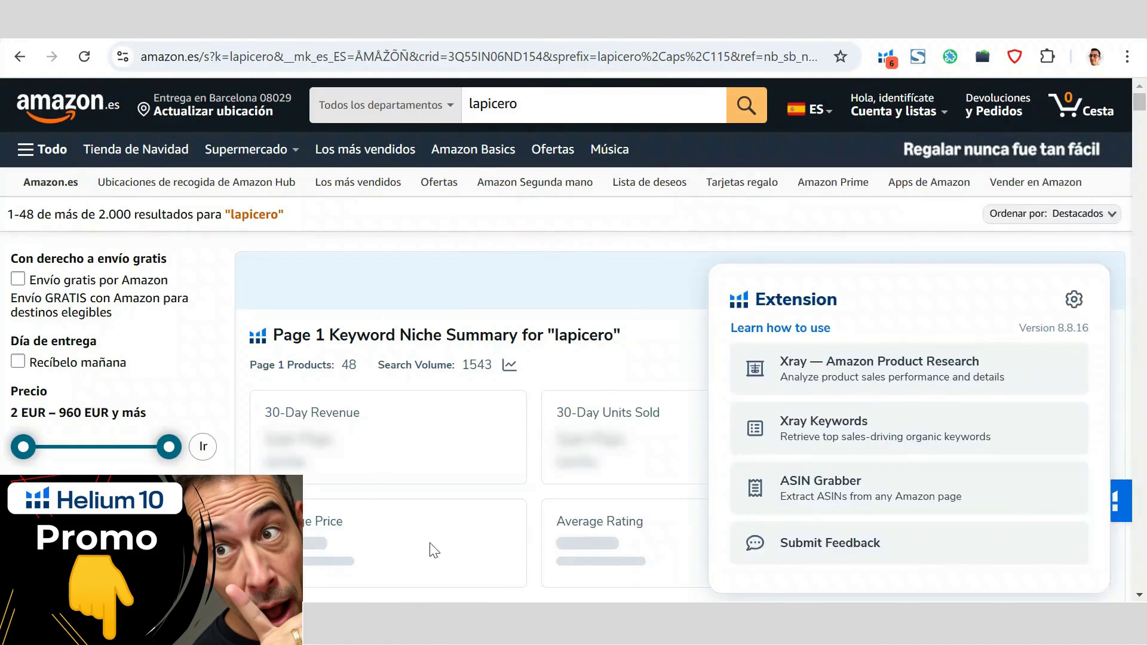
click(858, 387)
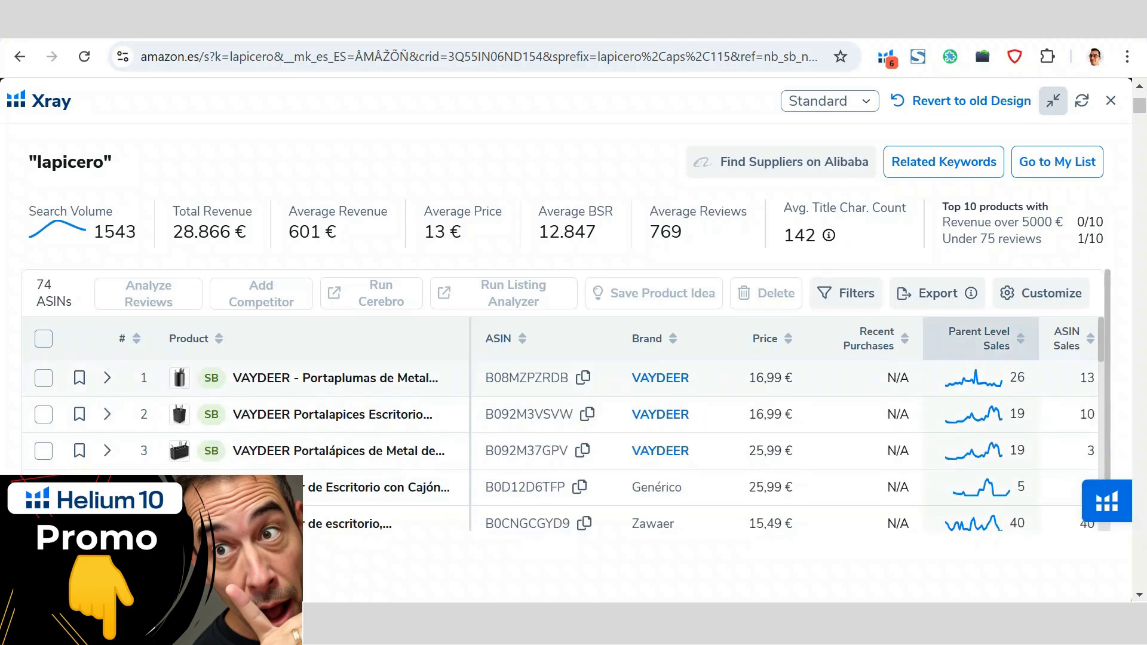
- Examine the sponsored, Amazon Choice, ABA and Amazon brand badges beside the products in the Xray list
scroll(212, 412, down, 3)
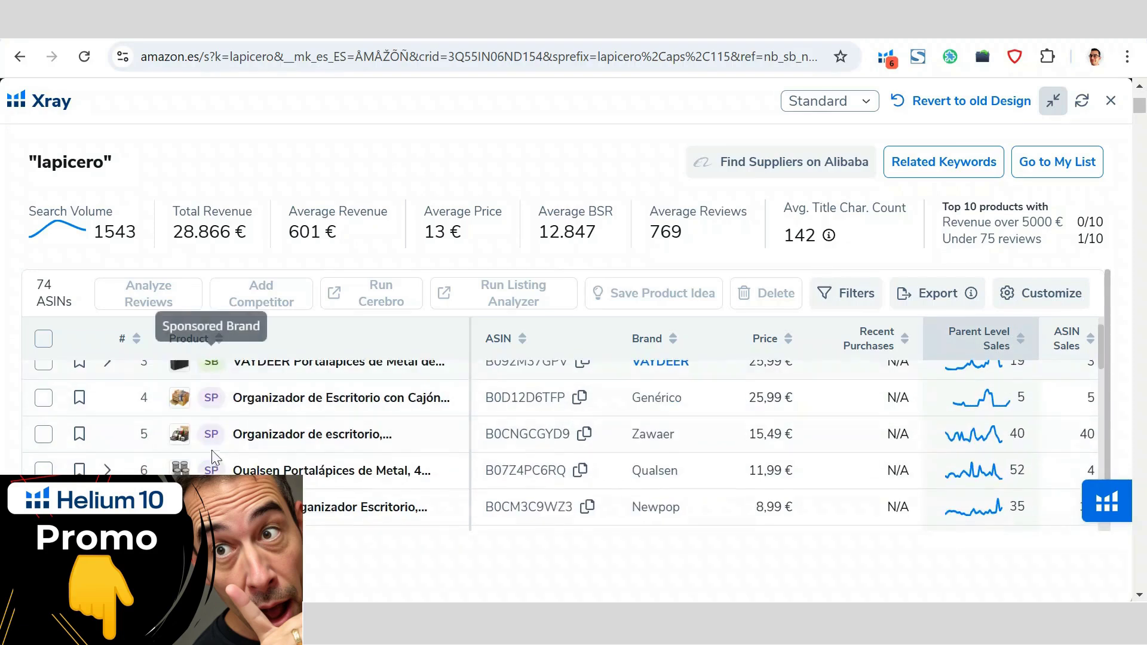
scroll(212, 412, down, 2)
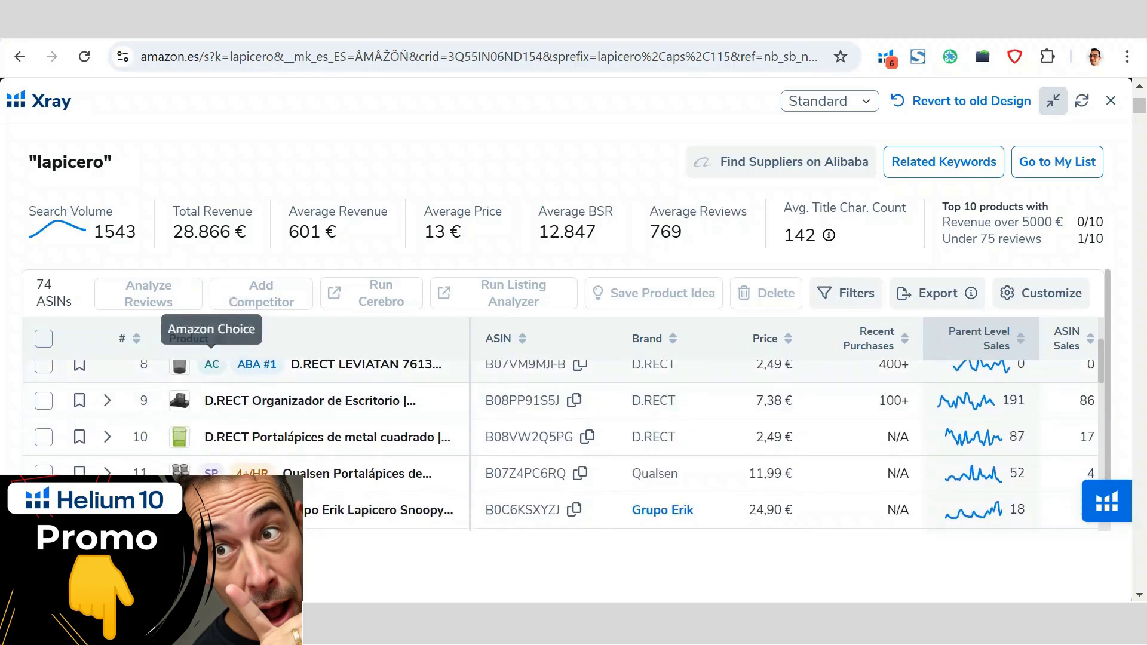
mouse_move(256, 365)
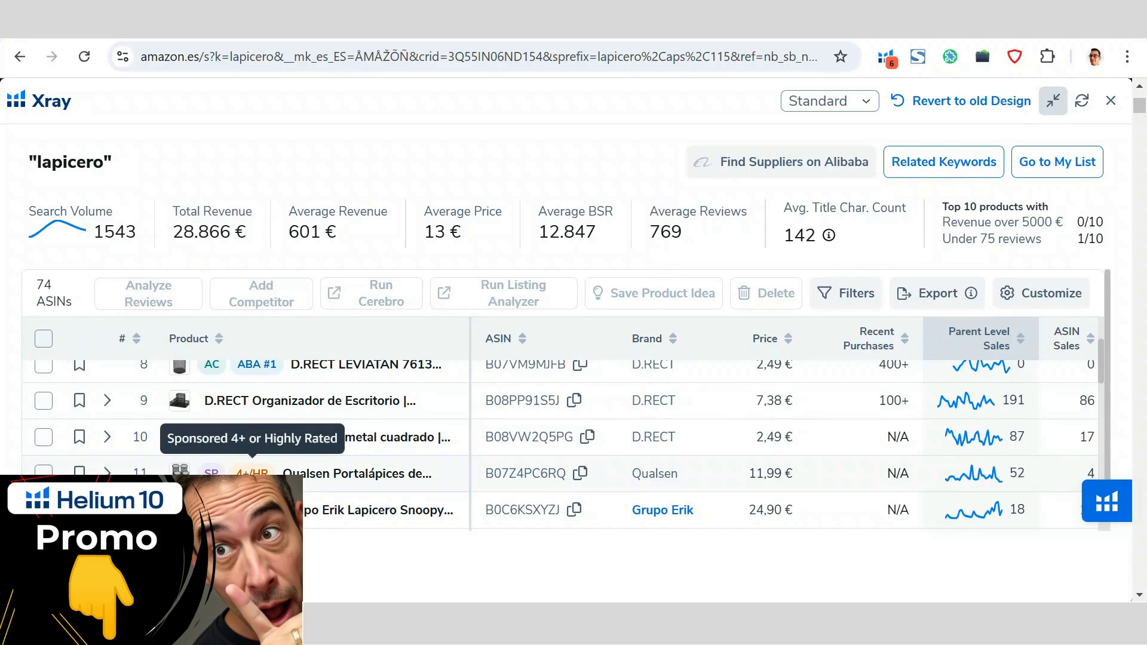
scroll(239, 442, down, 2)
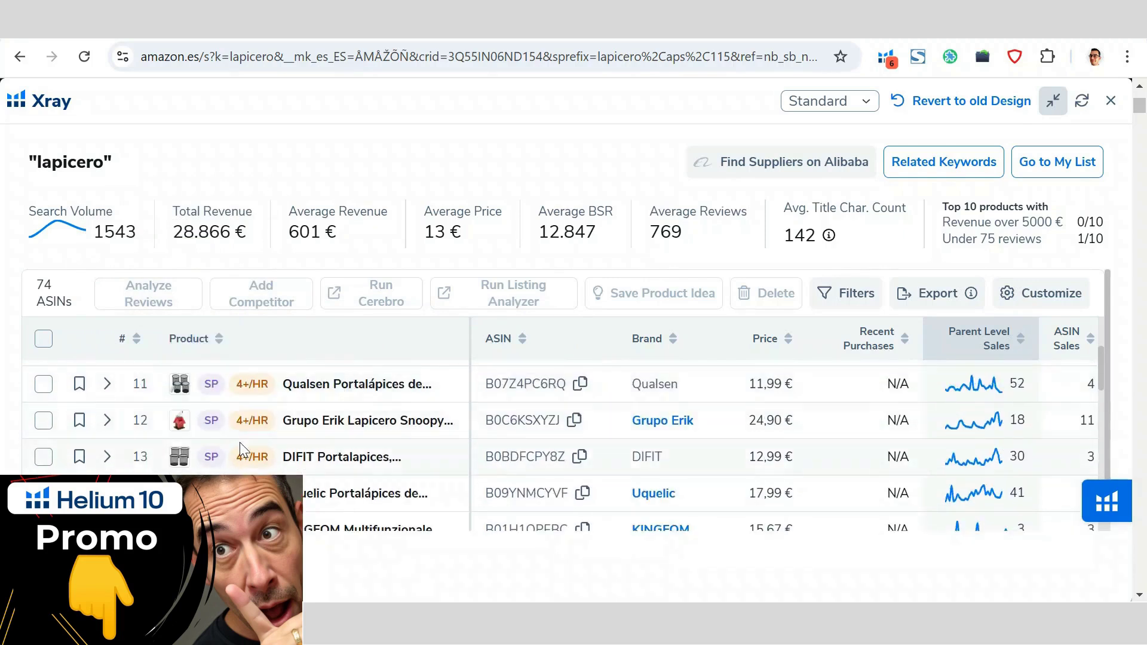
scroll(239, 442, down, 2)
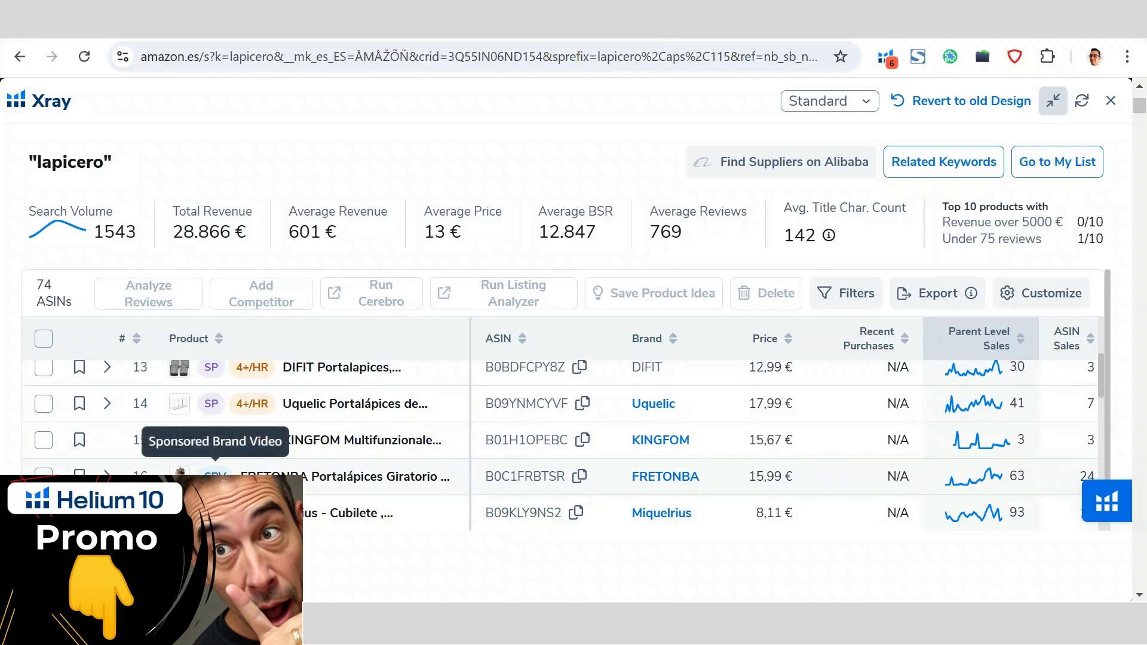
scroll(260, 474, down, 2)
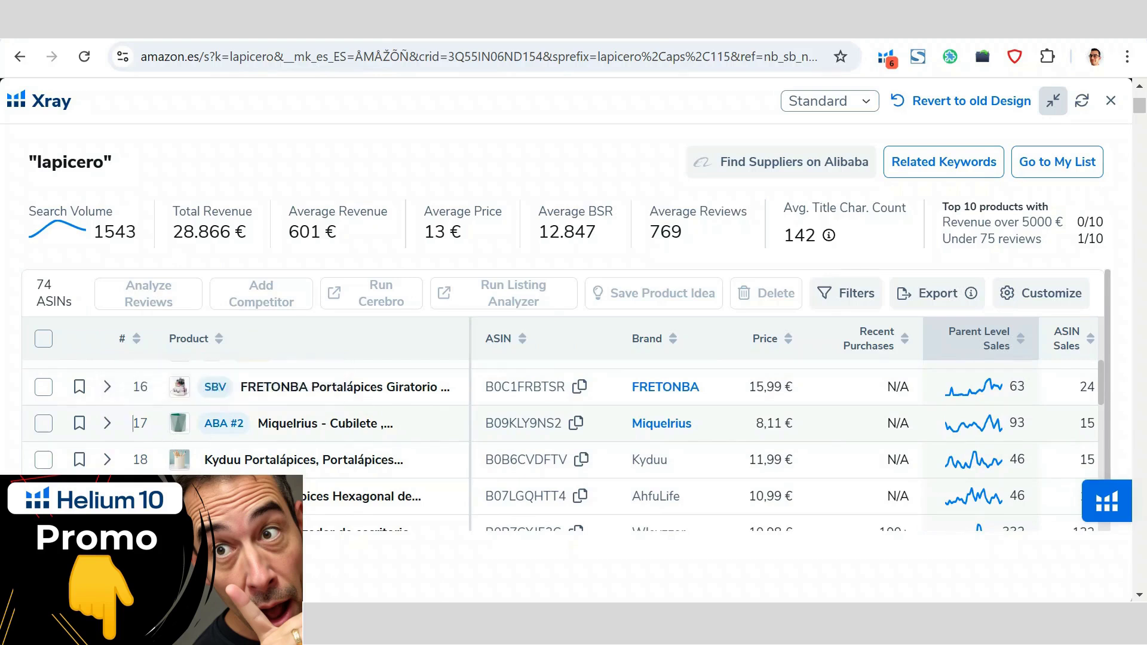
double_click(140, 423)
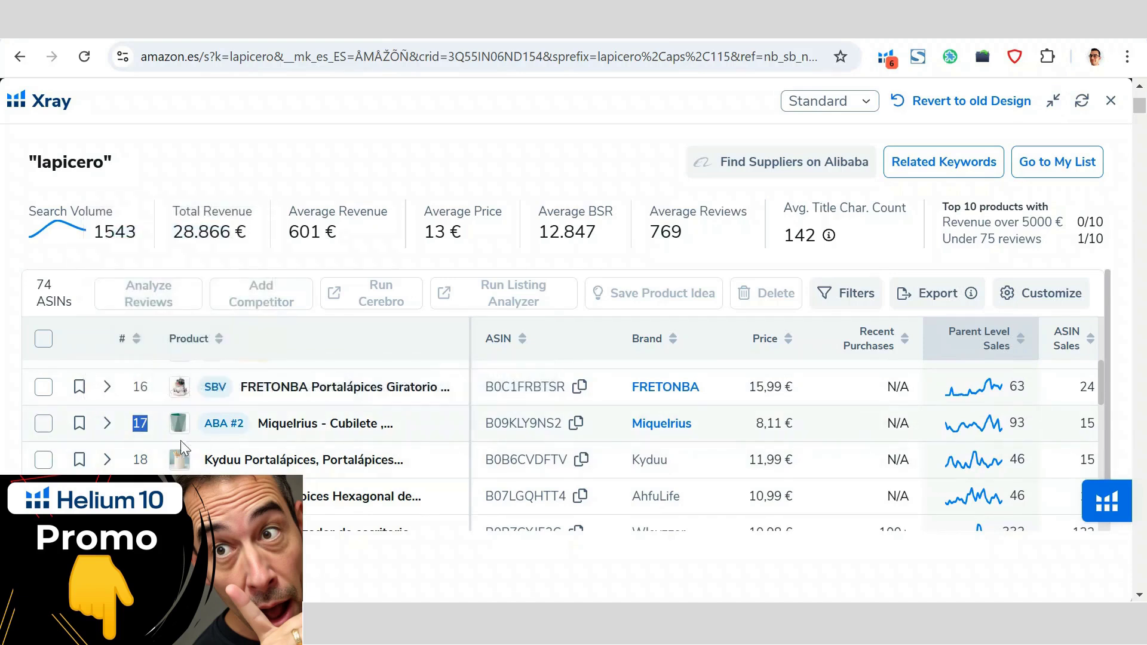
scroll(217, 459, down, 2)
scroll(238, 430, down, 5)
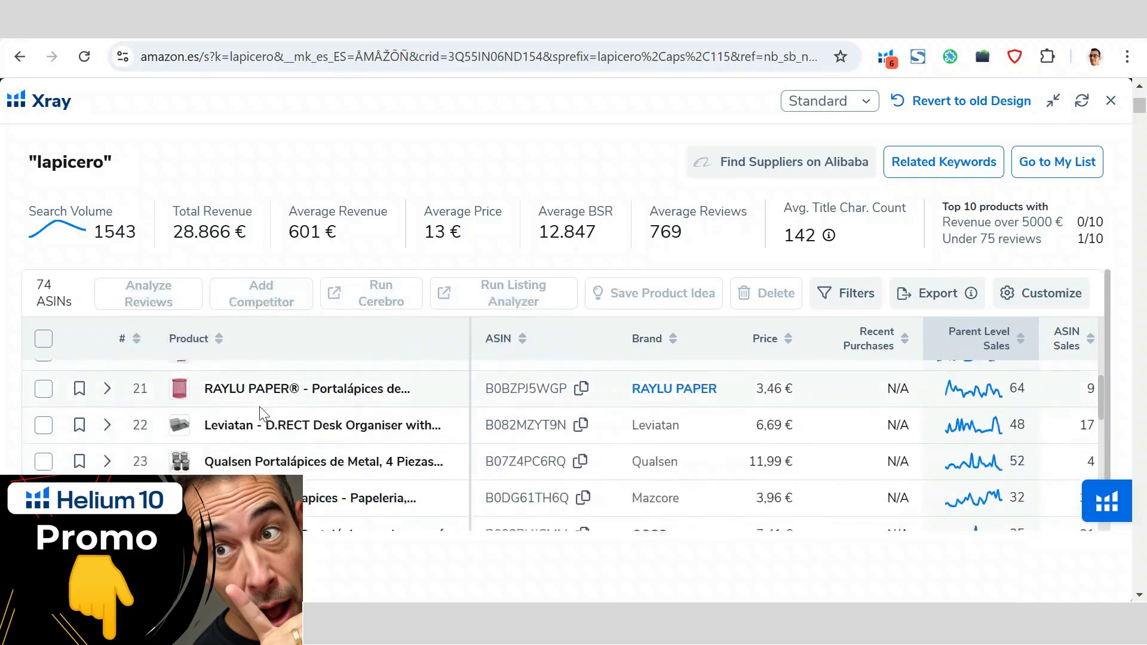
mouse_move(212, 393)
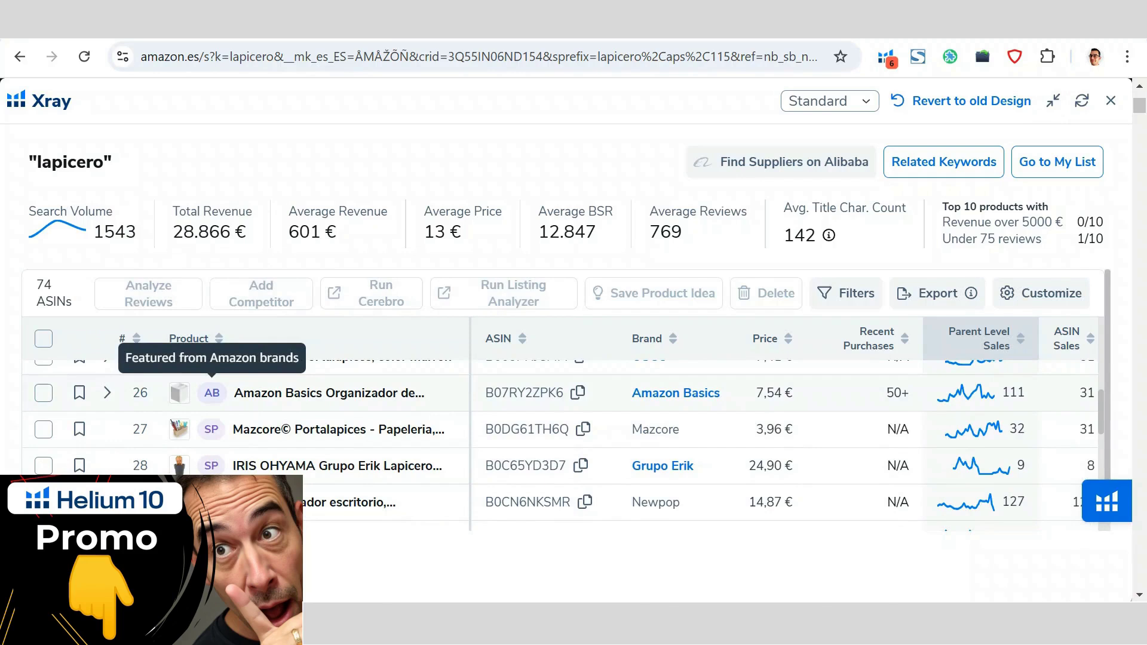
mouse_move(211, 428)
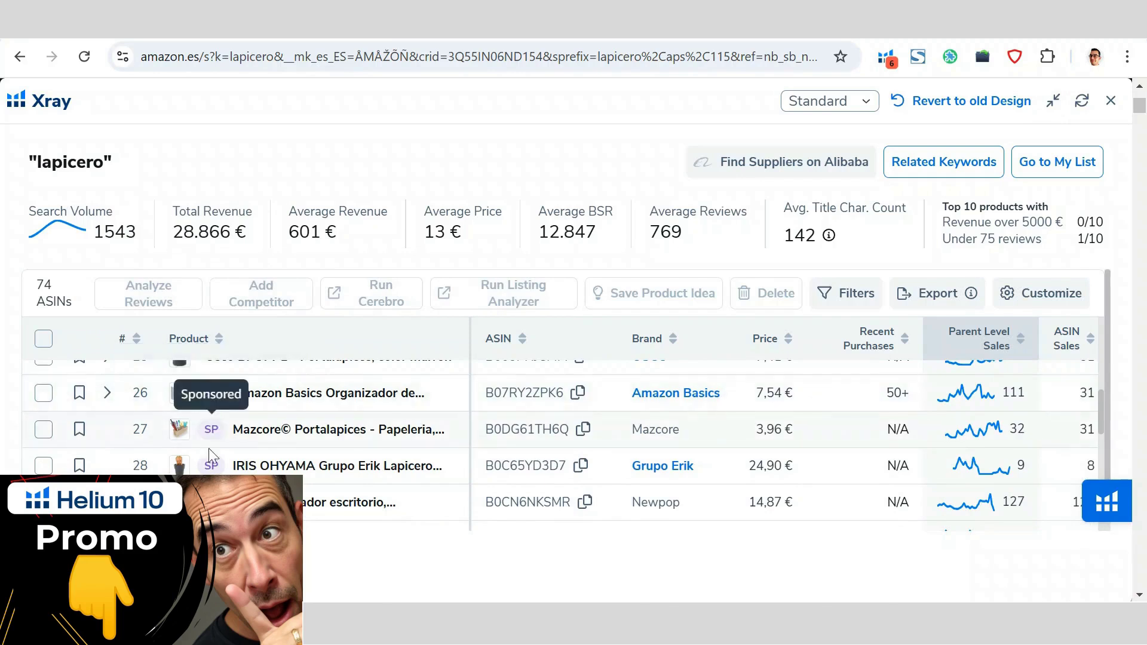
mouse_move(211, 465)
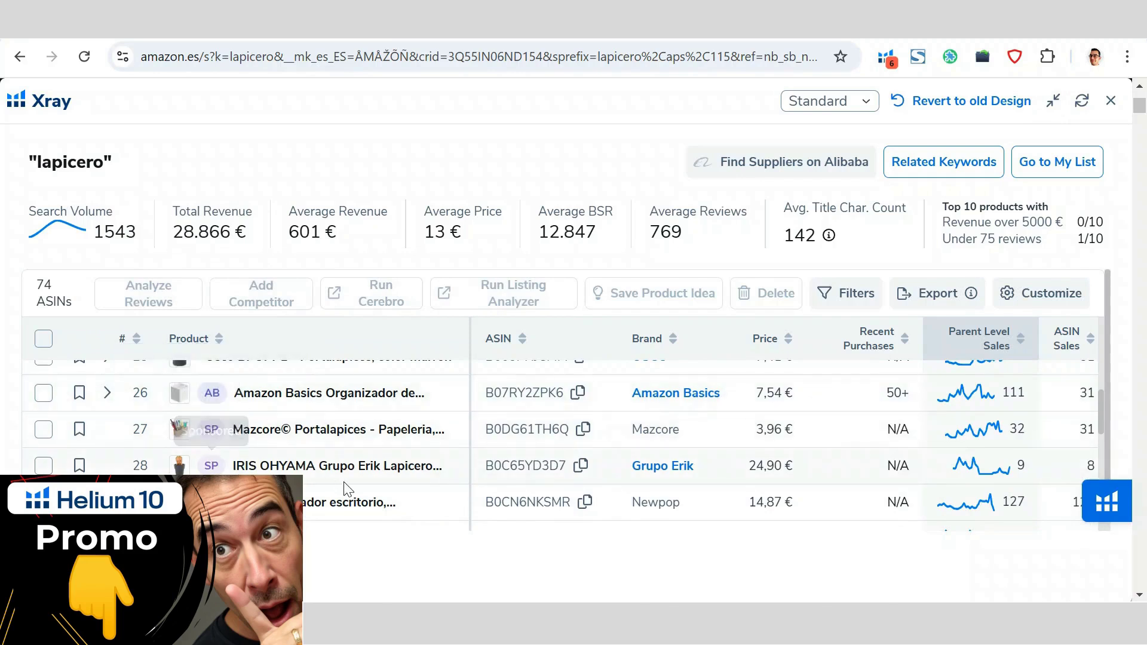
- Review the recent purchases and sales columns across the Xray list, and check which columns the Standard table offers
scroll(387, 471, up, 15)
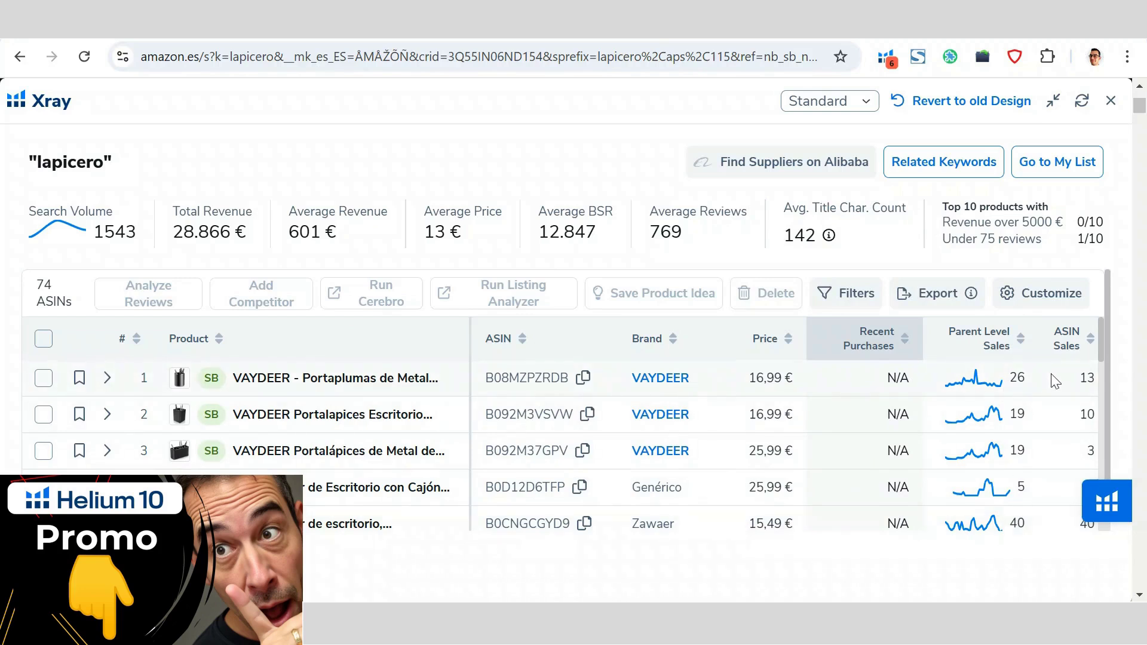
scroll(436, 514, down, 5)
scroll(438, 517, down, 20)
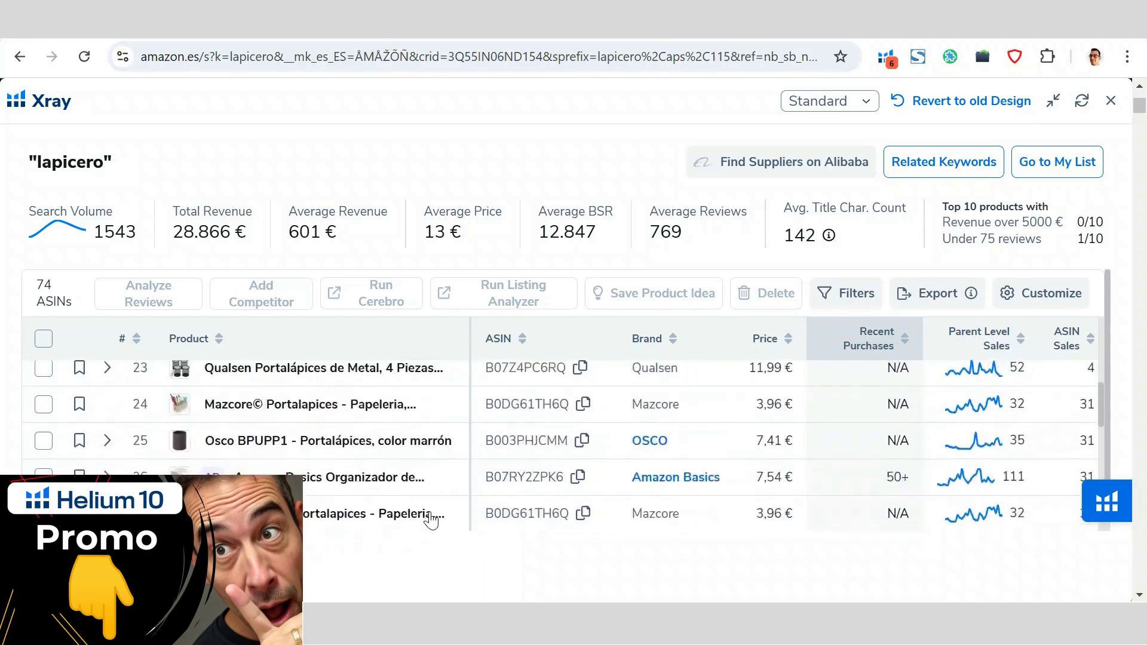
scroll(825, 454, up, 20)
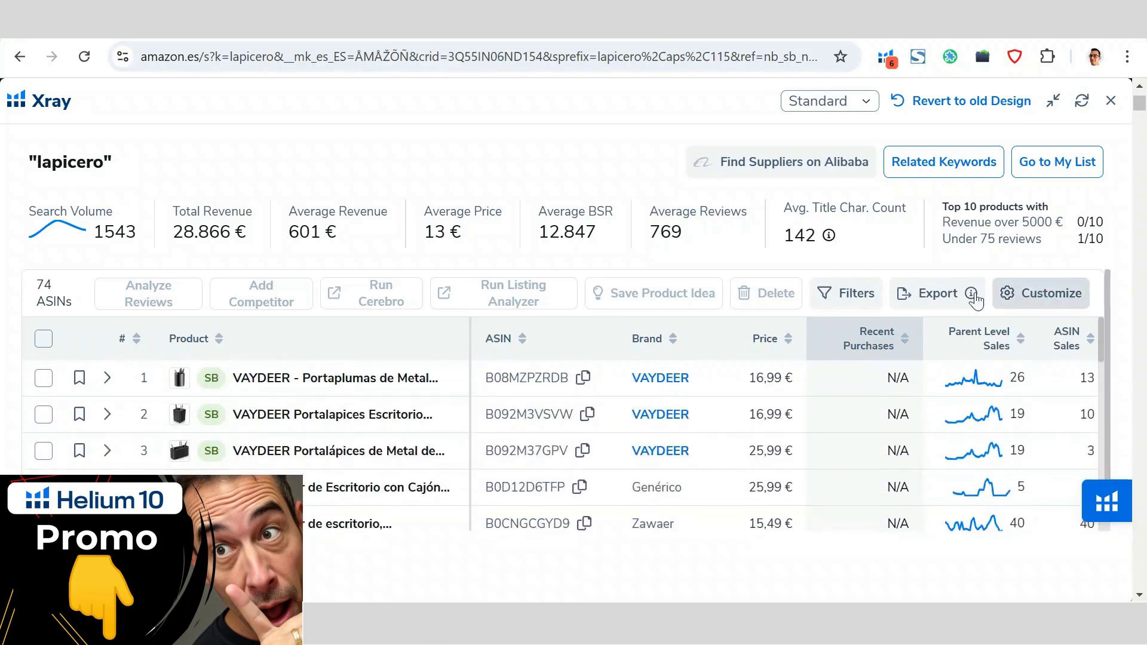
click(1018, 293)
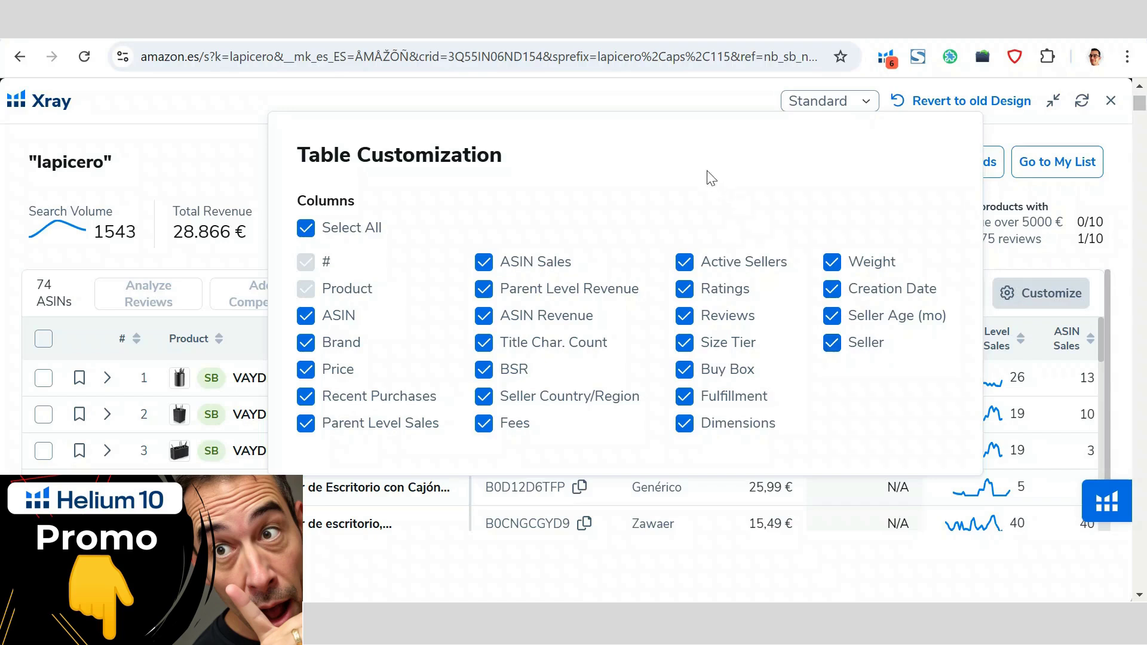
click(650, 91)
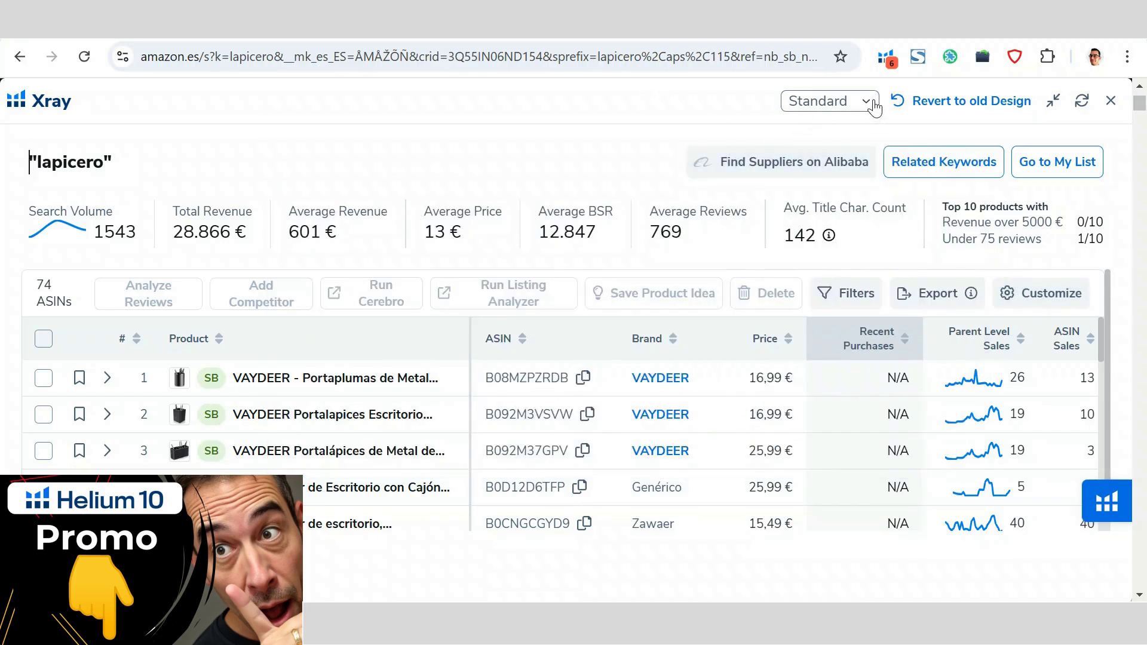
- Review the Influencer view of Xray and its available table columns, and return to the Standard view
click(873, 108)
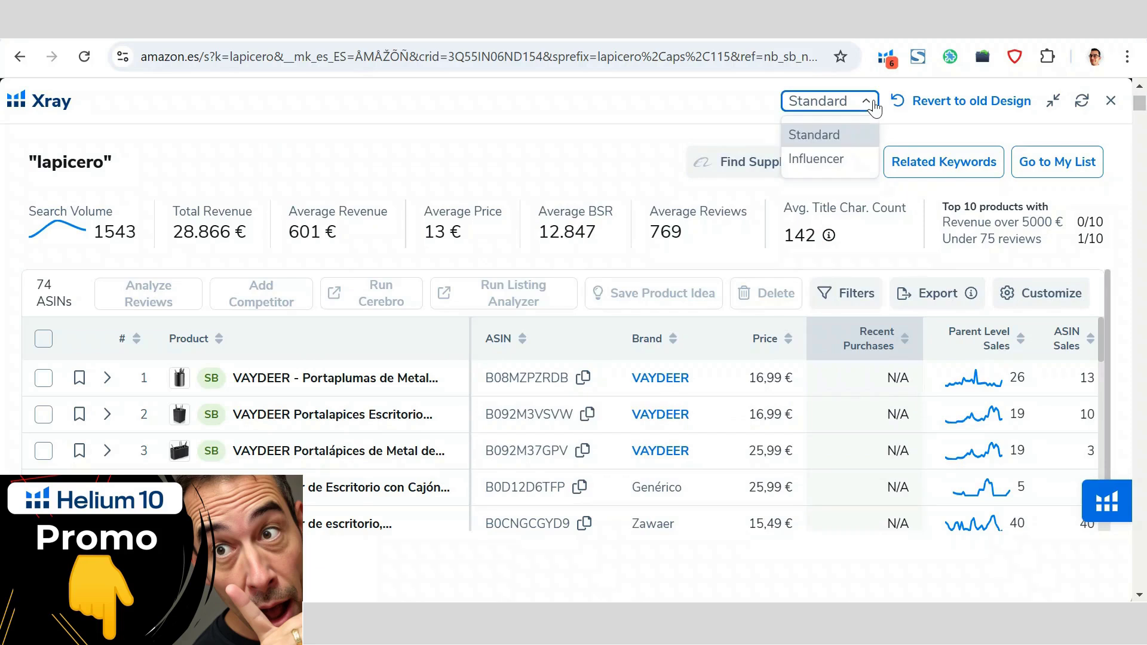
click(807, 161)
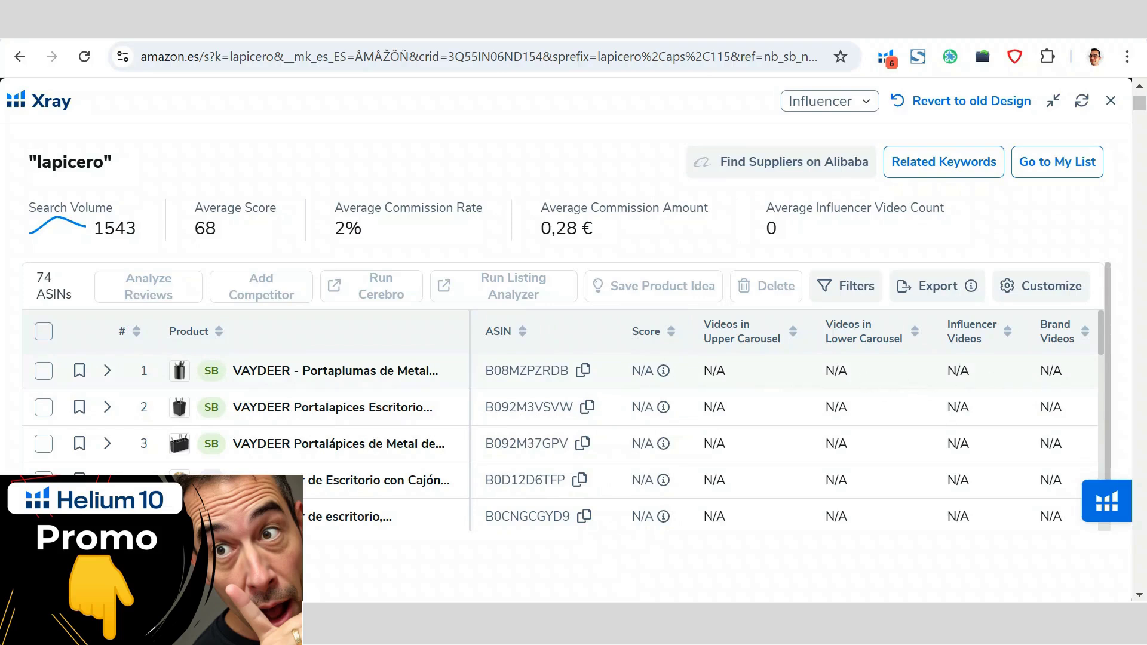
click(1027, 298)
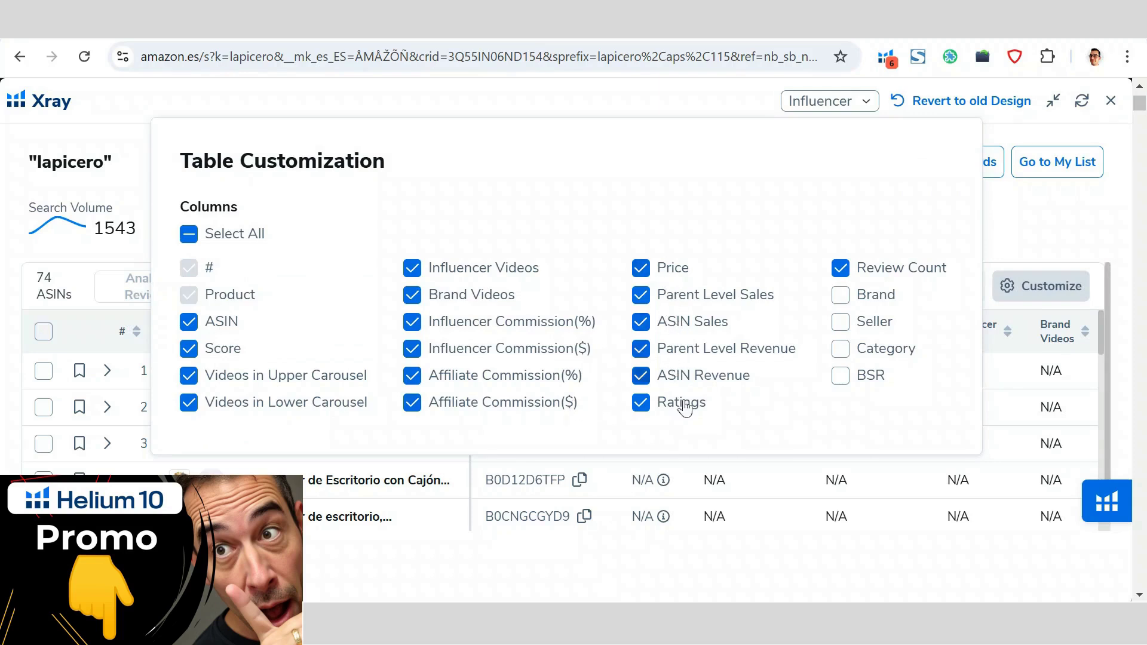
click(1003, 256)
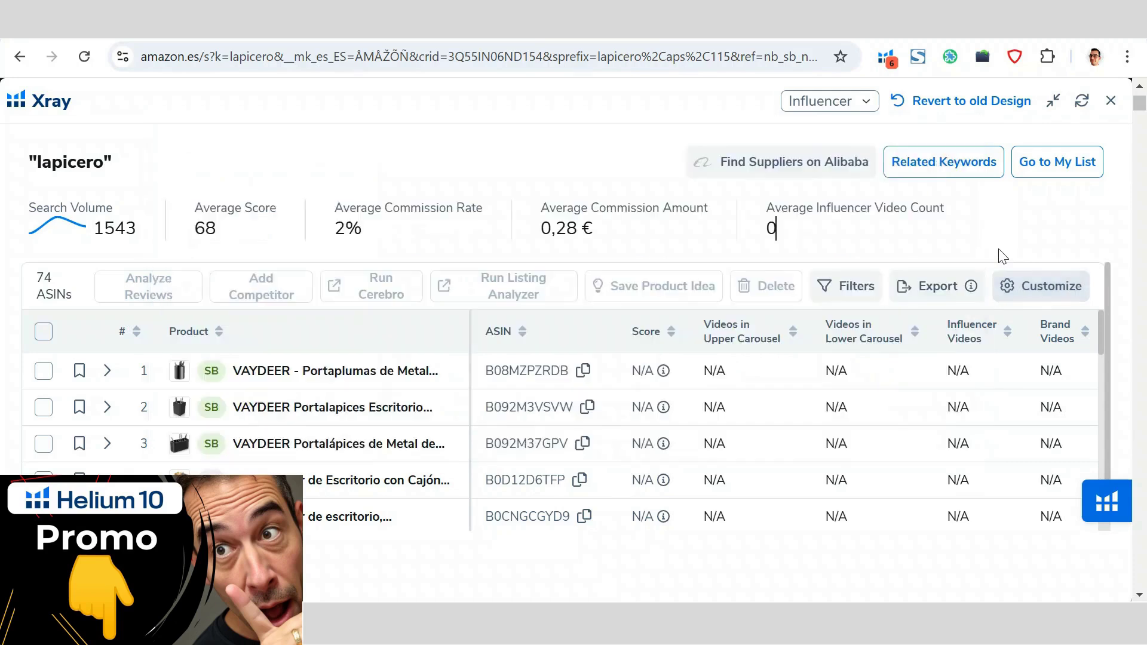
click(856, 109)
click(819, 137)
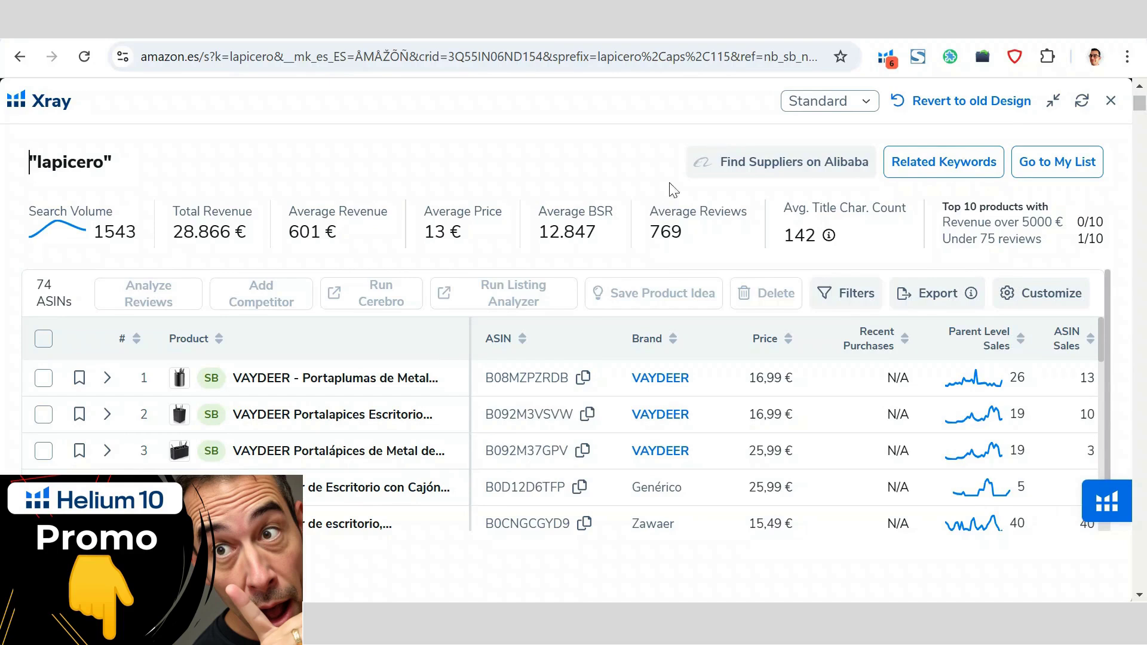
- Filter the Xray results to products with the AMZ fulfillment type and check how many ASINs remain
click(41, 380)
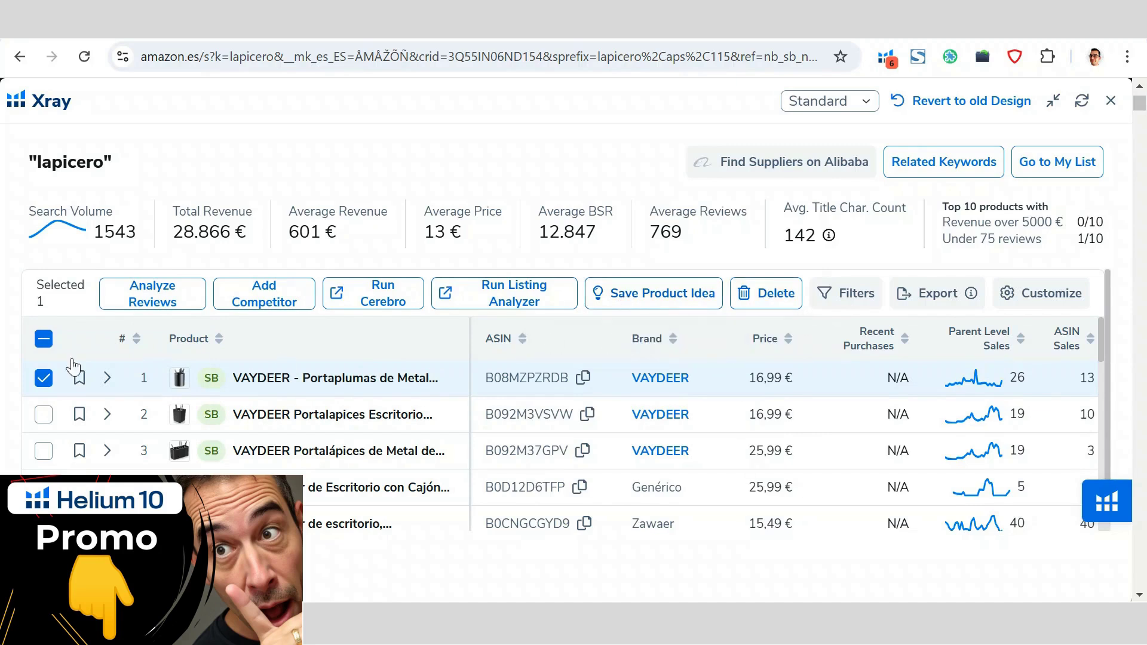
click(45, 382)
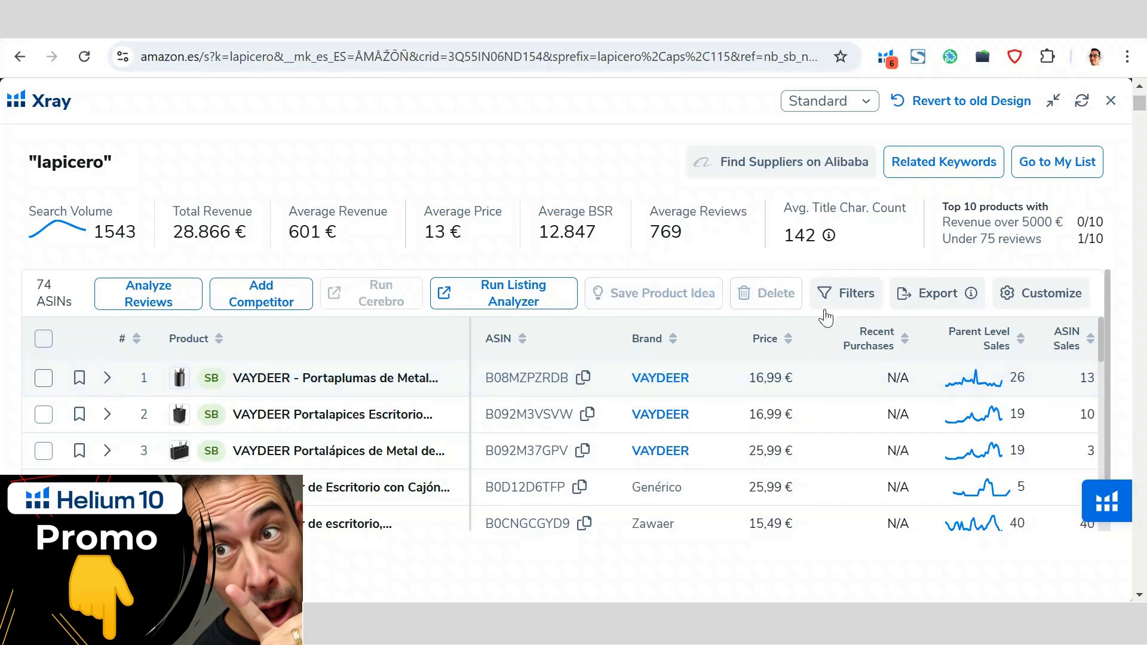
click(848, 311)
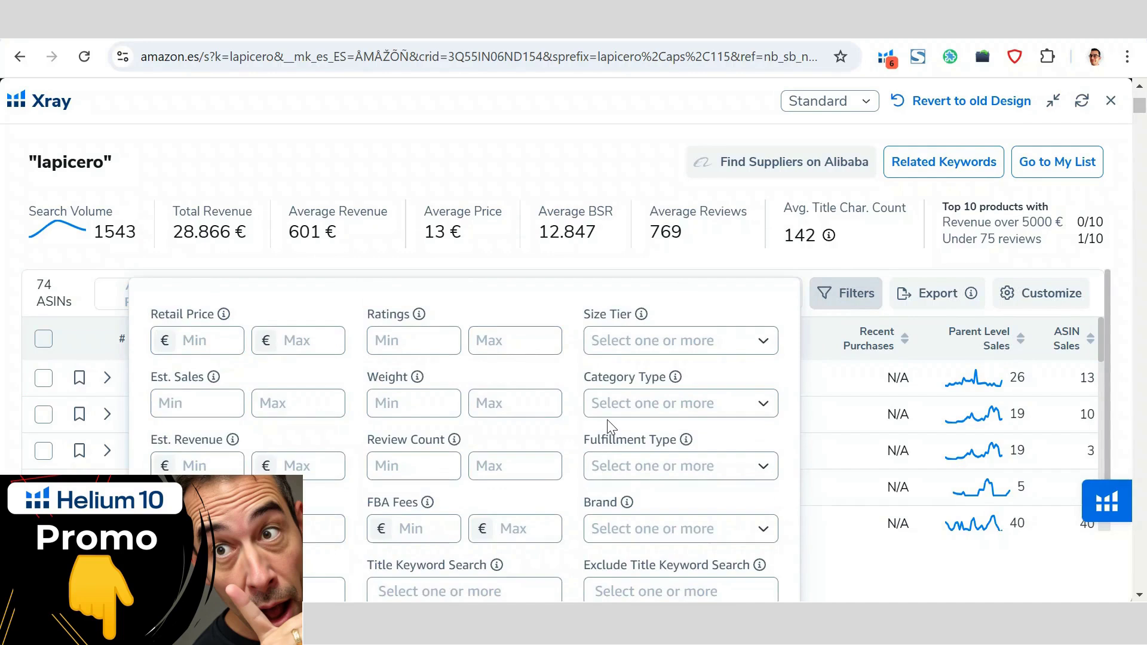
click(648, 466)
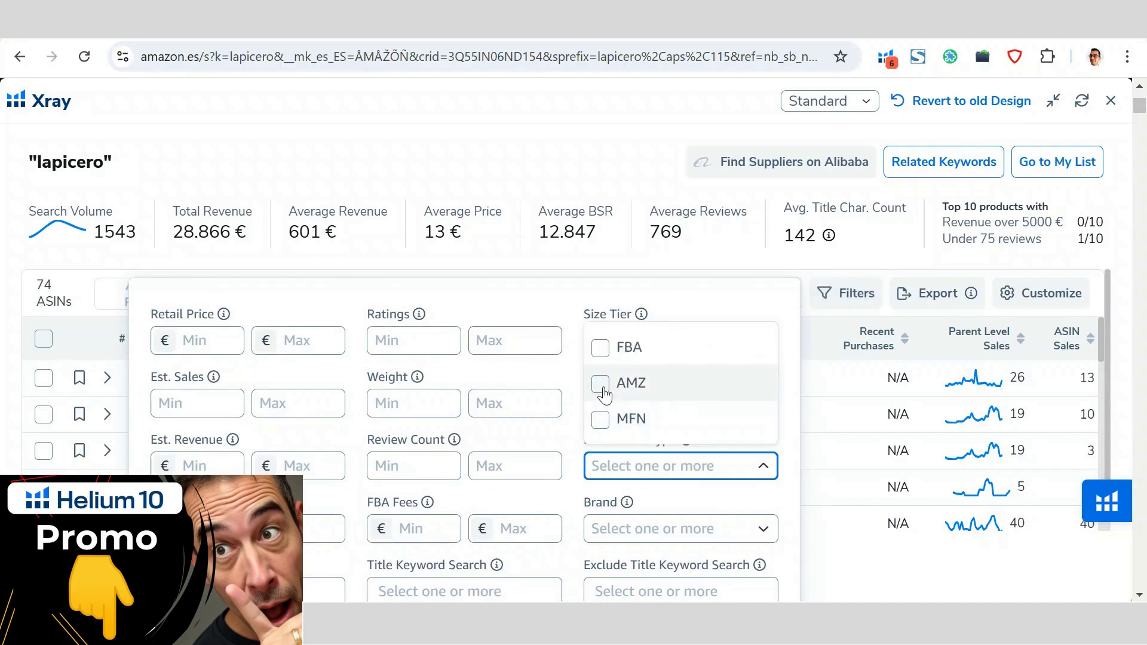
click(602, 387)
click(801, 385)
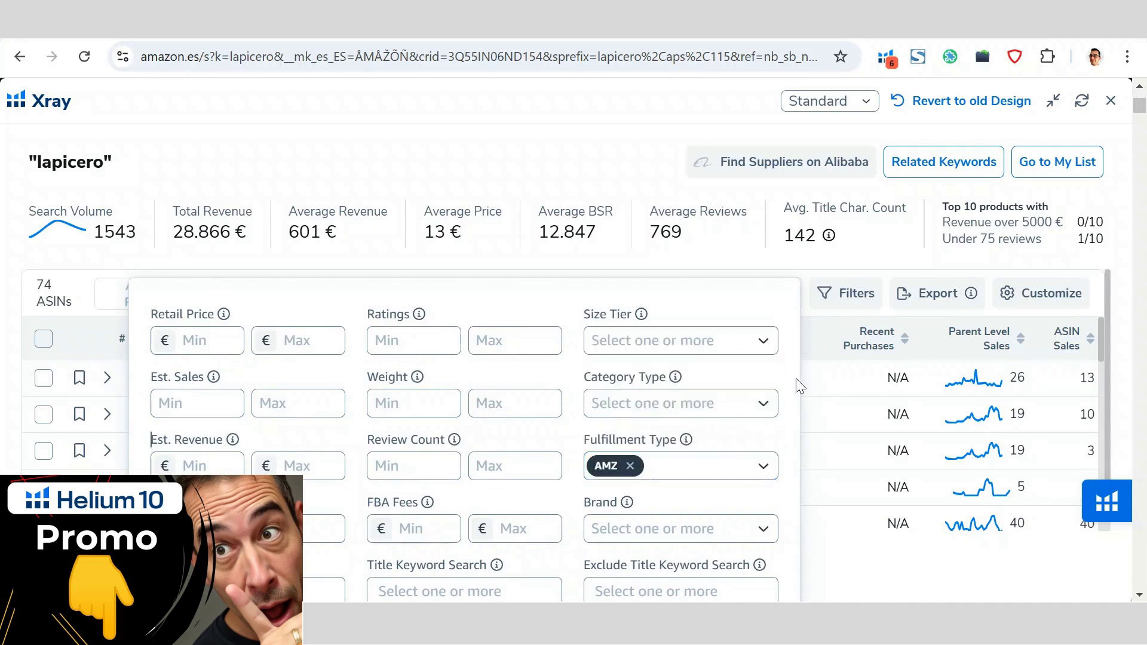
key(ctrl+minus)
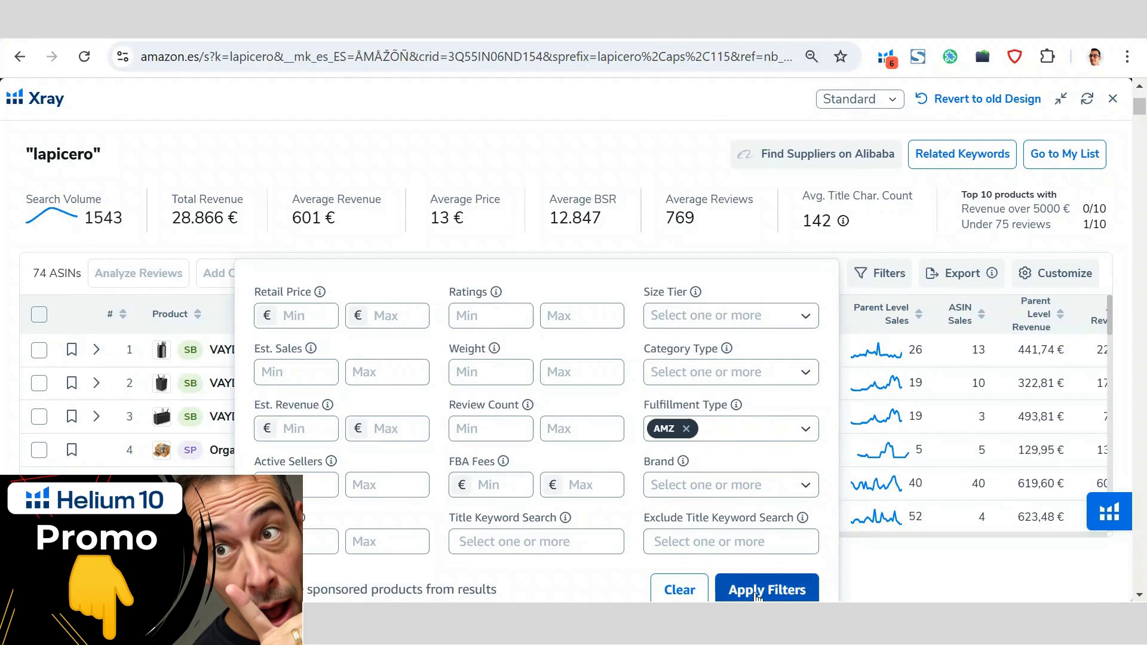
click(756, 591)
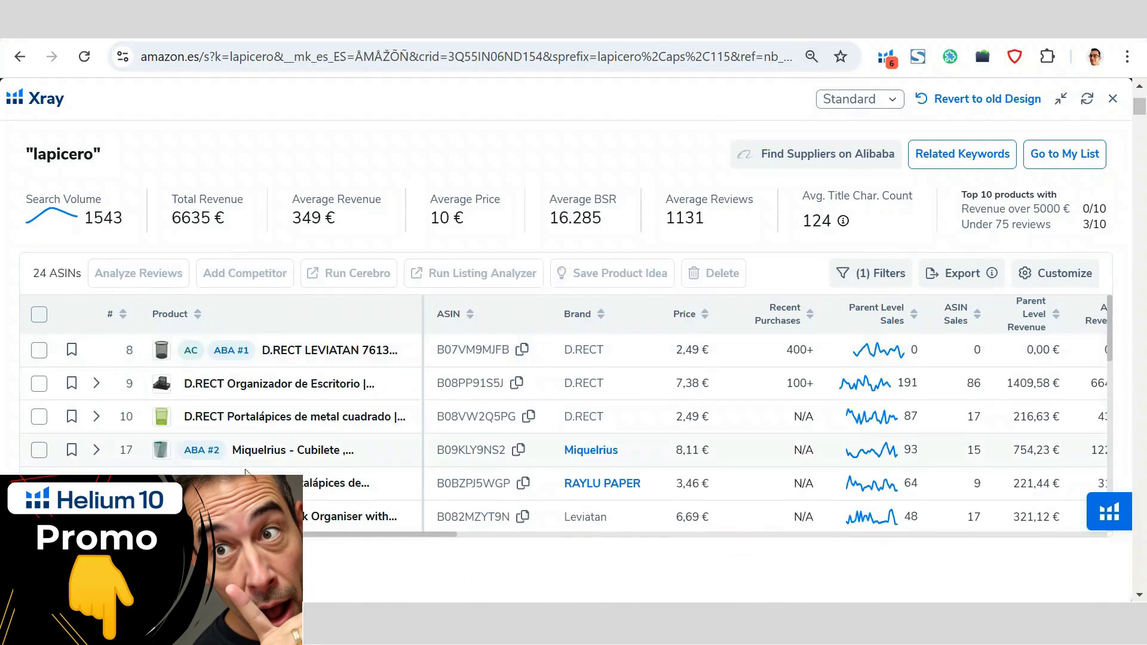
double_click(39, 273)
click(39, 273)
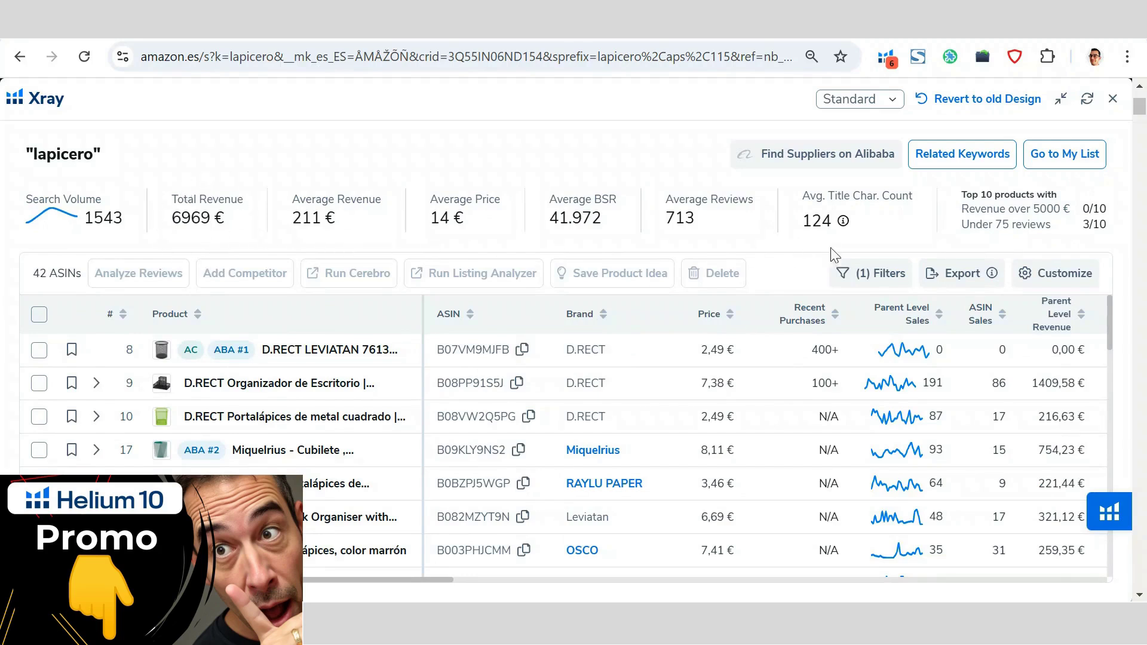
- Clear the fulfillment type filter from the Xray results, and exclude sponsored products instead
click(867, 273)
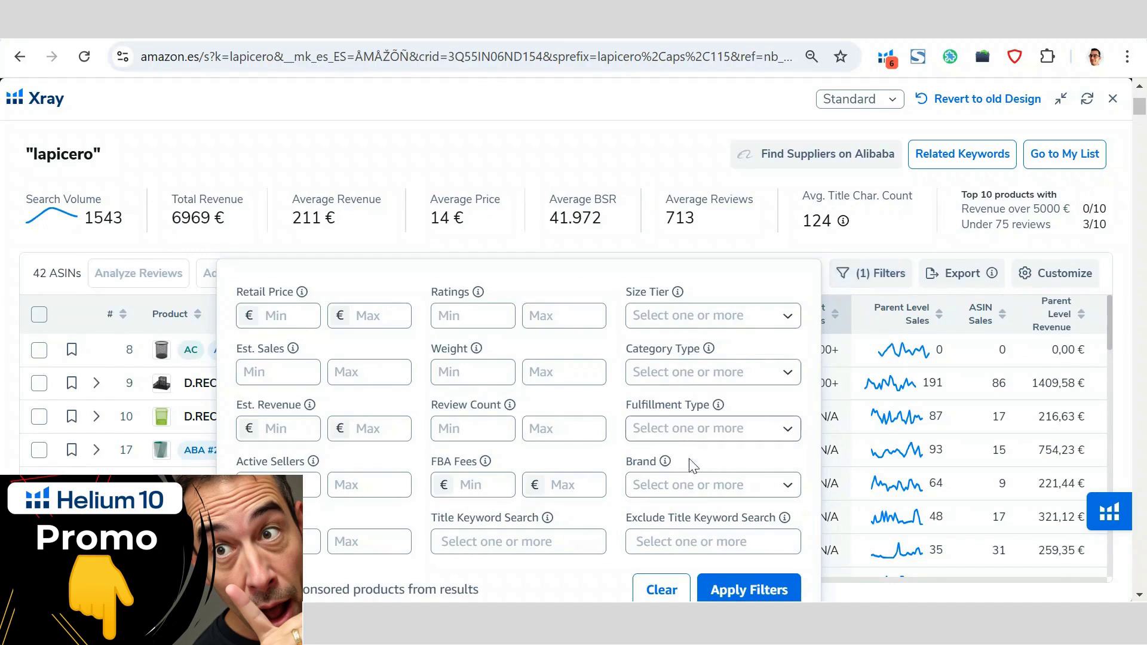
click(746, 593)
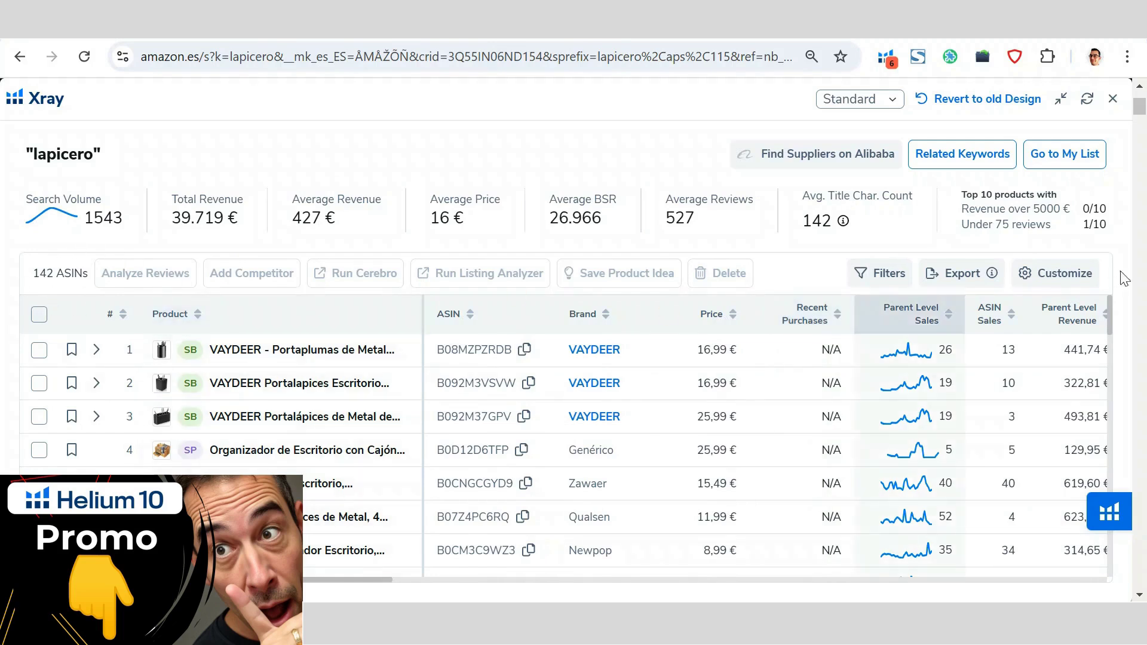
click(1072, 273)
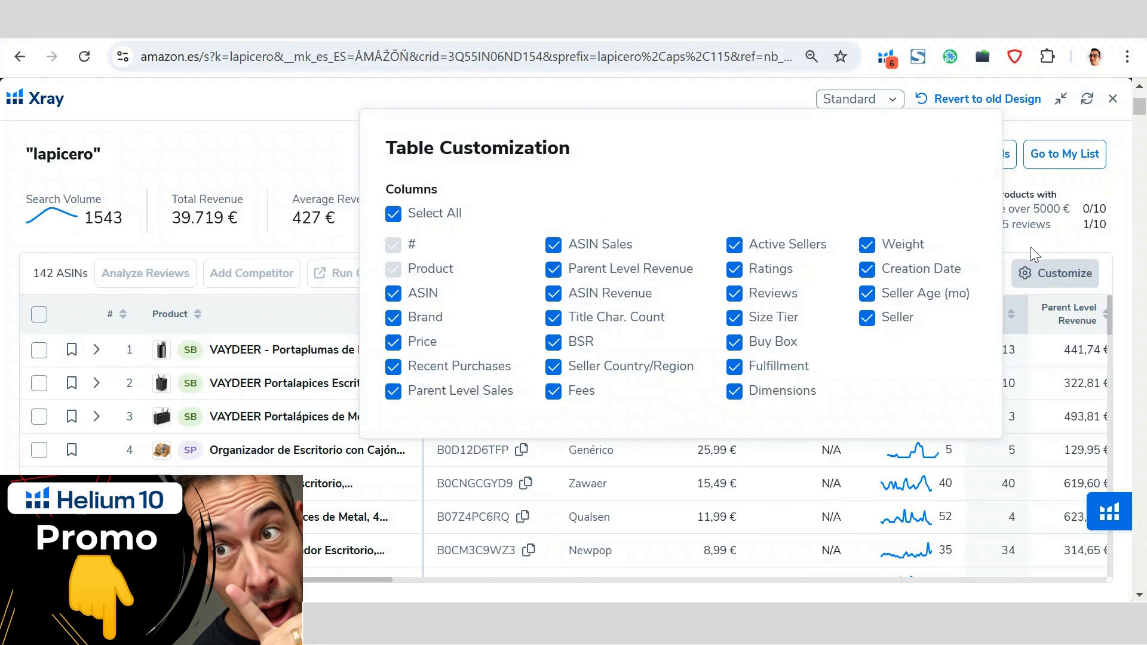
click(1035, 263)
click(860, 274)
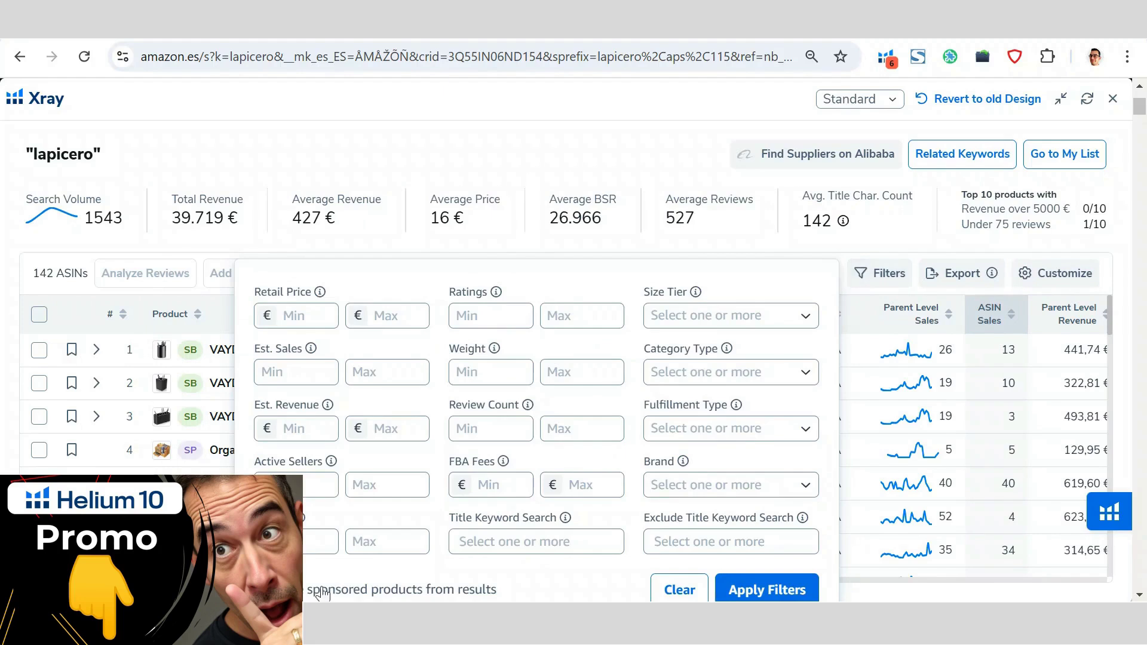
click(782, 590)
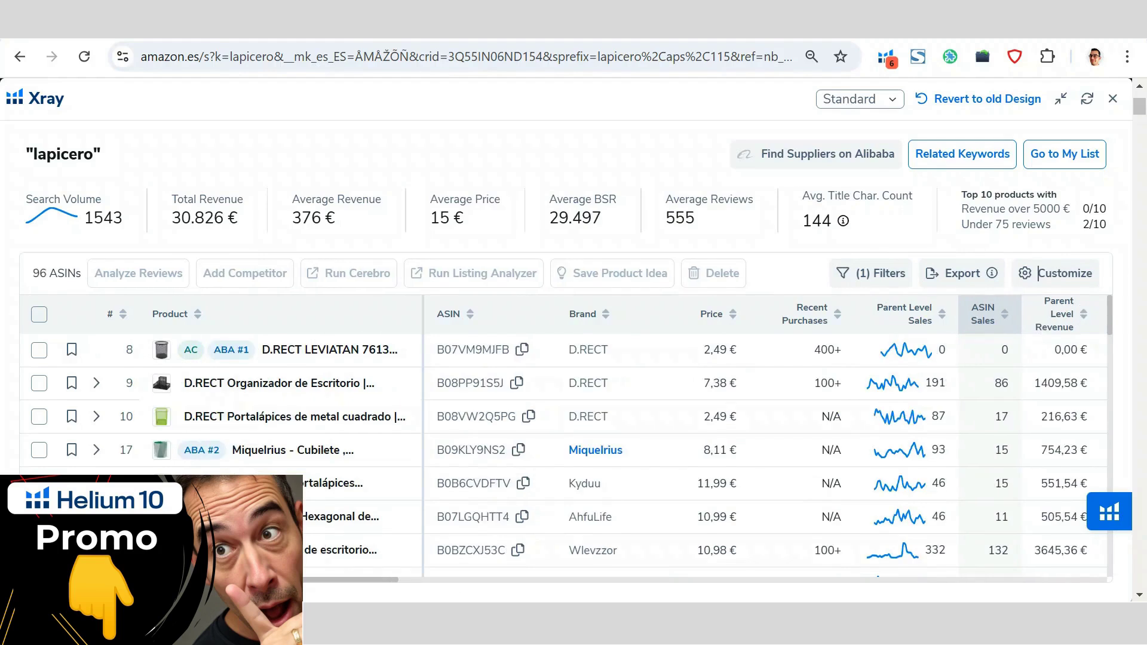
double_click(39, 273)
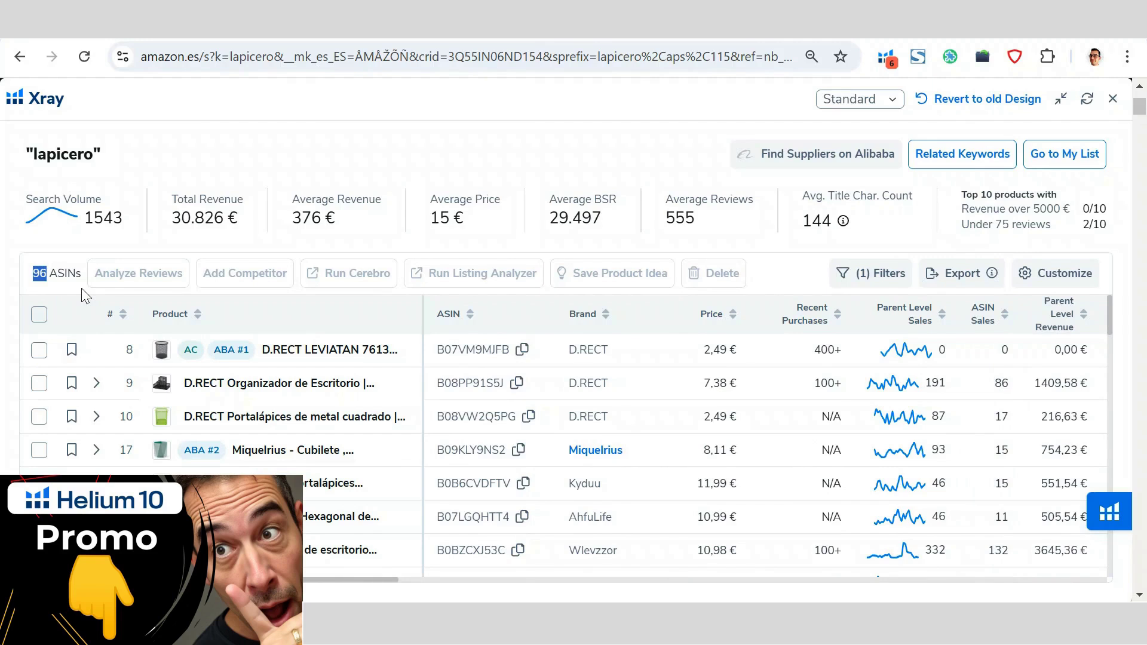
click(82, 288)
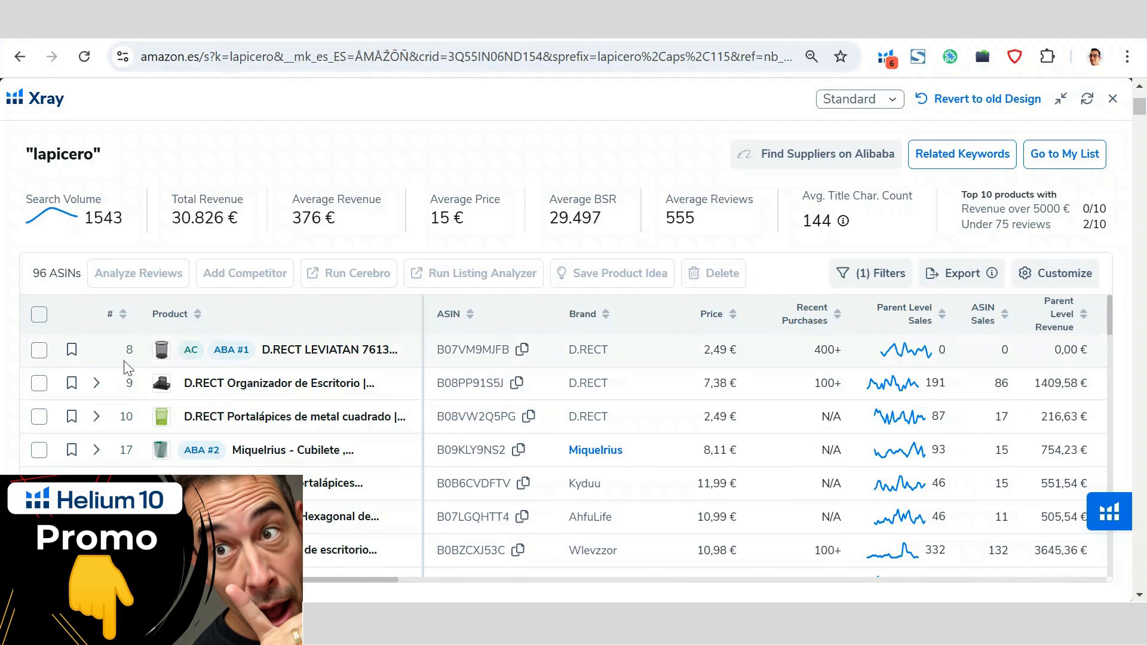
- Select the D.RECT LEVIATAN product and browse the Alibaba suppliers offered for "lapicero", including their prices and minimum orders
click(42, 351)
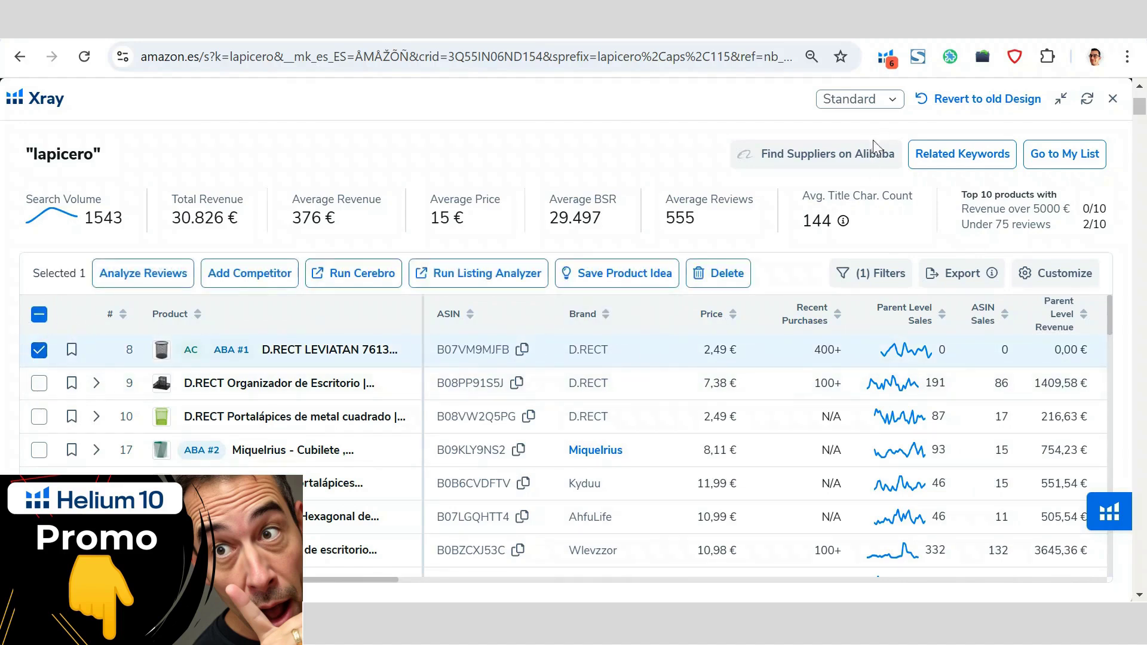
click(803, 160)
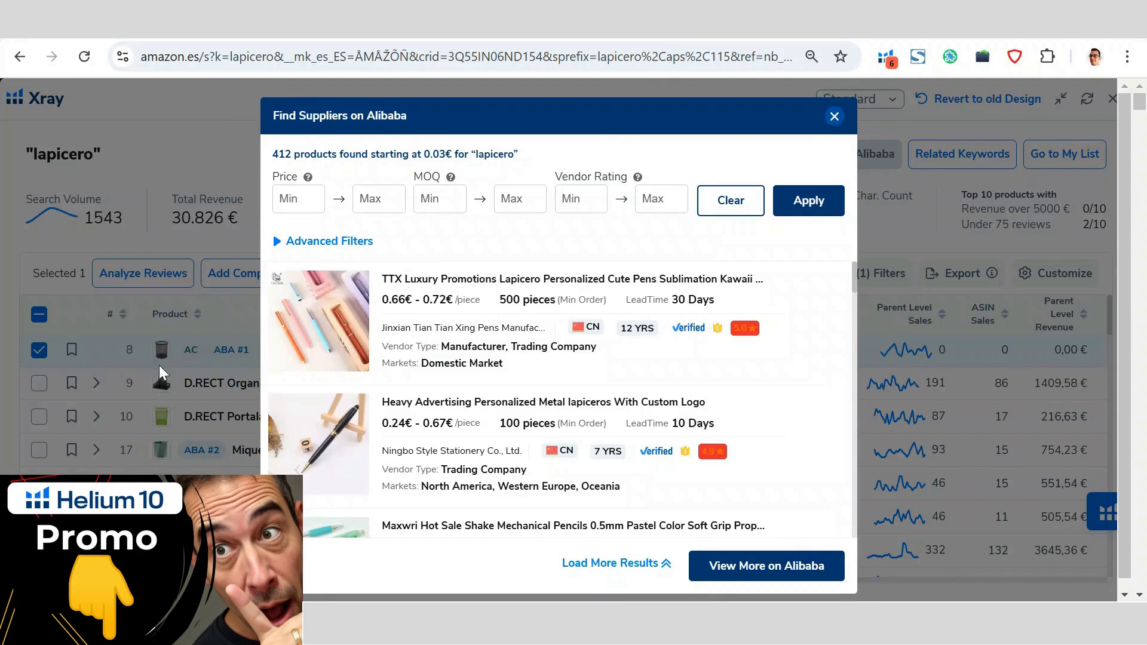
scroll(421, 341, down, 13)
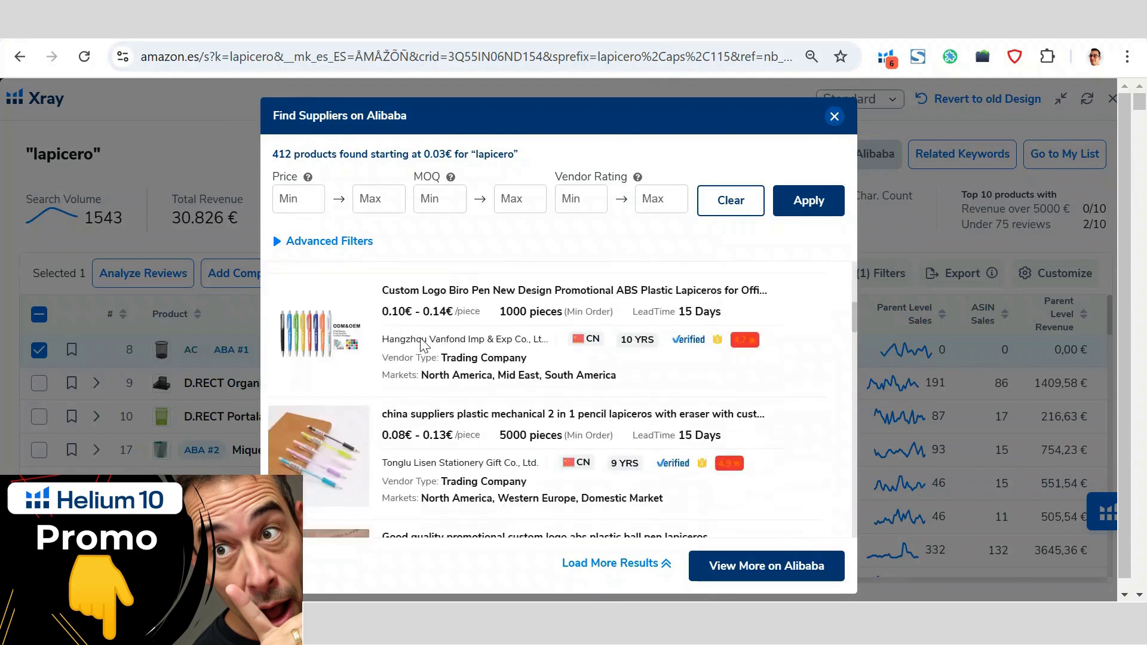
scroll(421, 341, down, 10)
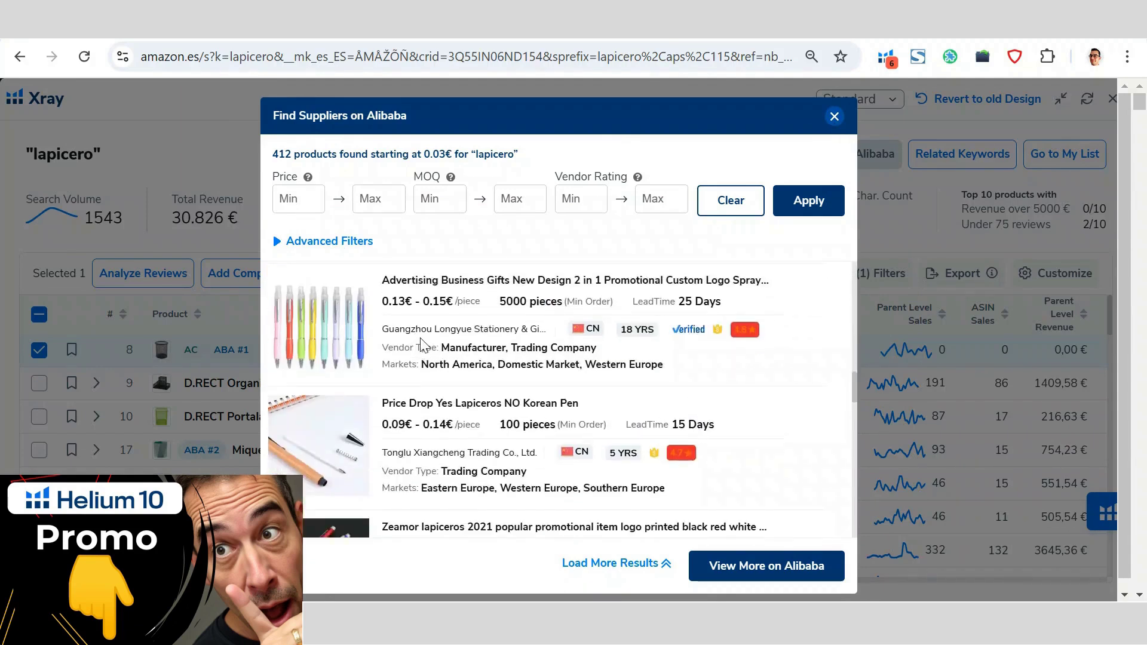
click(835, 117)
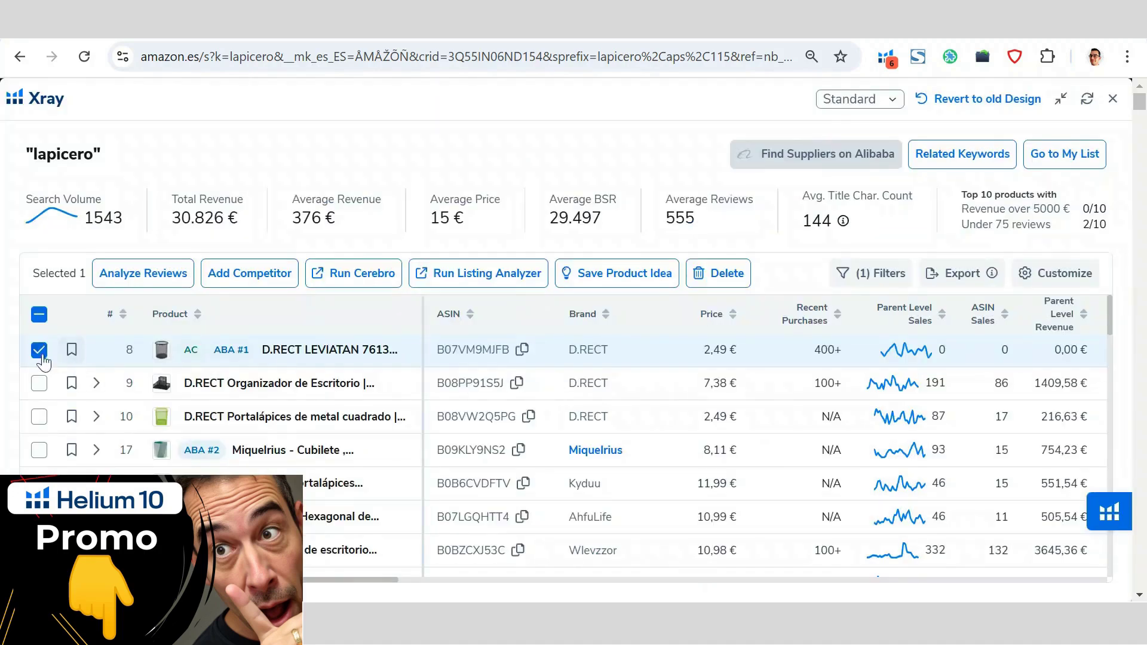
- Switch to Helium 10's Cerebro and look up keywords for the sample ASIN B000HHQ3AM on the Spanish marketplace
click(167, 350)
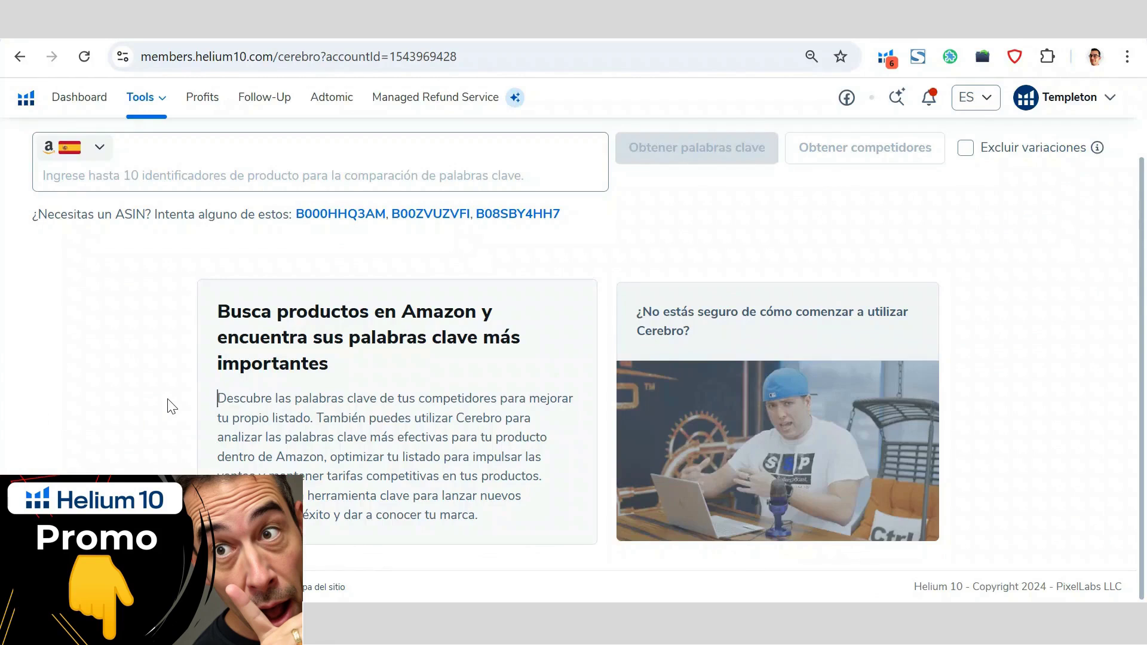
scroll(205, 397, up, 2)
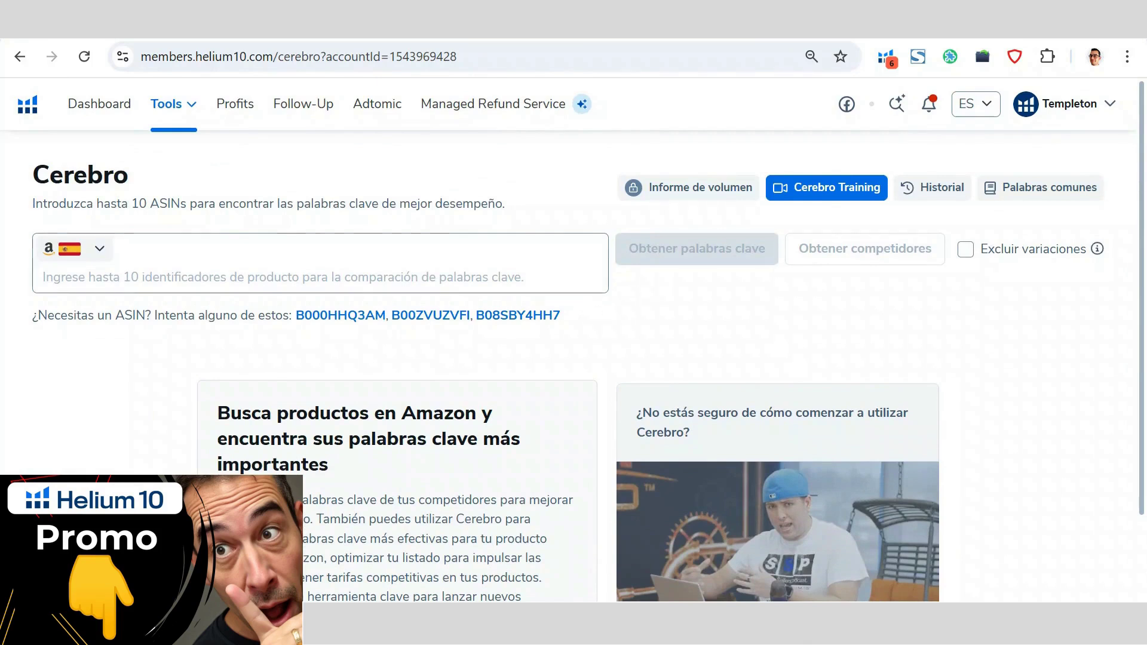
click(321, 316)
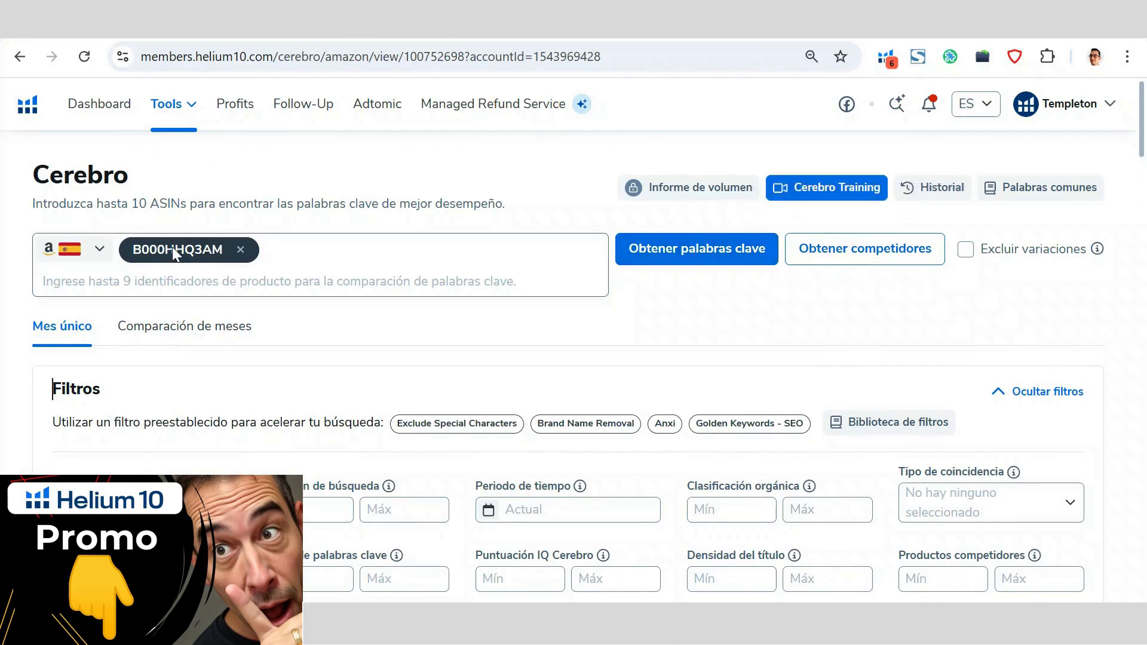
- Review Cerebro's keyword distribution and search volume summary, and check which columns the keyword table offers
scroll(830, 321, down, 1)
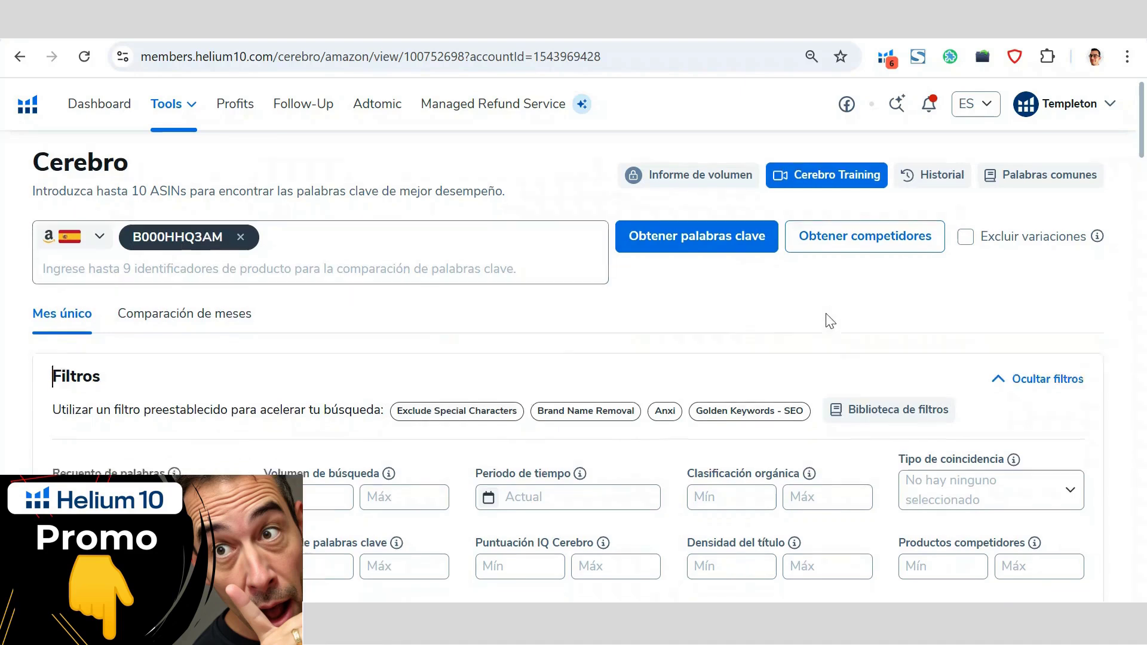
scroll(830, 321, down, 13)
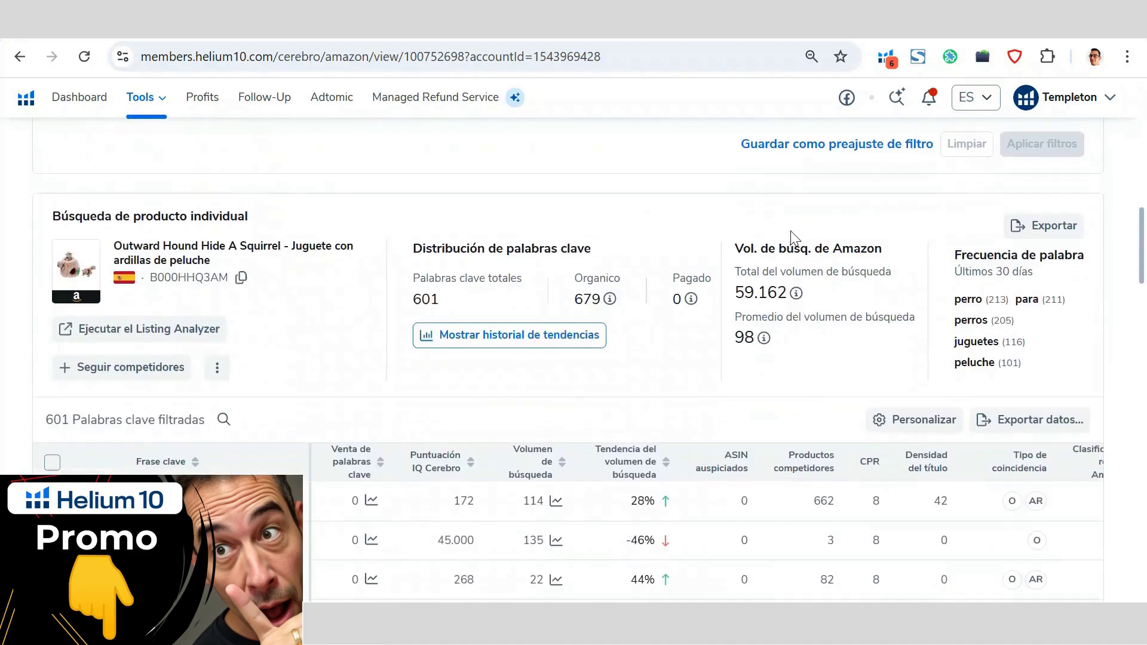
scroll(790, 233, down, 2)
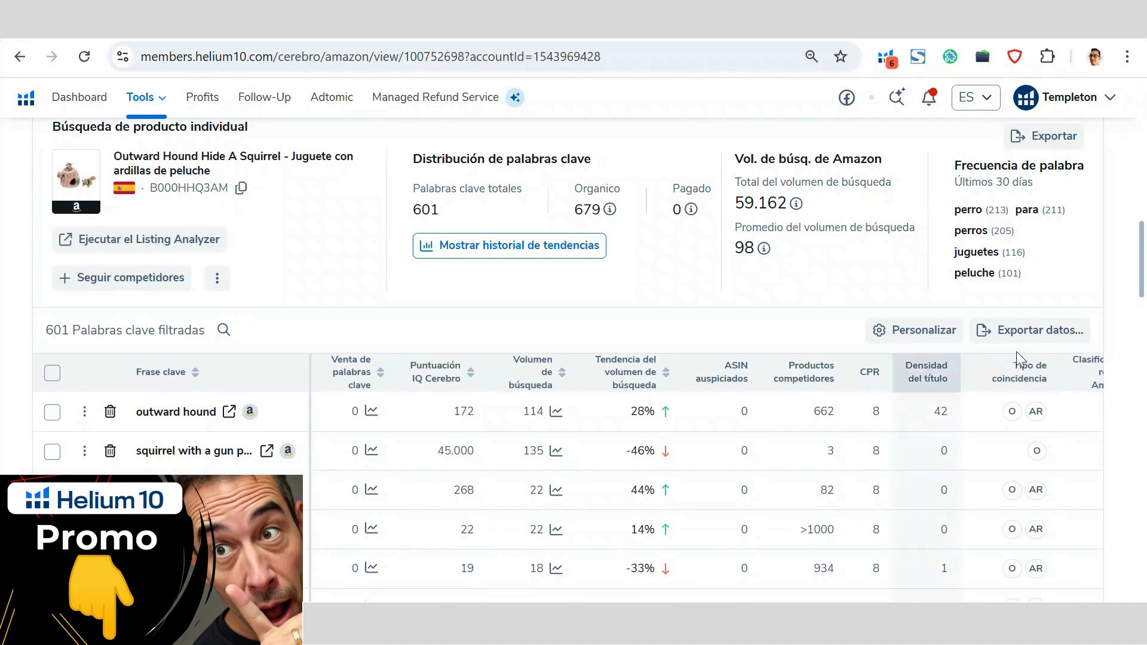
click(945, 329)
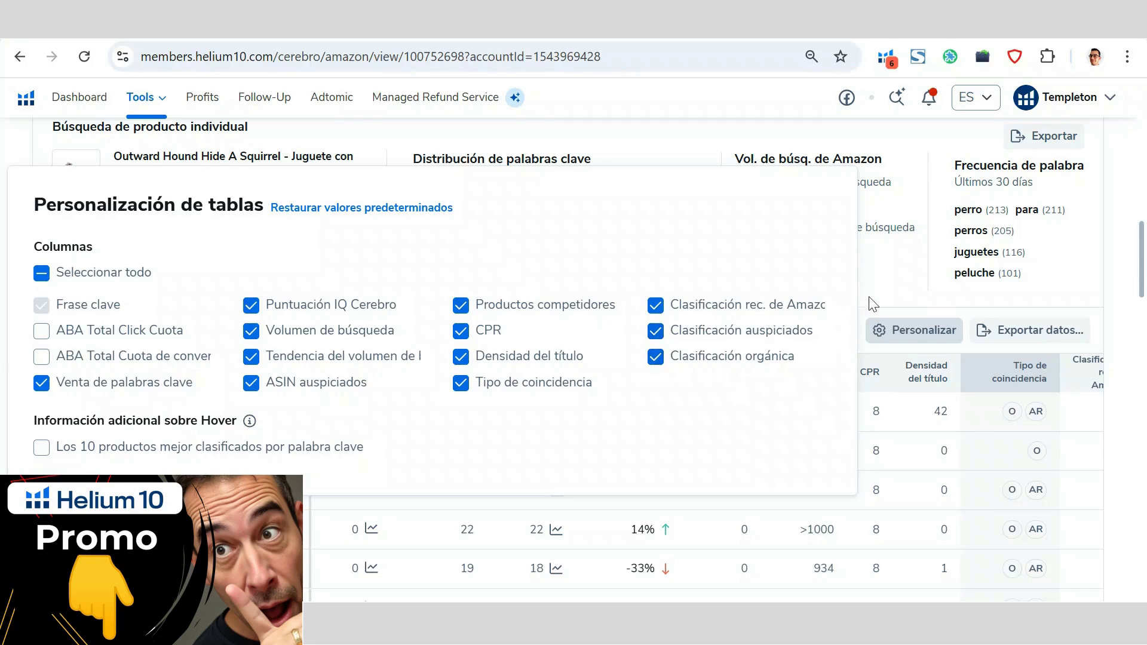
click(888, 301)
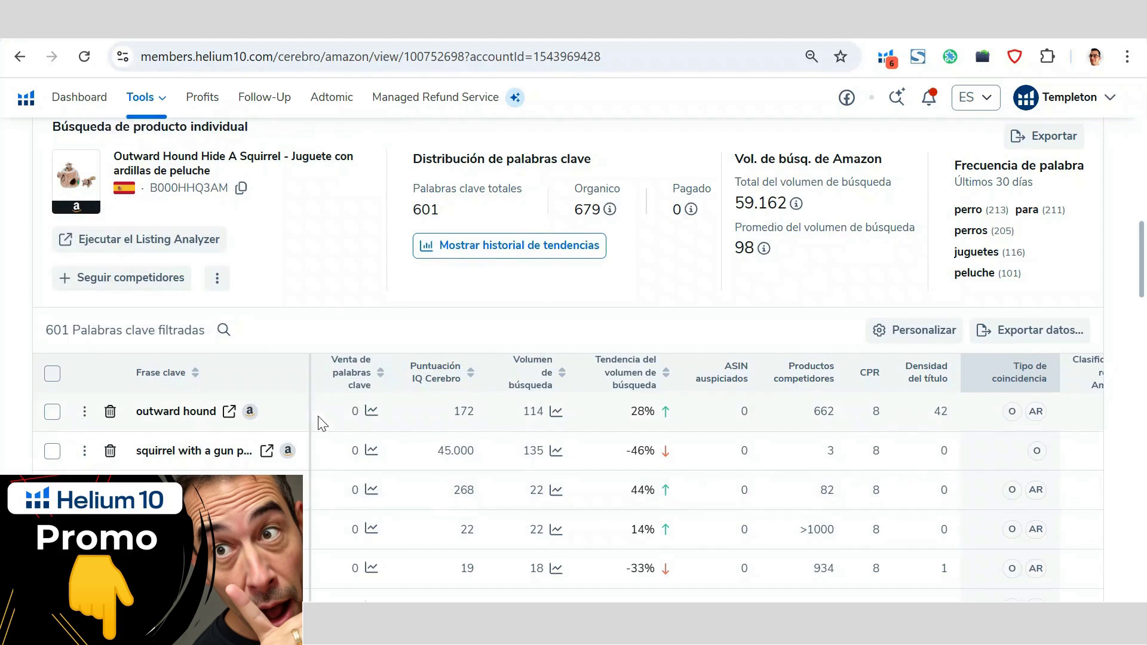
- Widen the key phrase column and examine the third keyword's search volume, trend, Cerebro IQ score, sponsored ASINs, competing products and CPR
drag(310, 420, 392, 401)
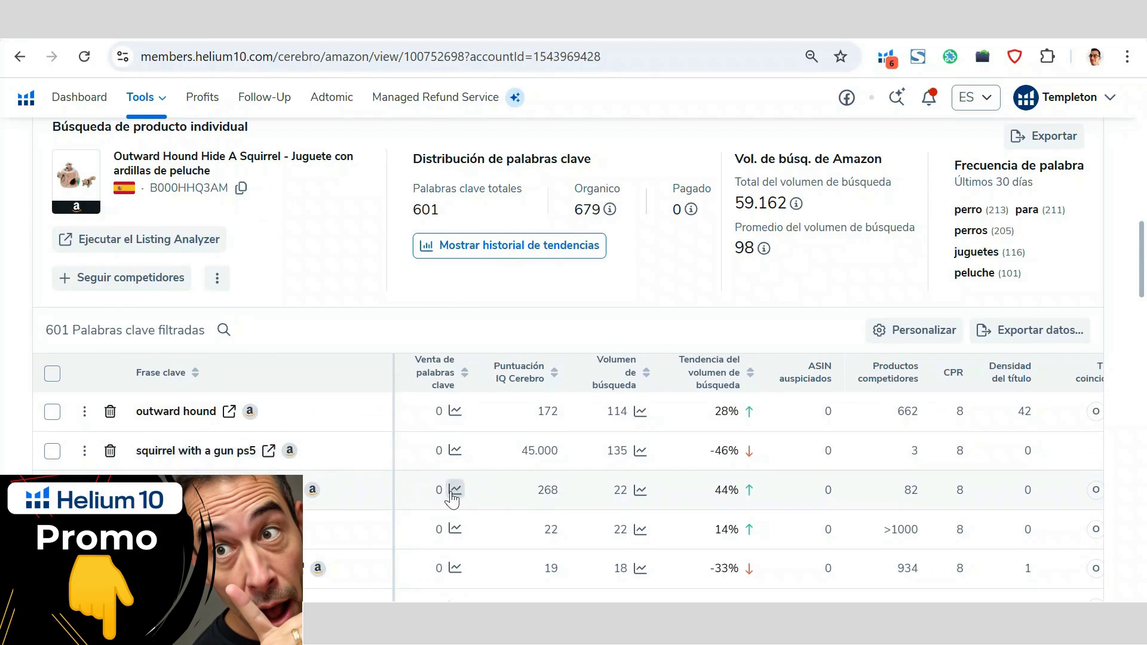
double_click(621, 490)
click(750, 491)
mouse_move(507, 376)
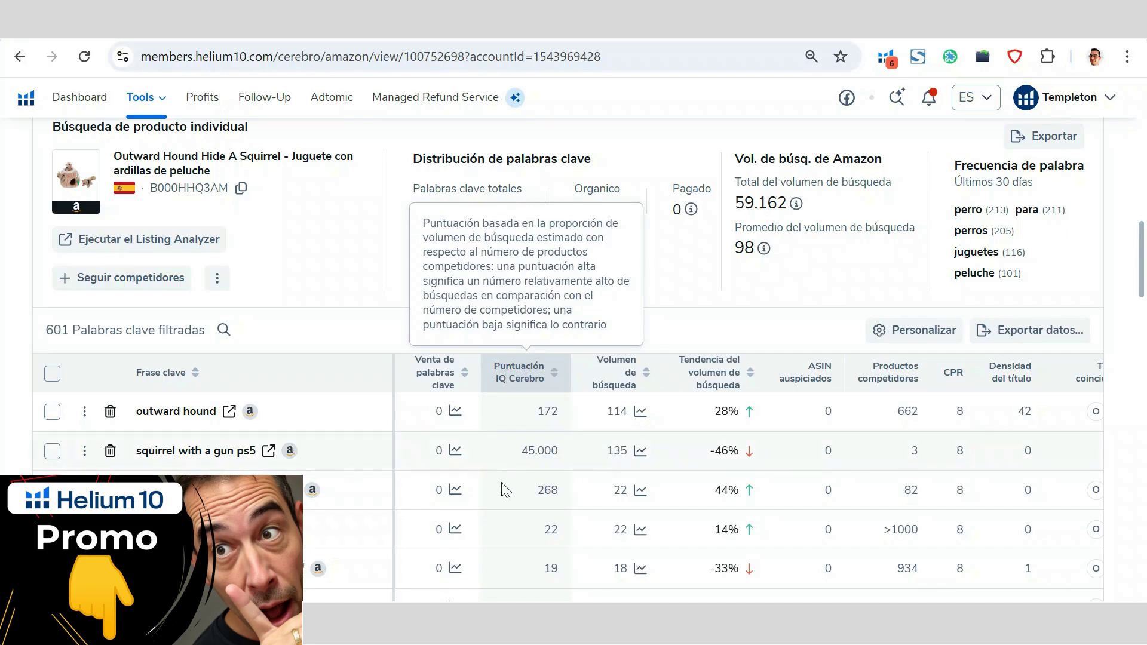
double_click(561, 489)
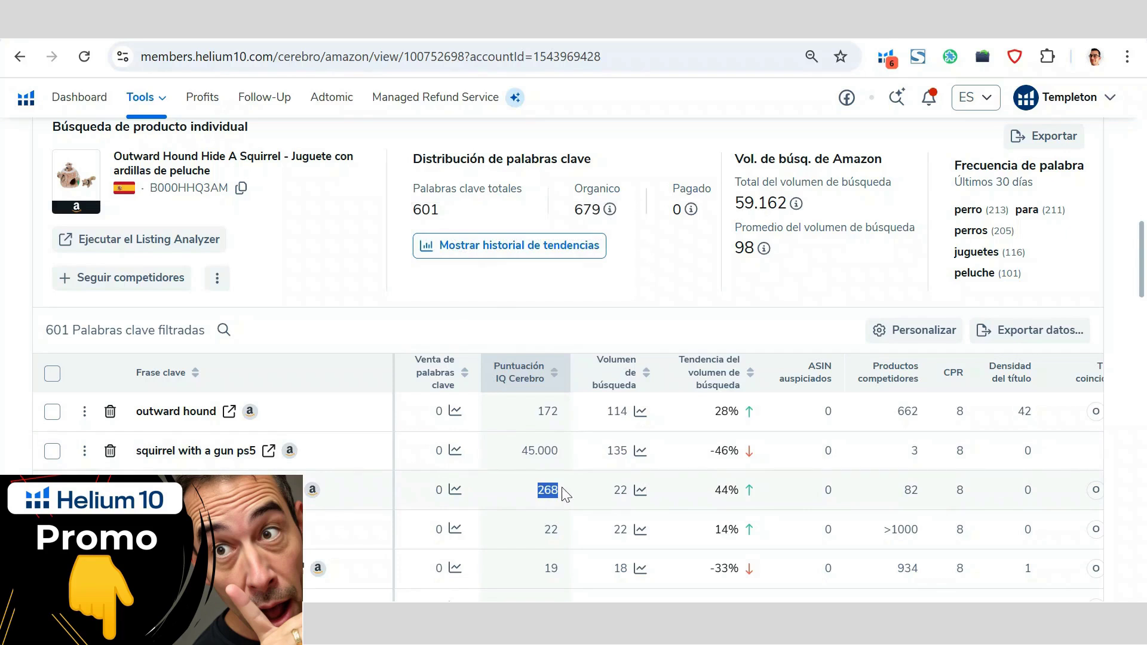
click(905, 497)
click(905, 506)
double_click(828, 491)
drag(903, 491, 910, 491)
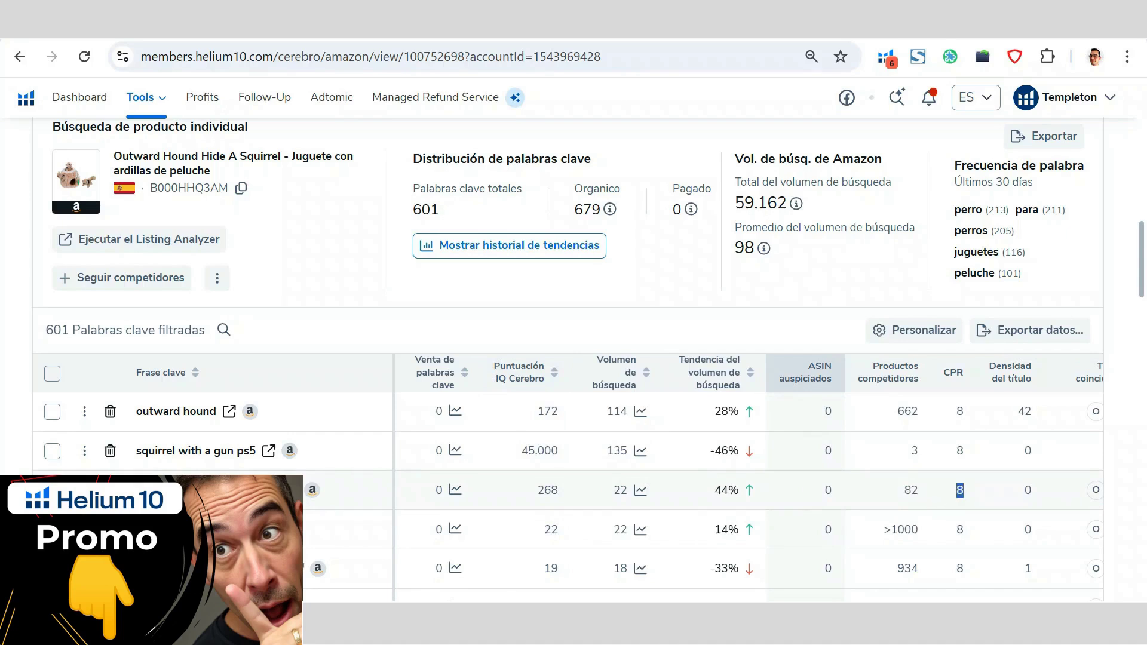
click(965, 495)
- Examine the title density, match type and ranking columns further along the keyword list, highlighting the phrase "peluche para perros indestructible"
drag(1142, 258, 1145, 558)
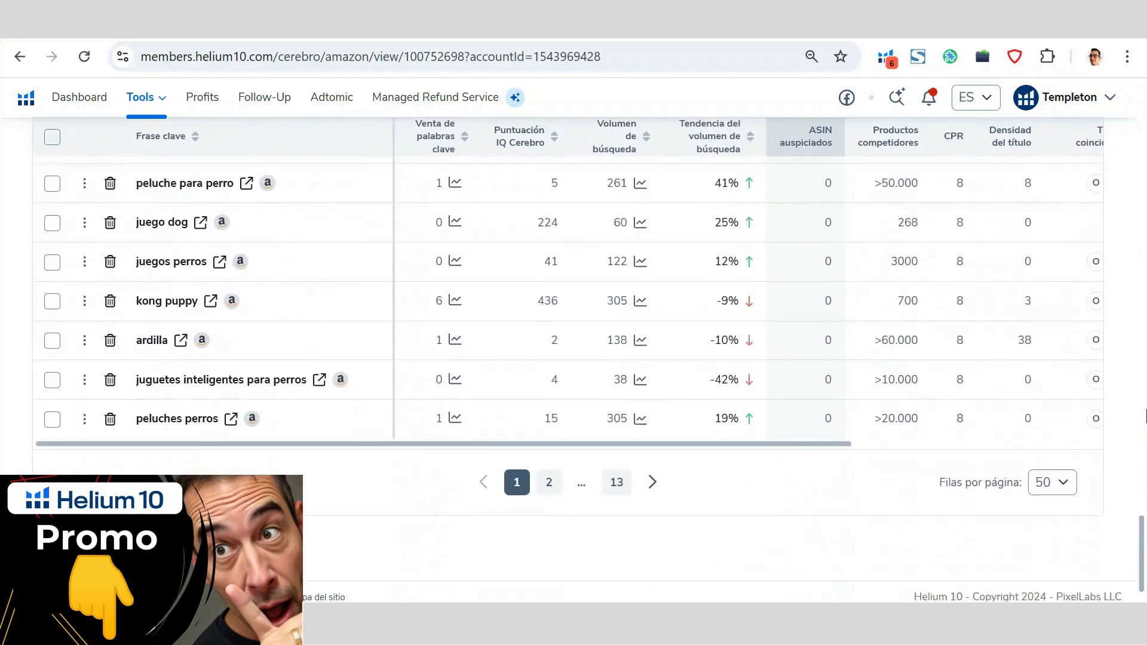
drag(827, 434, 1094, 435)
scroll(782, 440, up, 3)
scroll(783, 440, up, 6)
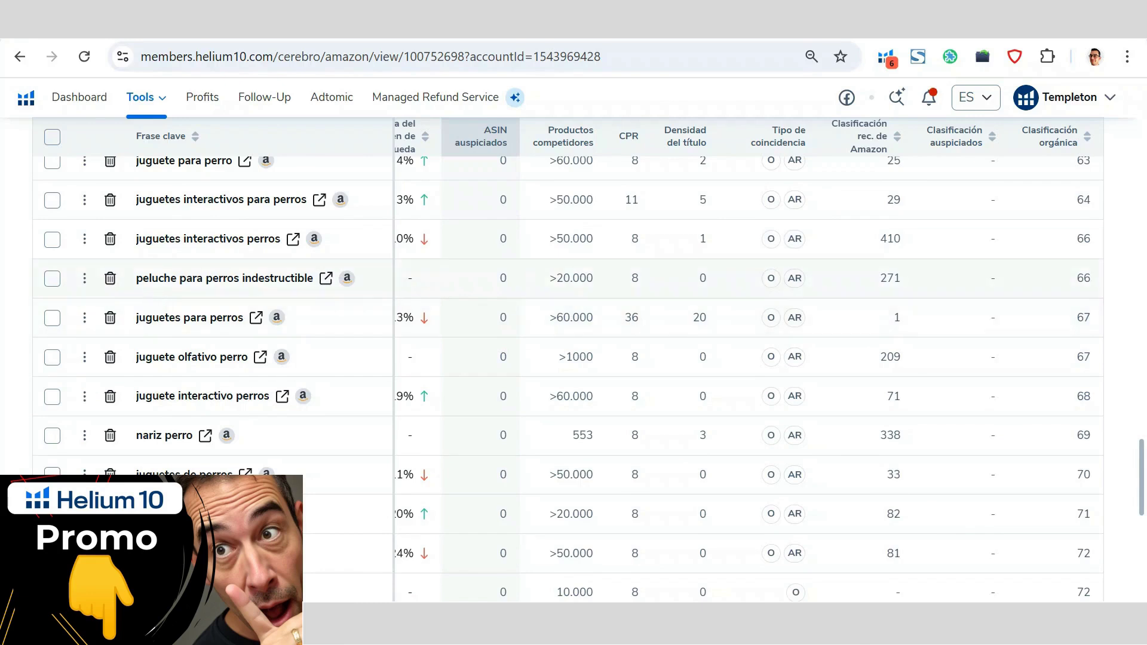
drag(133, 278, 312, 278)
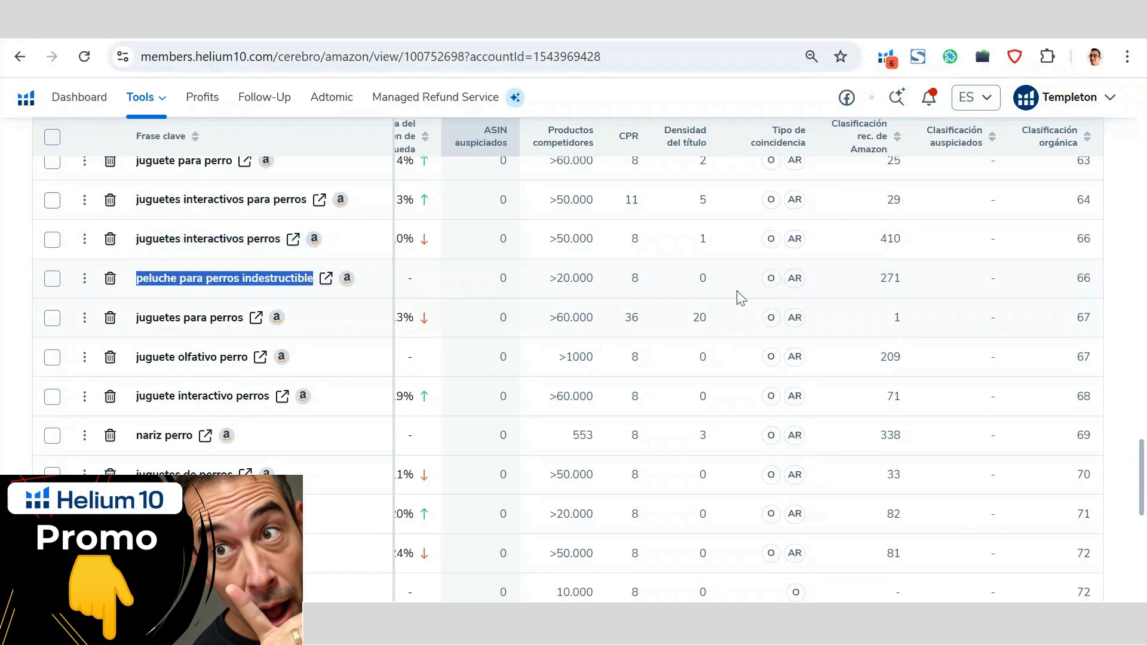
- Examine the Amazon recommended, sponsored and organic ranks of the keyword "peluche para perros indestructible"
double_click(902, 278)
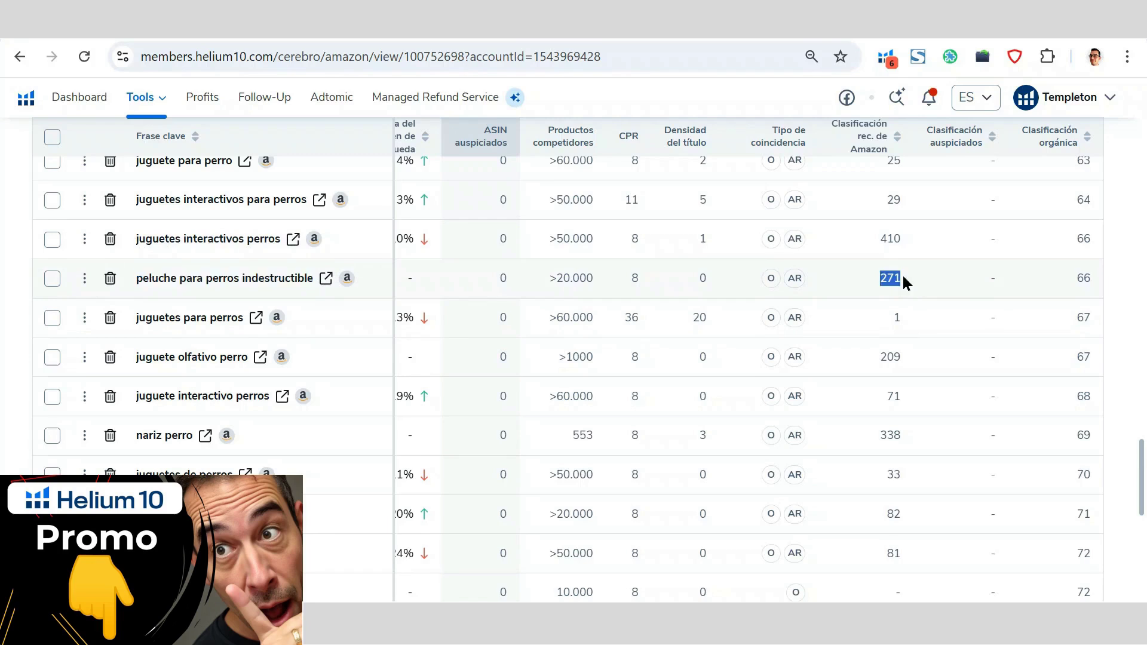
double_click(994, 278)
double_click(1083, 278)
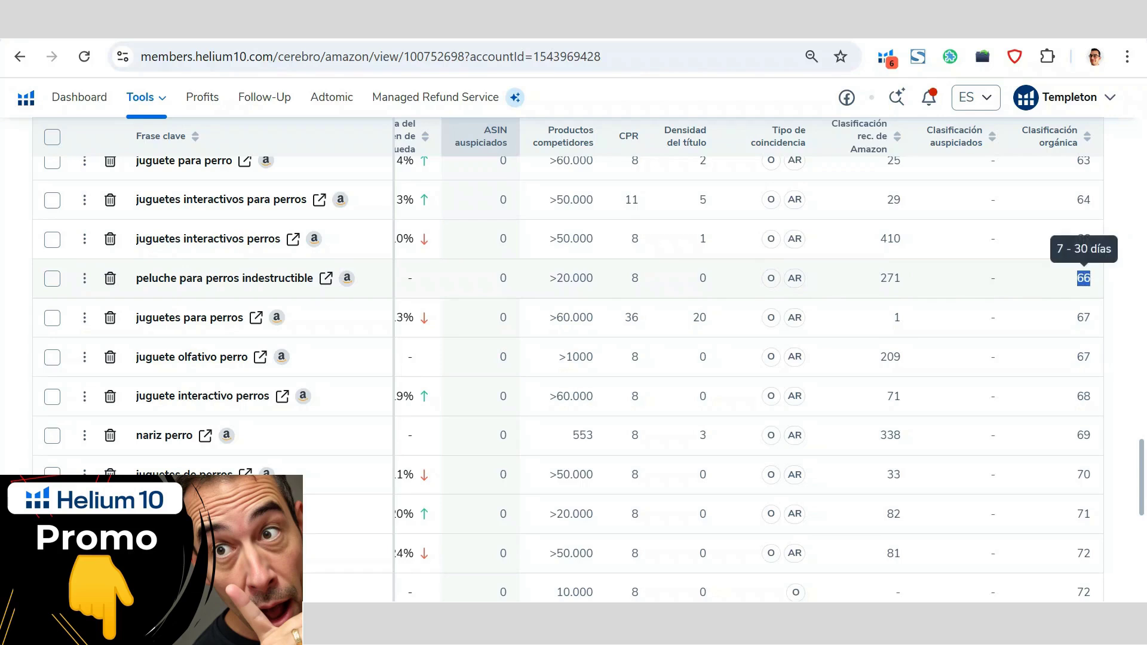
click(1081, 281)
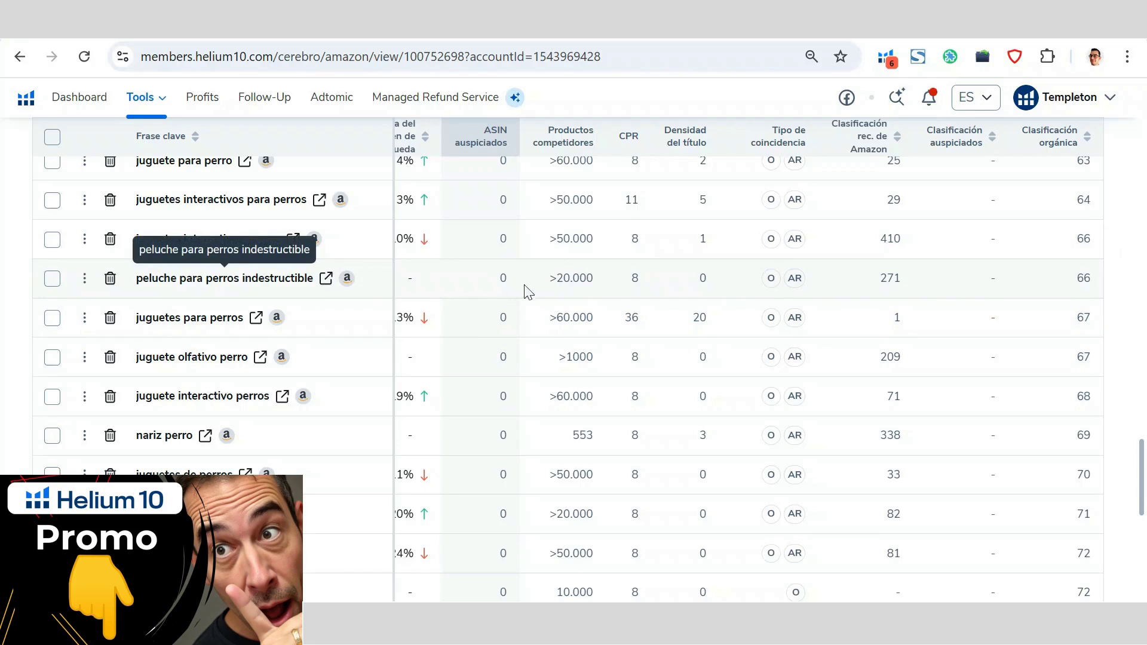
- Filter the Cerebro keywords to an organic rank between 1 and 10 and apply the filter
scroll(610, 368, up, 15)
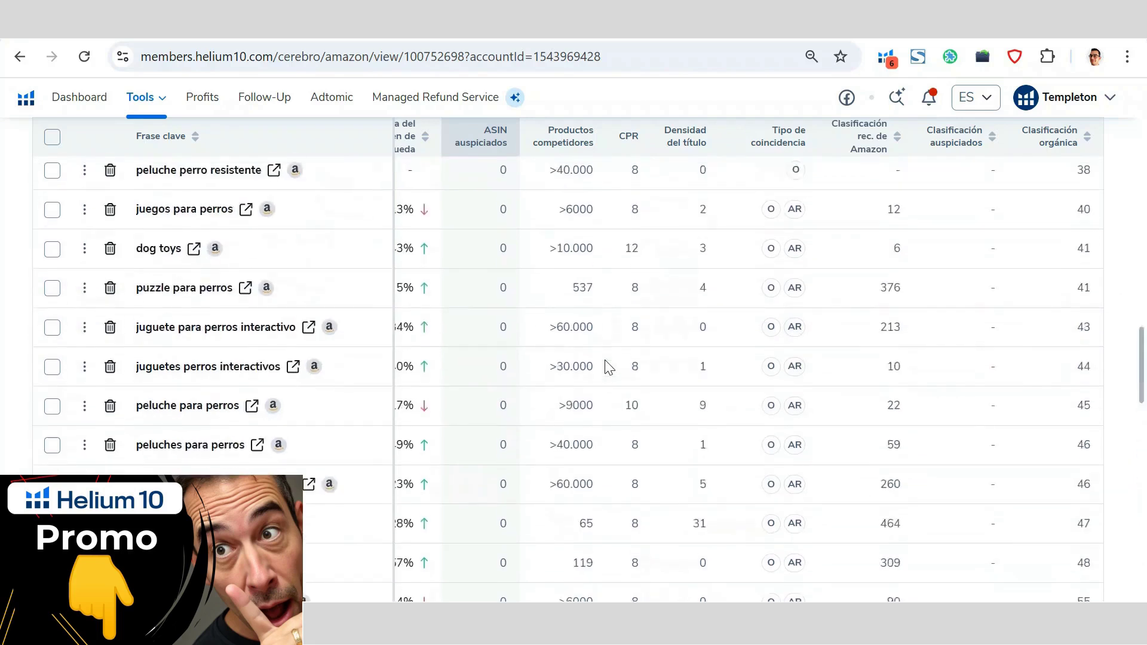
scroll(647, 336, down, 1)
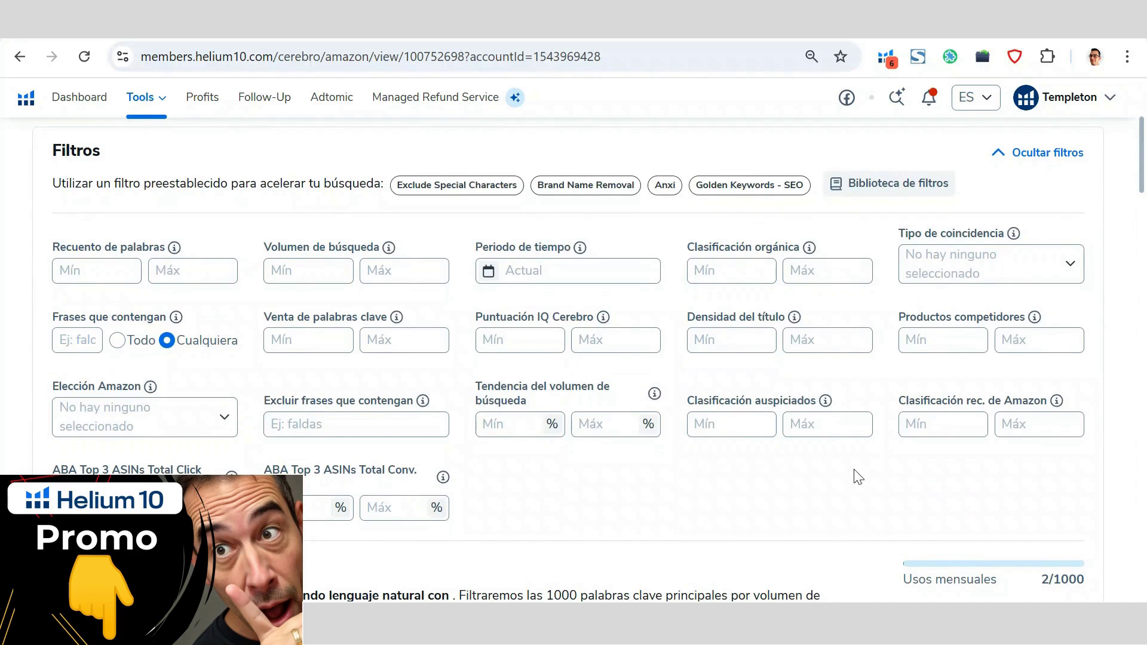
click(731, 271)
text(1)
click(827, 270)
text(10)
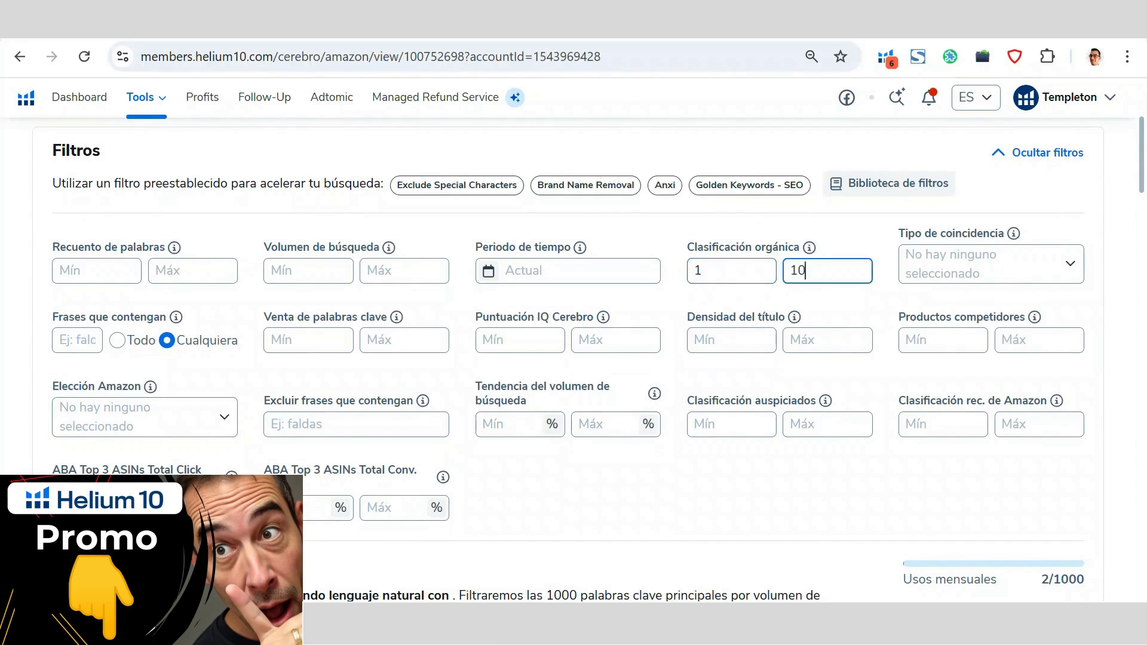
click(794, 496)
scroll(801, 468, down, 3)
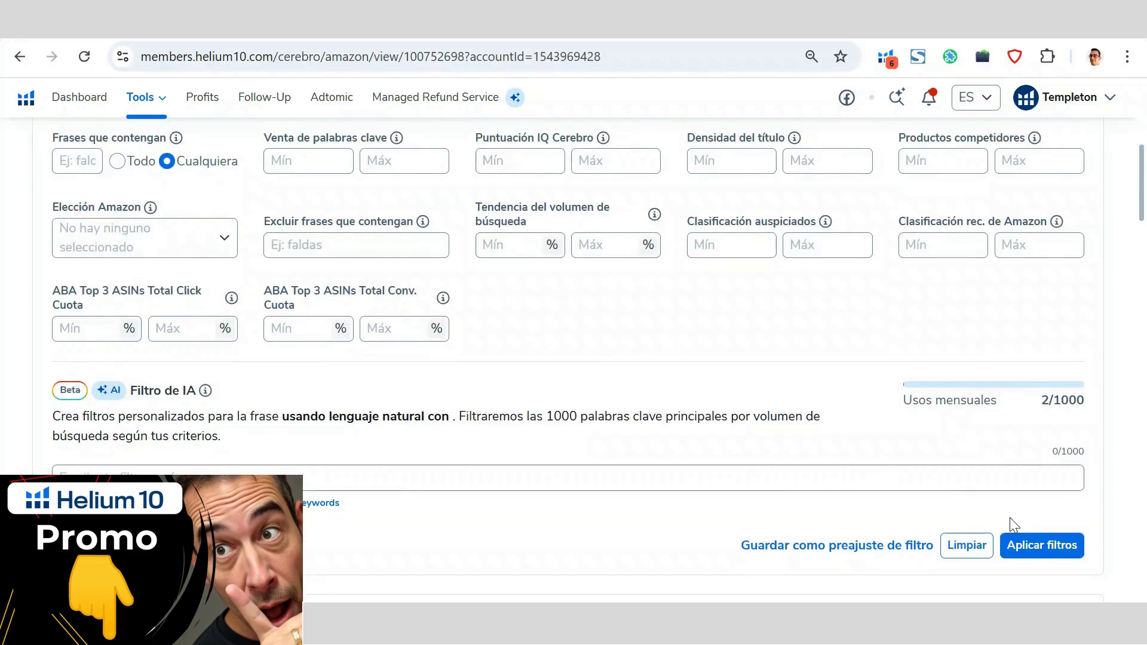
click(1034, 542)
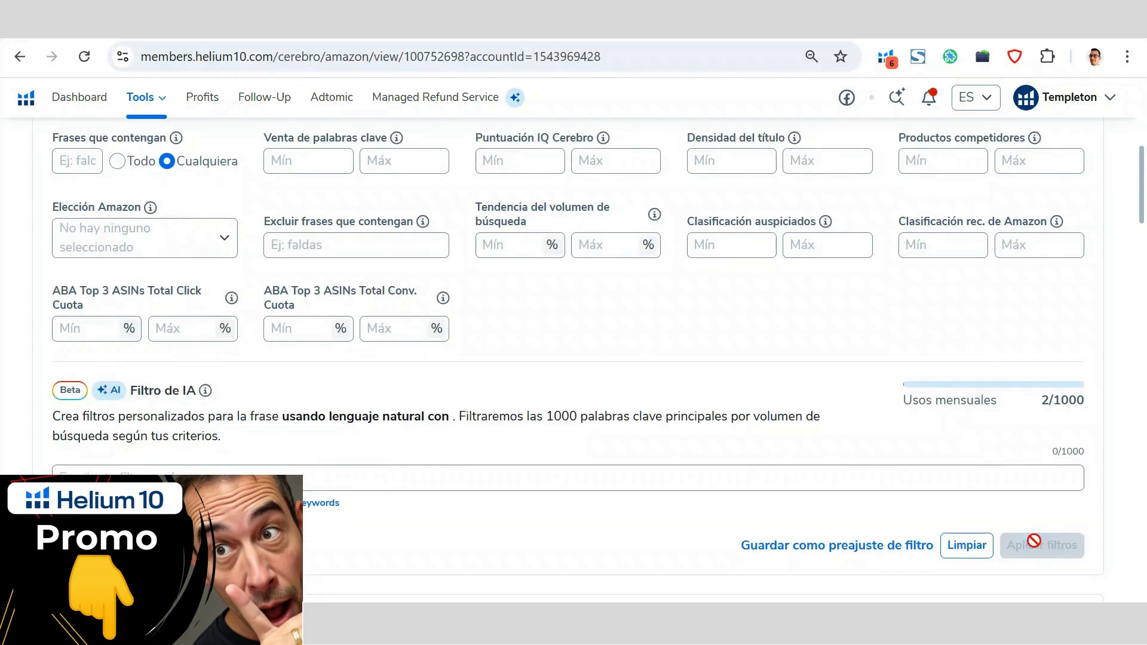
- Examine the filtered keywords and their organic ranks in the results table
scroll(947, 302, down, 9)
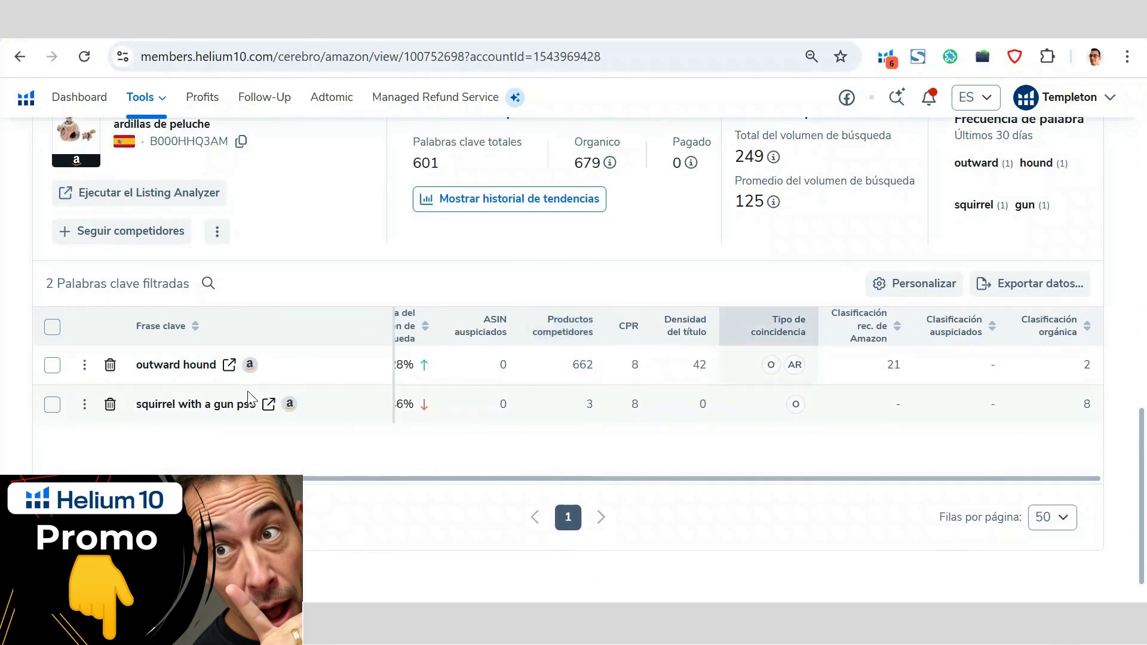
drag(383, 476, 706, 509)
mouse_move(1086, 375)
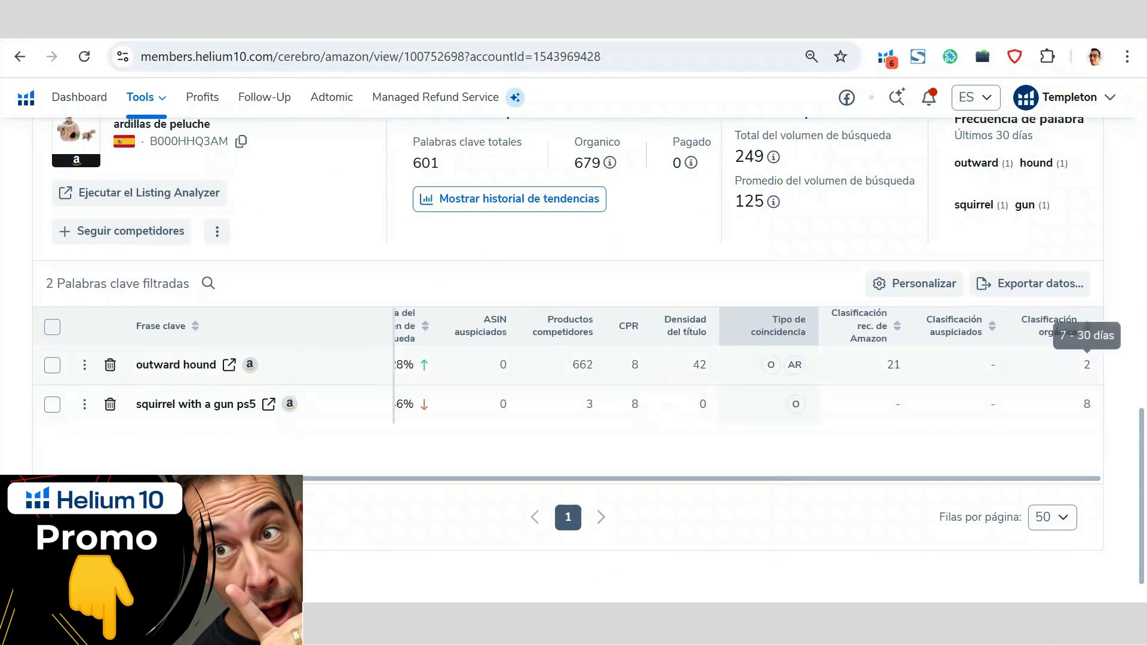
double_click(1087, 405)
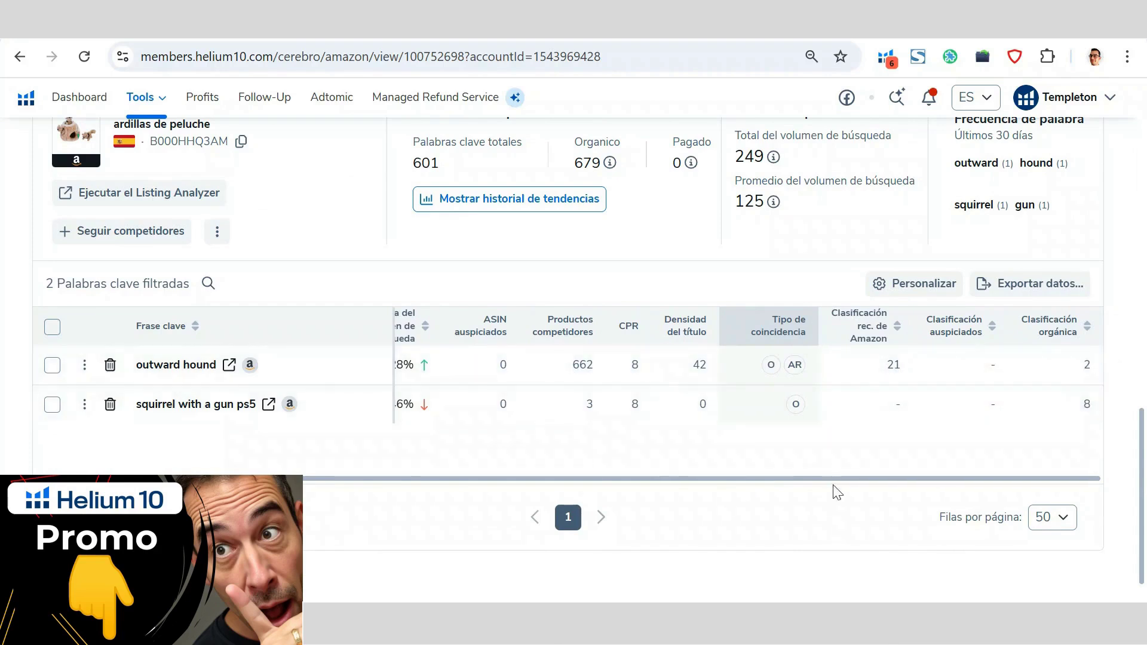
- Clear the minimum and maximum organic rank values from the keyword filters
scroll(1023, 478, up, 15)
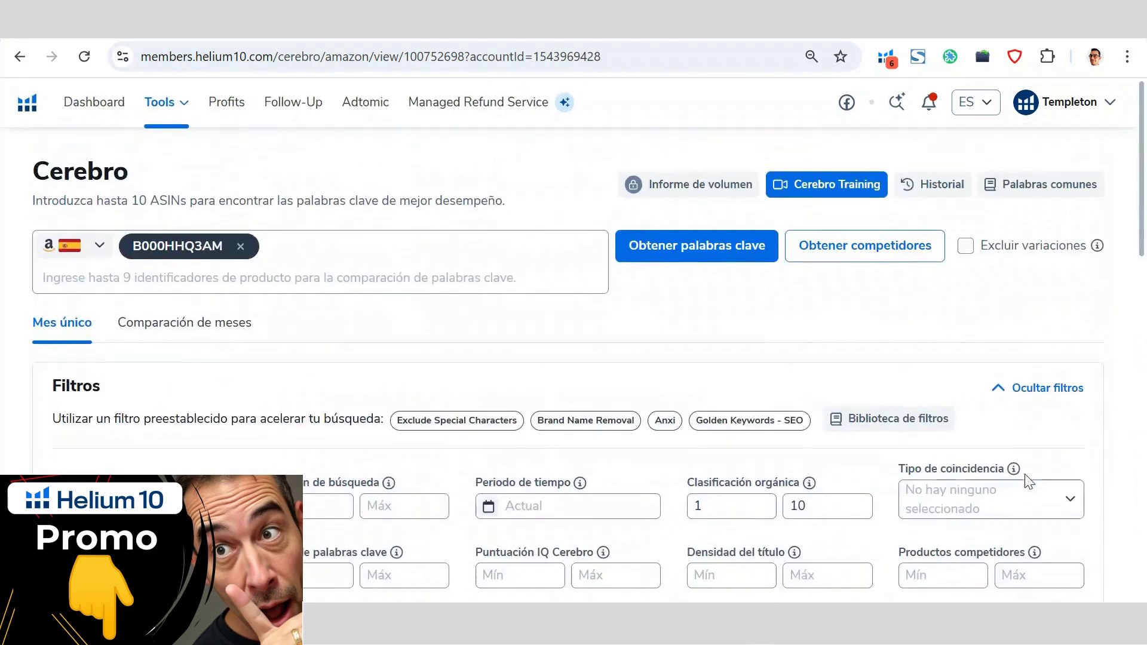
scroll(1024, 478, down, 3)
double_click(698, 318)
key(BackSpace)
key(Tab)
key(BackSpace)
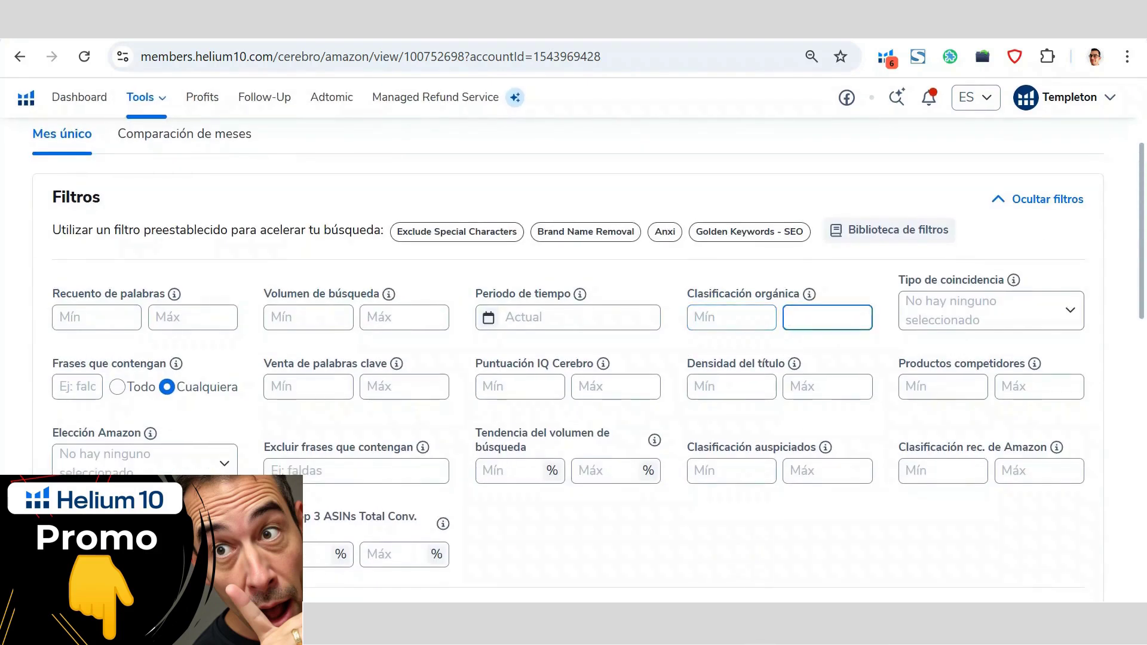
- Filter the keywords to a sponsored rank between 1 and 10, apply it and check the results table
click(731, 471)
text(1)
key(Tab)
text(10)
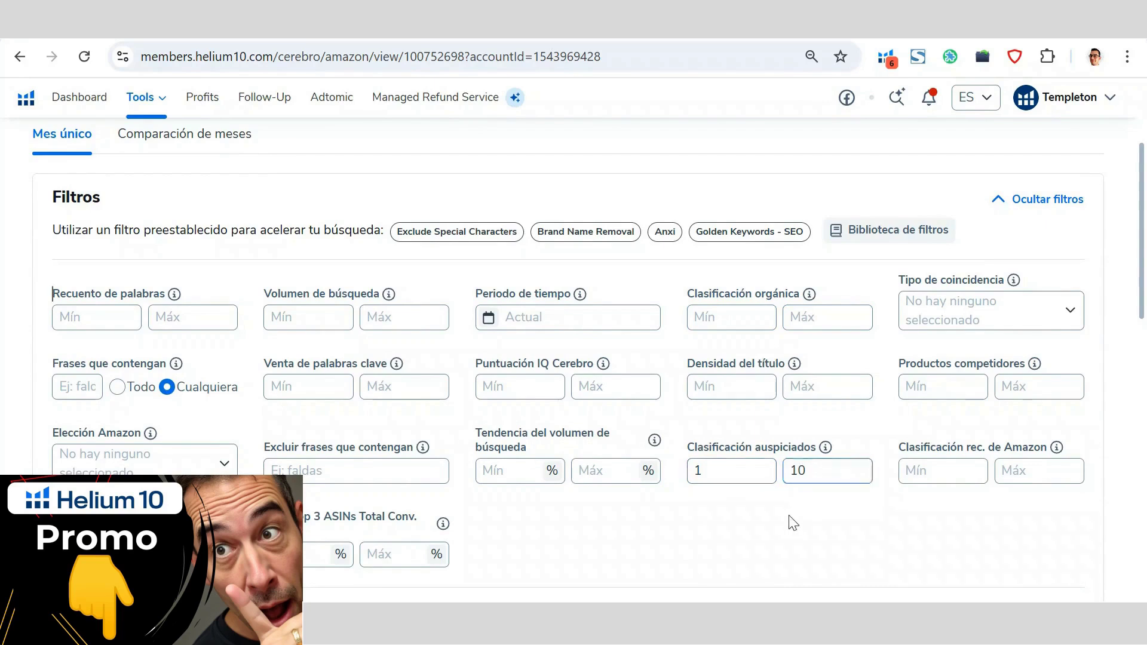
click(792, 523)
scroll(824, 500, down, 3)
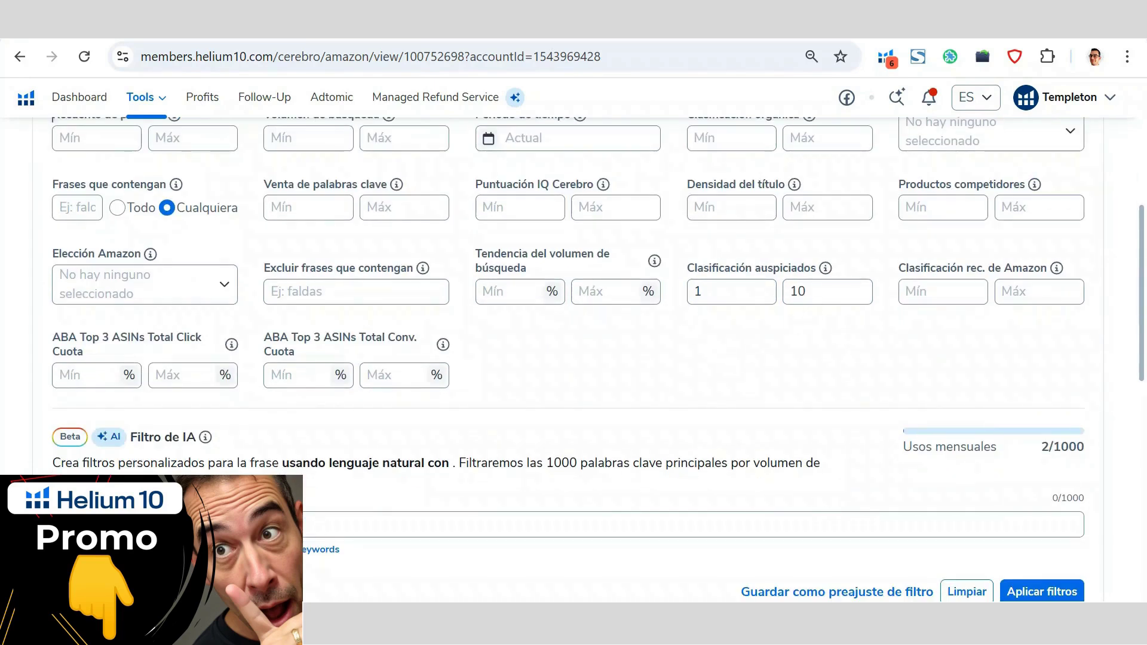
scroll(780, 330, down, 2)
click(1055, 502)
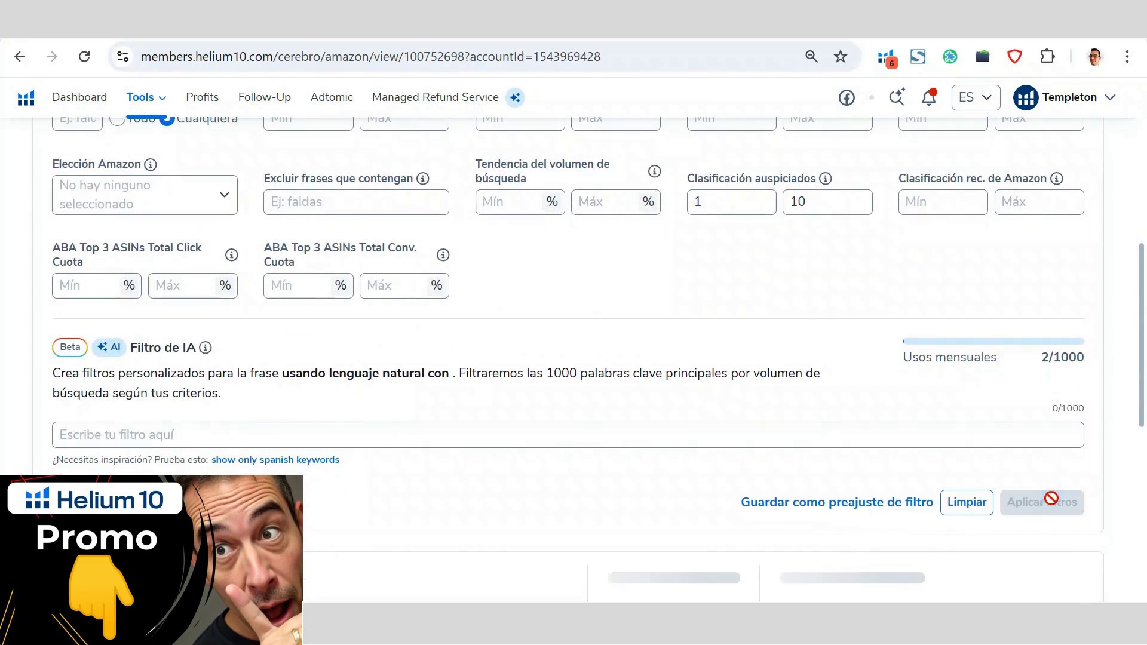
scroll(1015, 477, down, 9)
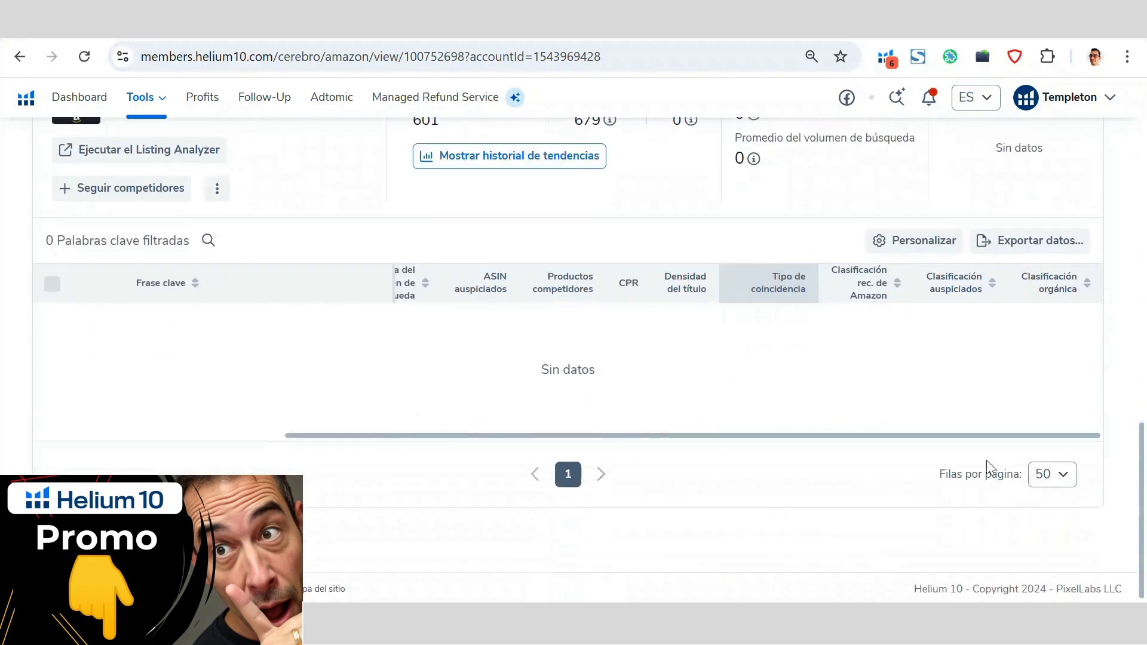
- Review the preset filters available in Cerebro's filter library
scroll(552, 458, up, 10)
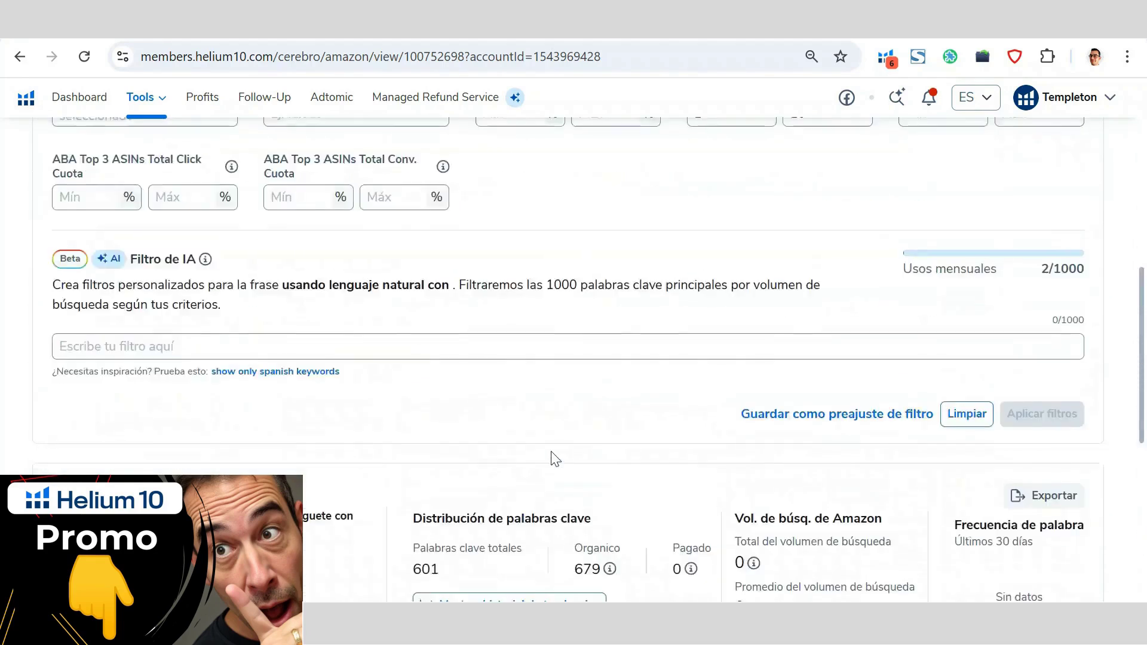
scroll(552, 458, up, 3)
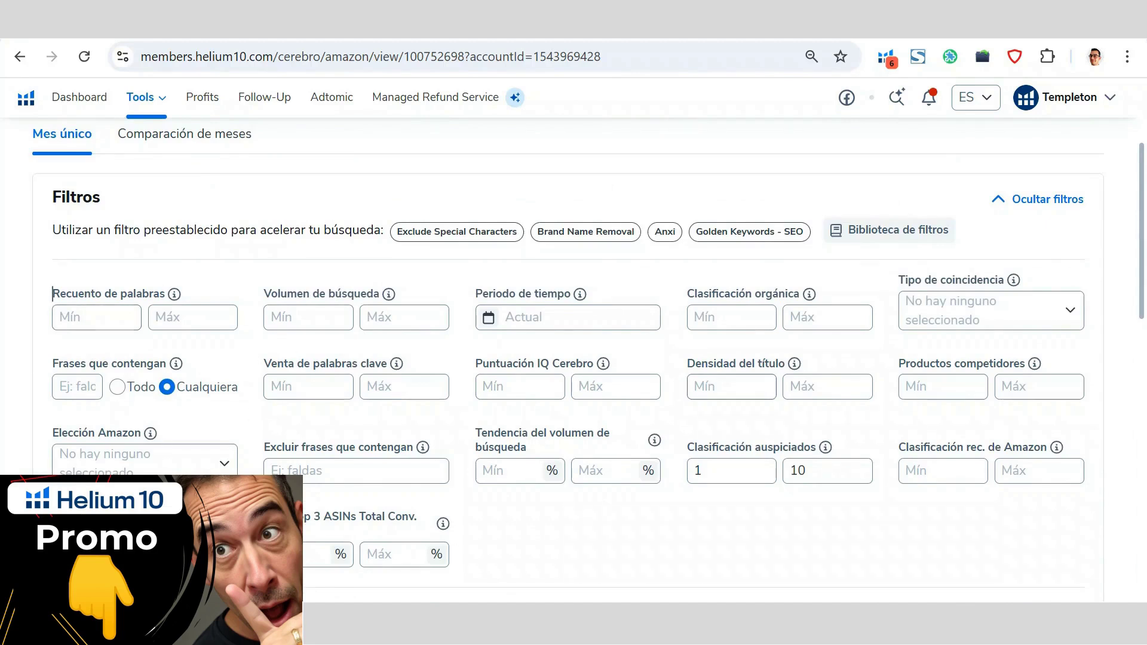
click(901, 231)
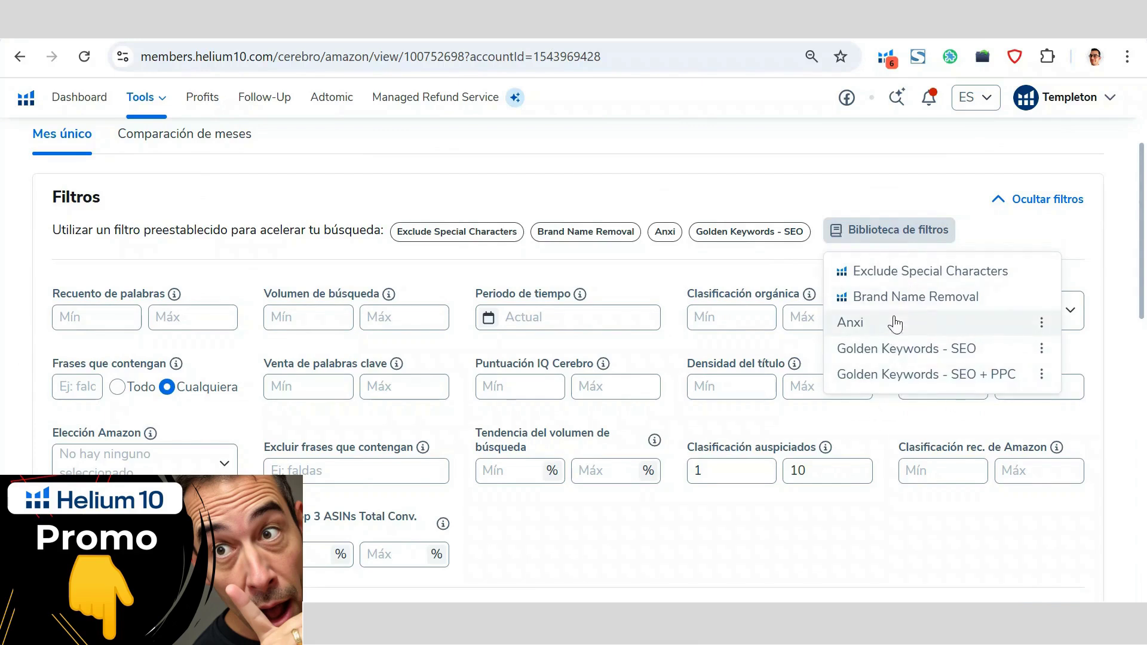
click(795, 266)
- Get the competitor suggestions and add B0CHWKV51D, B0D57C94TG, B081RTQ1B3, B08W5D6RYR, B08SHHRPN4 and B077PZ86JP to the Cerebro search
scroll(776, 284, up, 3)
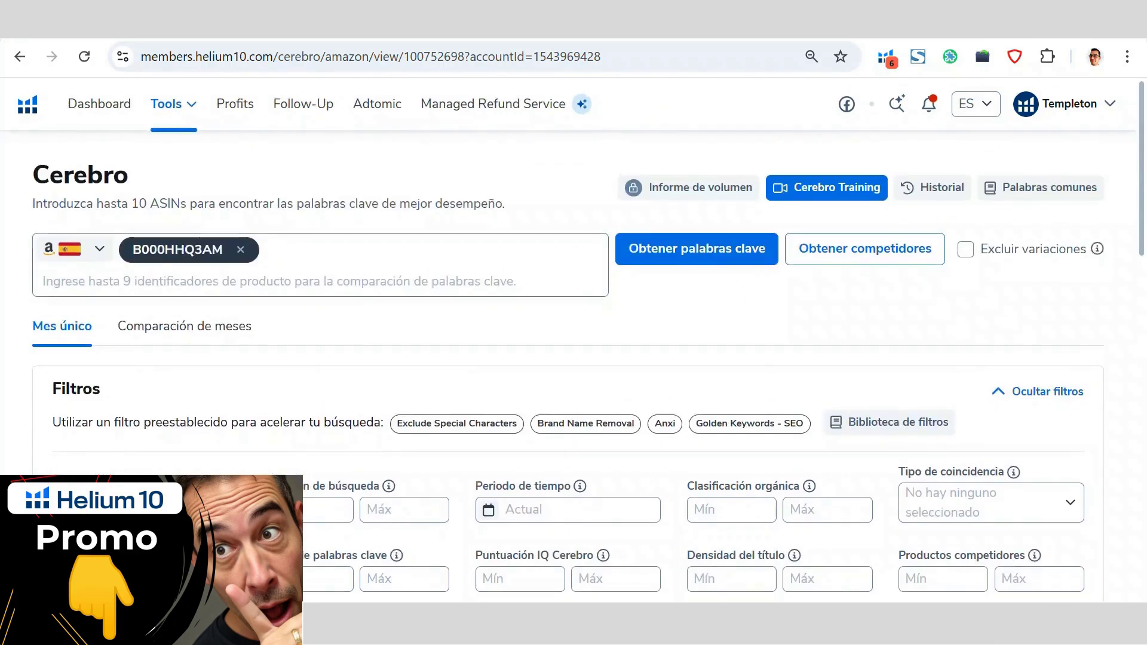
click(257, 263)
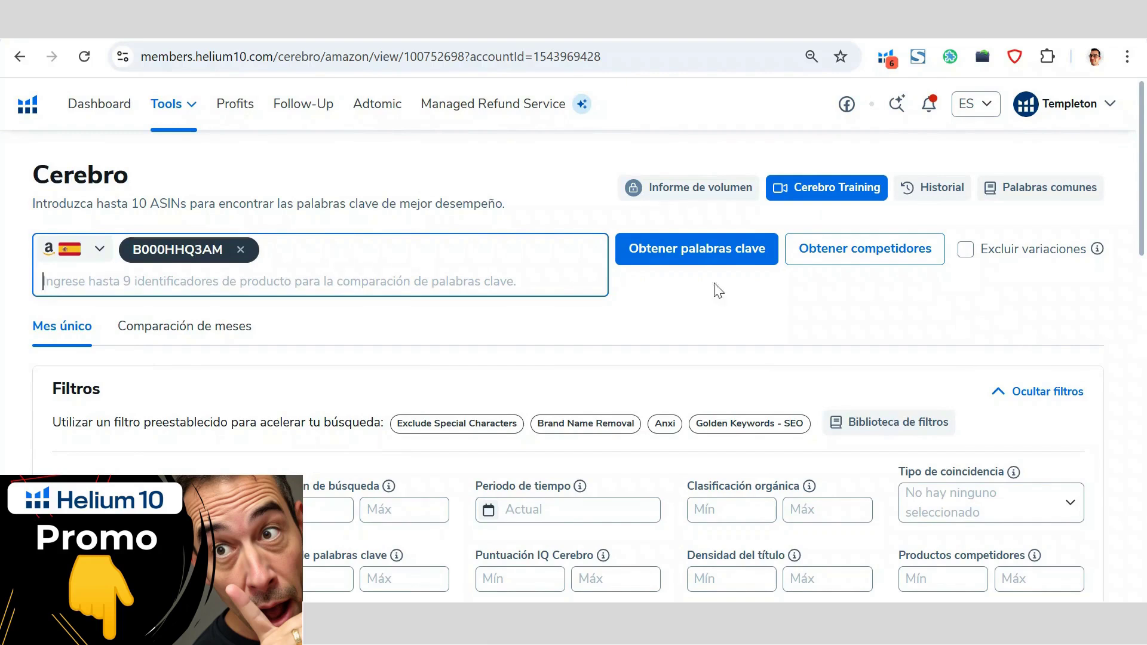
click(869, 271)
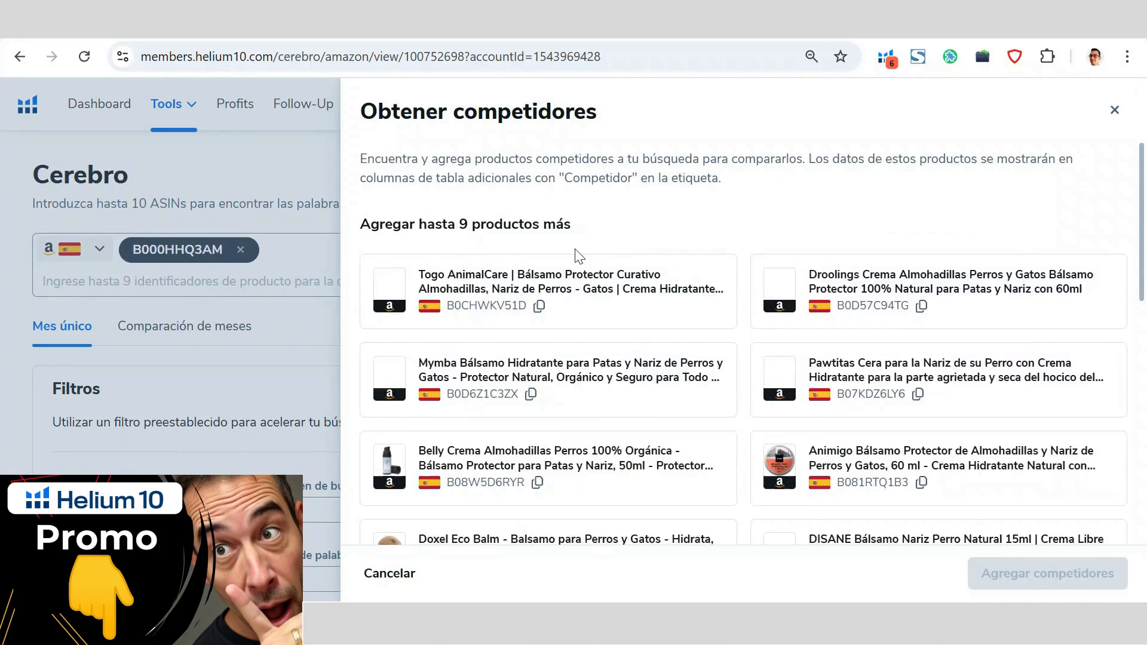
click(595, 320)
click(984, 318)
click(949, 487)
click(670, 482)
scroll(662, 448, down, 3)
click(654, 409)
click(934, 487)
click(1035, 578)
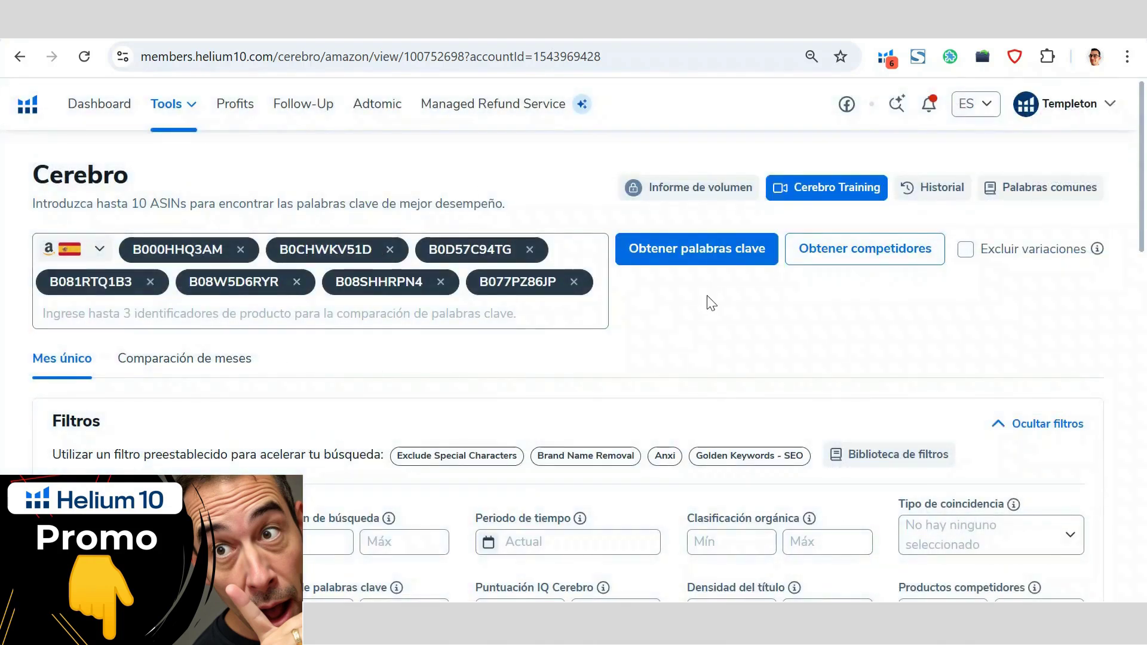
- Switch Cerebro to the month comparison and choose March 2024 and December 2024 as the months to compare
scroll(705, 300, down, 2)
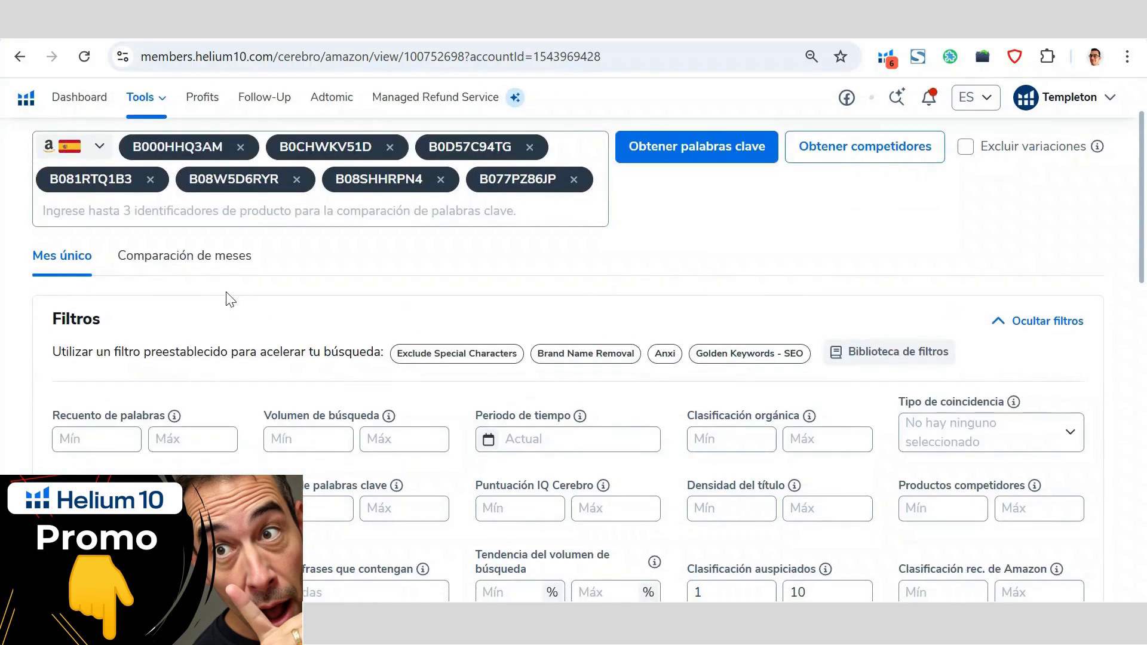
click(202, 255)
click(383, 296)
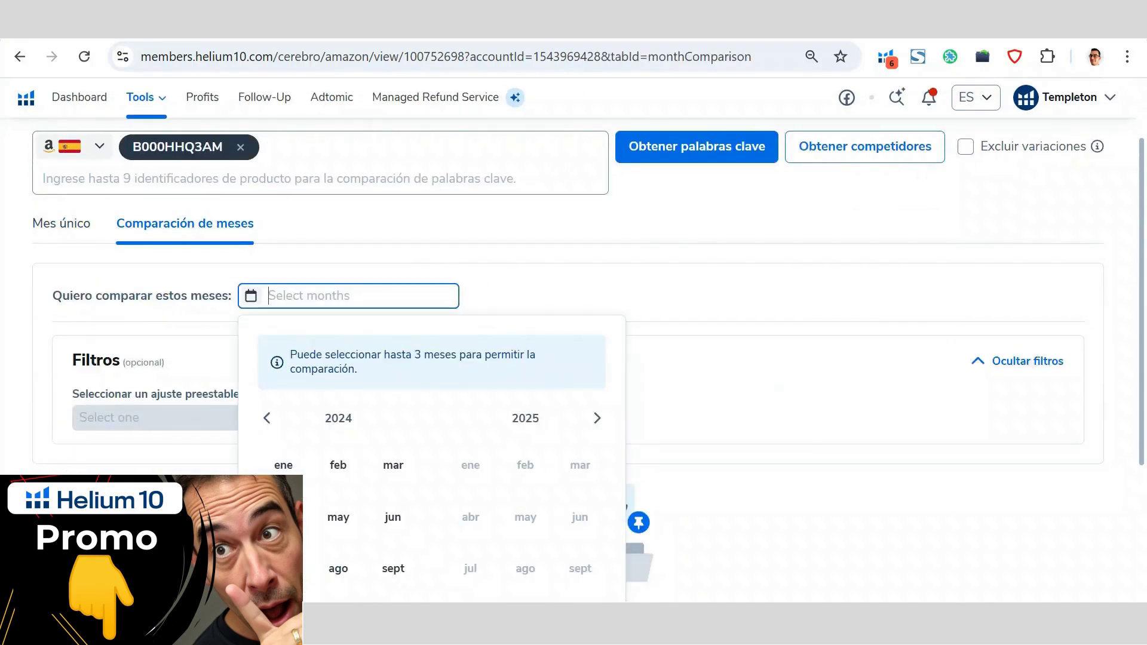
click(389, 466)
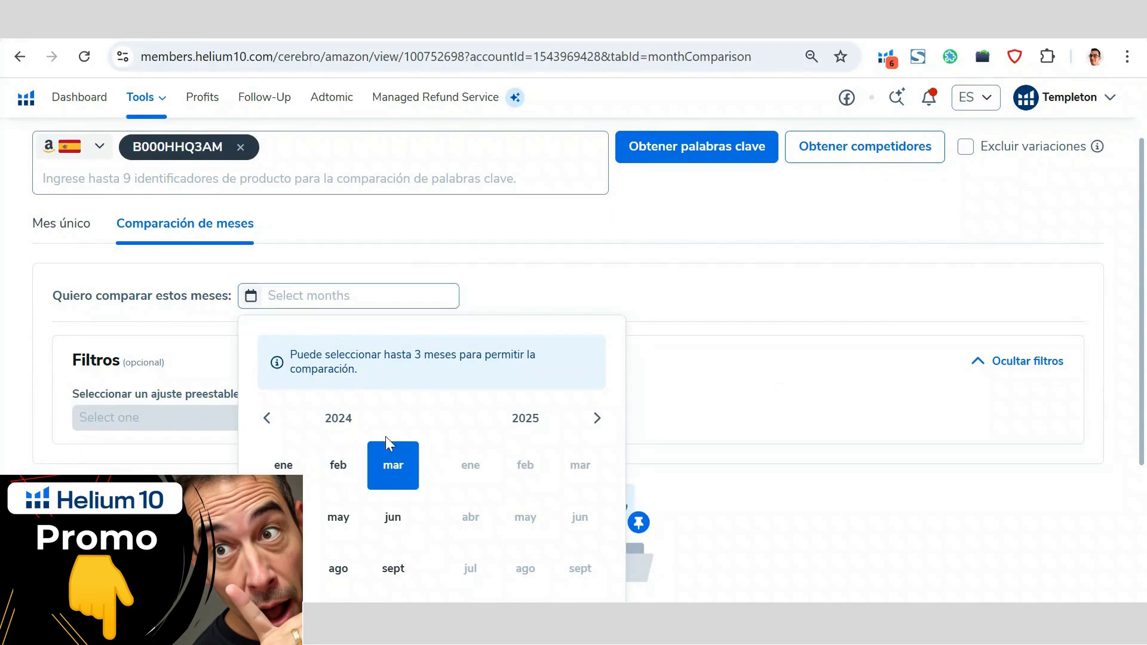
click(593, 302)
click(382, 296)
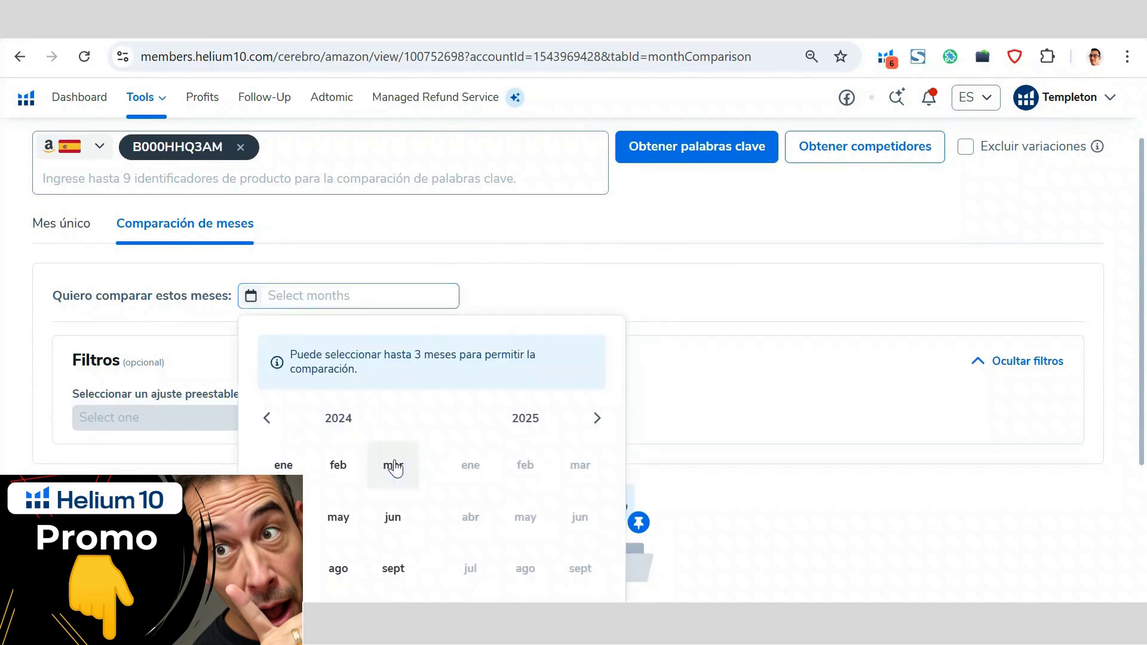
scroll(382, 358, down, 3)
click(393, 286)
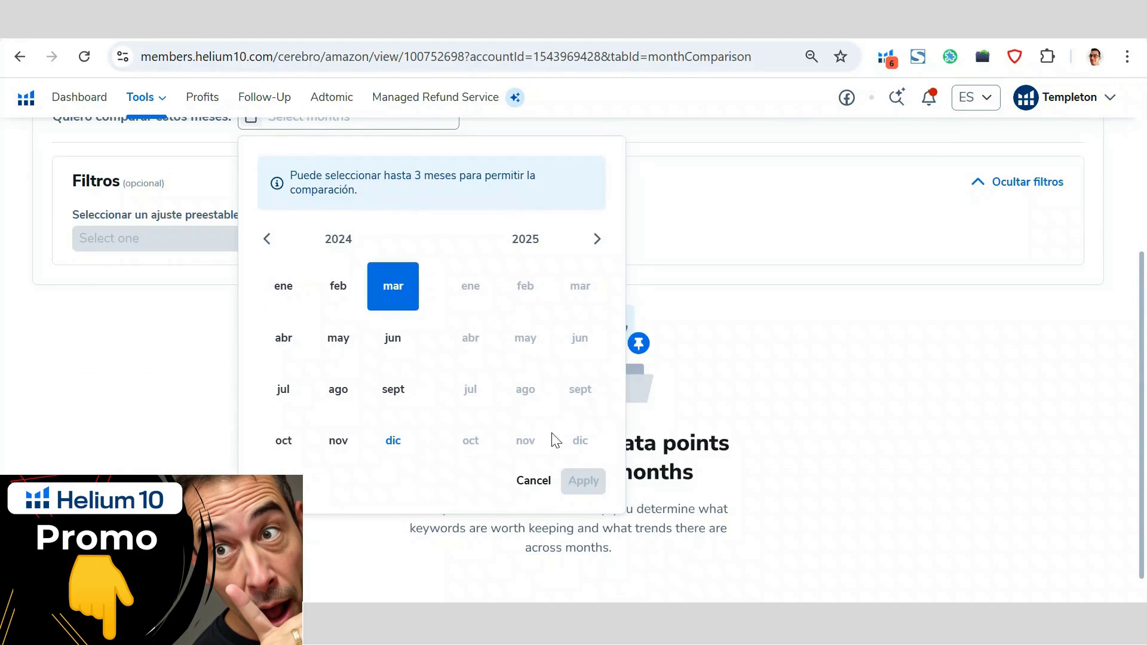
click(391, 440)
click(582, 481)
- Review the preset filters for the month comparison and turn on applying the first month's filters to all months
scroll(418, 233, up, 2)
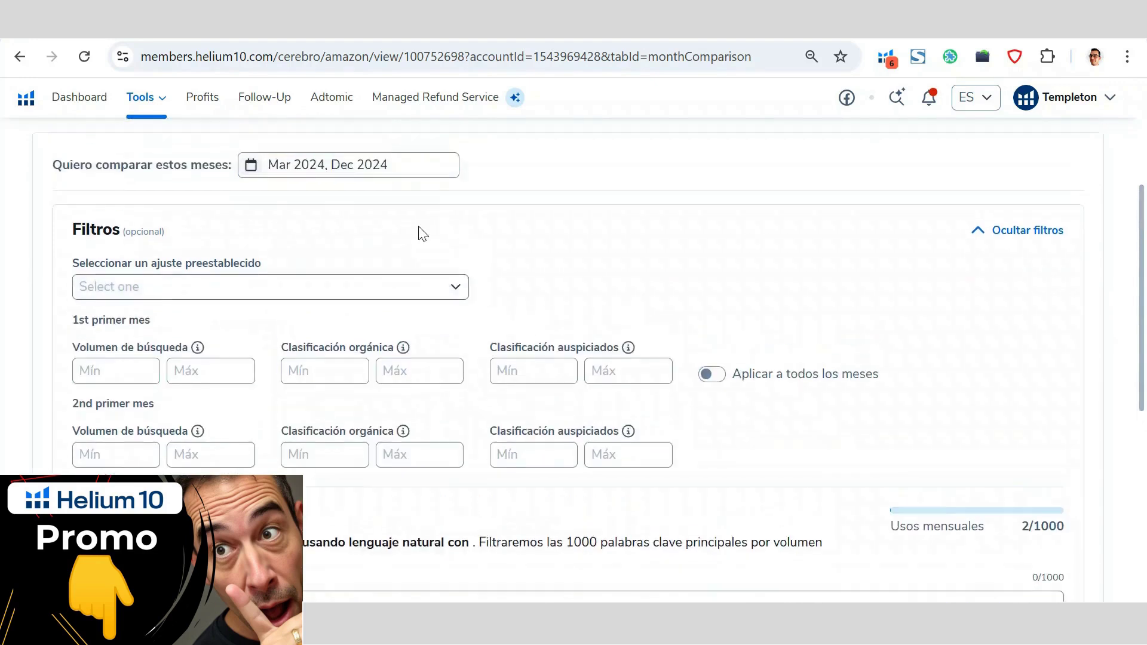
scroll(435, 266, down, 2)
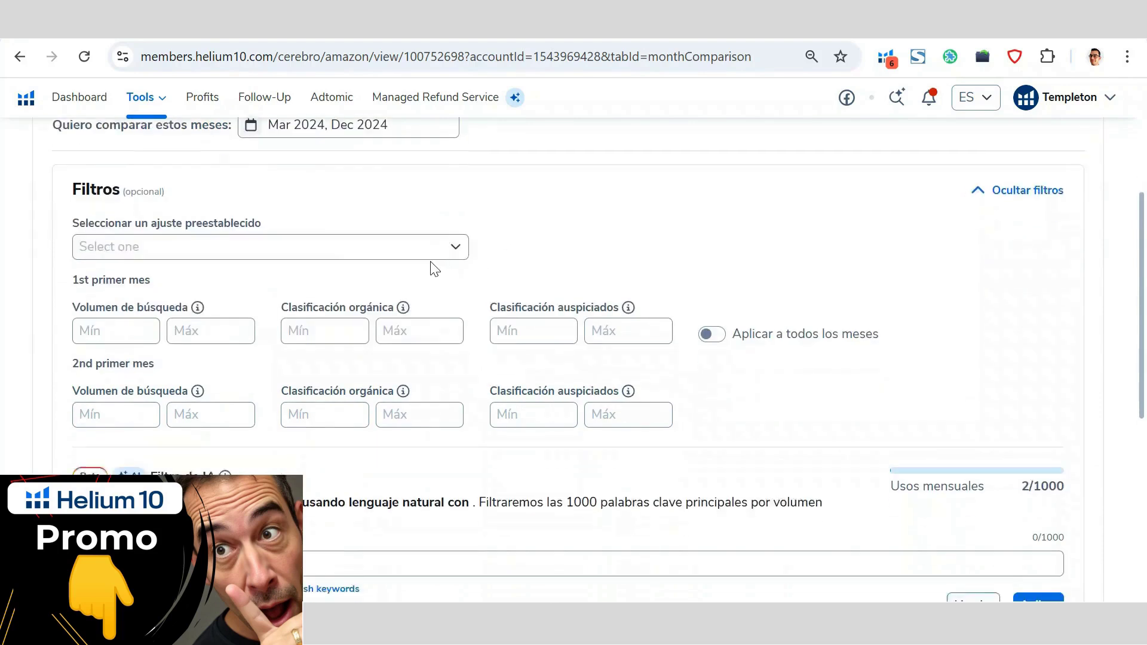
click(396, 249)
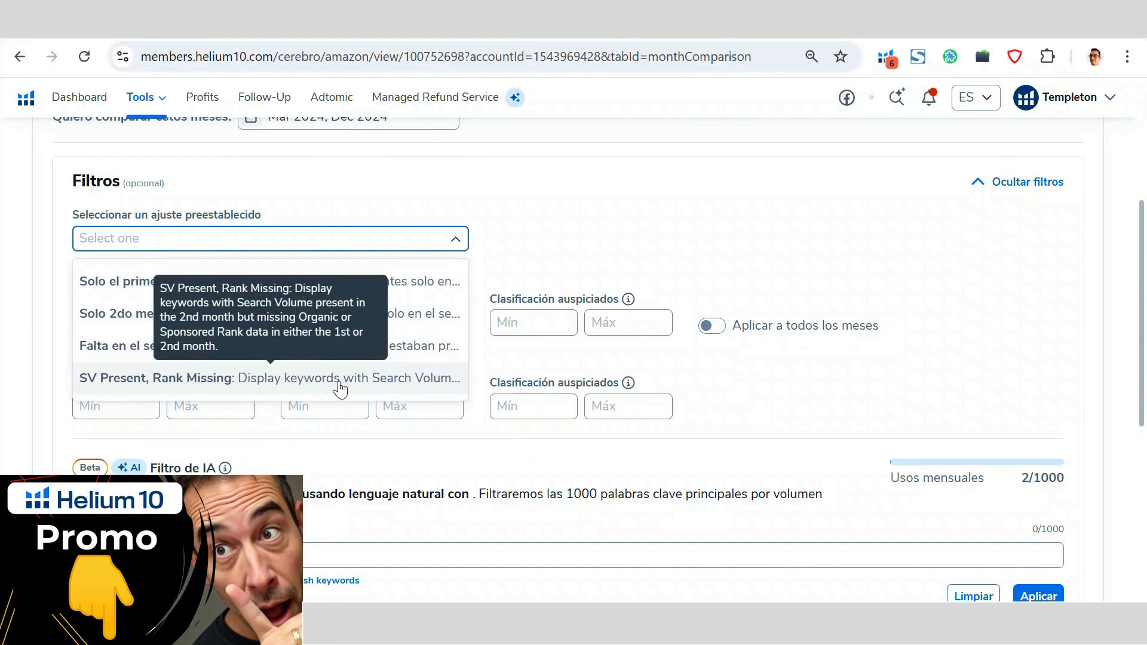
click(654, 238)
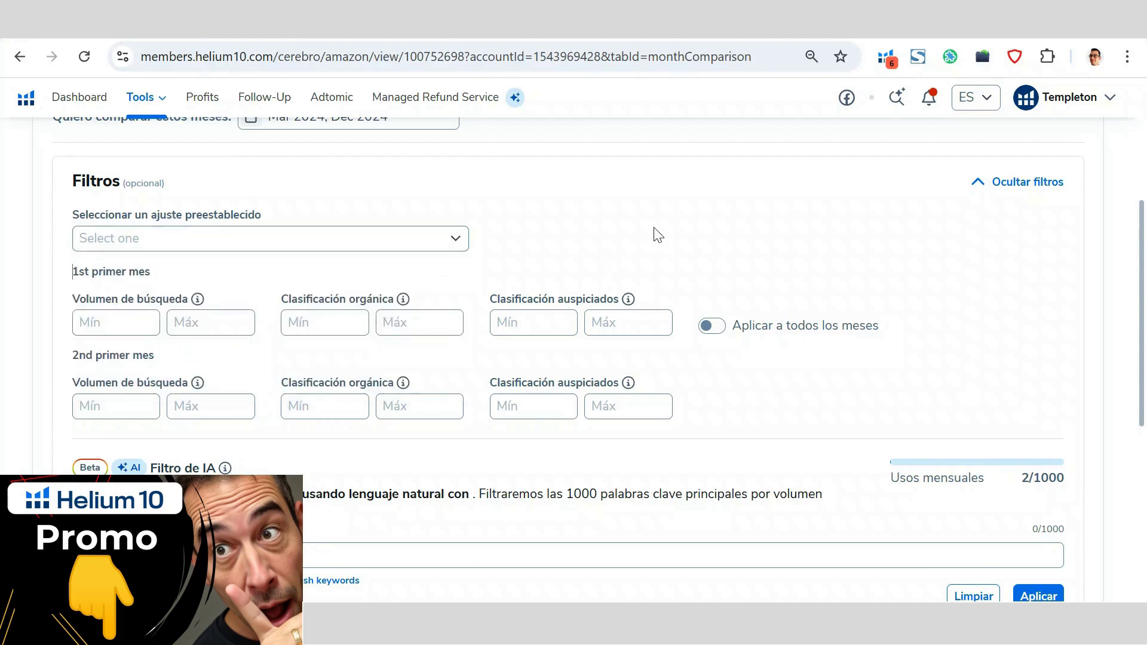
scroll(192, 258, down, 1)
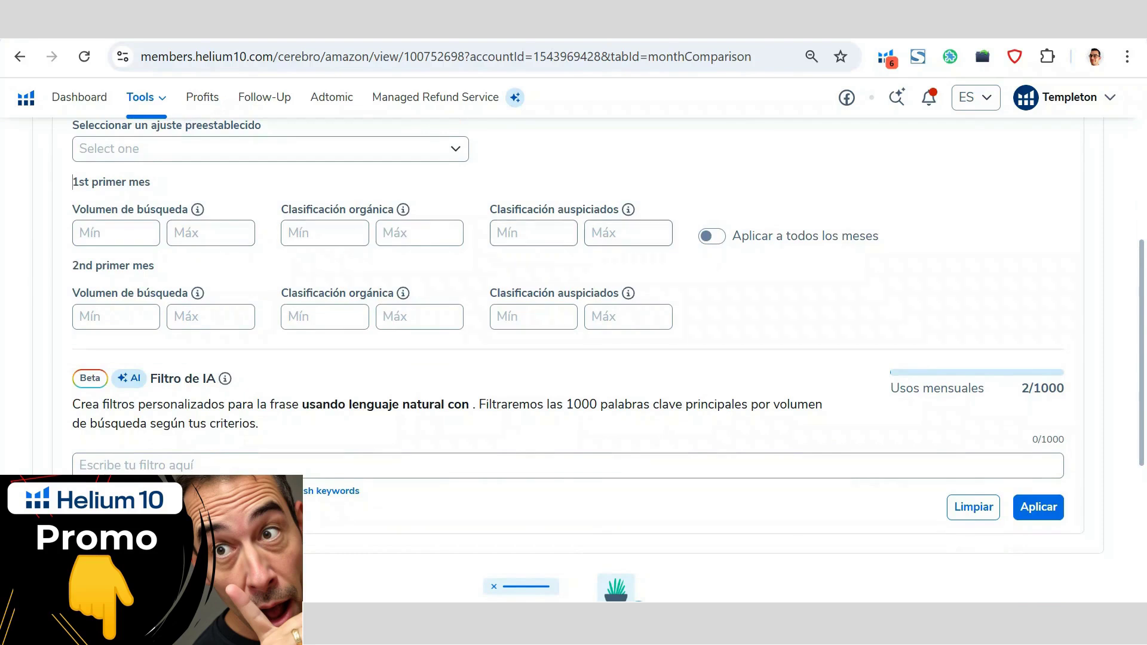
click(710, 238)
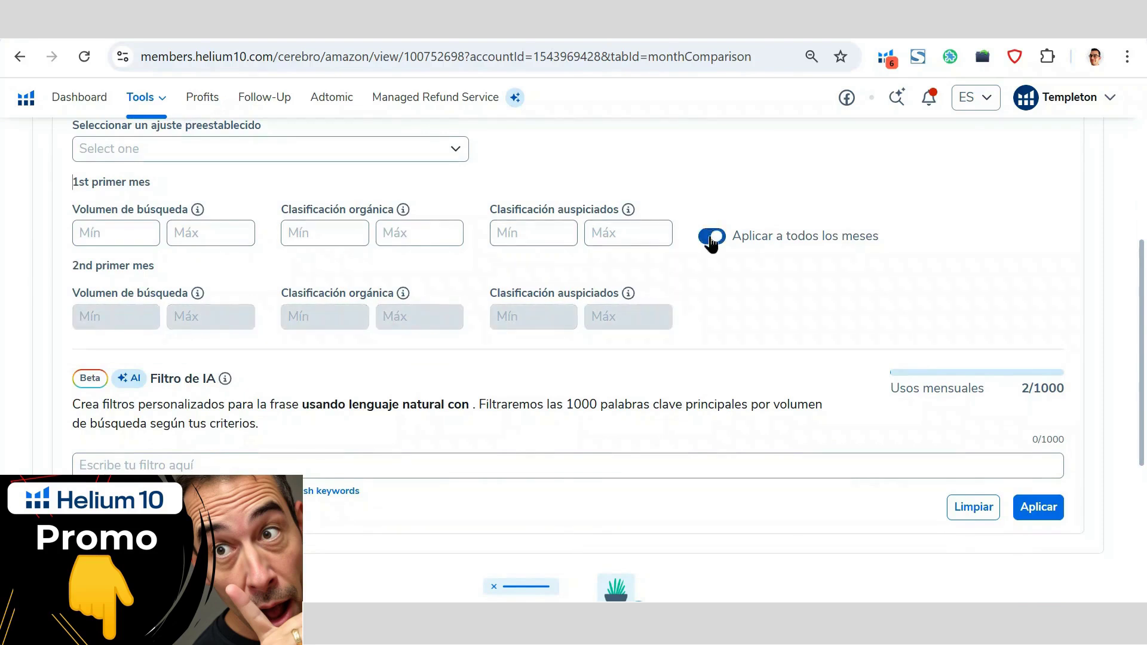
- Stop applying the first month's filters to all months, and set organic rank to 1–10 for the first month and 11–20 for the second
click(710, 239)
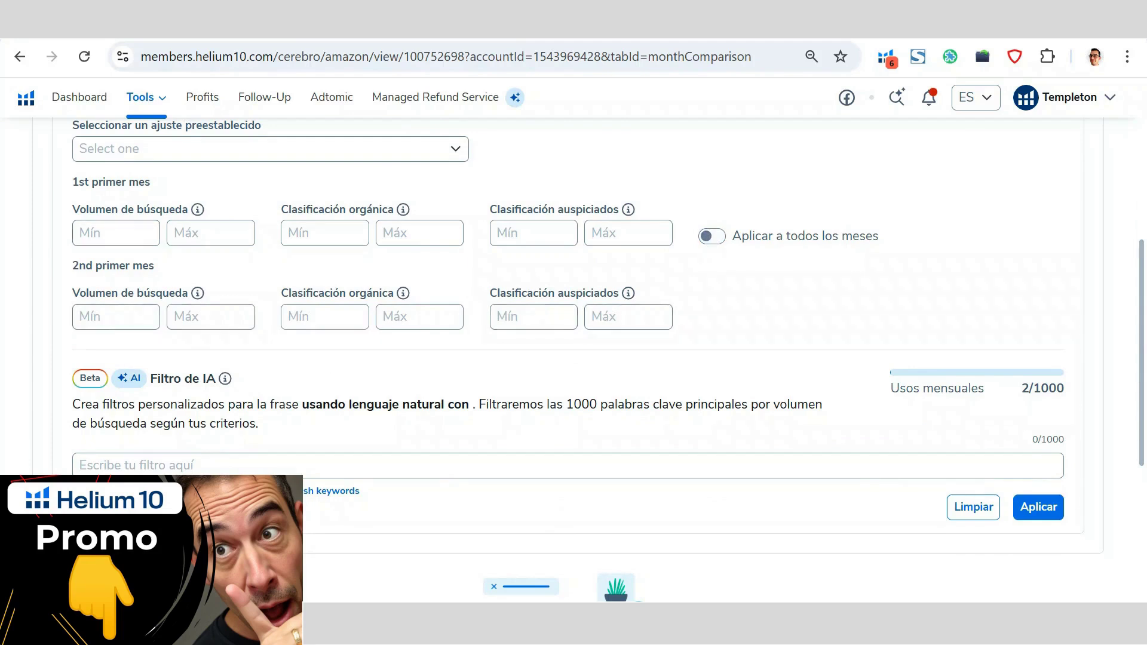
click(325, 233)
text(1)
key(Tab)
text(10)
click(296, 316)
text(11)
key(Tab)
text(20)
click(378, 356)
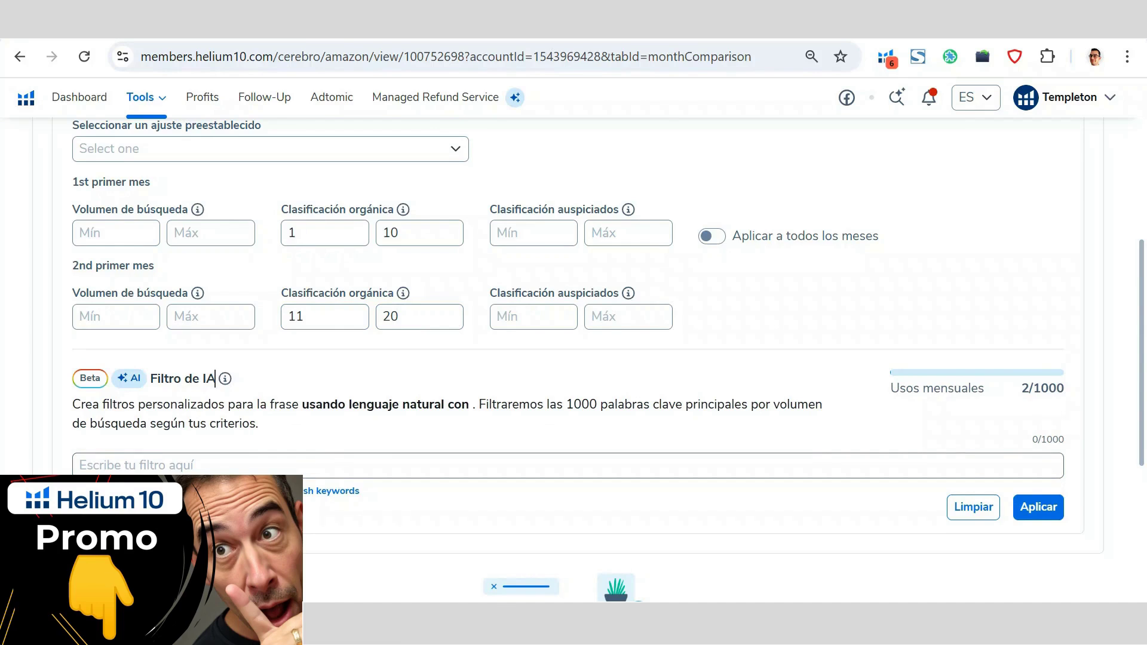
- Look over the AI filter below the month comparison filters and collapse the filters section
click(211, 464)
scroll(210, 464, down, 2)
scroll(382, 469, up, 8)
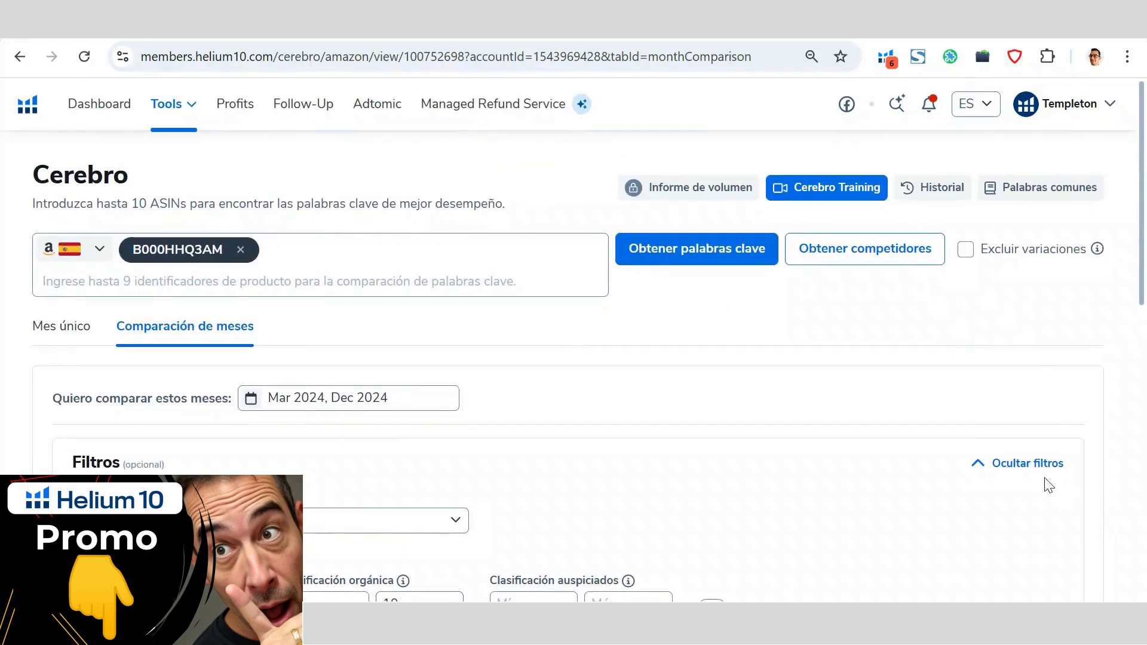
click(1041, 467)
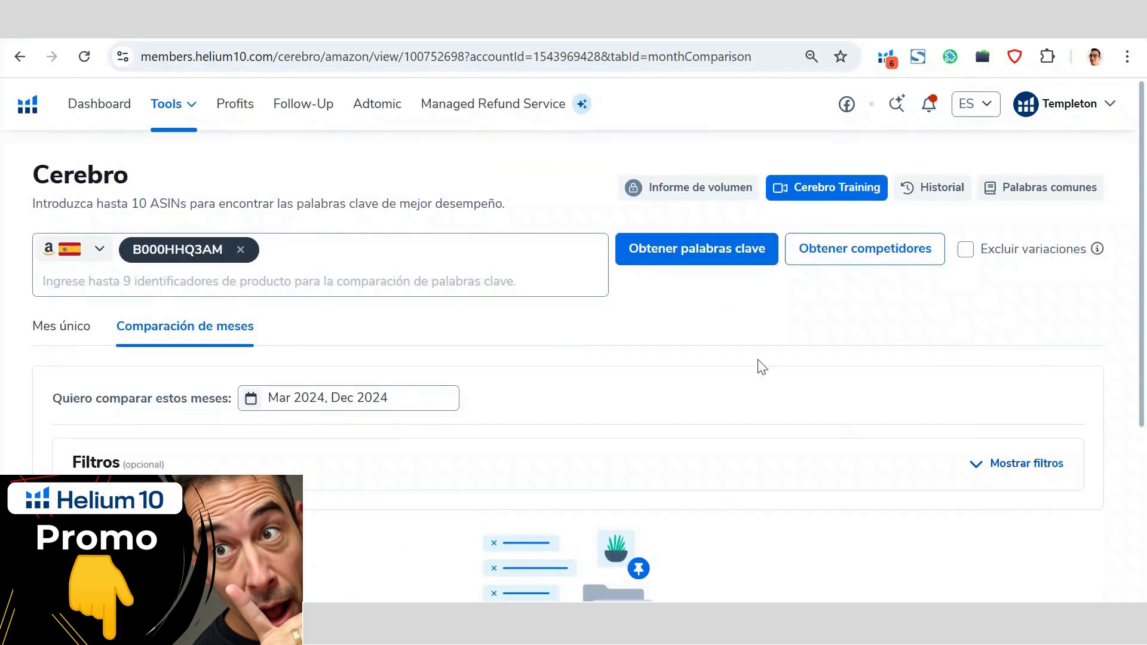
- Try the option to exclude variations, read its explanation and turn it off again
click(267, 274)
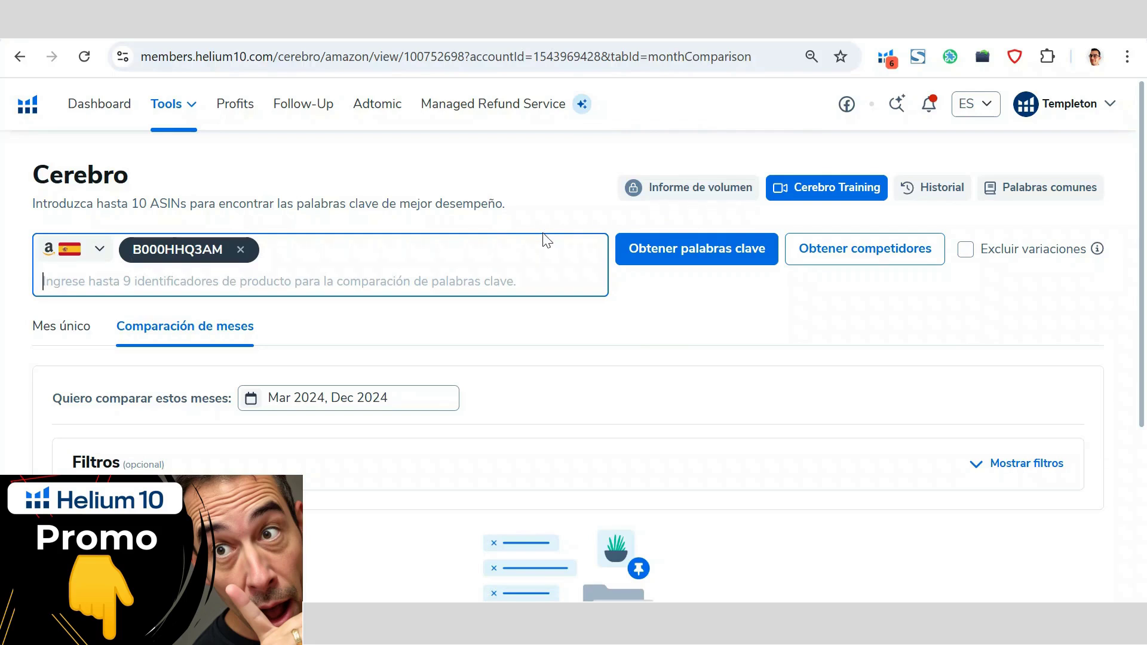
click(966, 251)
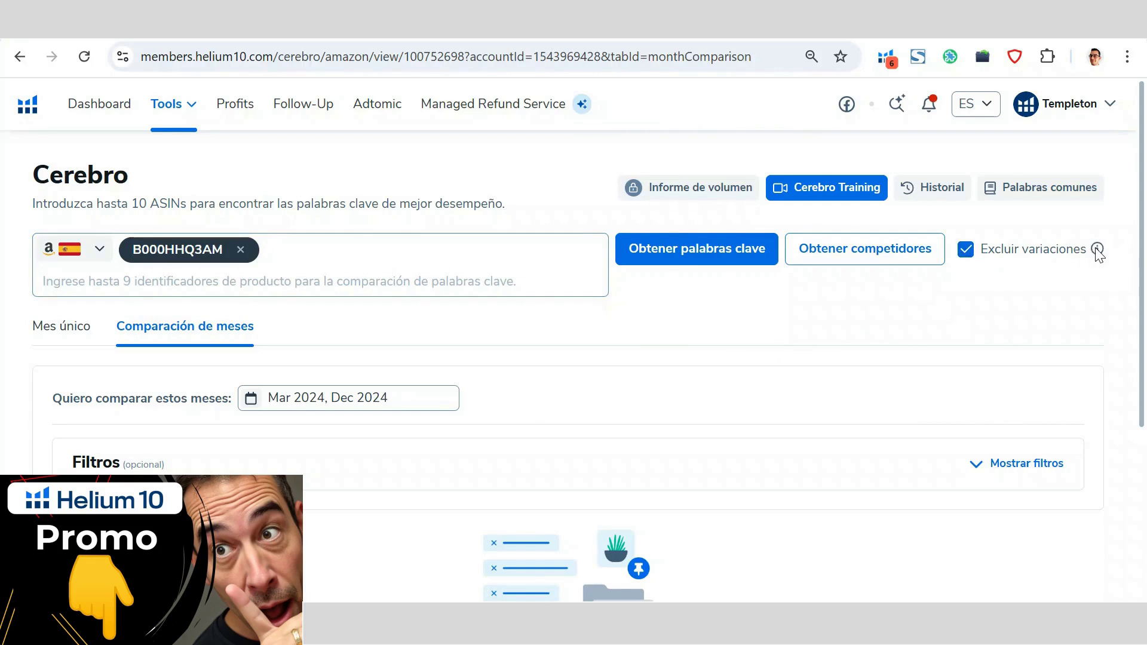
mouse_move(1096, 251)
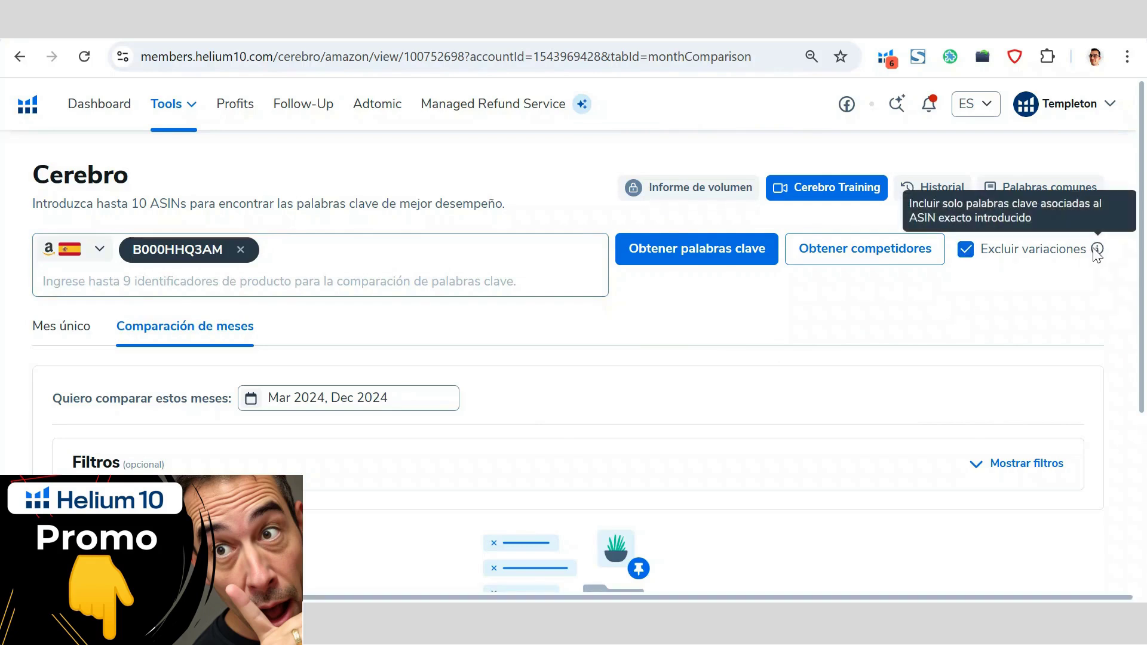
click(970, 256)
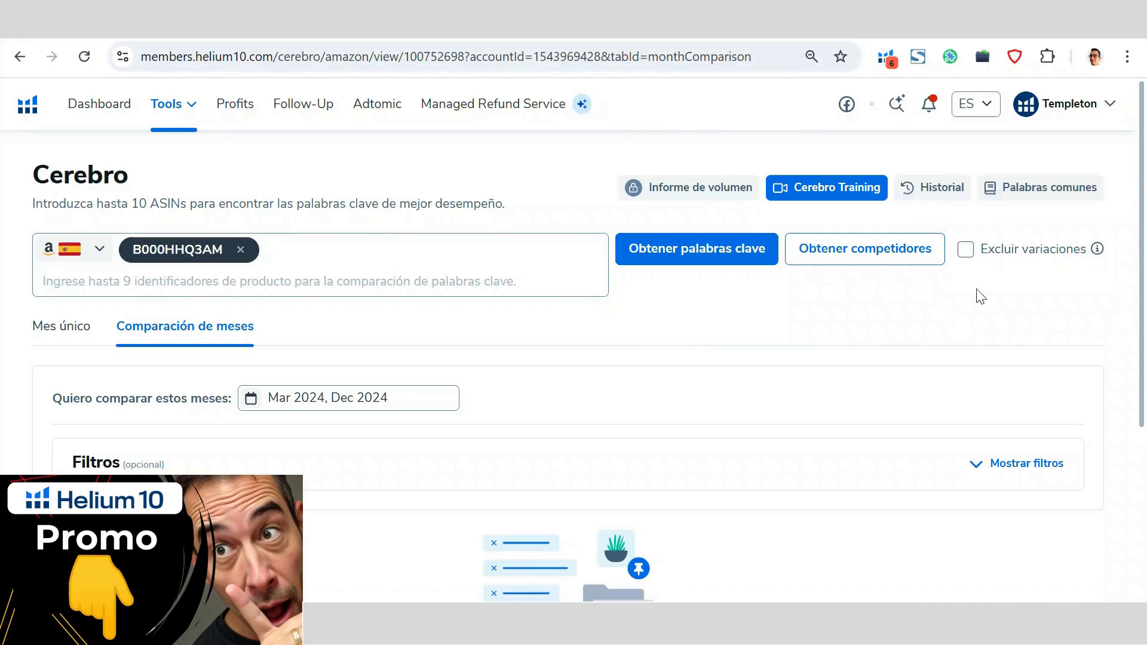
- Review the history of previous Cerebro searches and close it
click(927, 192)
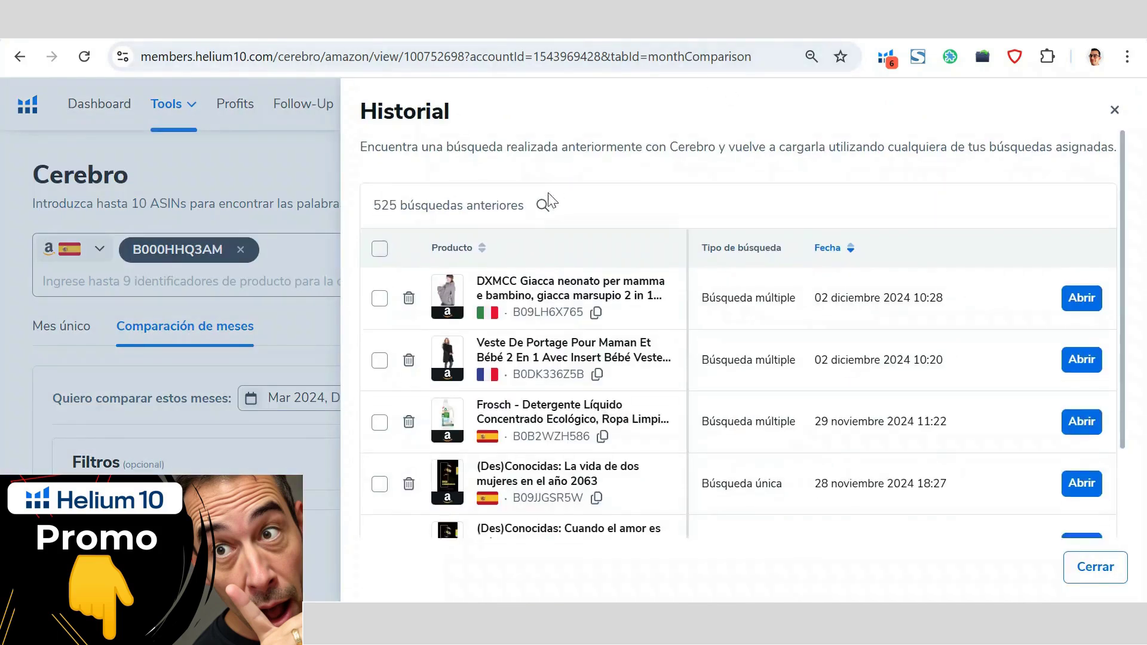
scroll(546, 205, down, 2)
scroll(537, 274, up, 2)
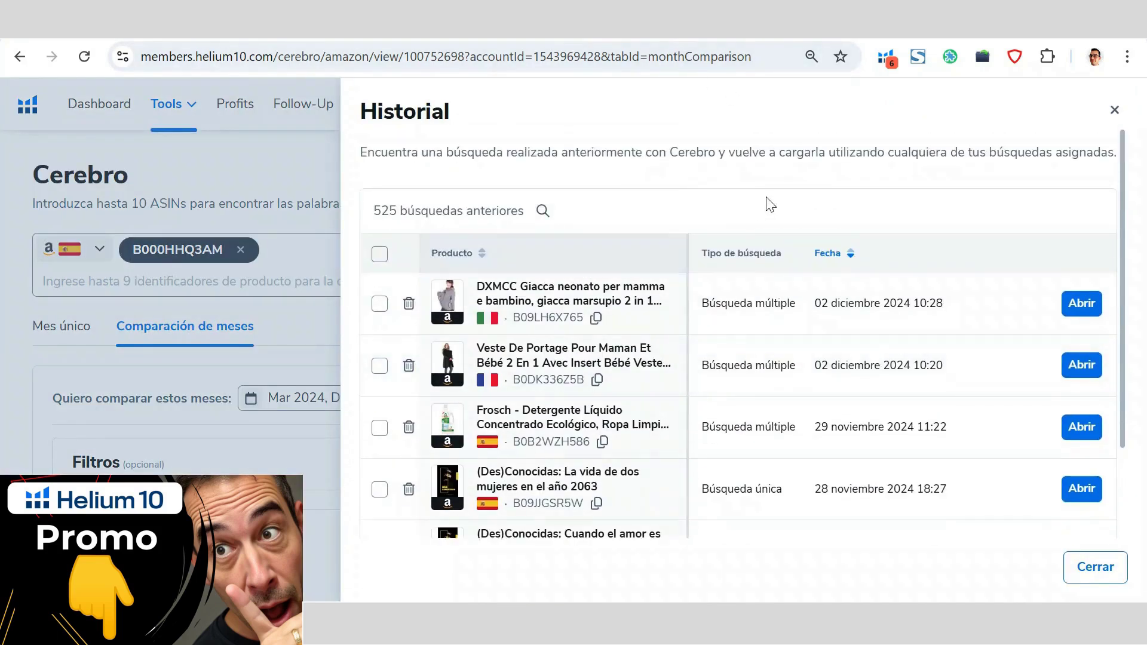
click(1115, 112)
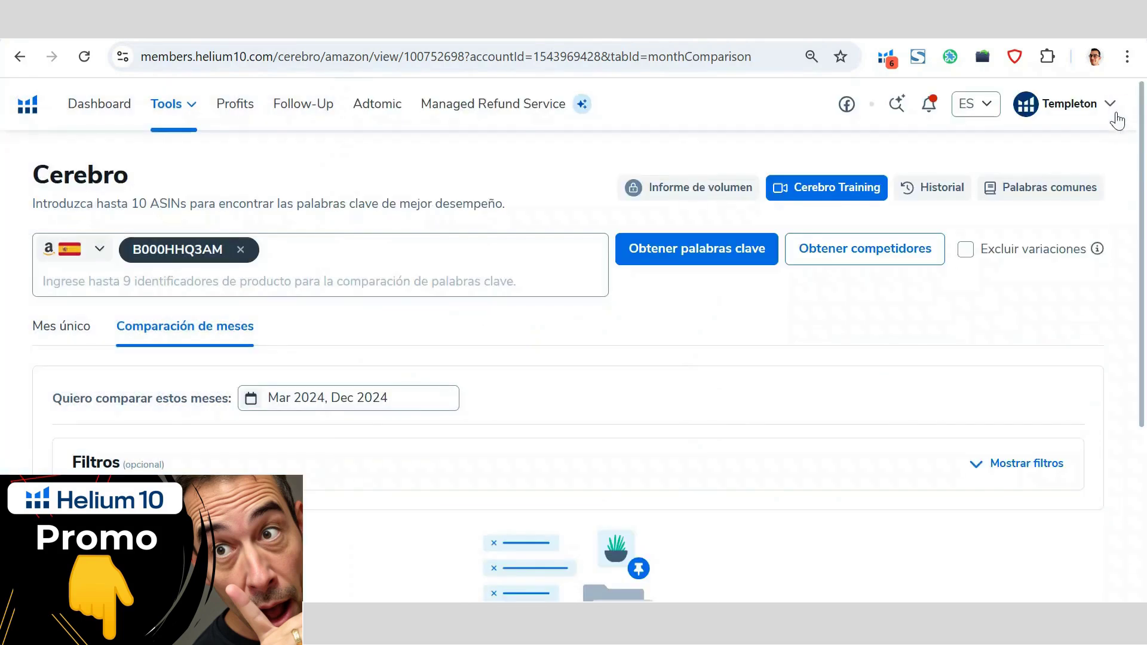
- Examine the common words exclusion list and its form for adding words, and close it without adding any
click(1035, 192)
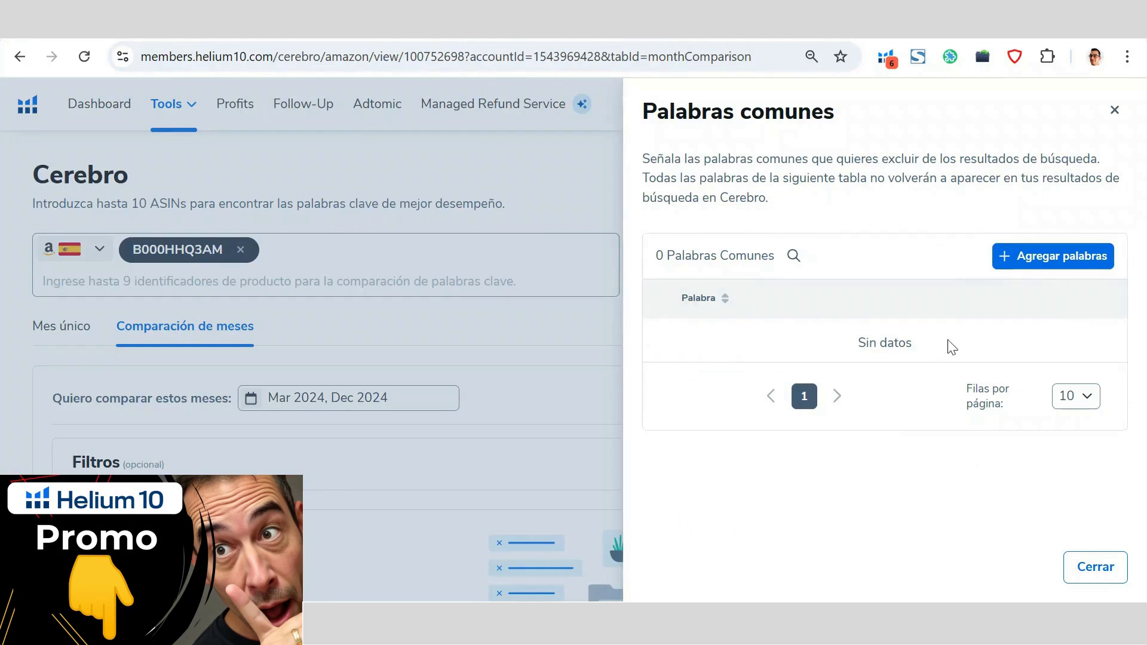
click(1018, 275)
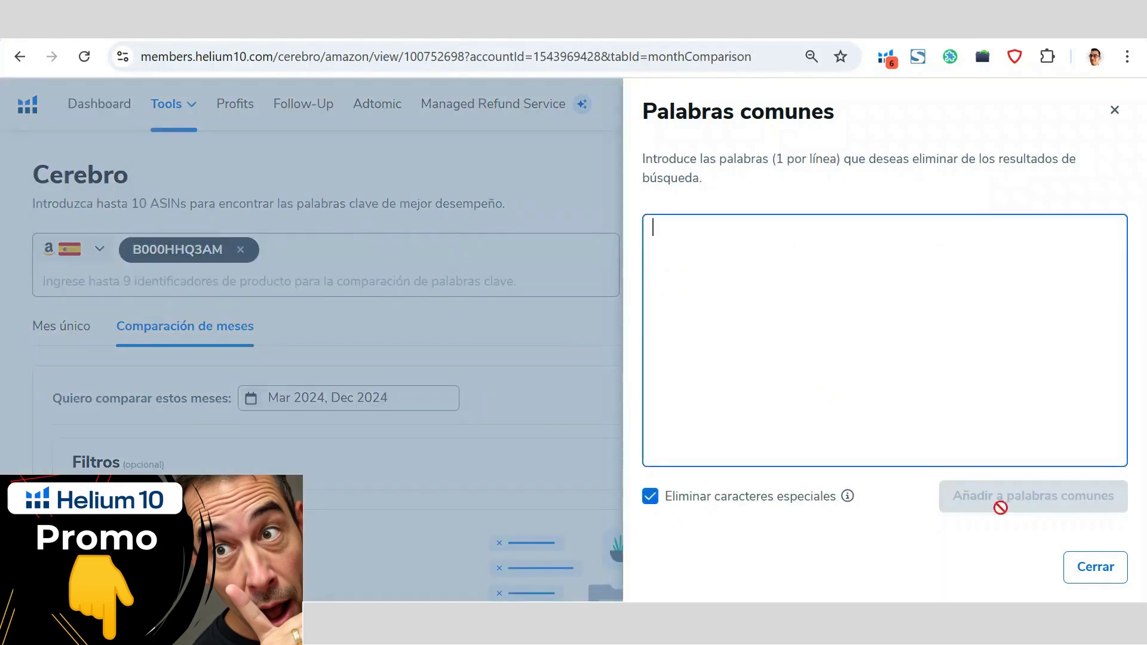
click(1090, 571)
click(537, 242)
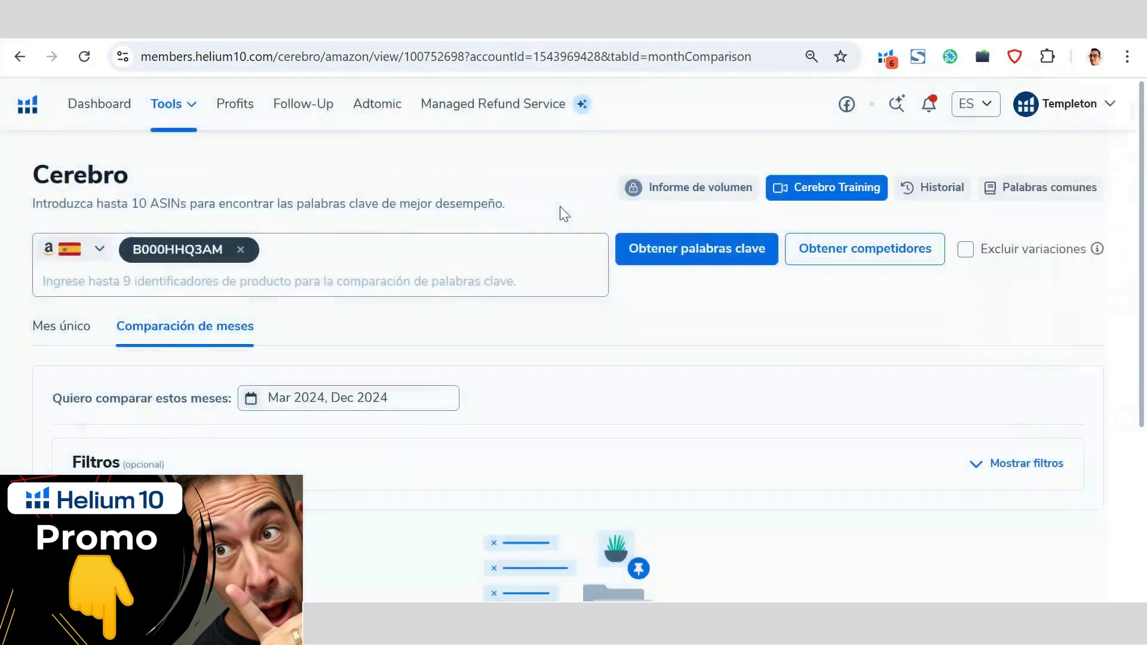
- Browse the Amazon marketplaces available for the Cerebro search
scroll(459, 255, down, 2)
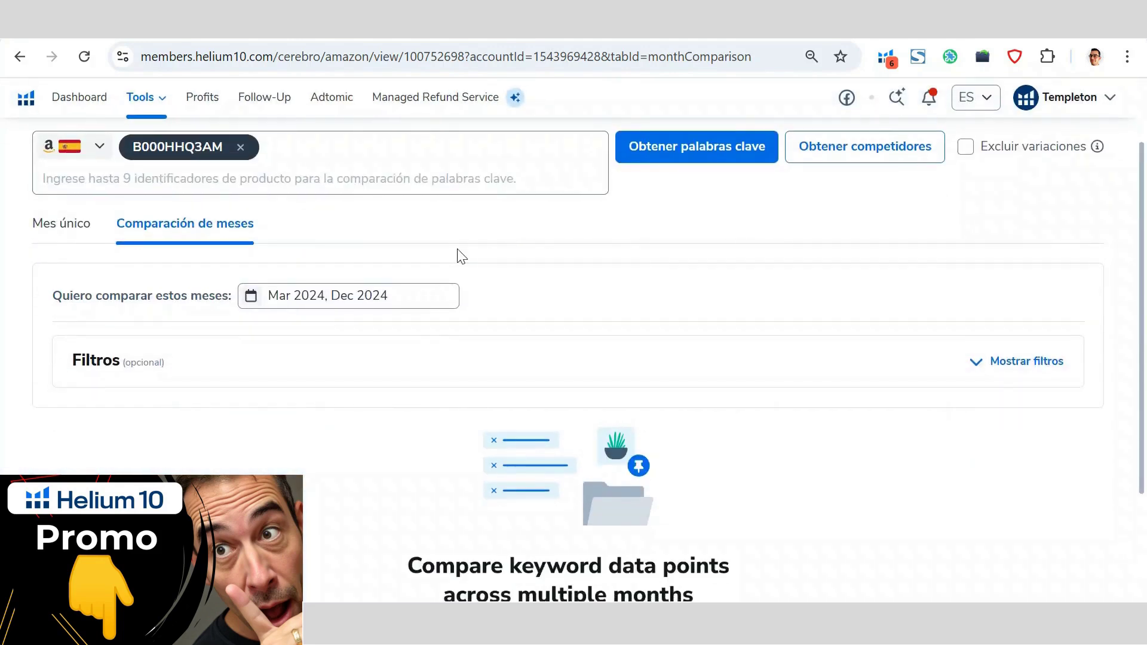
scroll(472, 263, up, 2)
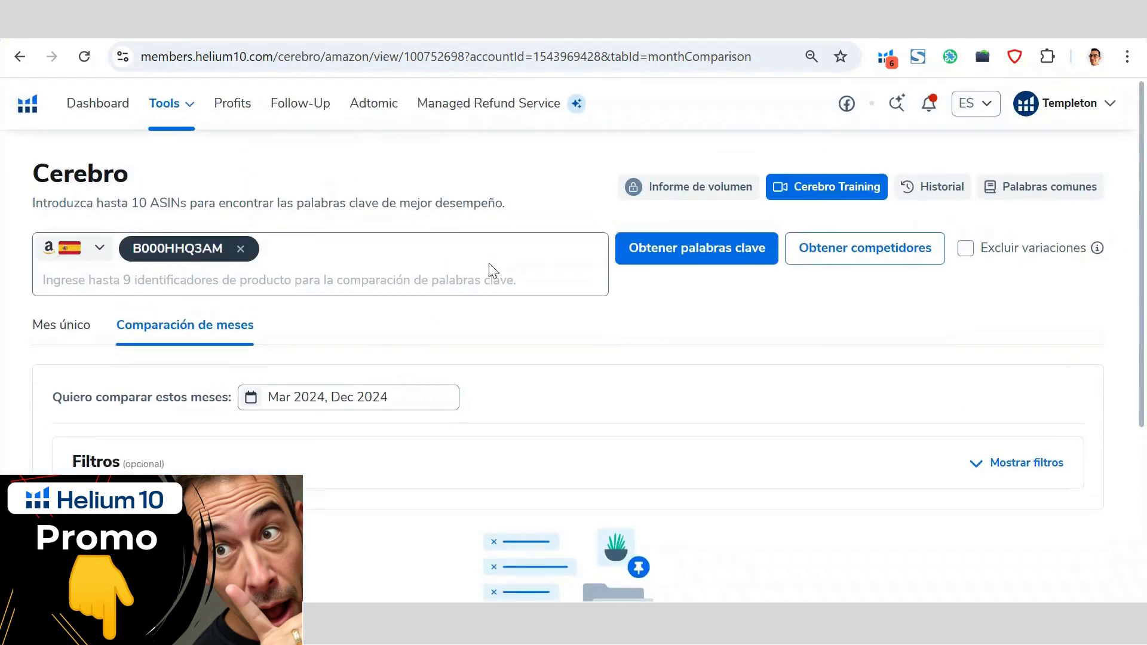
click(99, 254)
scroll(141, 474, down, 5)
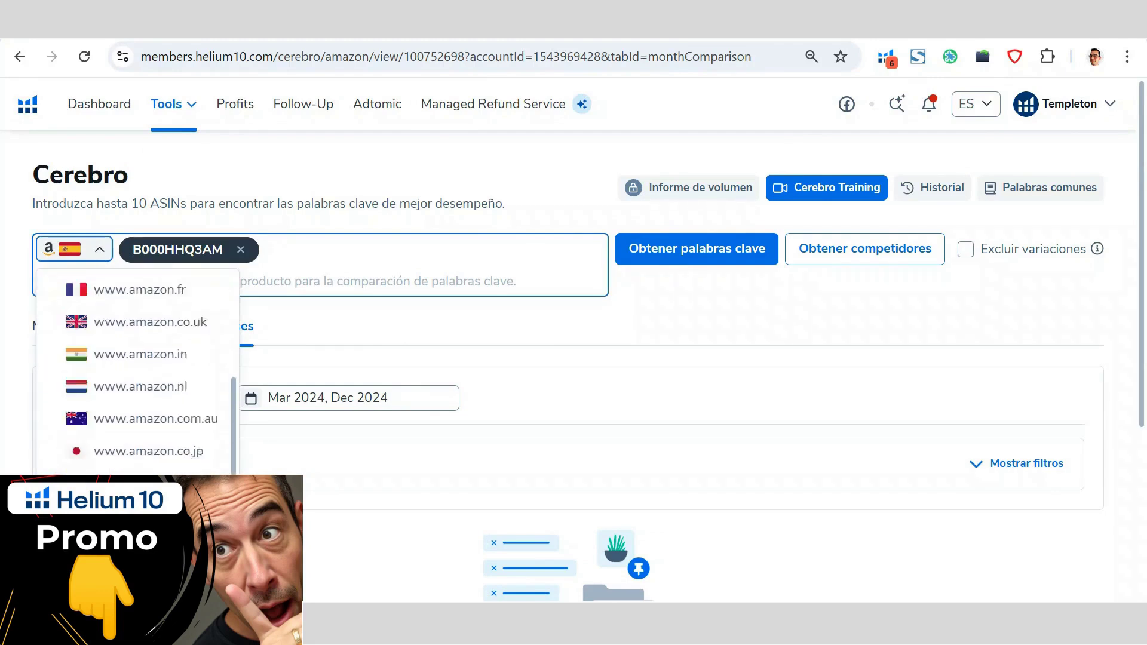